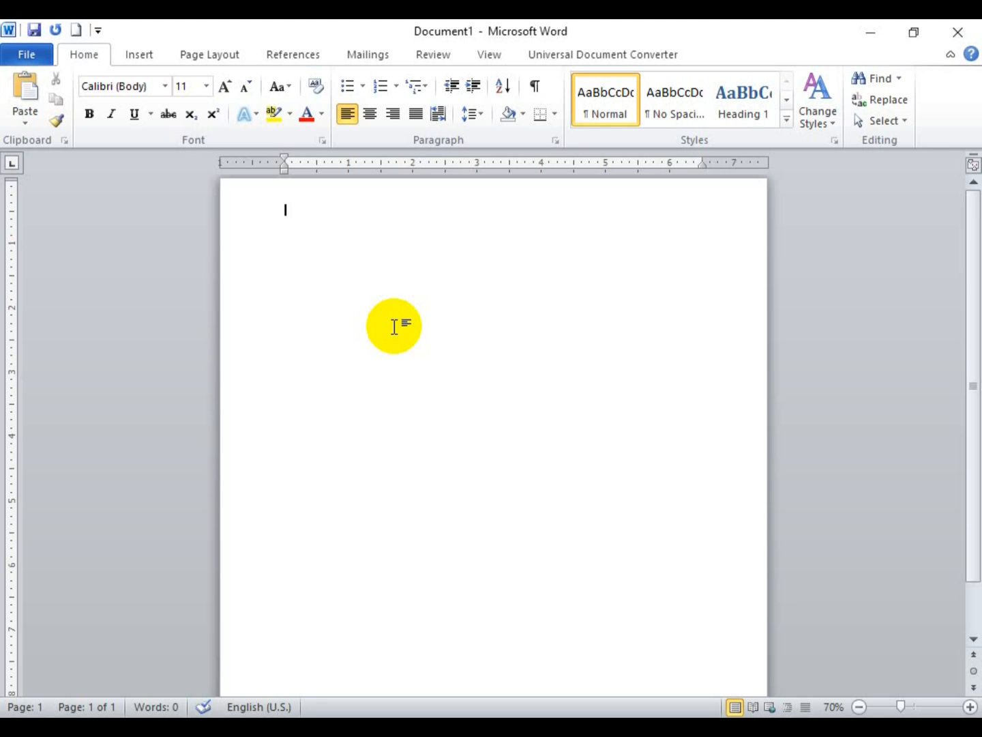
Step: Insert an empty 4-column by 2-row table at the top of the document
{"action": "left_click", "coordinate": [133, 53]}
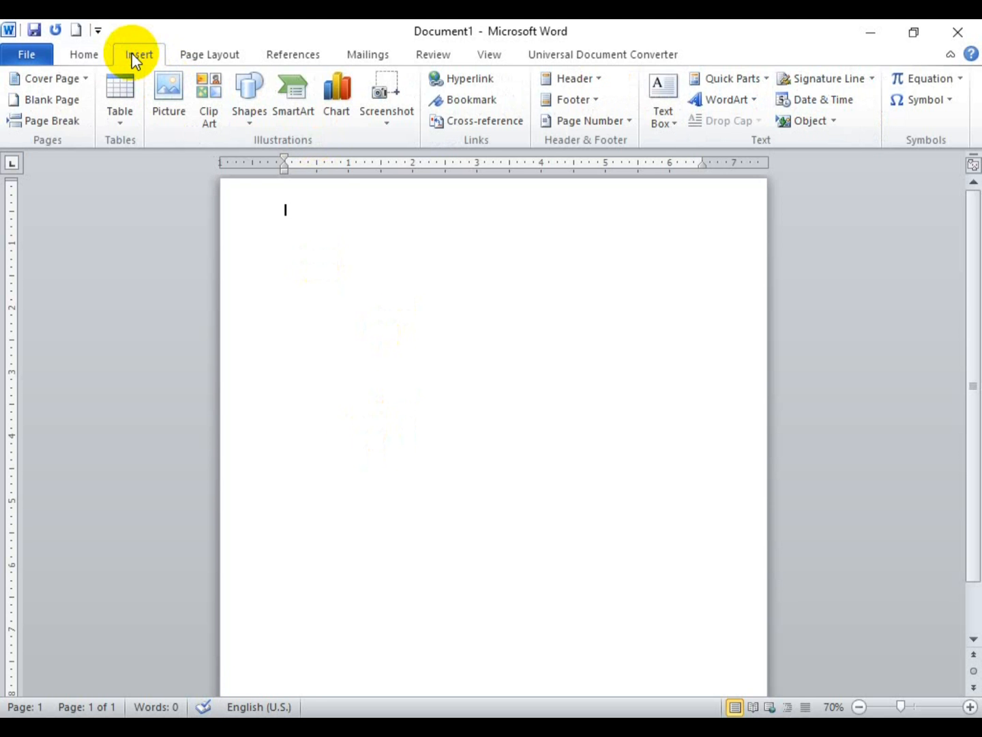
{"action": "left_click", "coordinate": [118, 122]}
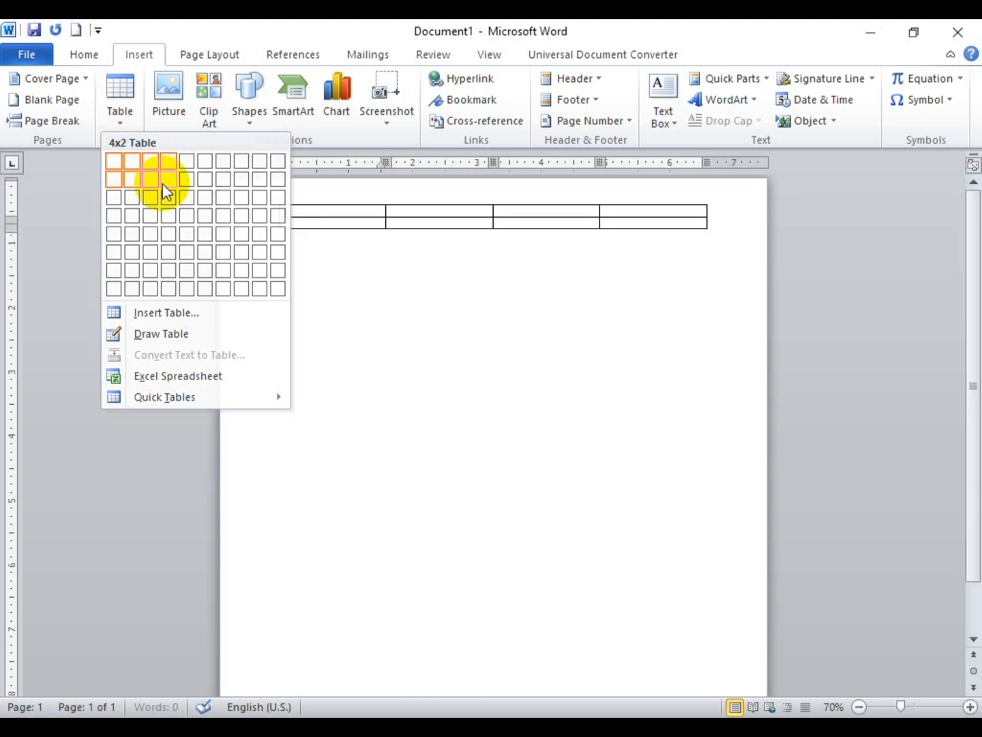
{"action": "left_click", "coordinate": [163, 184]}
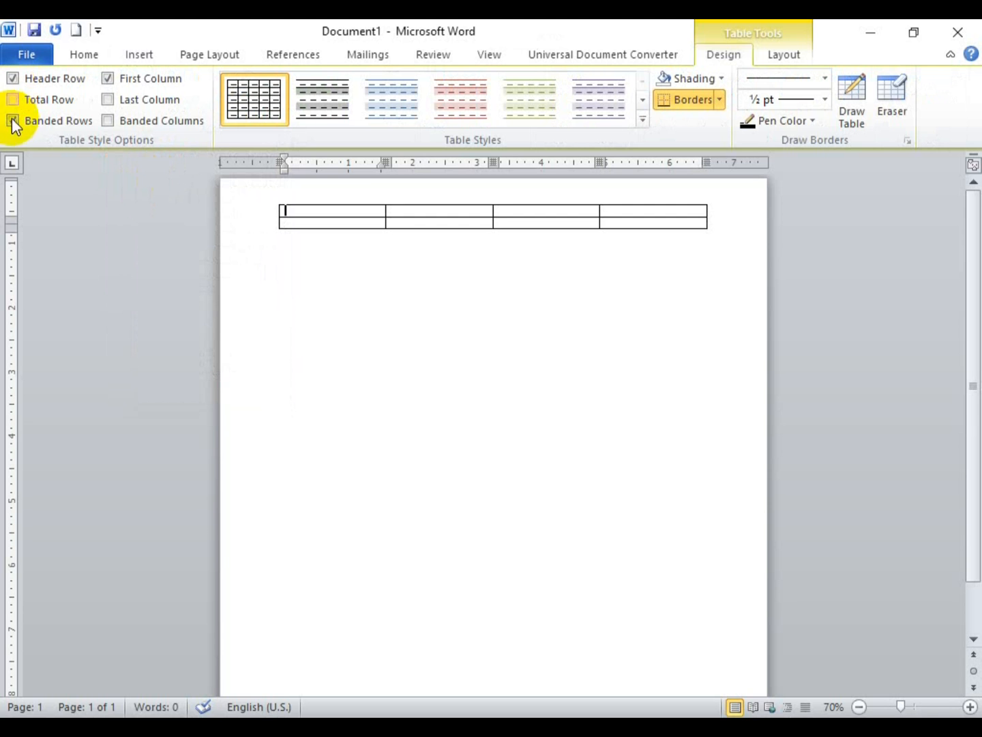
Step: Select the whole table and set its font to A Ying 01 at size 18
{"action": "left_click", "coordinate": [273, 198]}
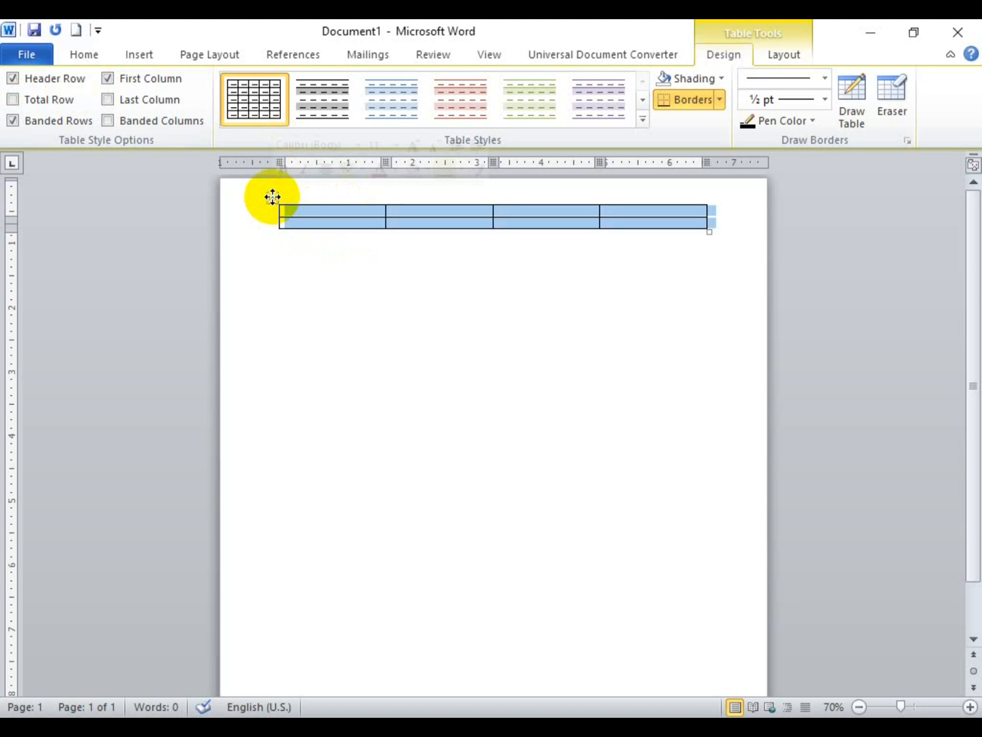
{"action": "left_click", "coordinate": [83, 53]}
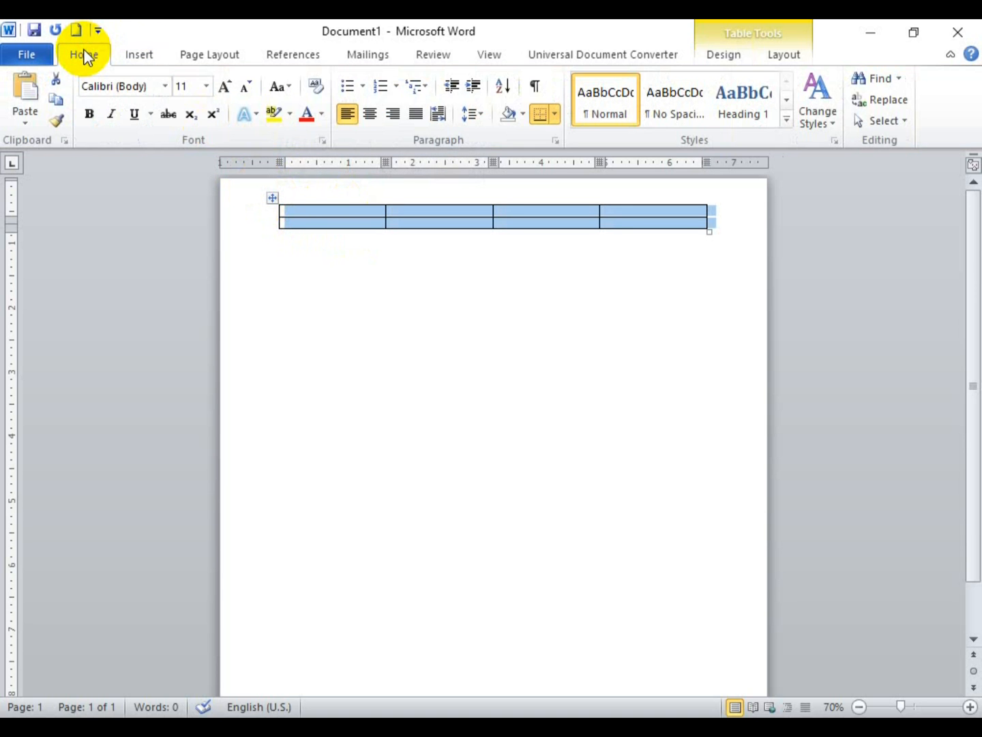
{"action": "left_click", "coordinate": [149, 87]}
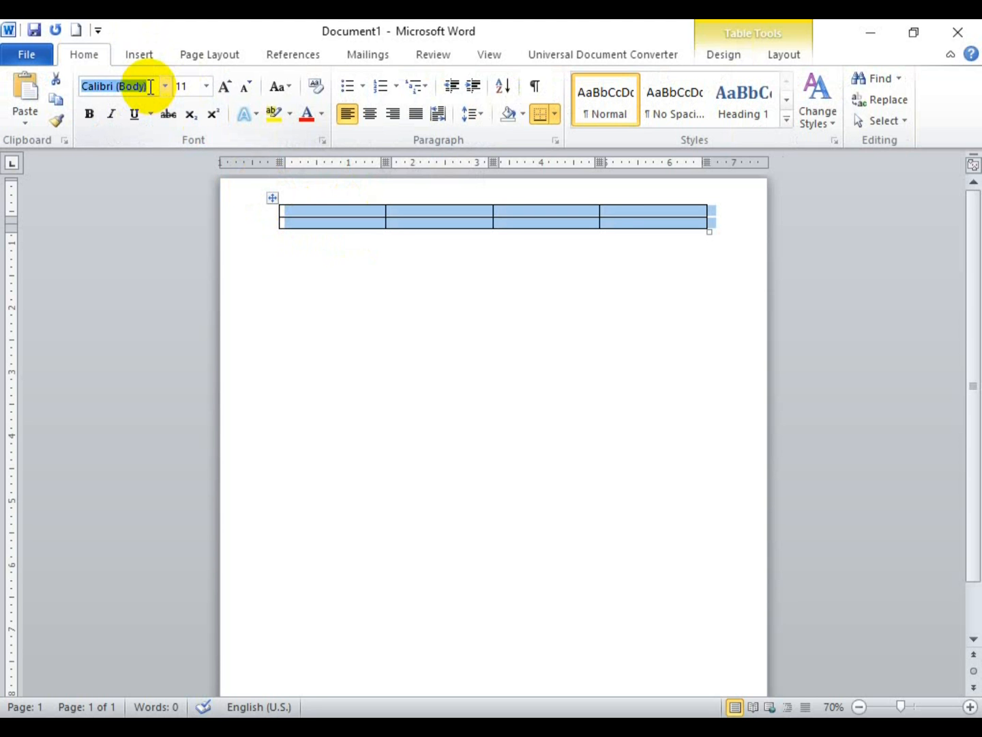
{"action": "type", "text": "A Ying 01"}
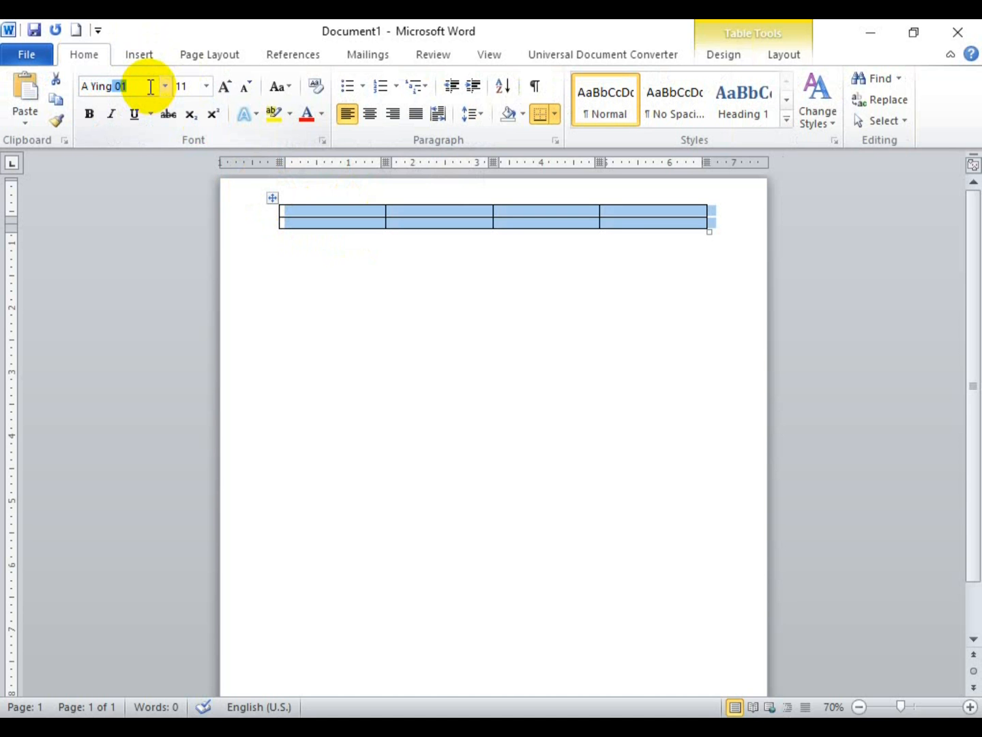
{"action": "key", "text": "Return"}
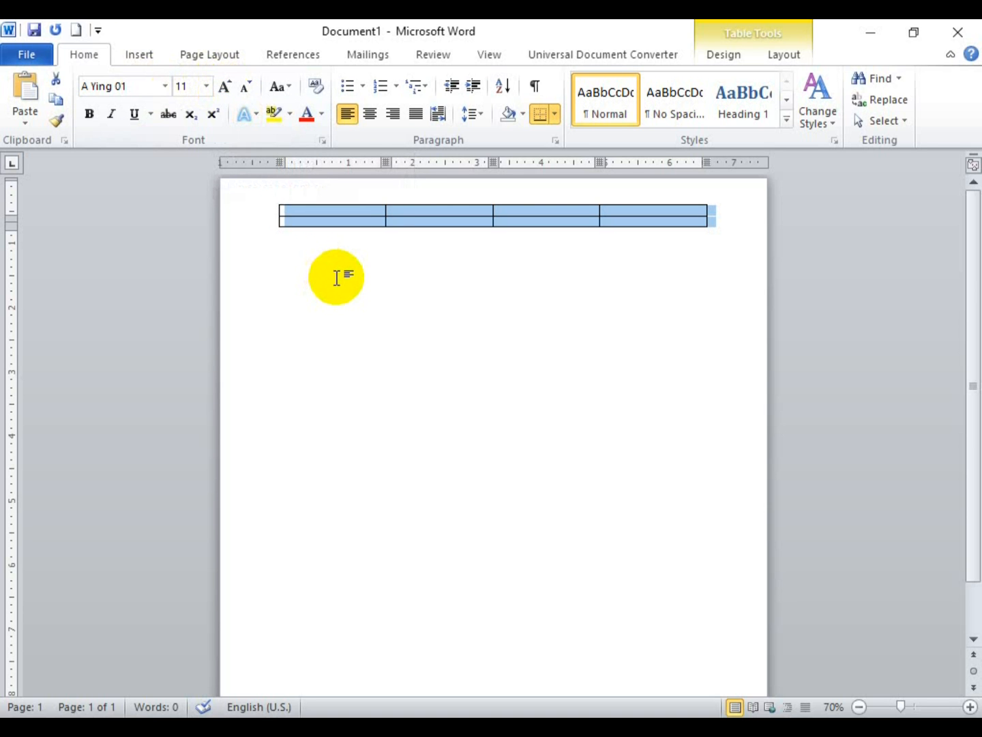
{"action": "key", "text": "ctrl+shift+period"}
{"action": "key", "text": "ctrl+shift+period"}
{"action": "key", "text": "ctrl+shift+period"}
{"action": "key", "text": "ctrl+shift+period"}
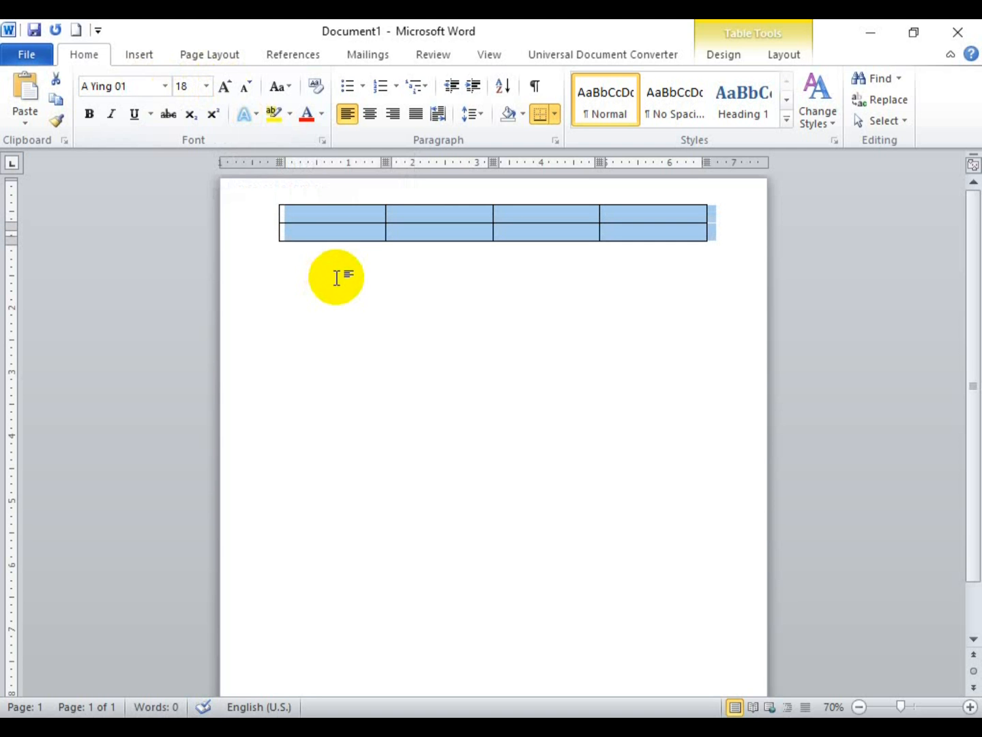
{"action": "left_click", "coordinate": [348, 215]}
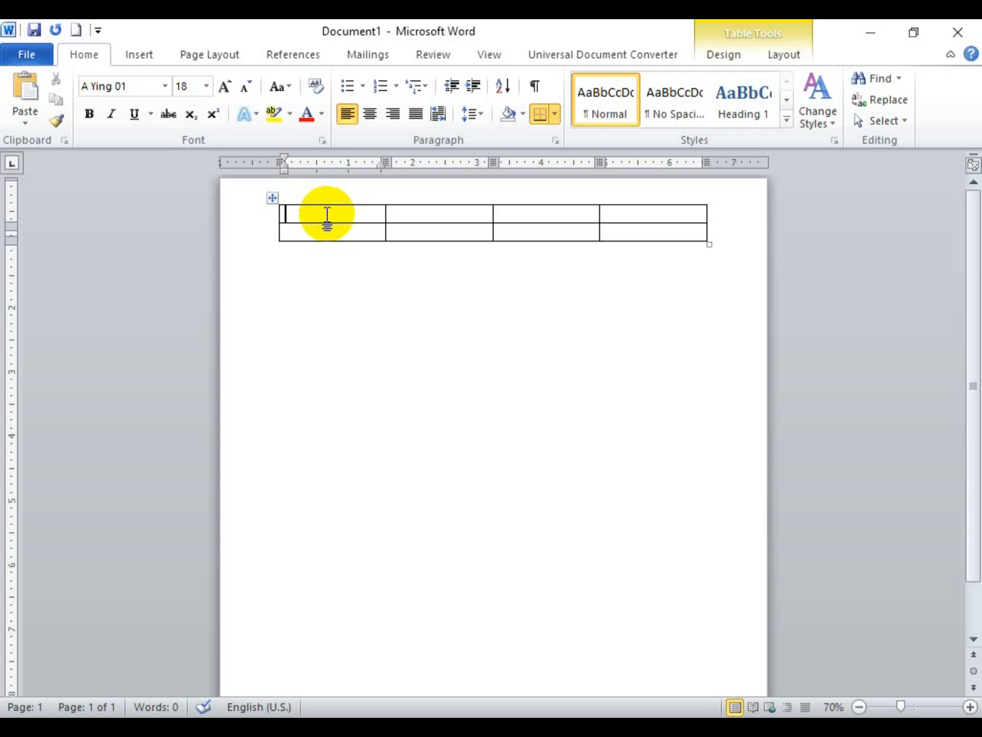
Step: Switch input to Myanmar and enter the first heading ၵဝ်ႇ in the first header cell
{"action": "type", "text": "ၵဝ်ႇ"}
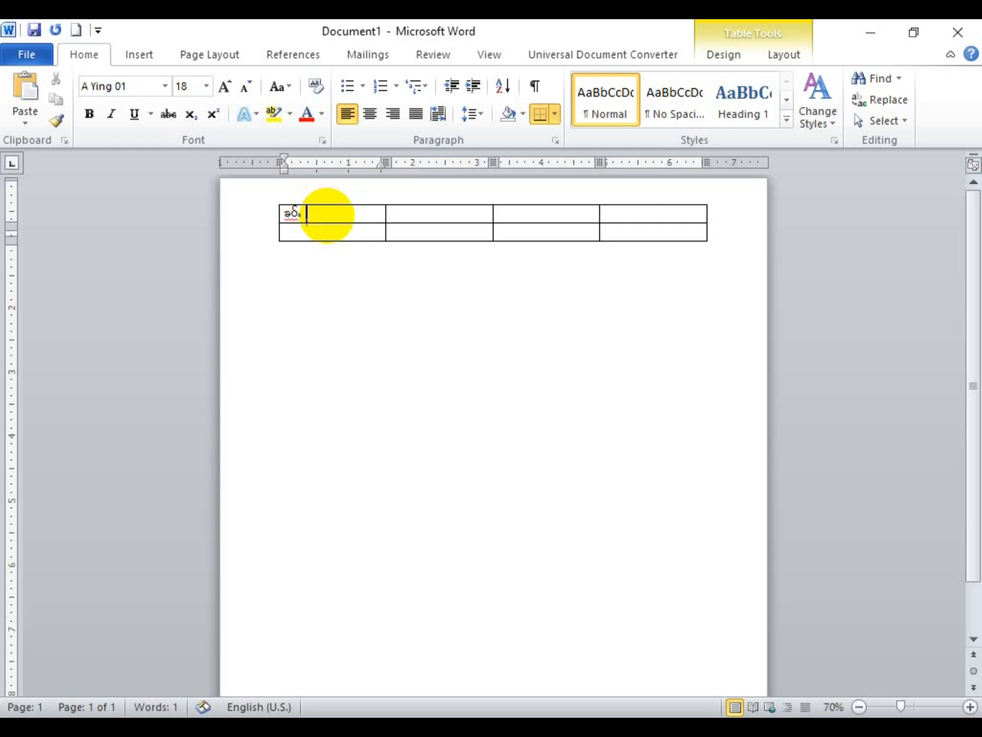
{"action": "key", "text": "super+space"}
{"action": "key", "text": "super+space"}
{"action": "key", "text": "super+space"}
{"action": "key", "text": "super+space"}
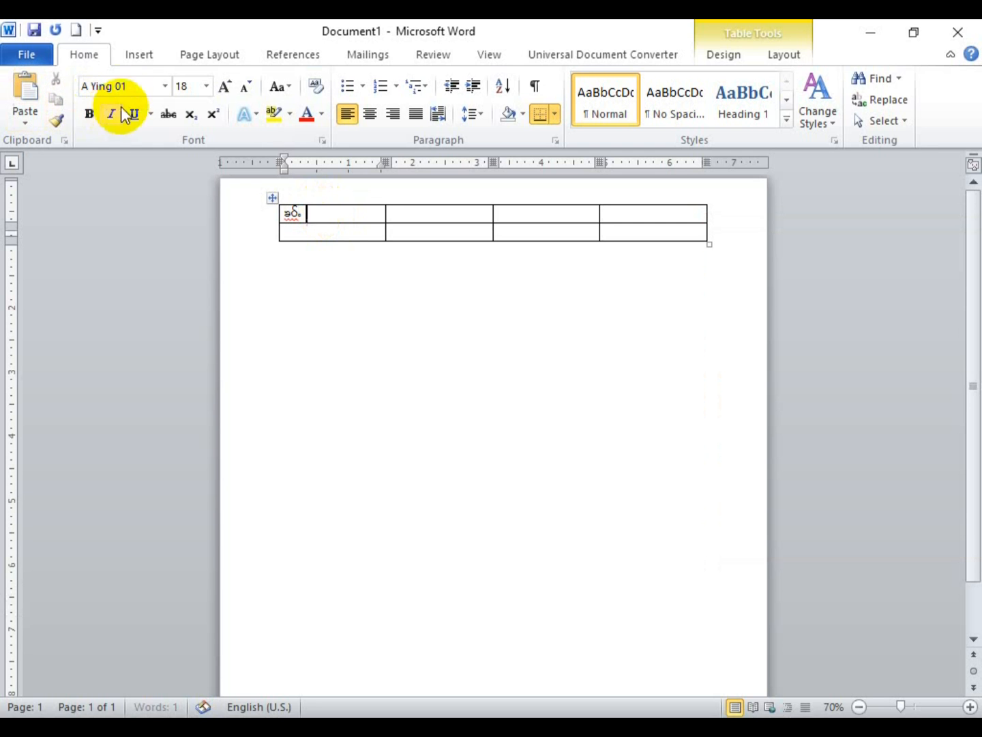
{"action": "left_click", "coordinate": [136, 84]}
{"action": "type", "text": "Times New Rom"}
{"action": "key", "text": "Return"}
{"action": "type", "text": "TB"}
{"action": "key", "text": "BackSpace"}
{"action": "type", "text": "ab"}
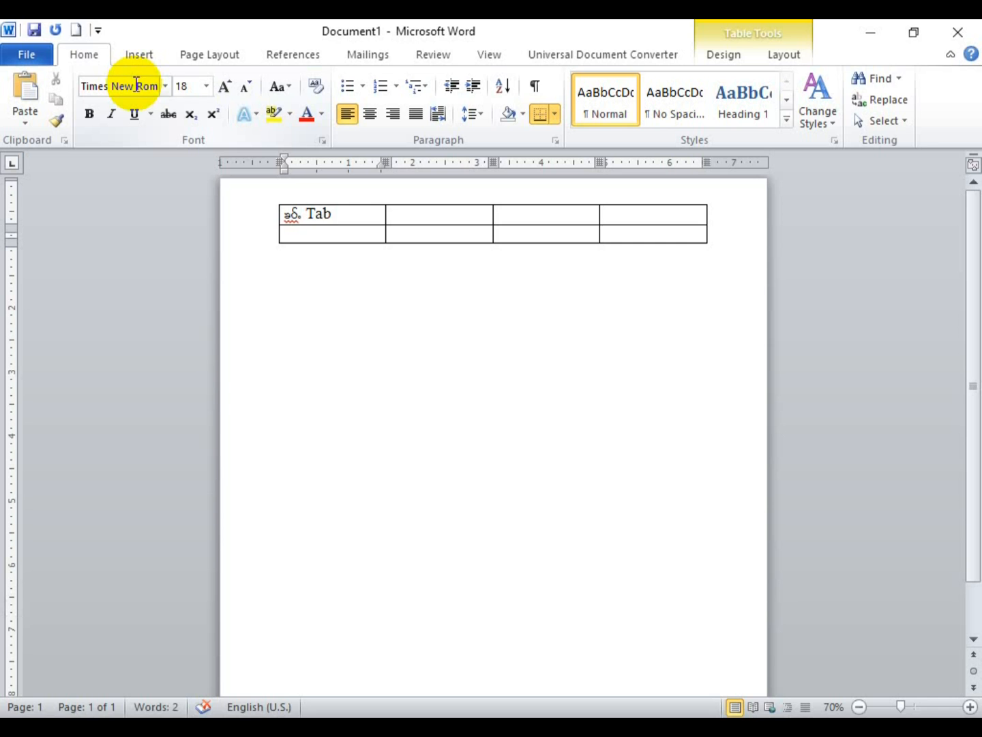
{"action": "key", "text": "BackSpace"}
{"action": "key", "text": "BackSpace"}
{"action": "key", "text": "BackSpace"}
{"action": "key", "text": "BackSpace"}
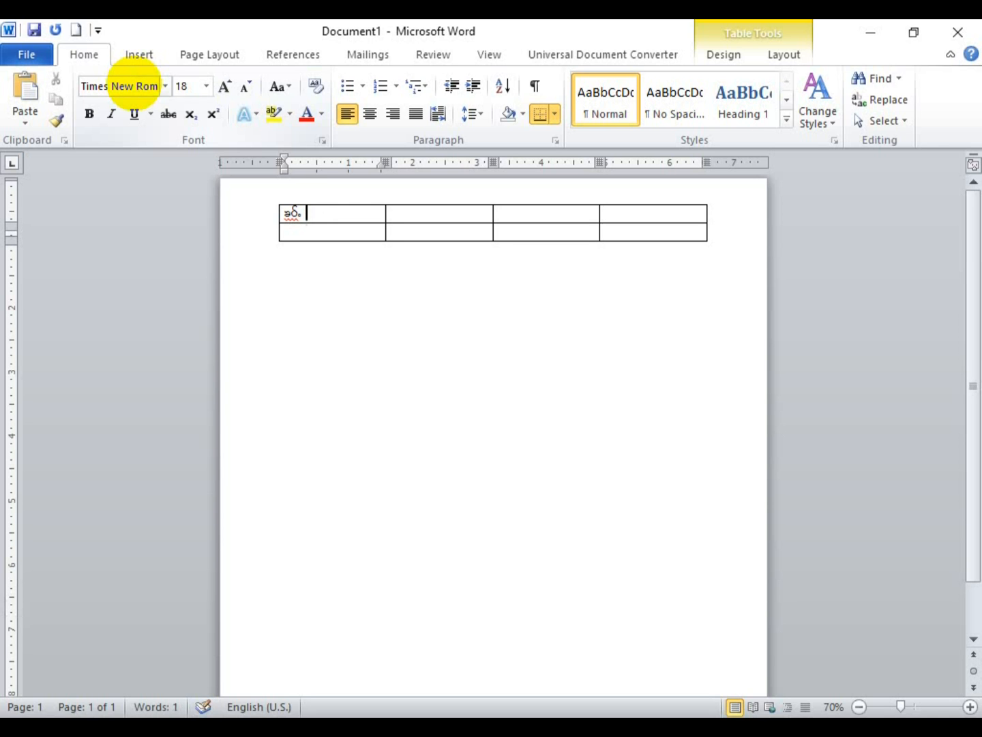
Step: Fill the other header cells with ထဝ်ႈ, ၵိူဝ်ယူ and ထႄၼ်ႉလိူၼ်, then lower the table slightly
{"action": "key", "text": "Tab"}
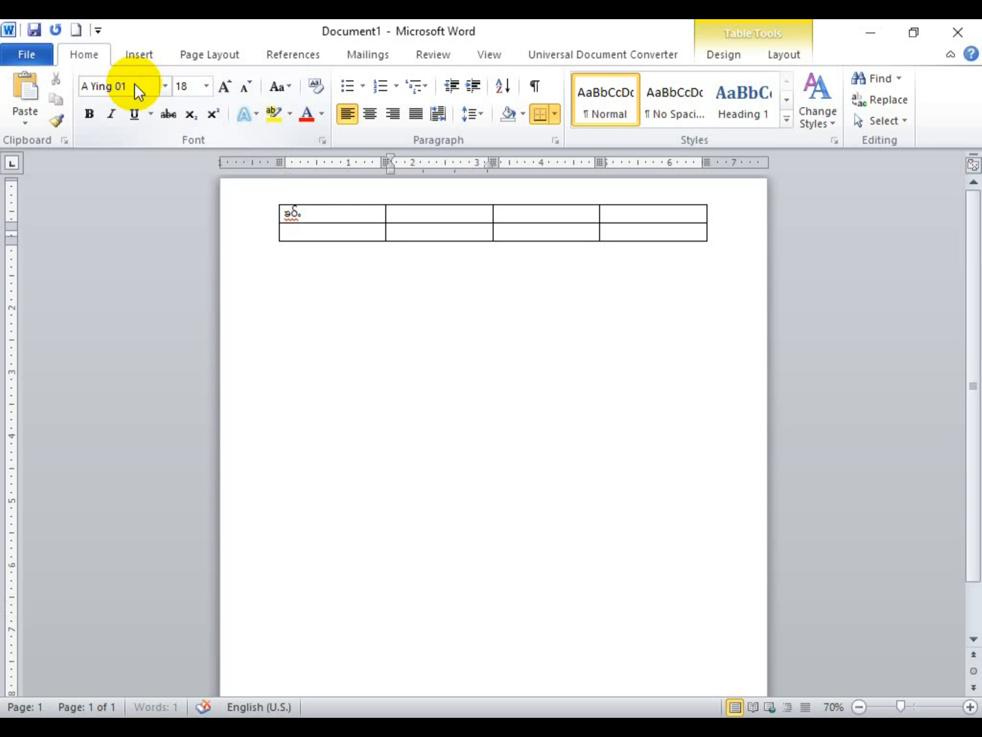
{"action": "type", "text": "ထဝ်ႈ"}
{"action": "key", "text": "ctrl+z"}
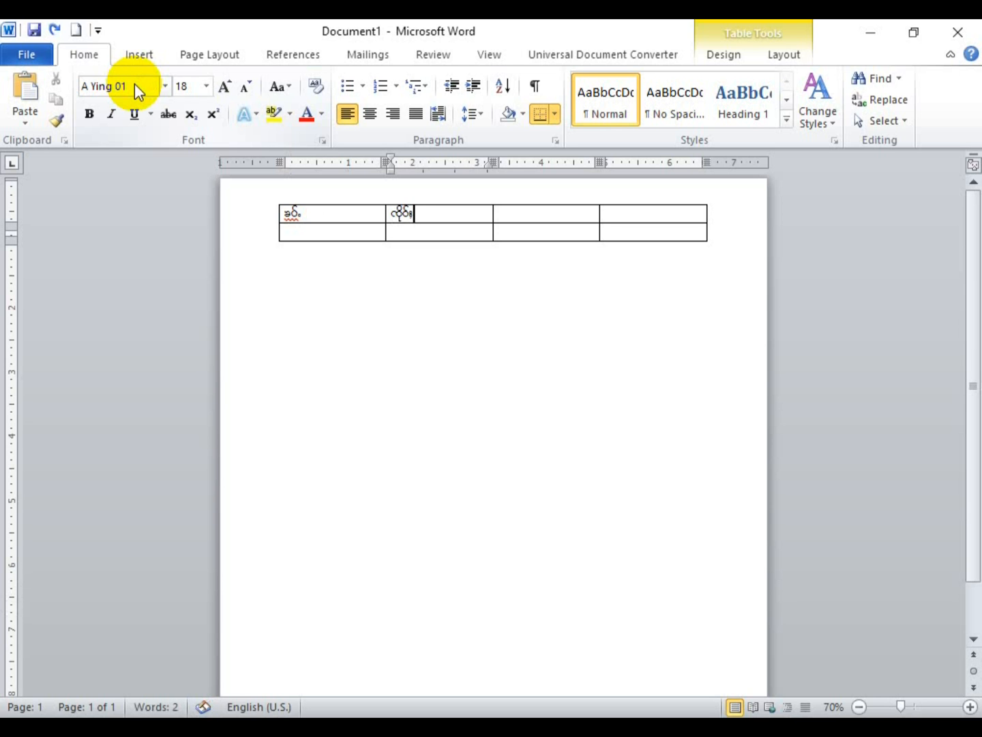
{"action": "key", "text": "Tab"}
{"action": "type", "text": "ၵိူဝ်ယူ"}
{"action": "key", "text": "Tab"}
{"action": "type", "text": "ထႄၼ်"}
{"action": "type", "text": "ႉလိူၼ်"}
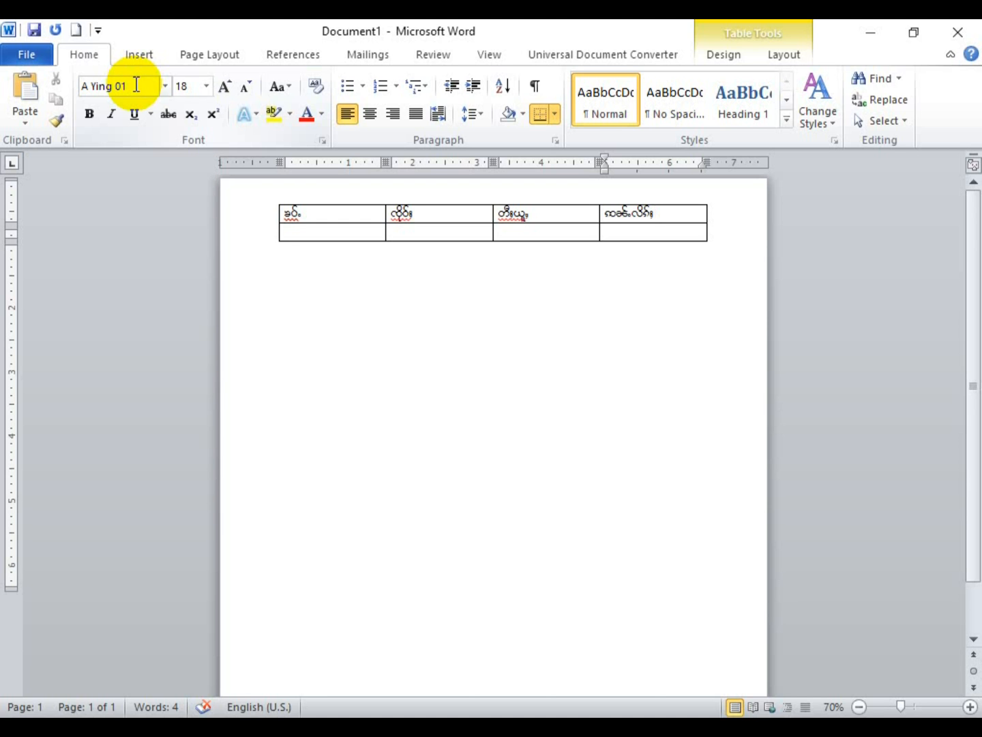
{"action": "mouse_move", "coordinate": [272, 197]}
{"action": "left_mouse_down"}
{"action": "mouse_move", "coordinate": [274, 272]}
{"action": "mouse_move", "coordinate": [274, 222]}
{"action": "left_mouse_up"}
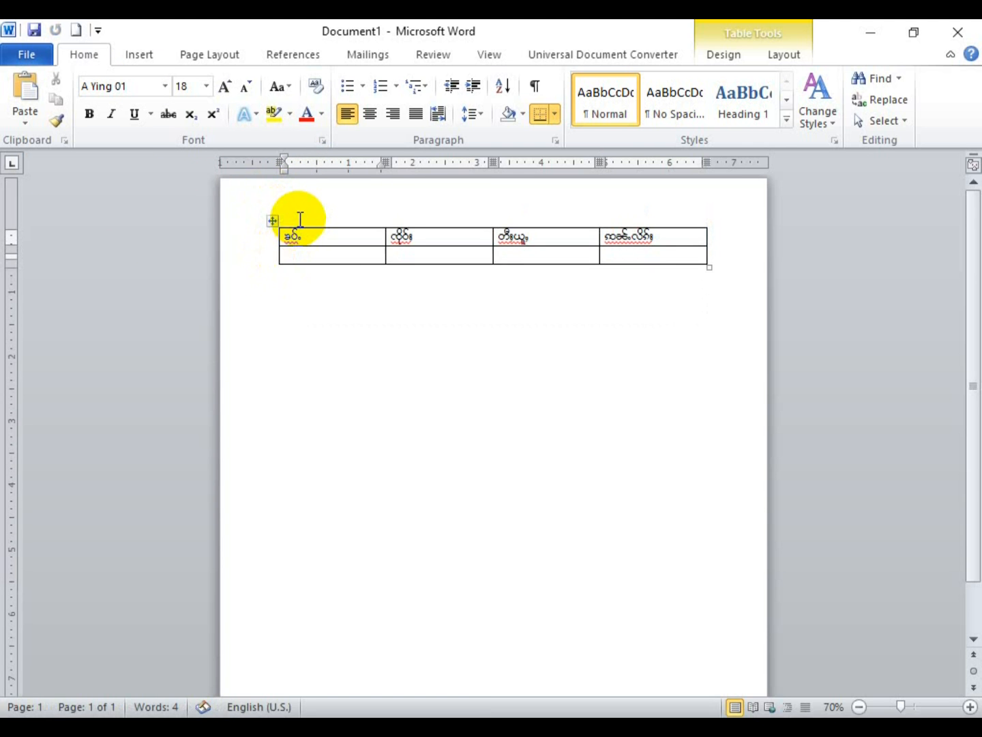
Step: Move the table further down and add an empty line above it for the title
{"action": "left_click", "coordinate": [300, 219]}
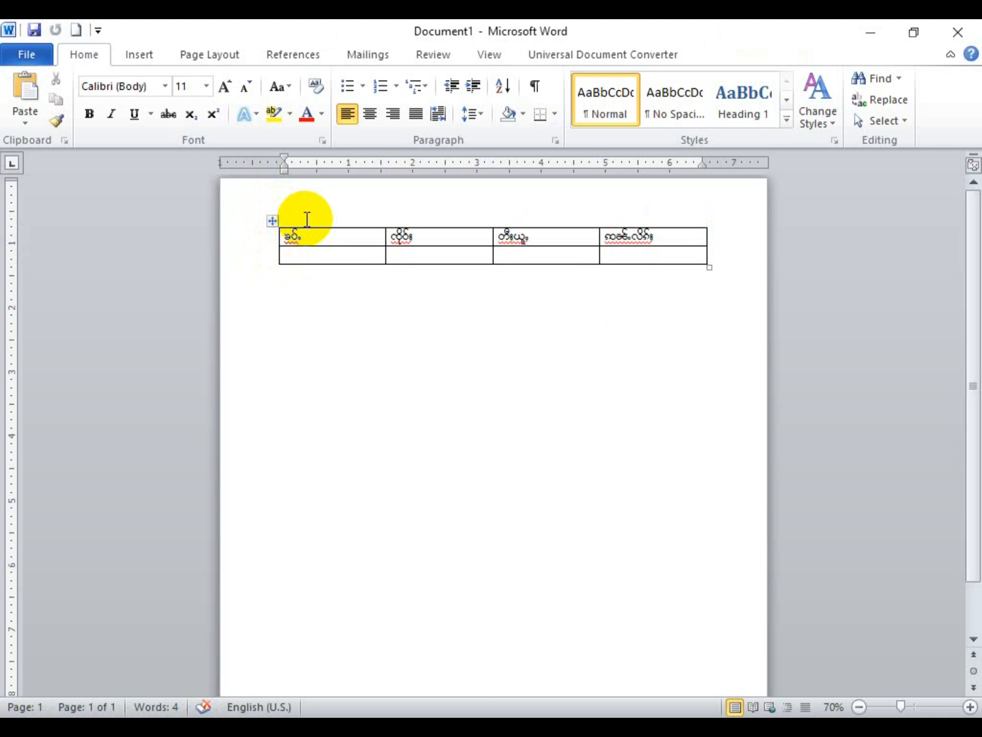
{"action": "left_click", "coordinate": [367, 114]}
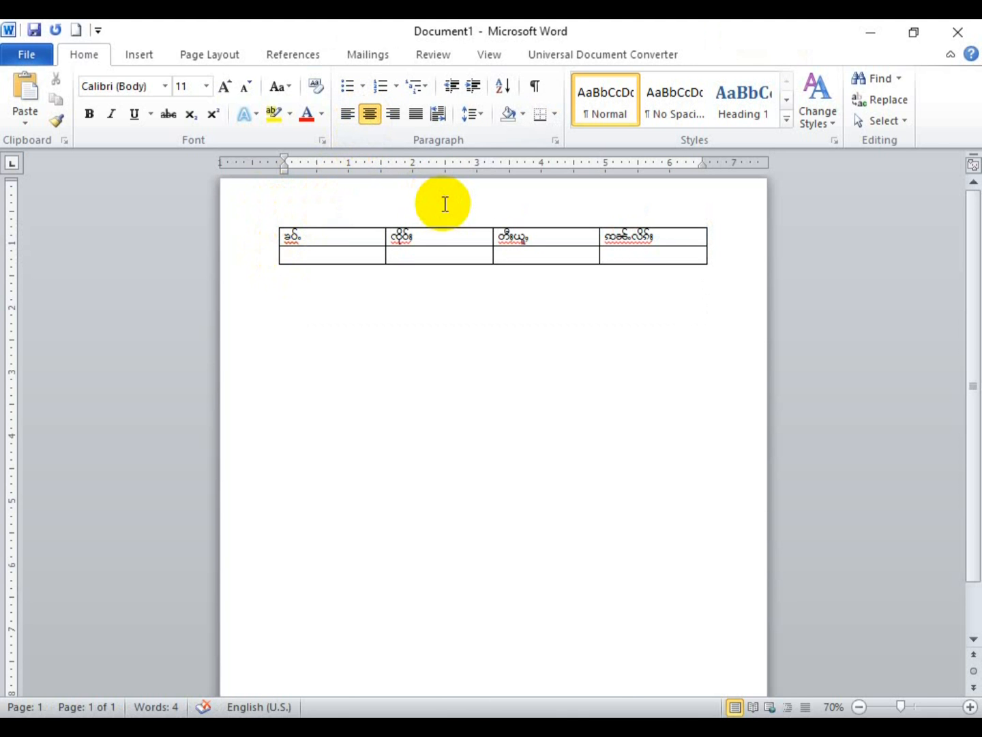
{"action": "key", "text": "super"}
{"action": "key", "text": "super"}
{"action": "left_click", "coordinate": [143, 86]}
{"action": "type", "text": "A Ying 01"}
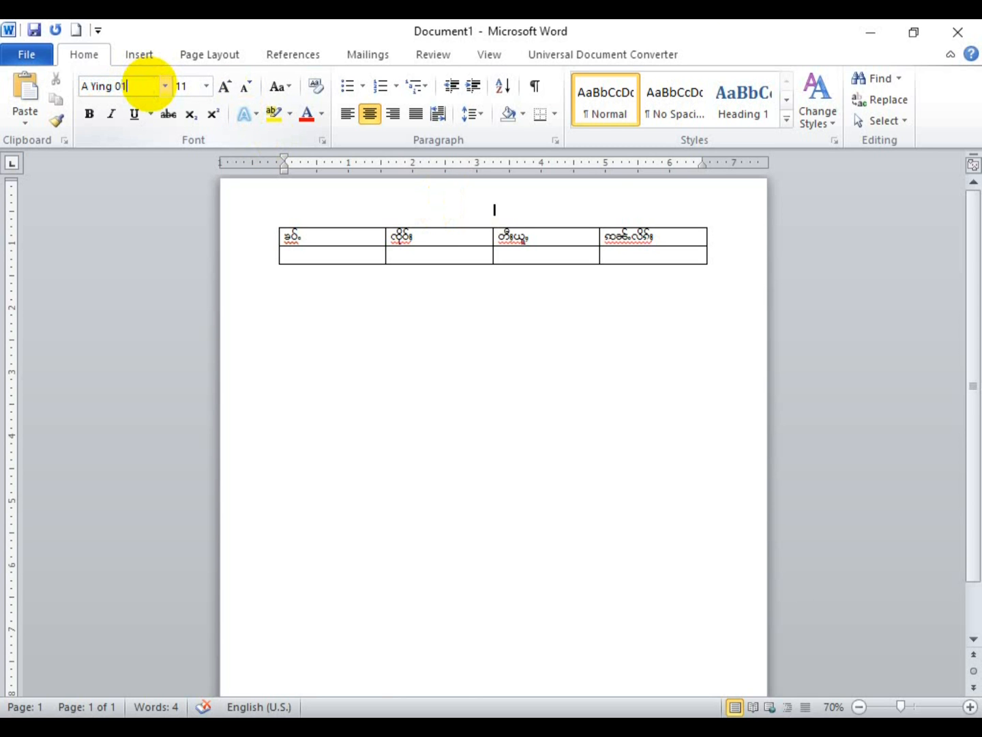
{"action": "key", "text": "Down"}
{"action": "key", "text": "Down"}
{"action": "key", "text": "Down"}
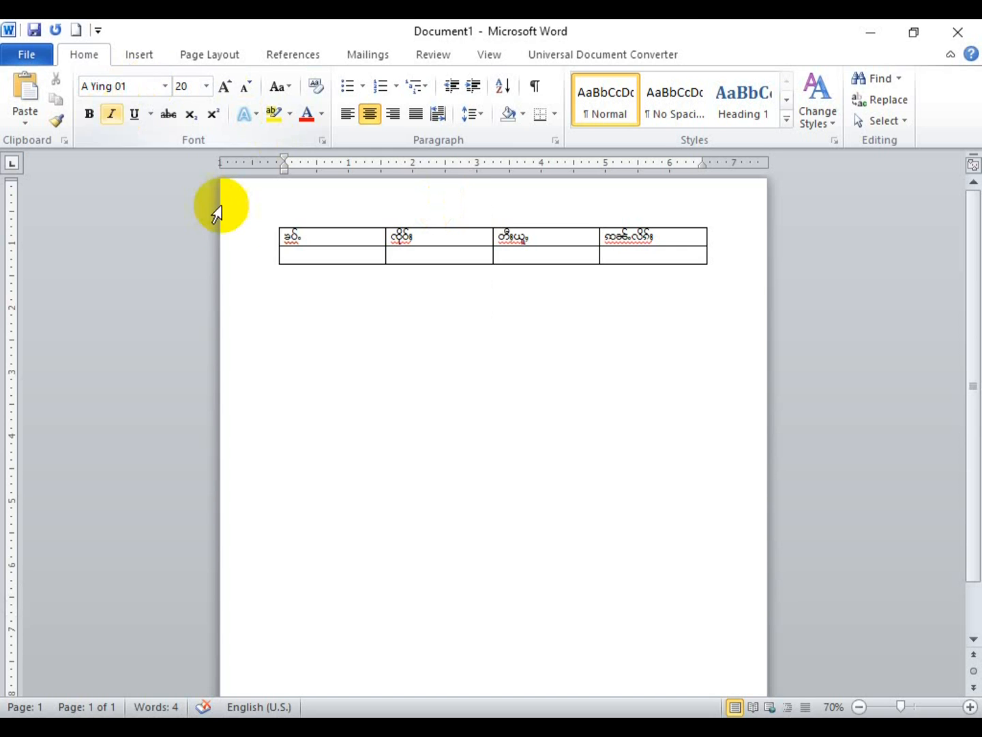
{"action": "left_click", "coordinate": [286, 224]}
{"action": "left_click_drag", "start_coordinate": [272, 221], "coordinate": [264, 292]}
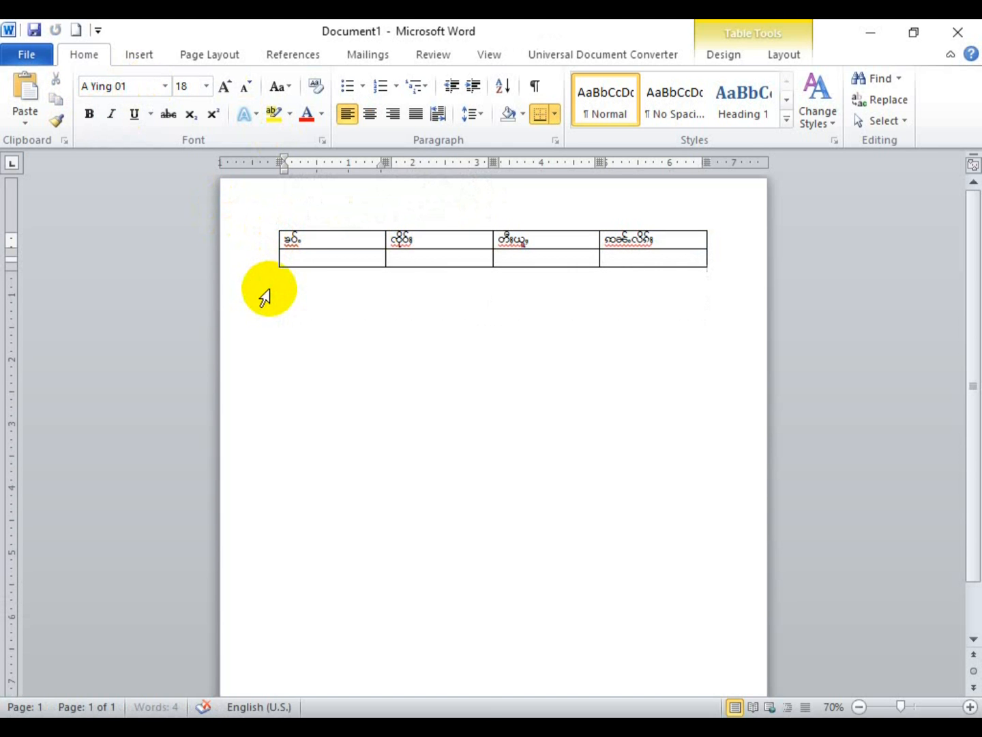
{"action": "left_click", "coordinate": [305, 217]}
{"action": "key", "text": "Return"}
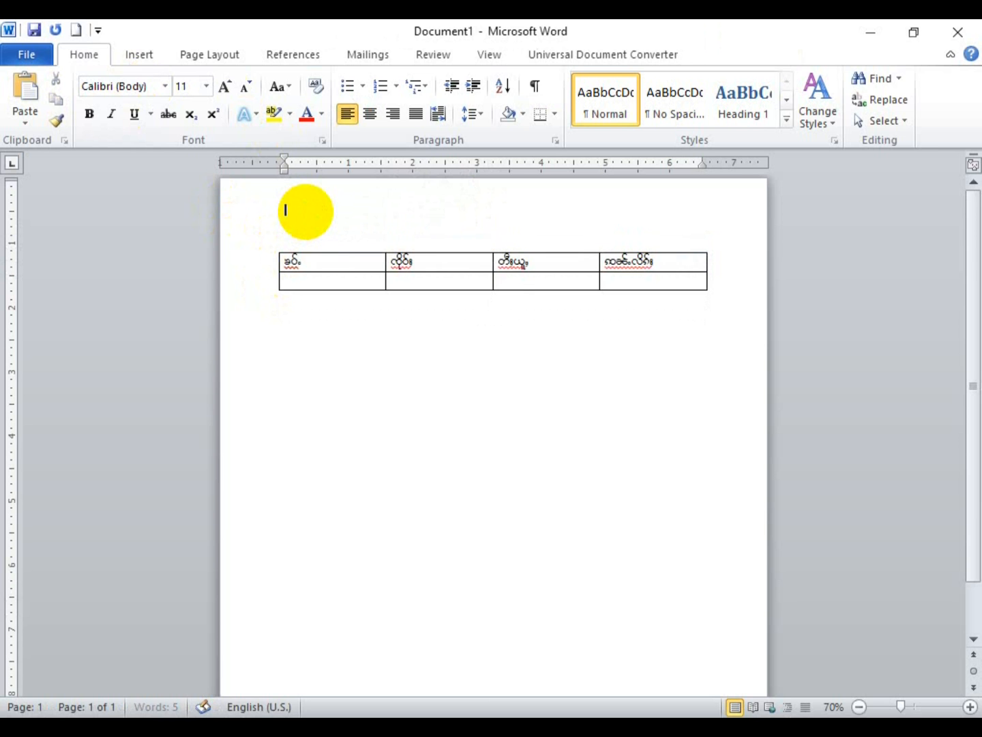
{"action": "key", "text": "Down"}
{"action": "key", "text": "Up"}
Step: Type the title သီခ်င္းလိုင္ႈ centred in A Ying 01 at size 22, and make it bold
{"action": "left_click", "coordinate": [136, 87]}
{"action": "type", "text": "A Yin"}
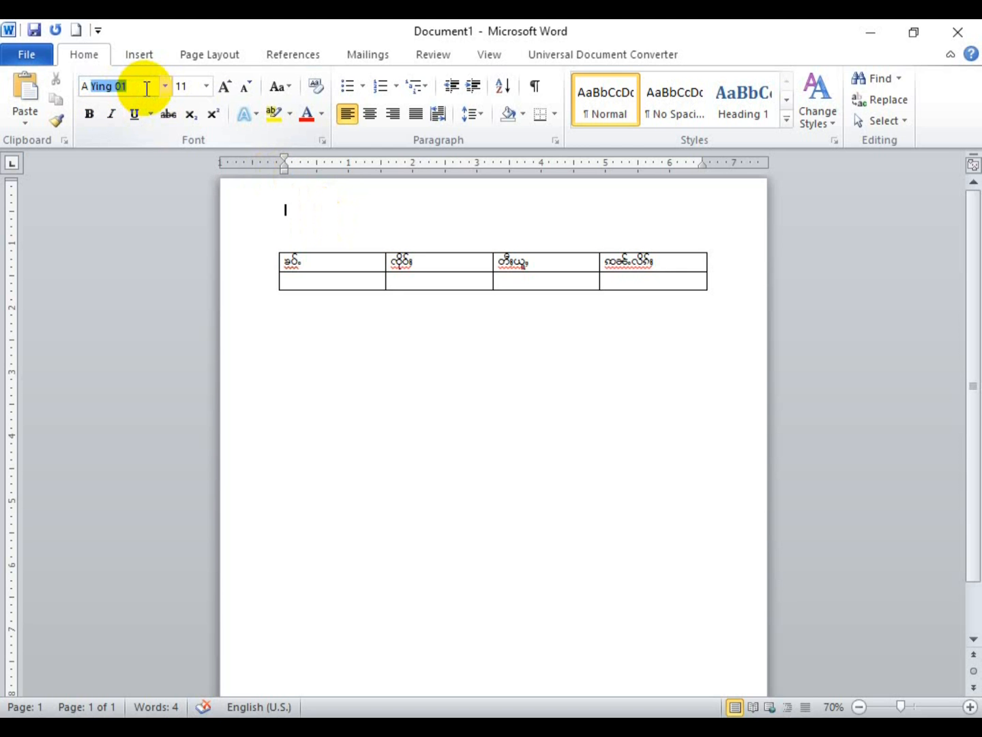
{"action": "type", "text": "g"}
{"action": "key", "text": "Return"}
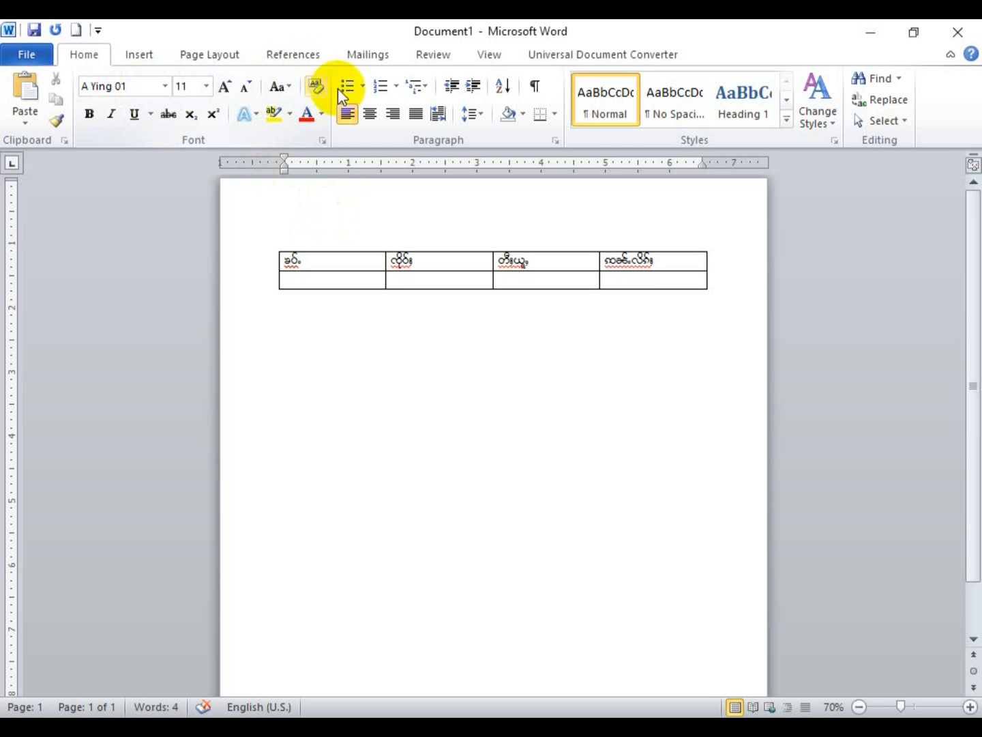
{"action": "left_click", "coordinate": [369, 114]}
{"action": "key", "text": "ctrl+shift+period"}
{"action": "key", "text": "ctrl+shift+period"}
{"action": "key", "text": "ctrl+shift+period"}
{"action": "key", "text": "ctrl+shift+period"}
{"action": "key", "text": "ctrl+shift+period"}
{"action": "key", "text": "ctrl+shift+period"}
{"action": "type", "text": "သီခ်င္းလိုင္ႈၵ"}
{"action": "key", "text": "BackSpace"}
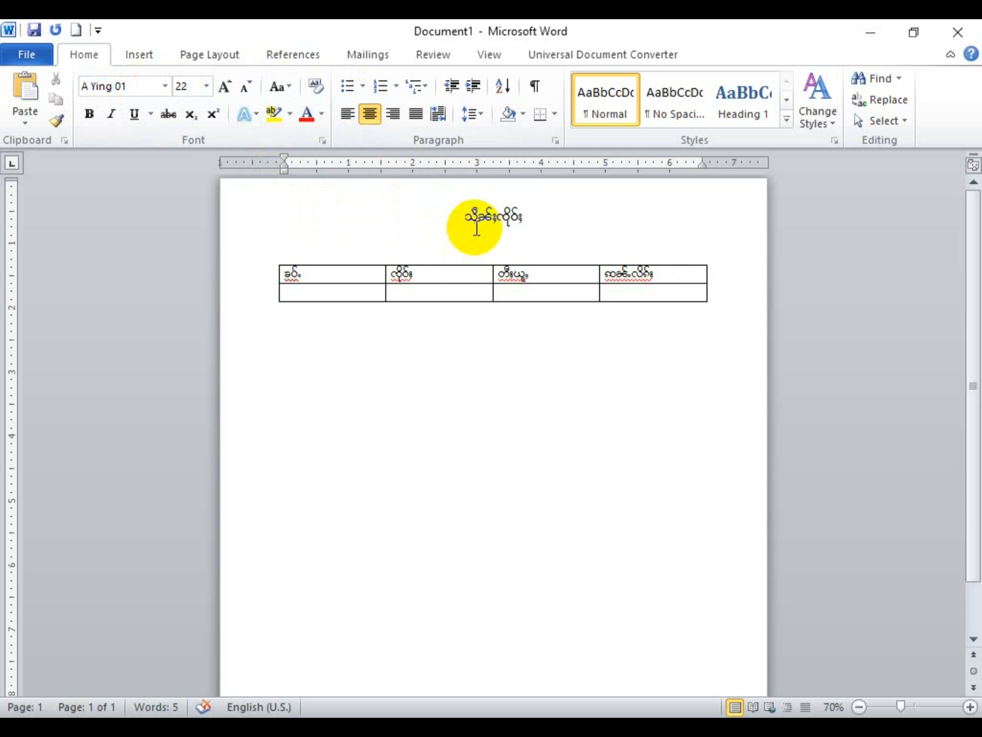
{"action": "left_click_drag", "start_coordinate": [468, 216], "coordinate": [537, 199]}
{"action": "key", "text": "ctrl+b"}
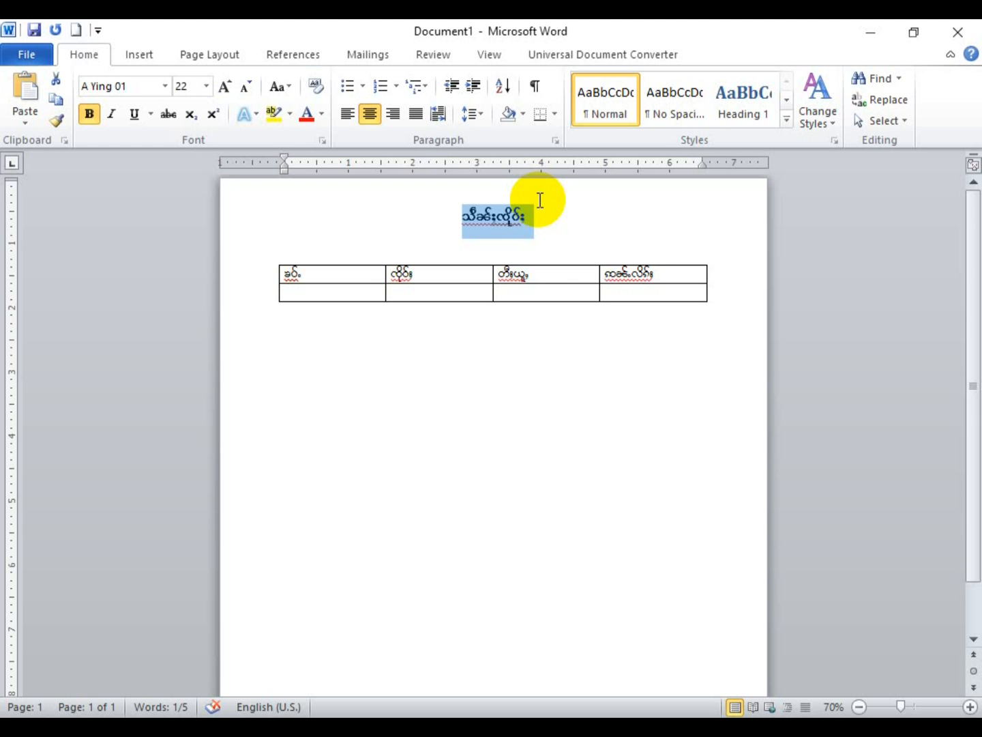
Step: Select the four Burmese header labels and make them centred and bold
{"action": "left_click", "coordinate": [538, 290]}
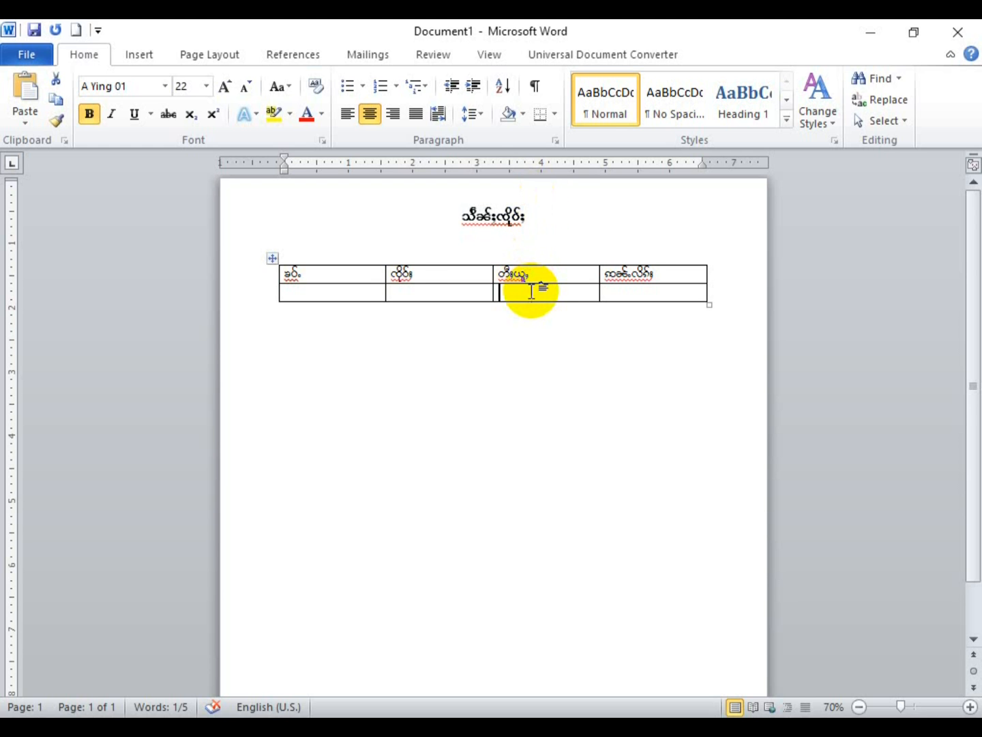
{"action": "left_click", "coordinate": [327, 269]}
{"action": "left_click", "coordinate": [427, 273]}
{"action": "left_click", "coordinate": [565, 278]}
{"action": "left_click", "coordinate": [669, 275]}
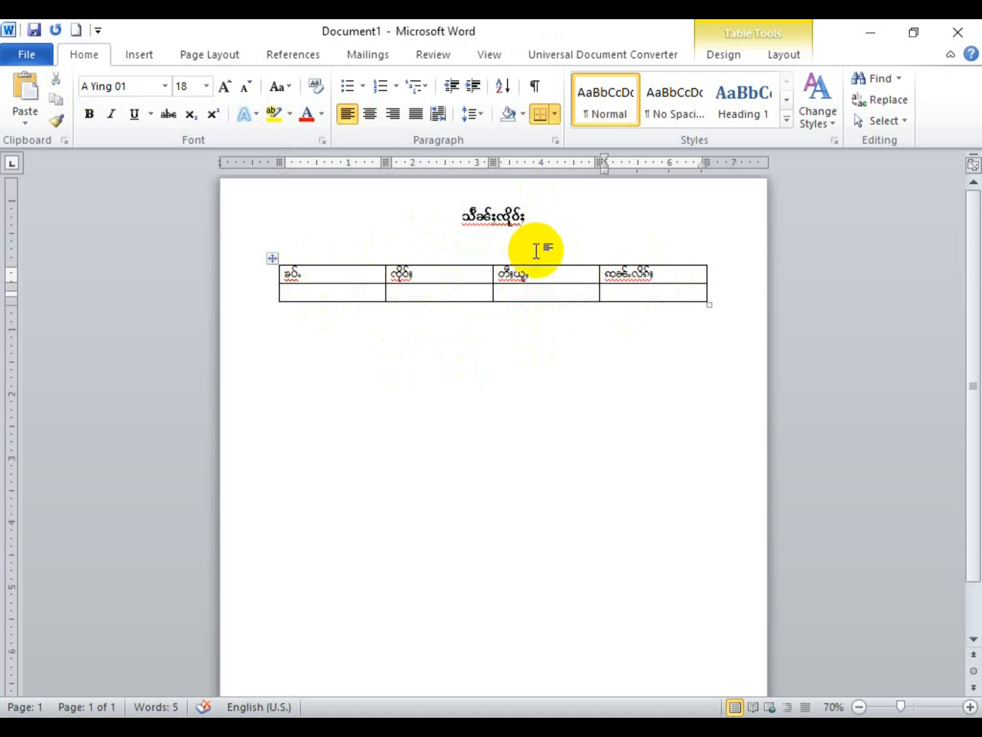
{"action": "left_click_drag", "start_coordinate": [642, 276], "coordinate": [321, 277]}
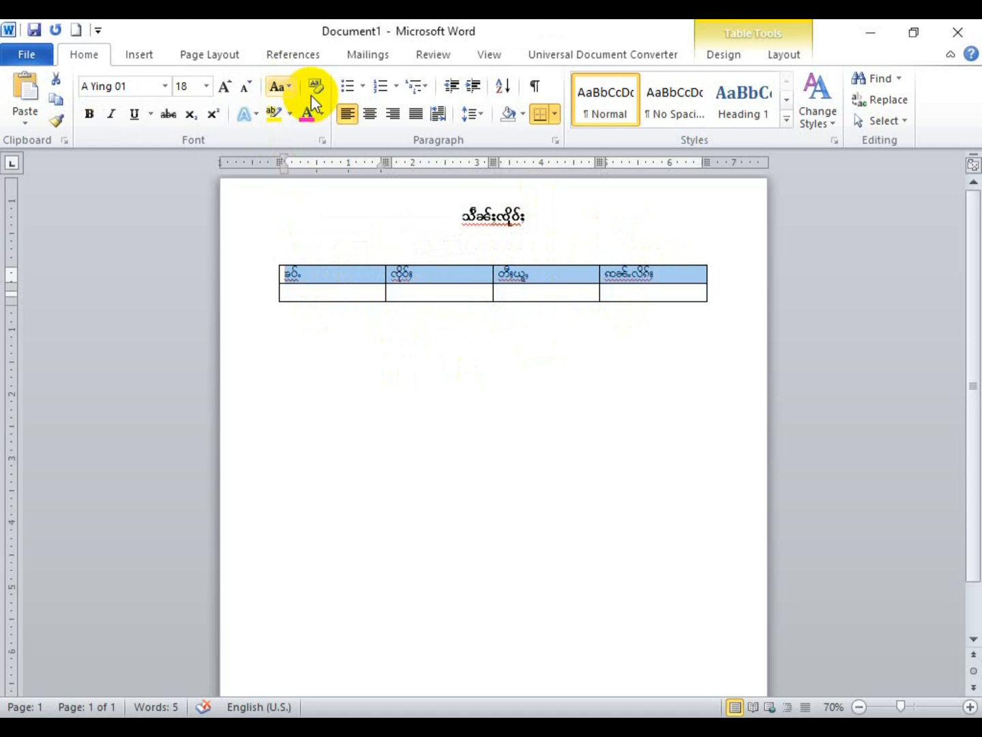
{"action": "left_click", "coordinate": [368, 114]}
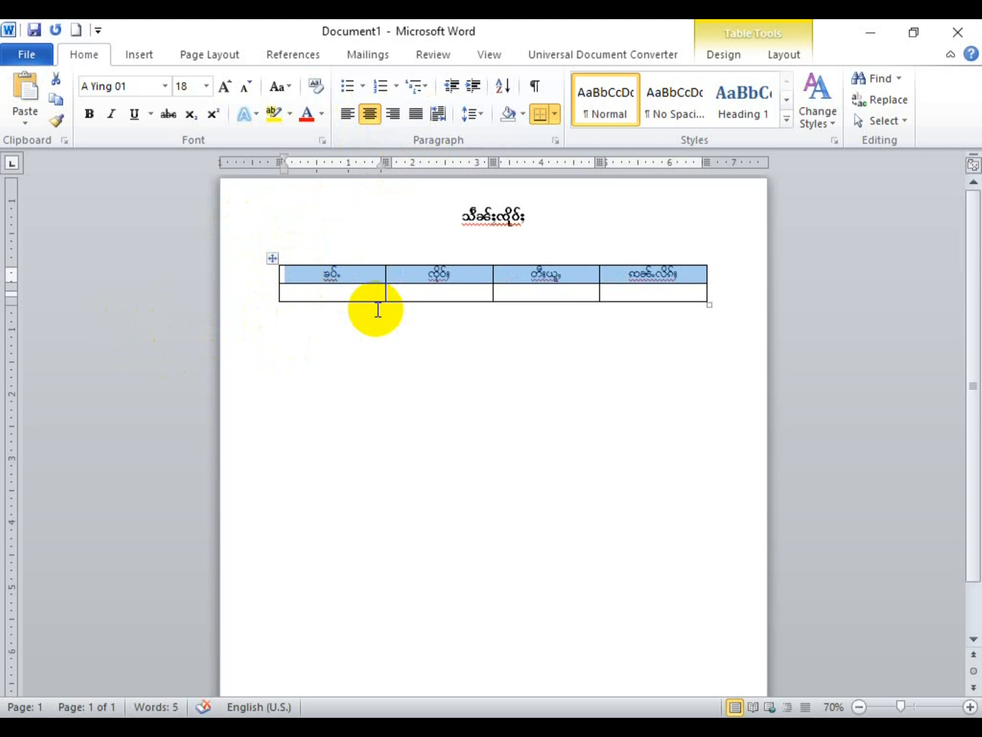
{"action": "key", "text": "ctrl+b"}
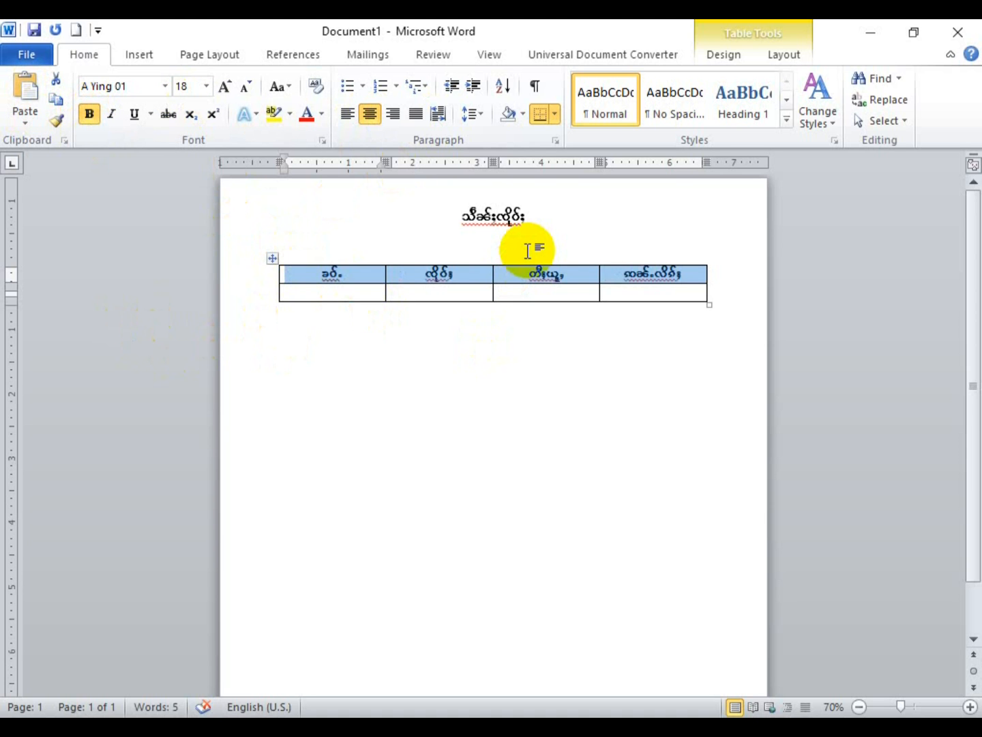
{"action": "left_click", "coordinate": [701, 270]}
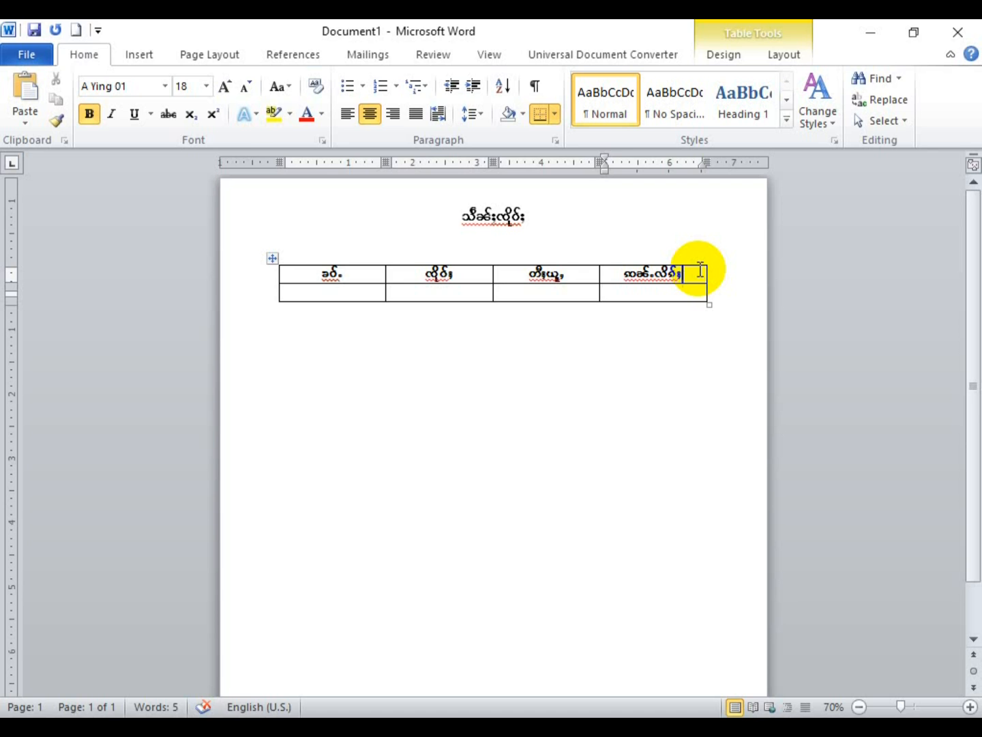
Step: Narrow the first table column and widen the second column for the headings
{"action": "key", "text": "Tab"}
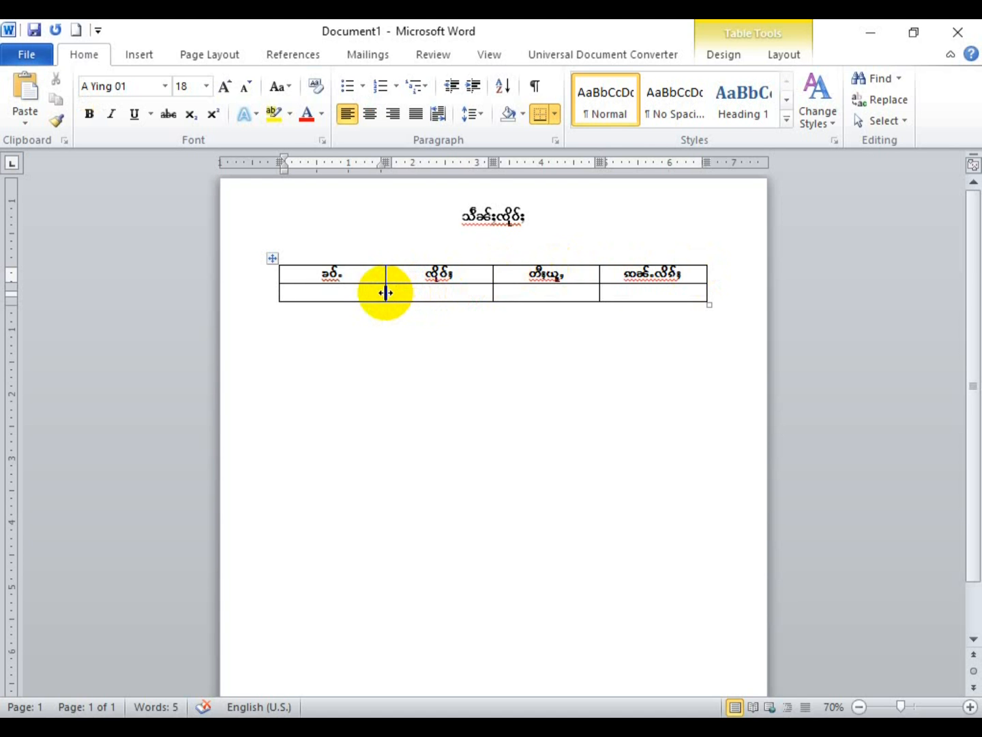
{"action": "left_click_drag", "start_coordinate": [386, 292], "coordinate": [324, 291]}
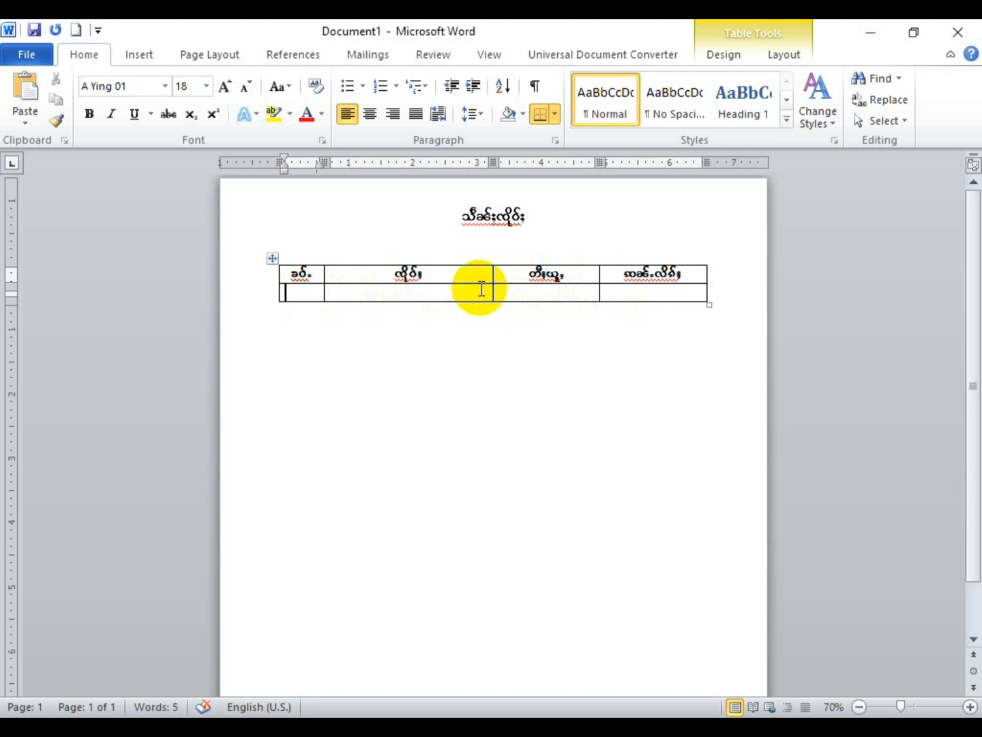
{"action": "mouse_move", "coordinate": [479, 285]}
{"action": "left_mouse_down"}
{"action": "mouse_move", "coordinate": [500, 294]}
{"action": "mouse_move", "coordinate": [484, 294]}
{"action": "left_mouse_up"}
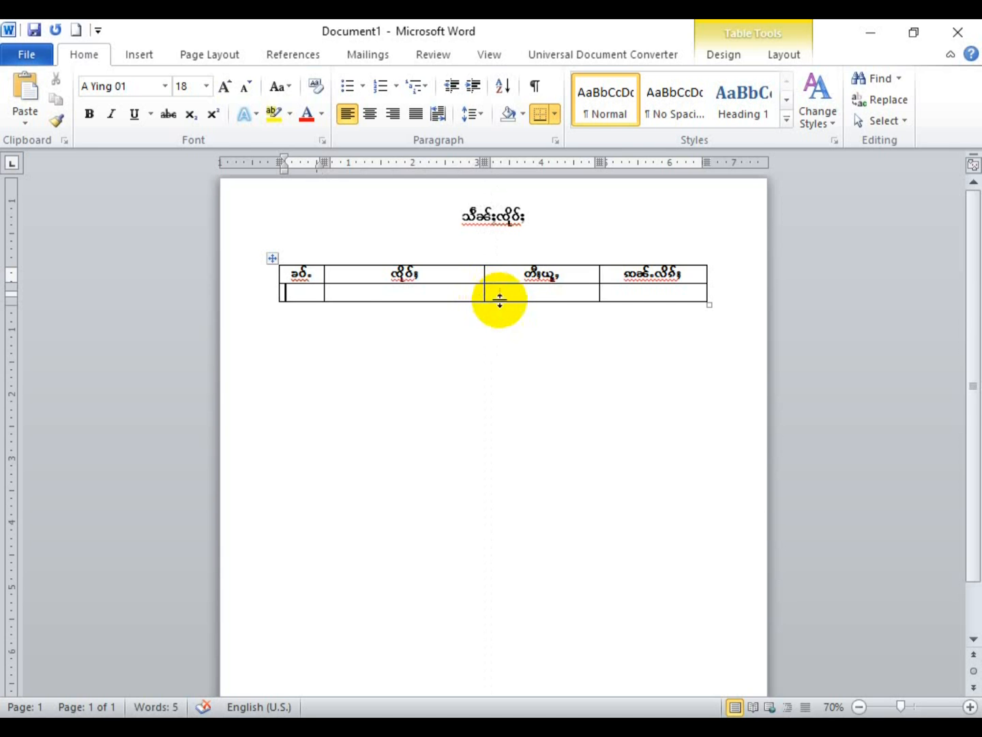
{"action": "scroll", "coordinate": [500, 299], "scroll_direction": "up", "scroll_amount": 3}
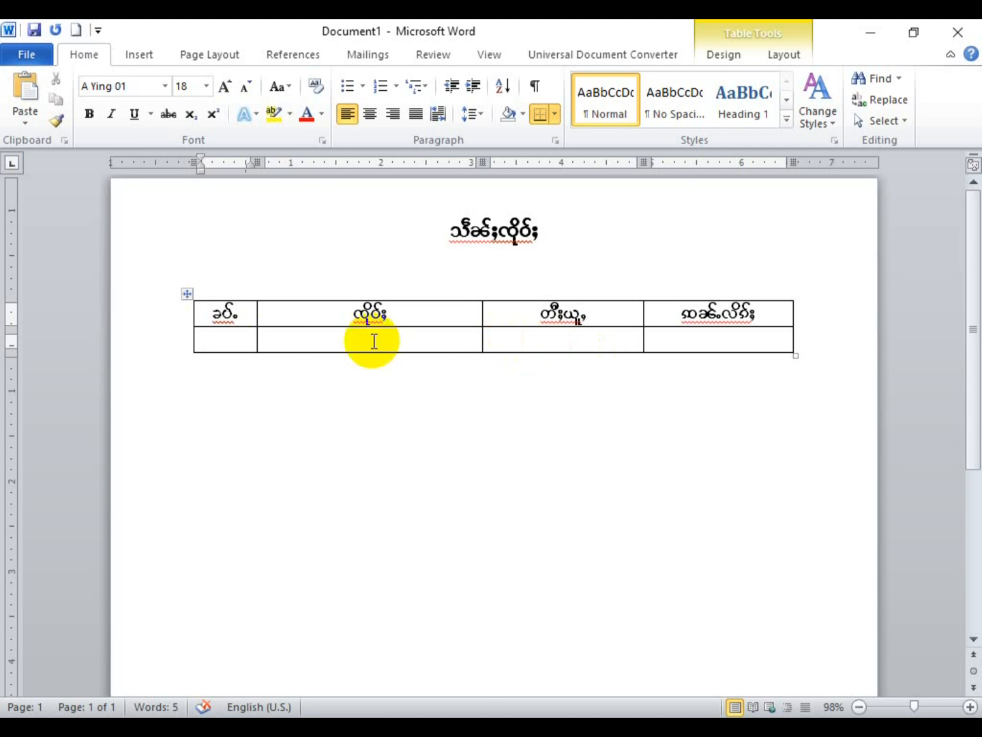
{"action": "left_click", "coordinate": [544, 339]}
{"action": "left_click", "coordinate": [702, 337]}
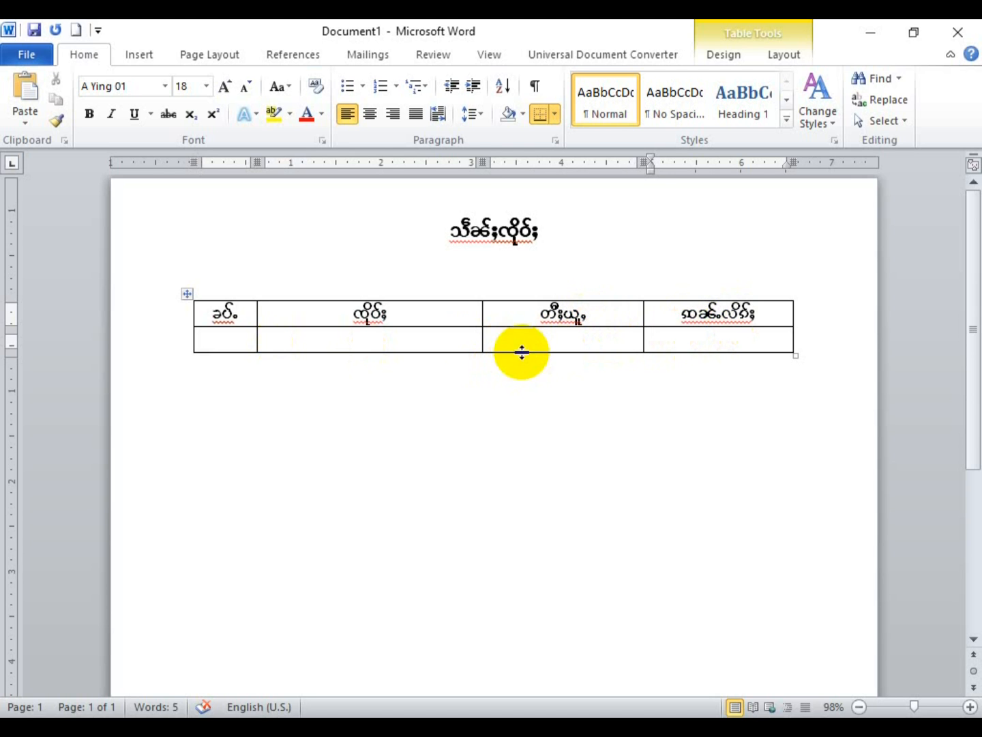
{"action": "left_click", "coordinate": [236, 345]}
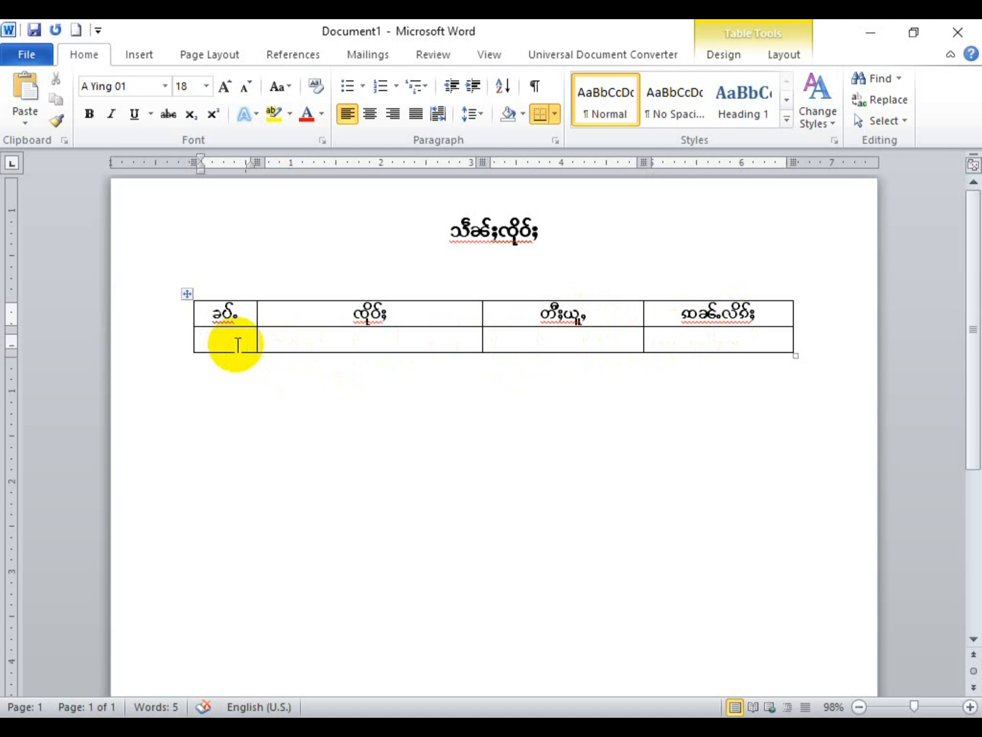
Step: Add one extra row to the table, undoing the surplus rows created along the way
{"action": "key", "text": "Tab"}
{"action": "key", "text": "Tab"}
{"action": "key", "text": "Tab"}
{"action": "key", "text": "Tab"}
{"action": "key", "text": "Tab"}
{"action": "key", "text": "Tab"}
{"action": "key", "text": "Tab"}
{"action": "key", "text": "Tab"}
{"action": "key", "text": "Tab"}
{"action": "key", "text": "Tab"}
{"action": "key", "text": "Tab"}
{"action": "key", "text": "Tab"}
{"action": "key", "text": "Tab"}
{"action": "key", "text": "Tab"}
{"action": "key", "text": "Tab"}
{"action": "key", "text": "Tab"}
{"action": "key", "text": "Tab"}
{"action": "key", "text": "Tab"}
{"action": "key", "text": "Tab"}
{"action": "key", "text": "Tab"}
{"action": "key", "text": "Tab"}
{"action": "key", "text": "Tab"}
{"action": "key", "text": "Tab"}
{"action": "key", "text": "Tab"}
{"action": "key", "text": "Tab"}
{"action": "key", "text": "Tab"}
{"action": "key", "text": "Tab"}
{"action": "key", "text": "Tab"}
{"action": "key", "text": "Tab"}
{"action": "key", "text": "Tab"}
{"action": "key", "text": "Tab"}
{"action": "key", "text": "Tab"}
{"action": "key", "text": "Tab"}
{"action": "key", "text": "Tab"}
{"action": "key", "text": "Tab"}
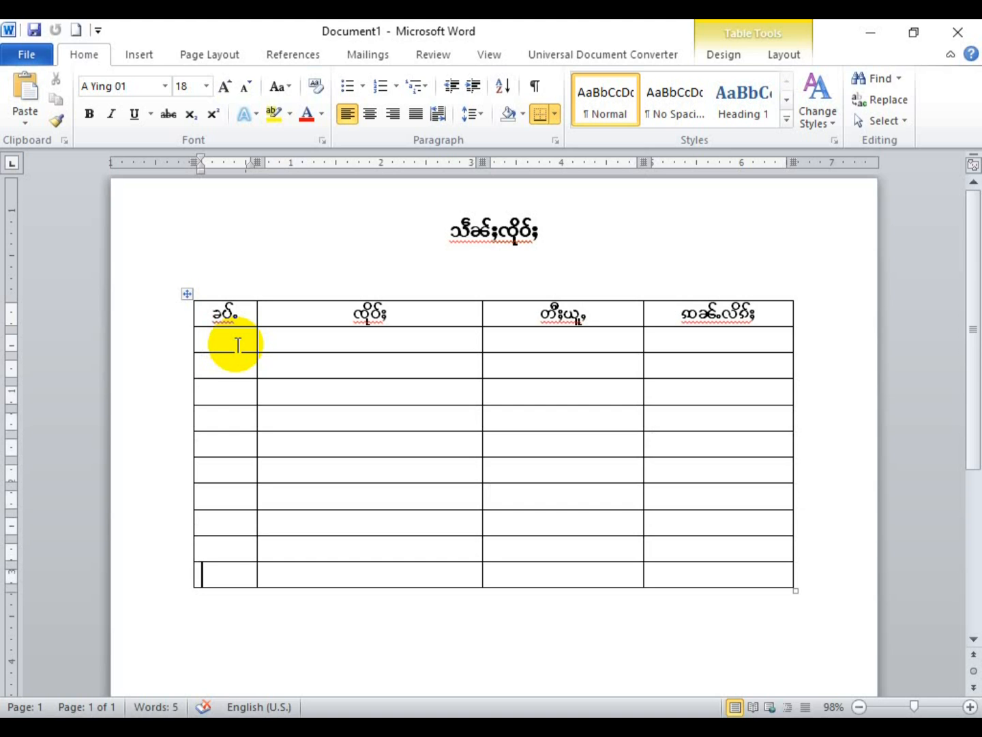
{"action": "key", "text": "ctrl+z"}
{"action": "key", "text": "ctrl+z"}
{"action": "key", "text": "ctrl+z"}
{"action": "key", "text": "ctrl+z"}
{"action": "key", "text": "ctrl+z"}
{"action": "key", "text": "ctrl+z"}
{"action": "key", "text": "ctrl+z"}
{"action": "key", "text": "ctrl+z"}
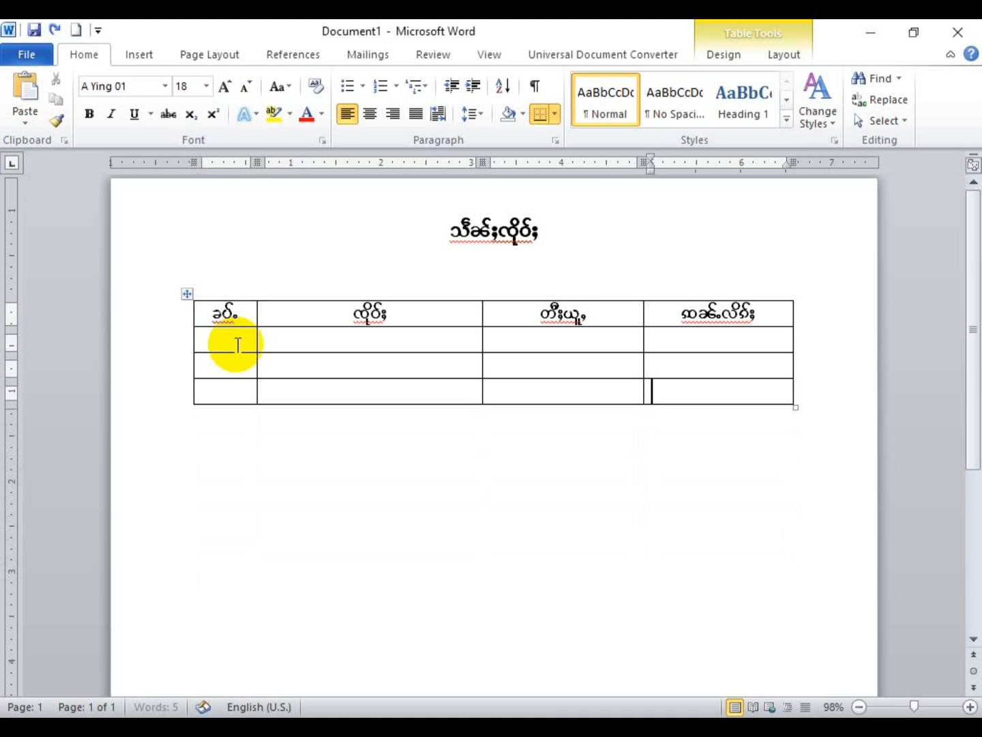
{"action": "key", "text": "ctrl+z"}
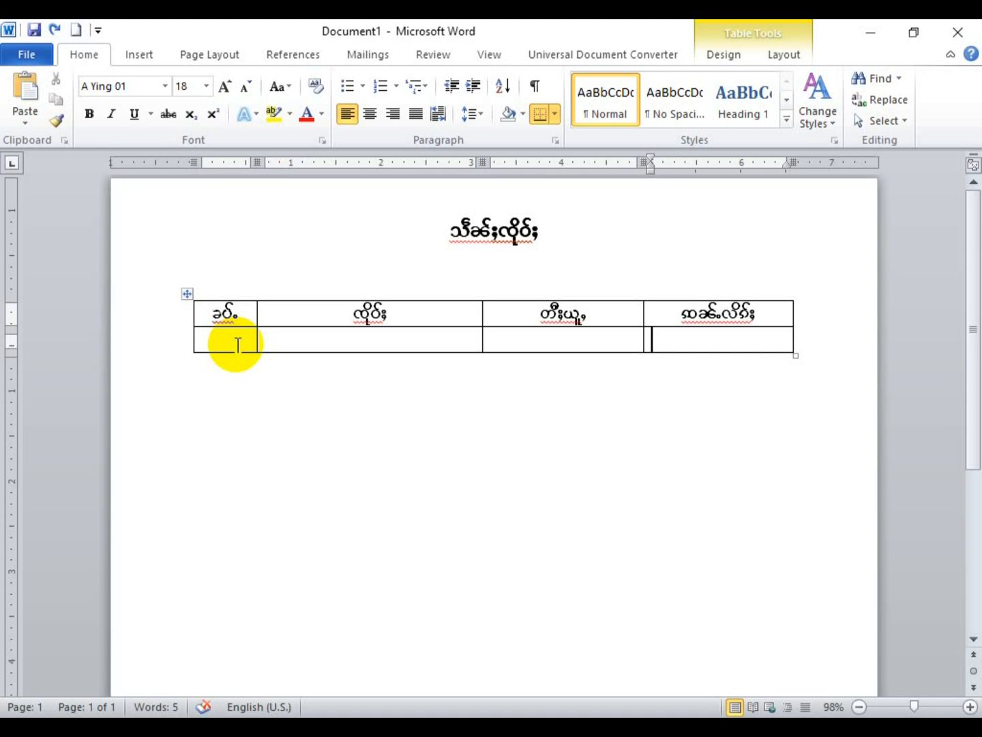
{"action": "key", "text": "Tab"}
{"action": "key", "text": "Tab"}
{"action": "key", "text": "Tab"}
{"action": "key", "text": "Tab"}
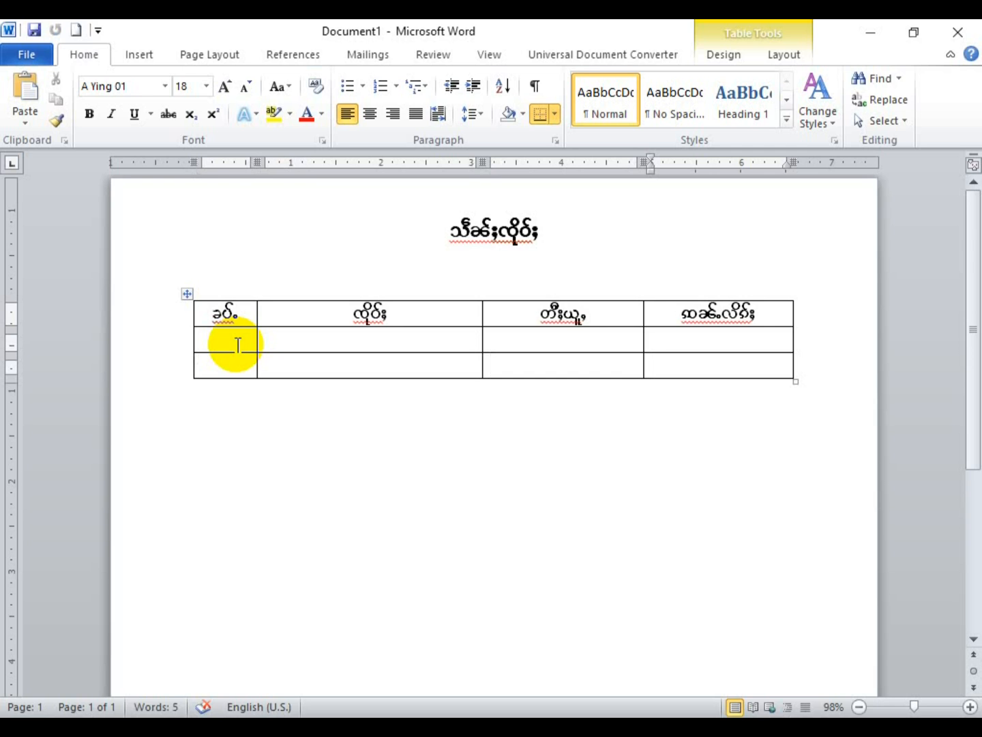
{"action": "left_click", "coordinate": [238, 346]}
Step: Type 1. in the first data cell, then undo the auto-numbering and added rows
{"action": "type", "text": "1."}
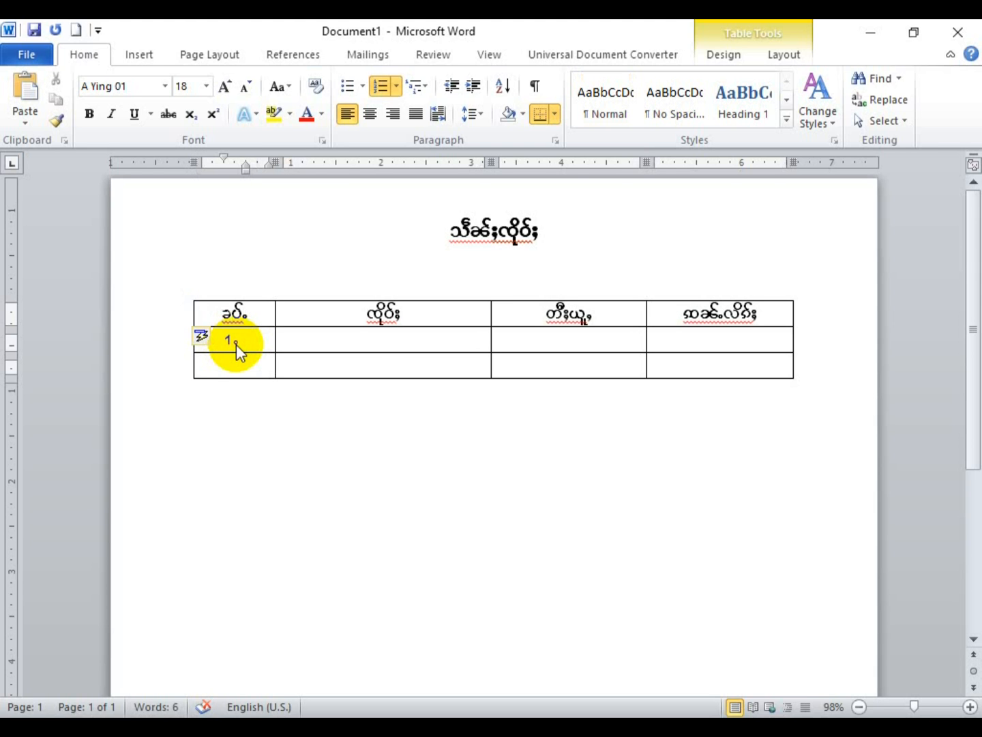
{"action": "key", "text": "Tab"}
{"action": "key", "text": "Tab"}
{"action": "key", "text": "Tab"}
{"action": "key", "text": "Tab"}
{"action": "key", "text": "Tab"}
{"action": "key", "text": "Tab"}
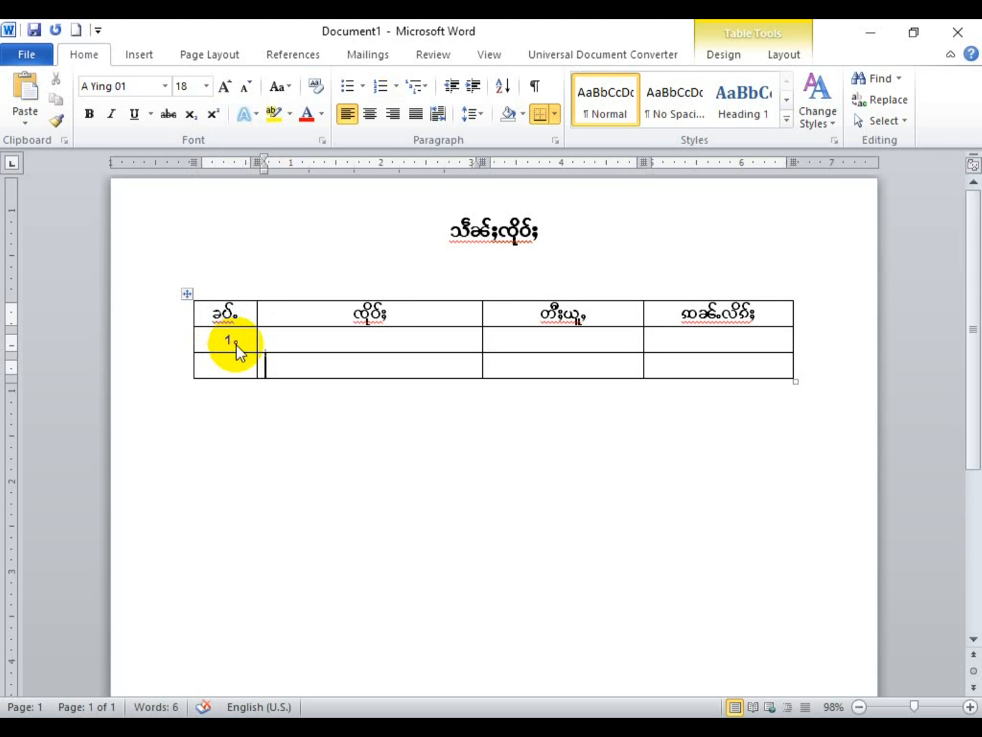
{"action": "key", "text": "Tab"}
{"action": "key", "text": "Tab"}
{"action": "key", "text": "Tab"}
{"action": "key", "text": "Tab"}
{"action": "key", "text": "Tab"}
{"action": "key", "text": "Tab"}
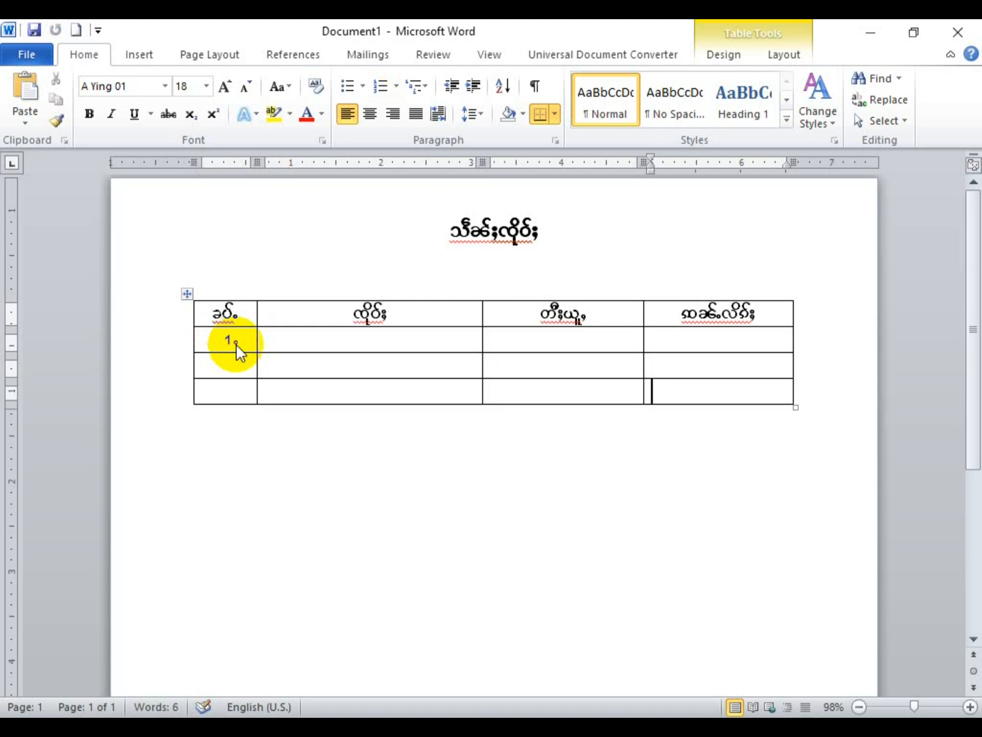
{"action": "key", "text": "Tab"}
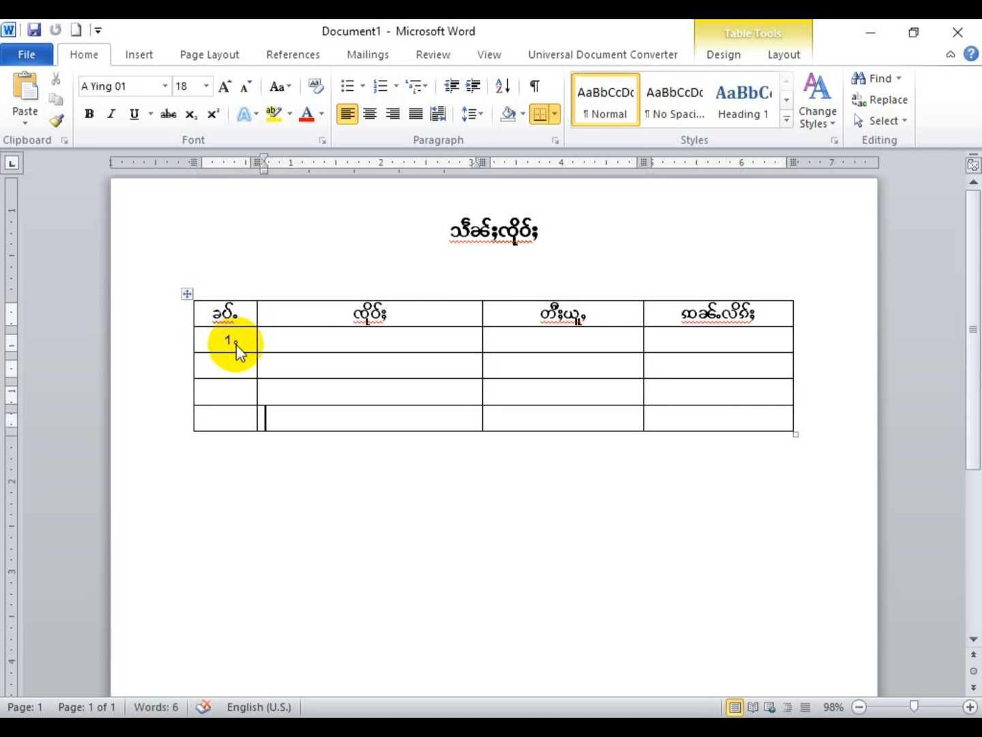
{"action": "left_click", "coordinate": [226, 337]}
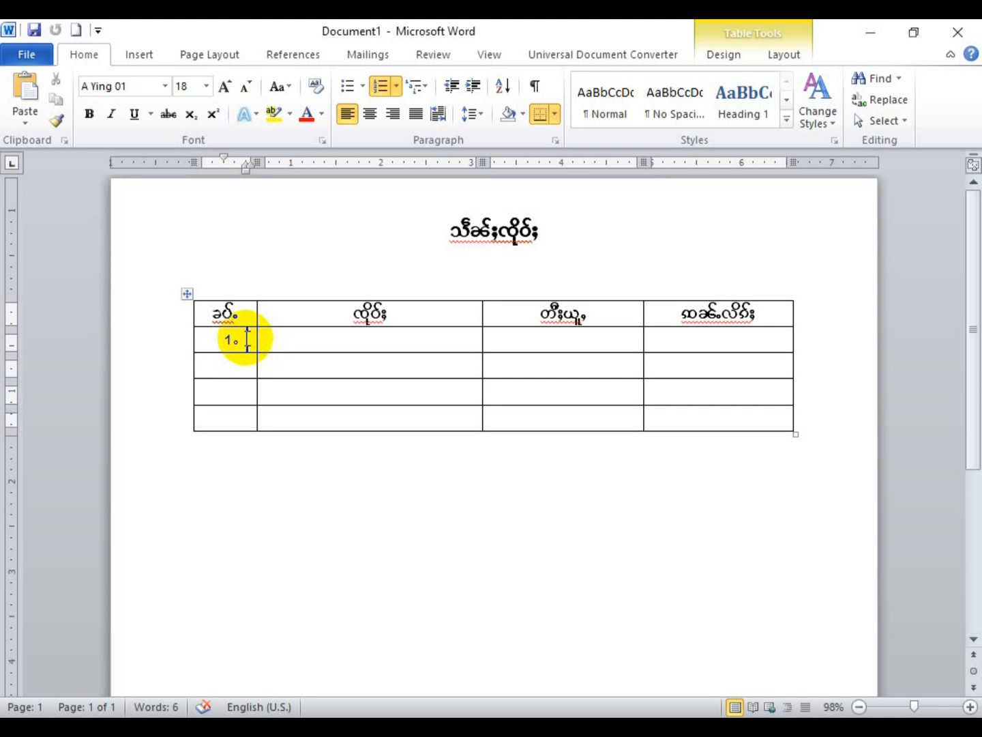
{"action": "key", "text": "ctrl+z"}
{"action": "key", "text": "ctrl+z"}
{"action": "key", "text": "ctrl+z"}
{"action": "key", "text": "ctrl+z"}
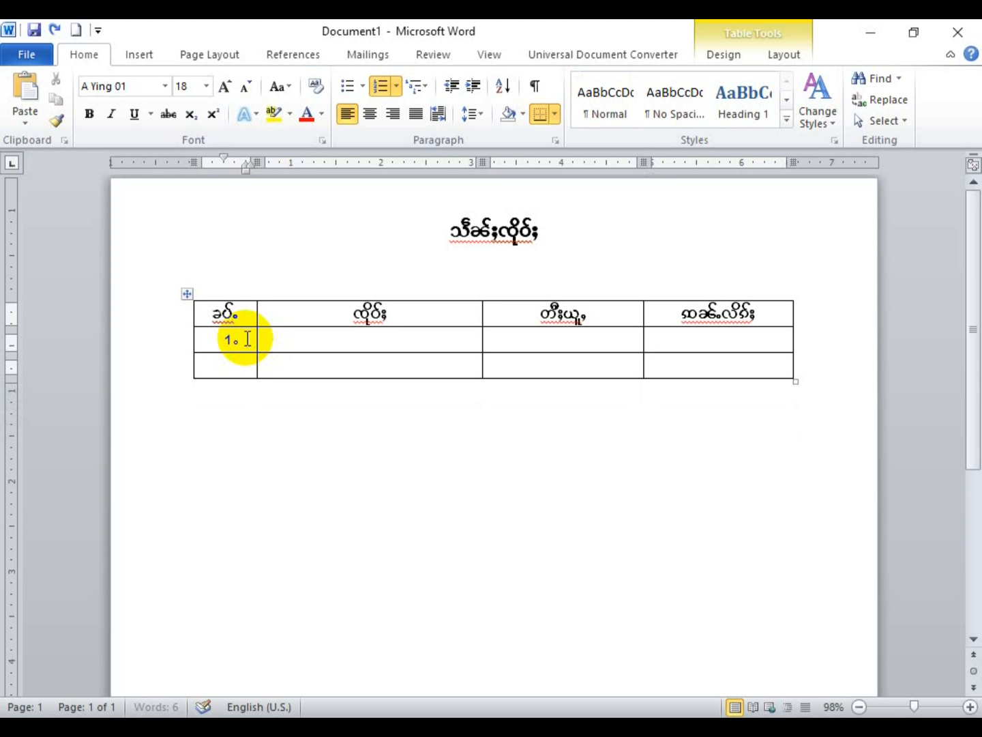
{"action": "key", "text": "ctrl+z"}
{"action": "key", "text": "ctrl+z"}
{"action": "key", "text": "ctrl+z"}
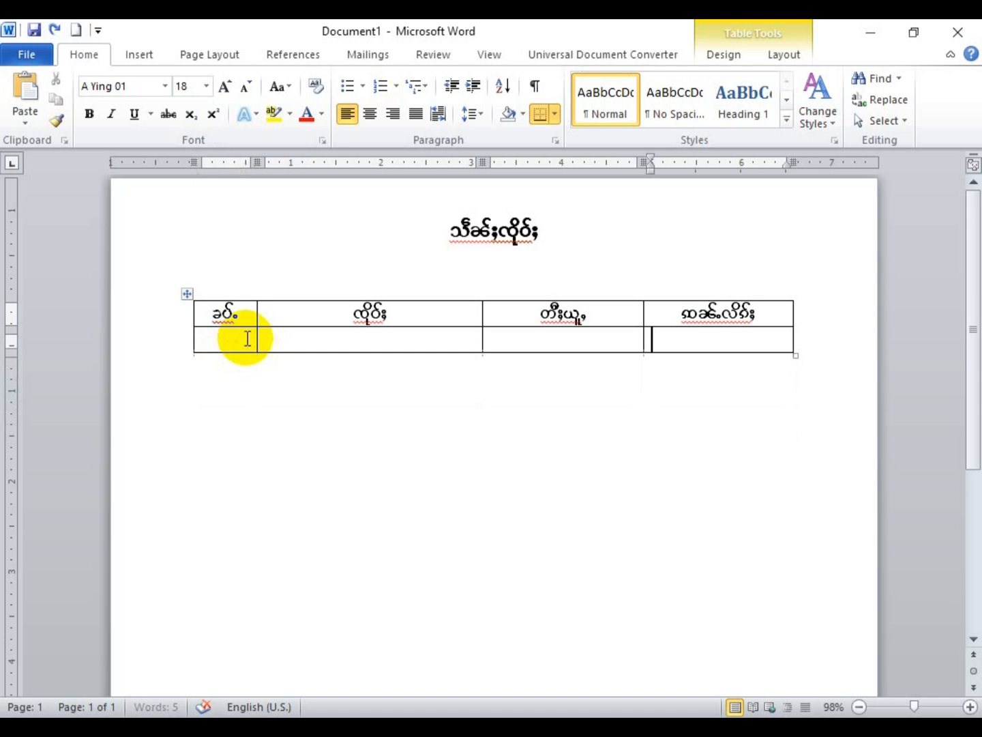
{"action": "left_click", "coordinate": [247, 338]}
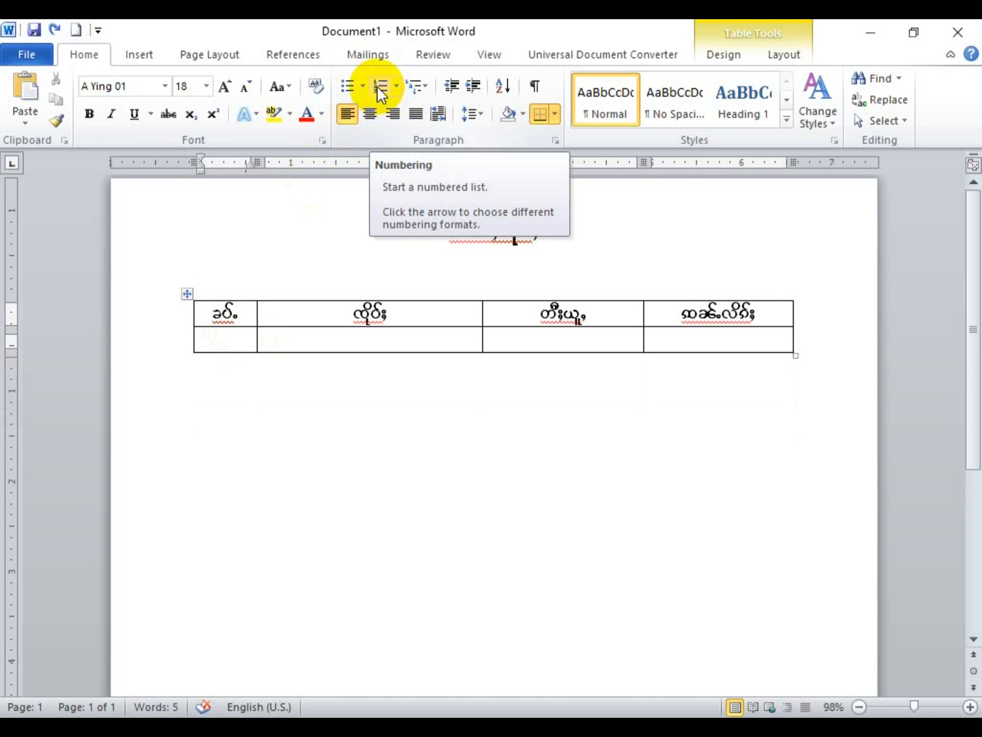
{"action": "left_click", "coordinate": [378, 88]}
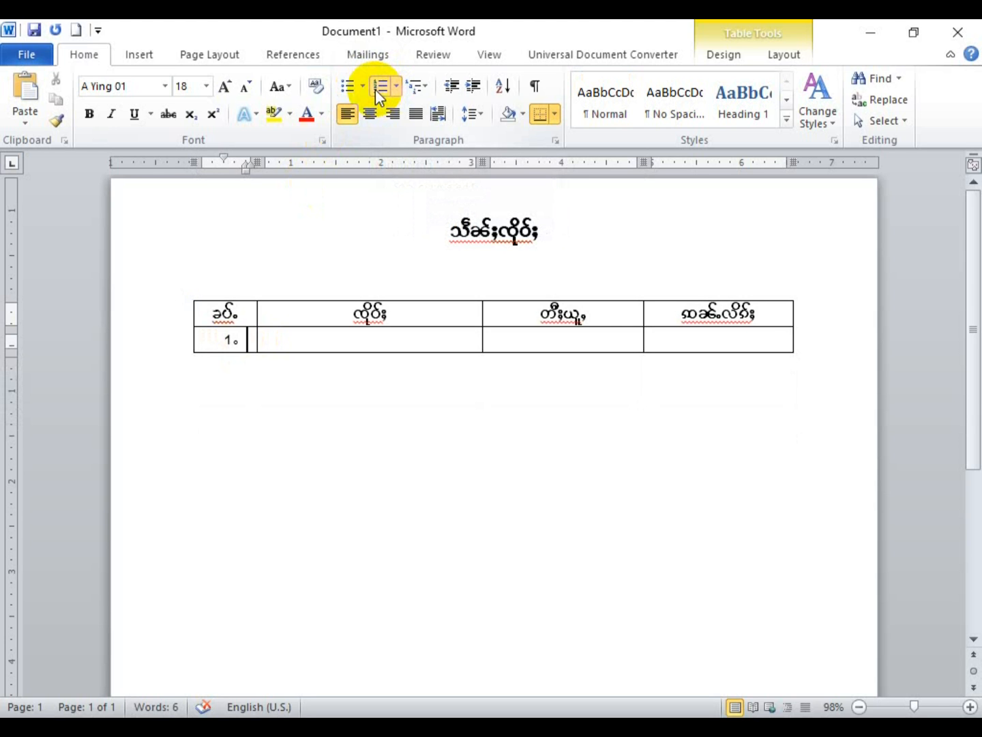
{"action": "key", "text": "Tab"}
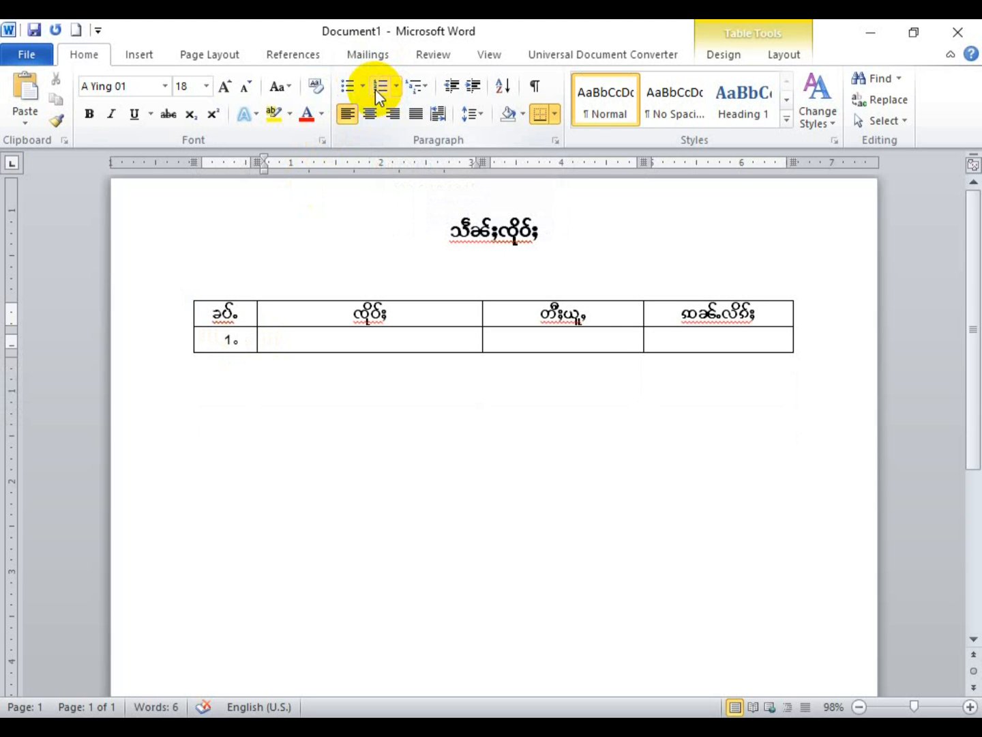
{"action": "key", "text": "Tab"}
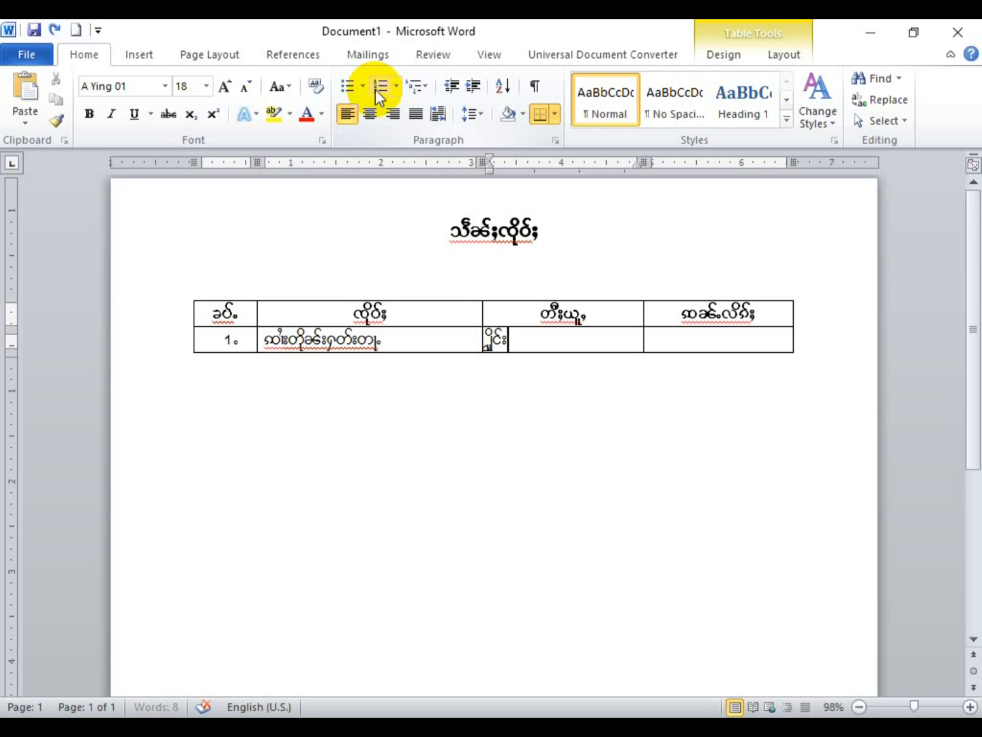
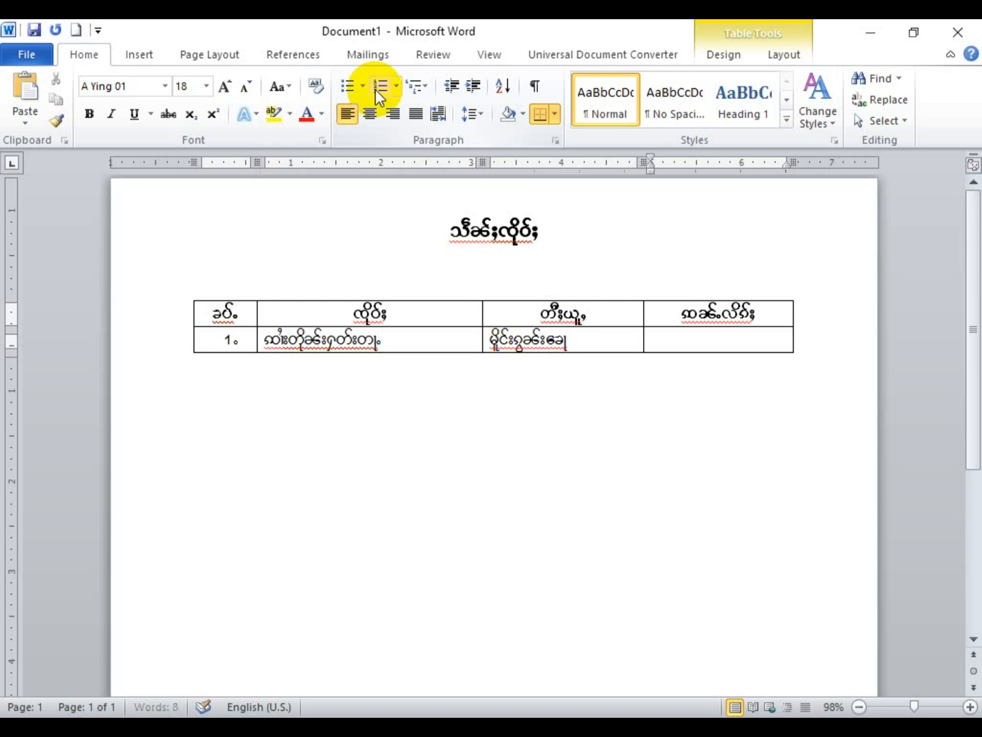
{"action": "key", "text": "Tab"}
{"action": "type", "text": "လိၵ်းတႆး"}
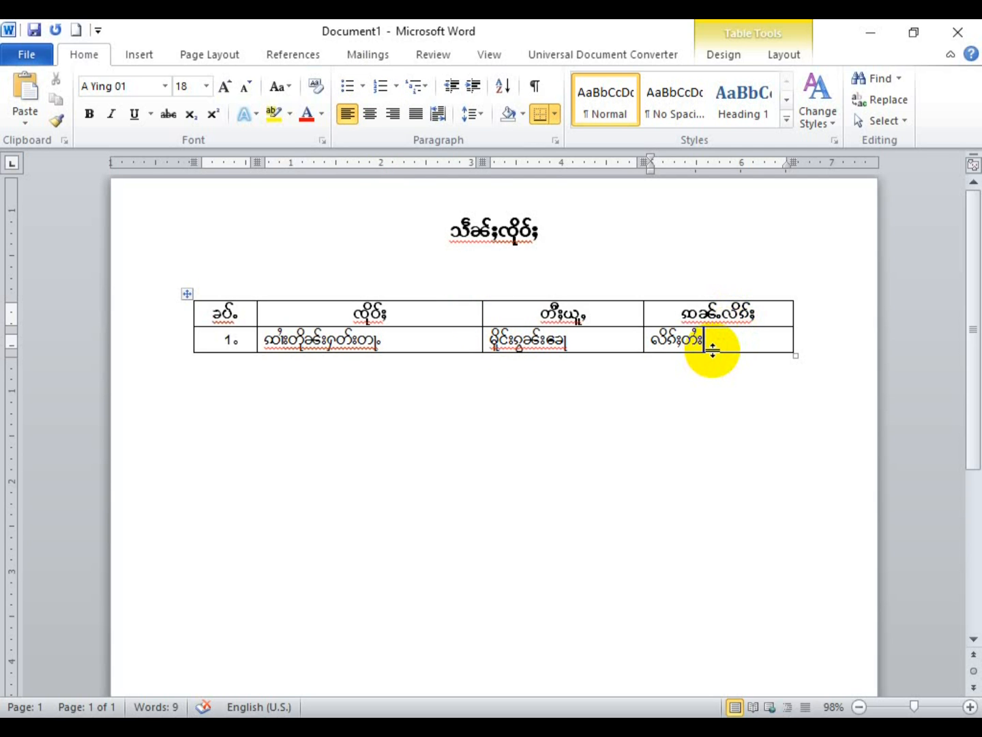
Step: Add numbered rows 2 and 3 below the first entry
{"action": "key", "text": "Tab"}
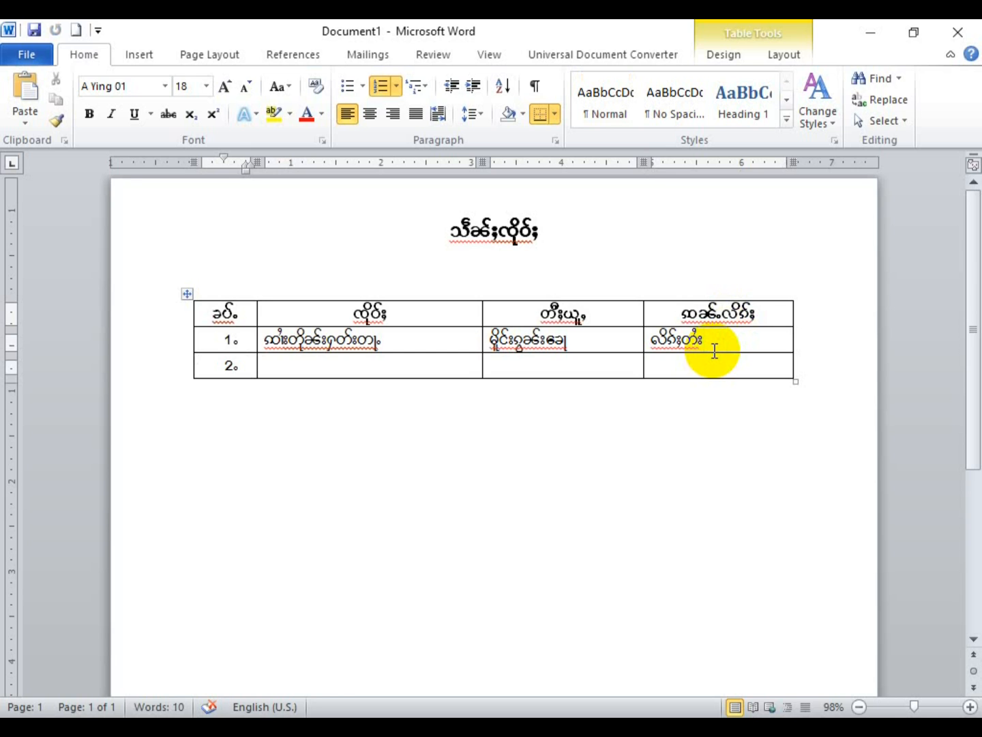
{"action": "key", "text": "ctrl+shift+n"}
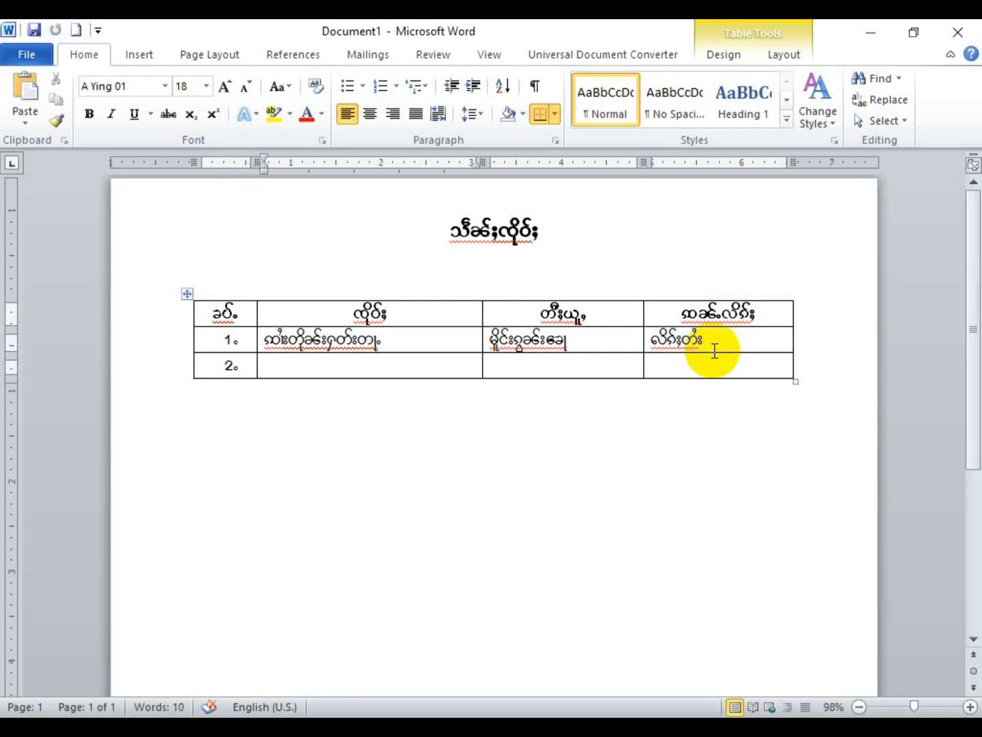
{"action": "key", "text": "Tab"}
{"action": "key", "text": "Tab"}
{"action": "key", "text": "Tab"}
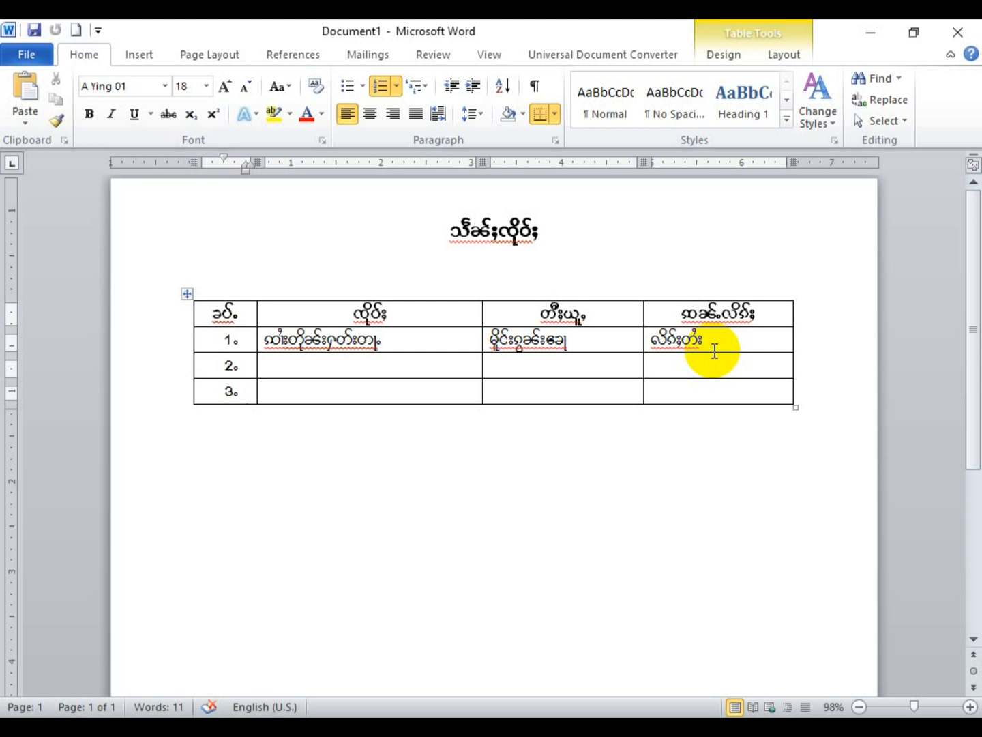
{"action": "key", "text": "Up"}
{"action": "key", "text": "Tab"}
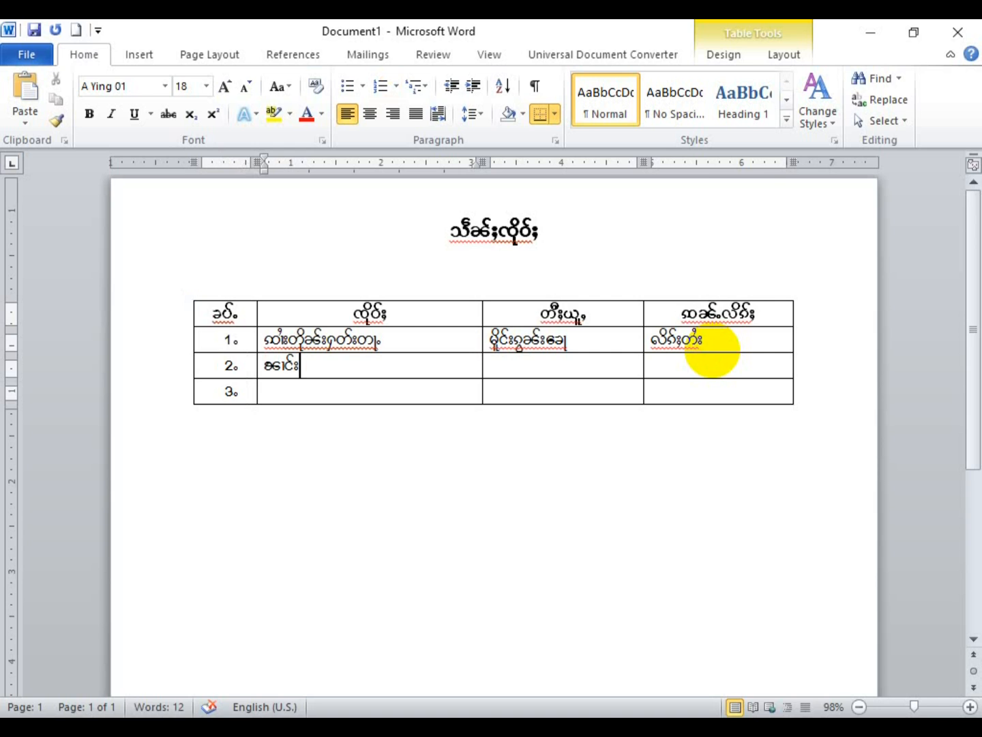
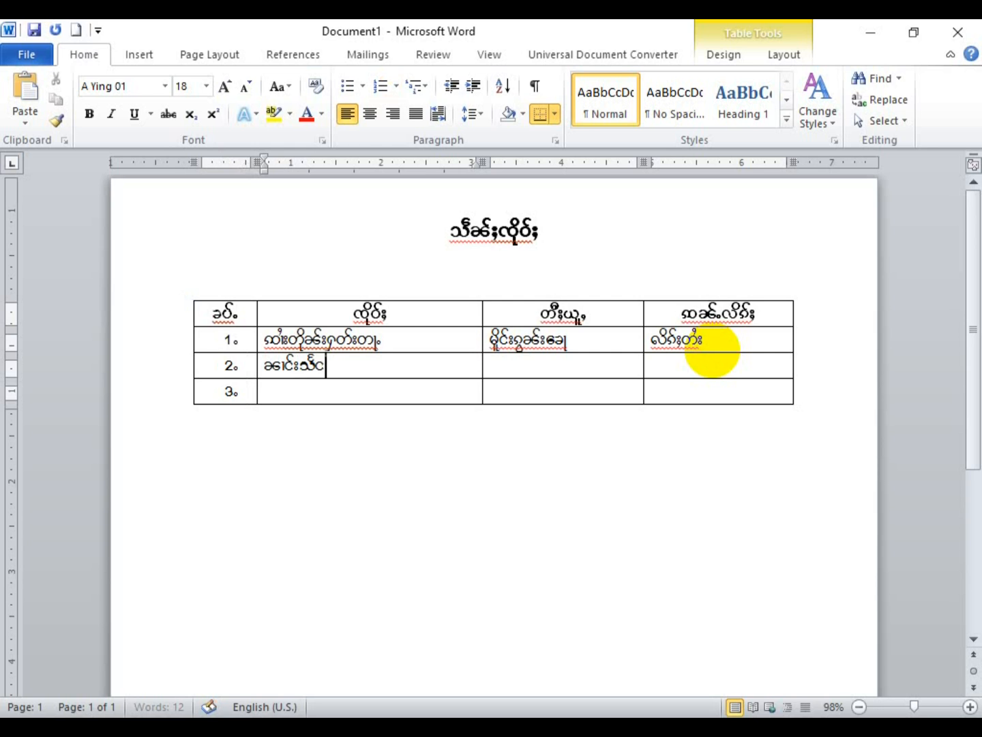
{"action": "key", "text": "Tab"}
{"action": "type", "text": "။"}
{"action": "key", "text": "Tab"}
{"action": "type", "text": "။"}
{"action": "key", "text": "Tab"}
{"action": "key", "text": "Tab"}
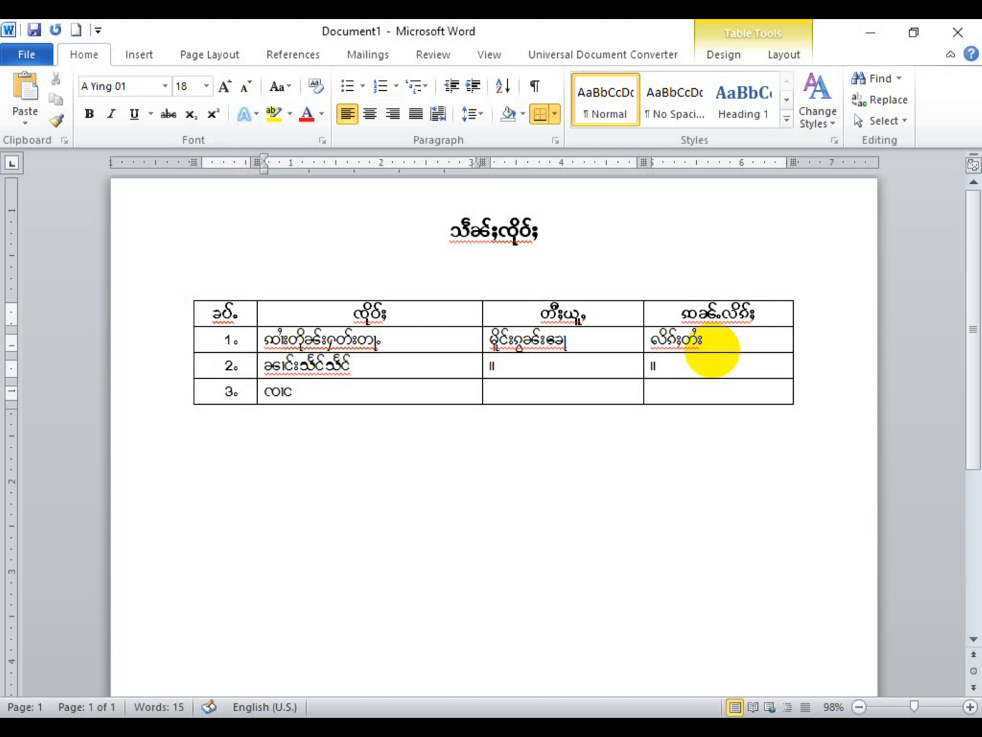
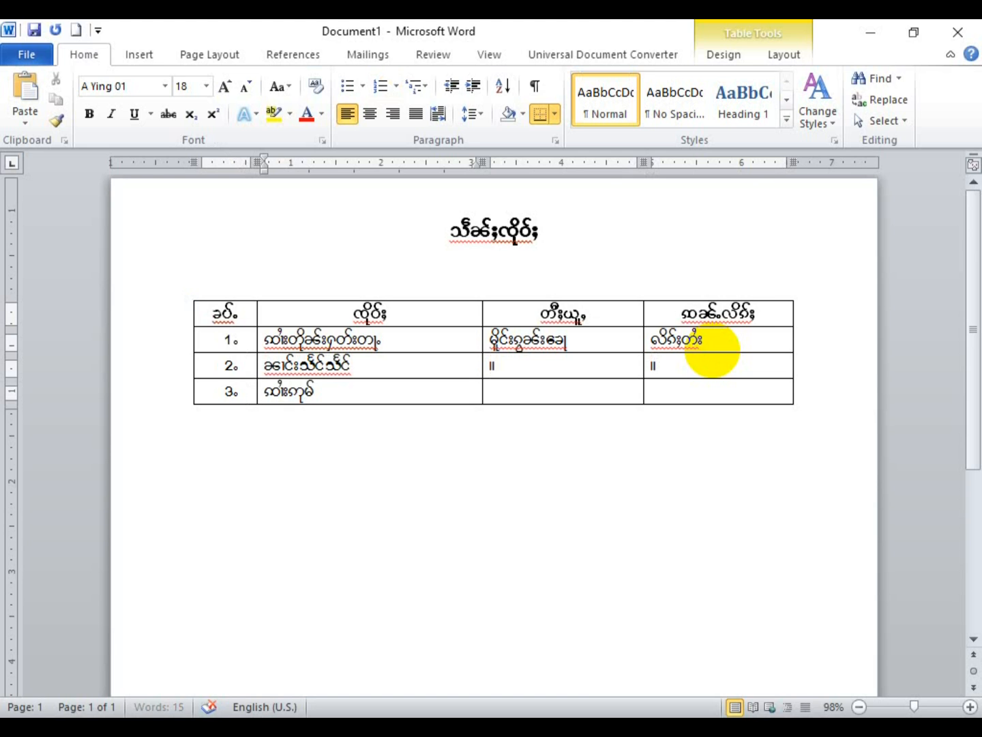
{"action": "key", "text": "Tab"}
{"action": "type", "text": "။"}
{"action": "key", "text": "Tab"}
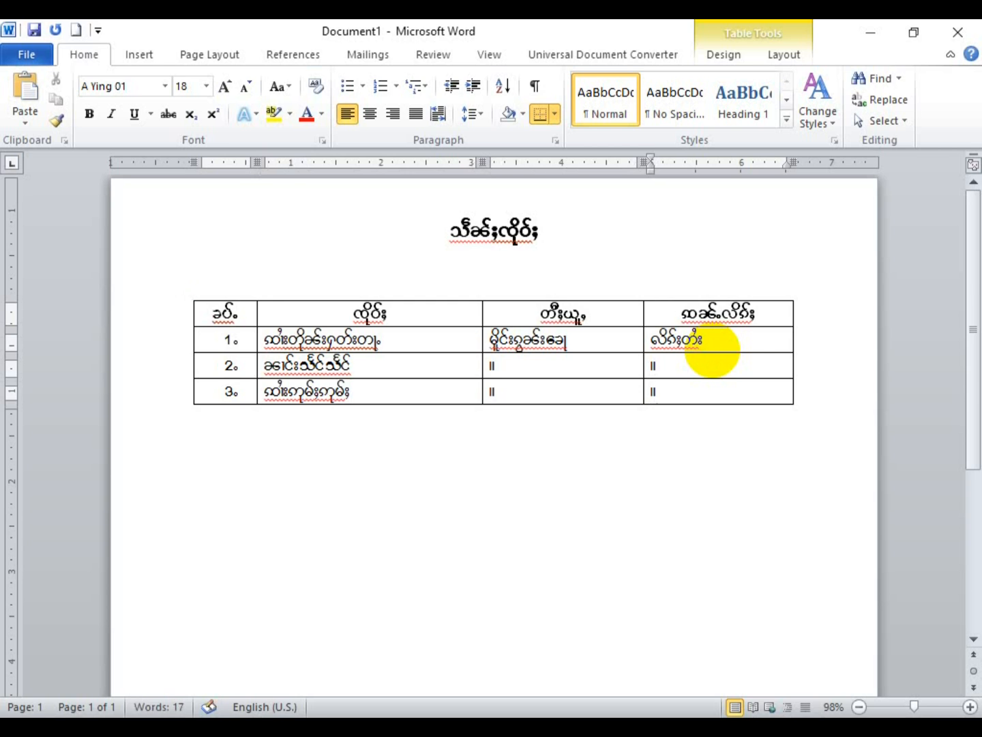
{"action": "key", "text": "Tab"}
{"action": "key", "text": "Tab"}
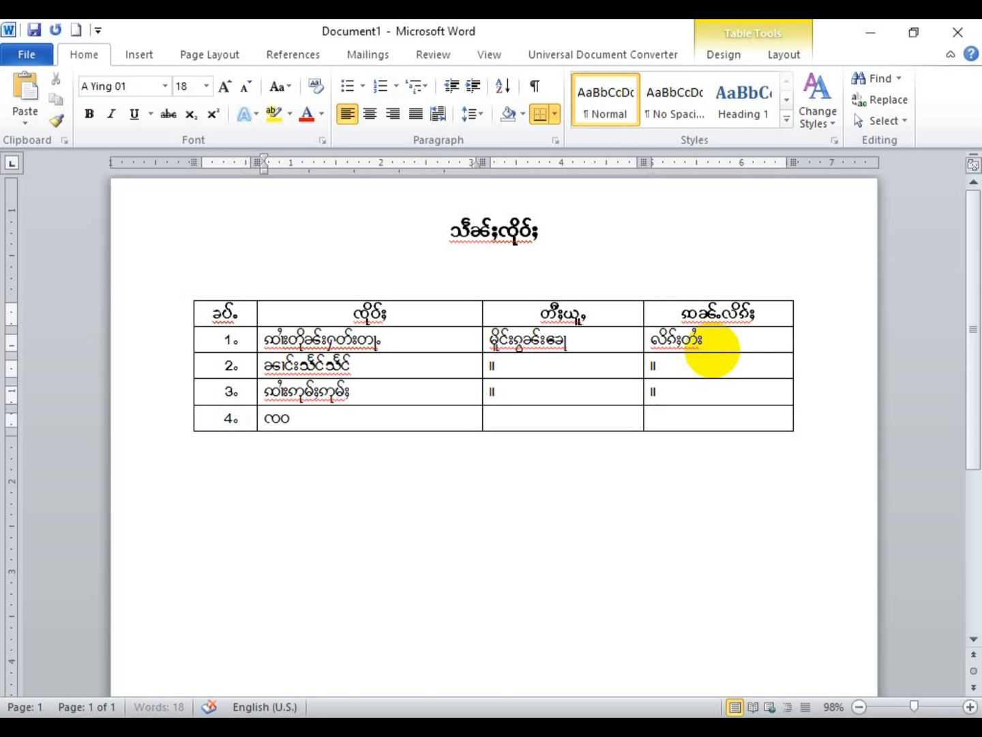
{"action": "key", "text": "Tab"}
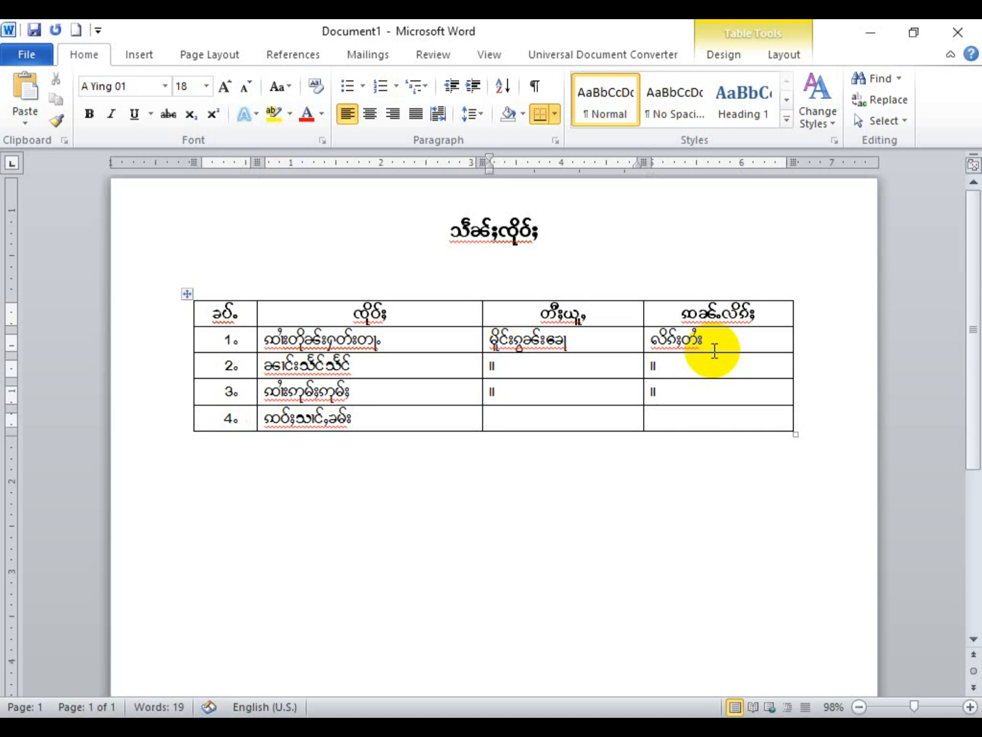
{"action": "type", "text": "မိုင်း"}
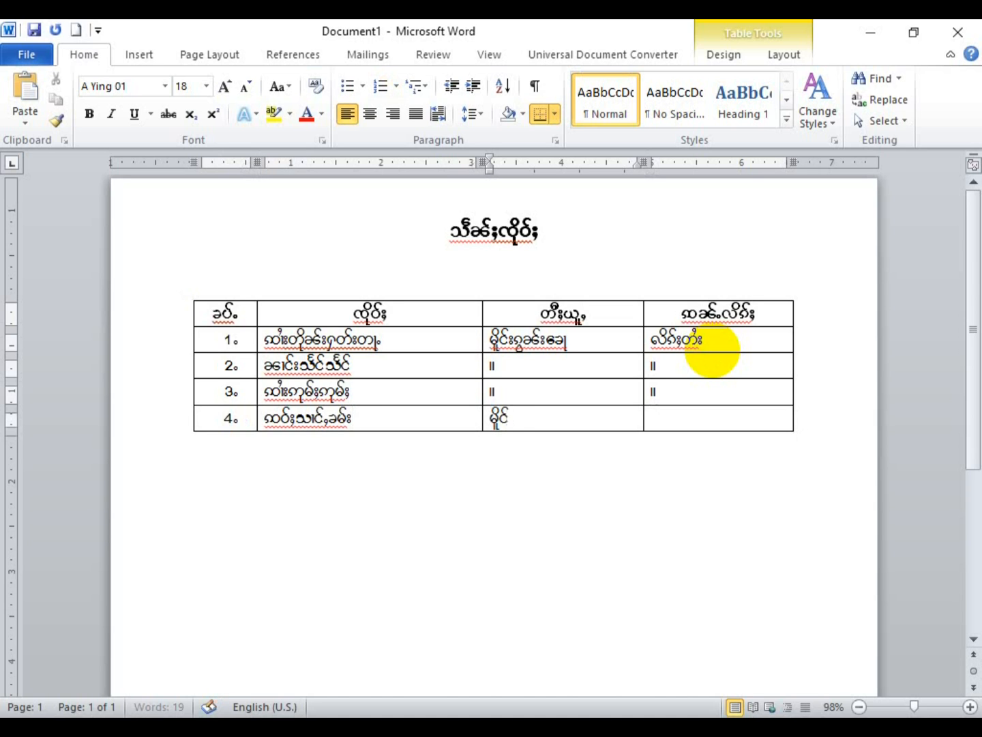
{"action": "type", "text": "လွတ်းလိဝ်း"}
{"action": "key", "text": "Tab"}
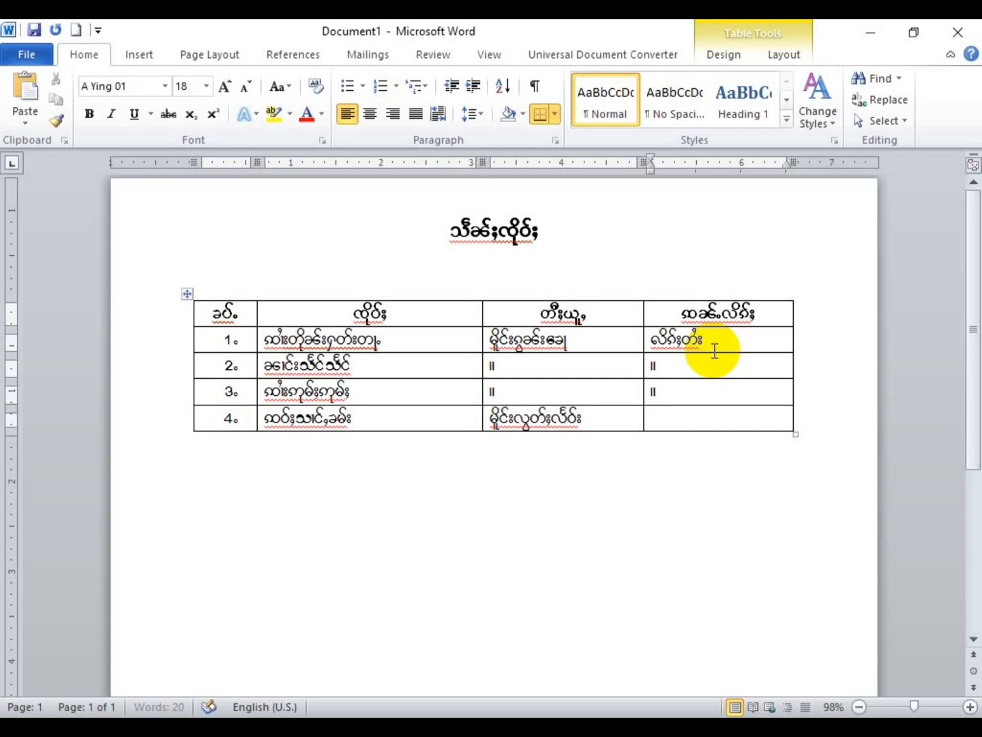
{"action": "type", "text": "။"}
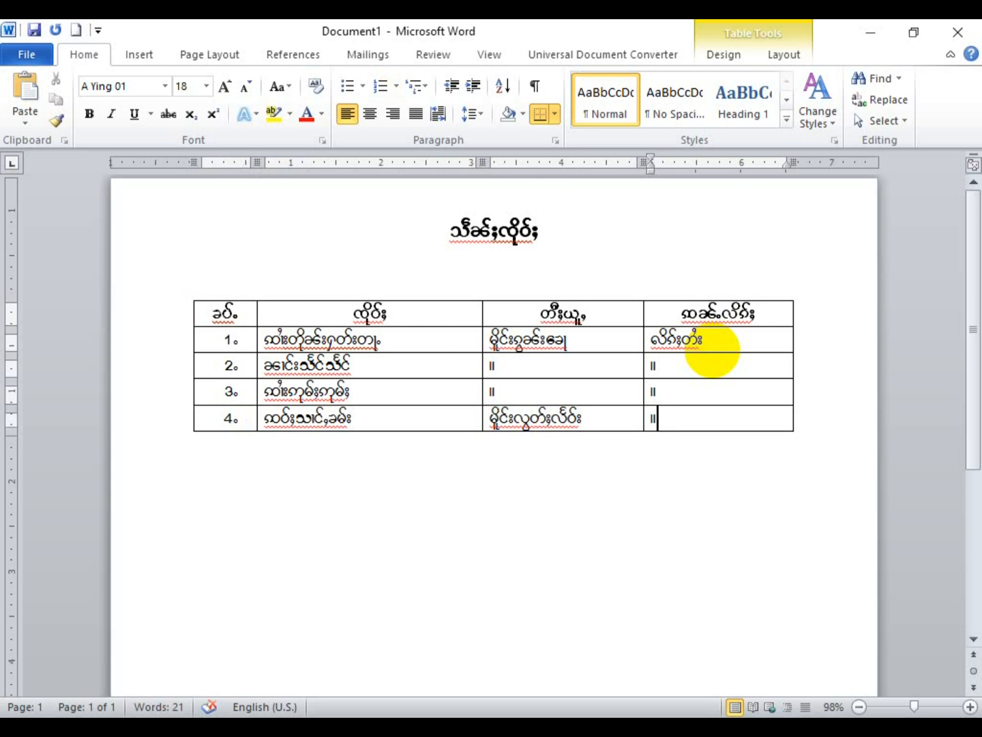
{"action": "key", "text": "Tab"}
{"action": "key", "text": "Tab"}
{"action": "key", "text": "Tab"}
{"action": "key", "text": "Tab"}
{"action": "key", "text": "Tab"}
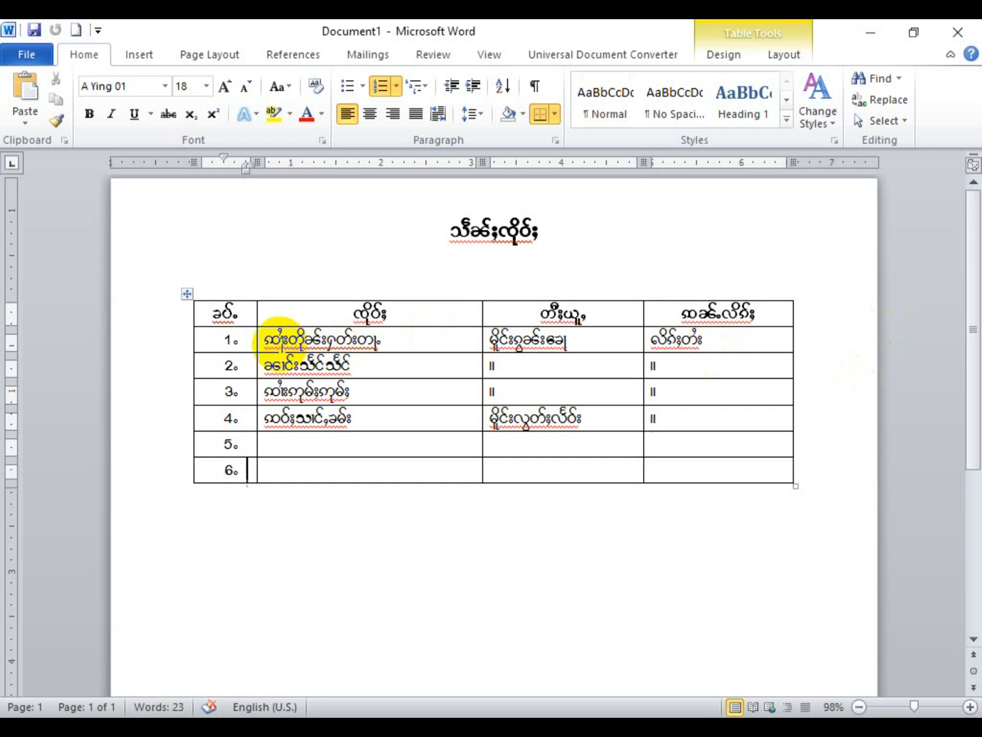
{"action": "left_click_drag", "start_coordinate": [273, 341], "coordinate": [333, 411]}
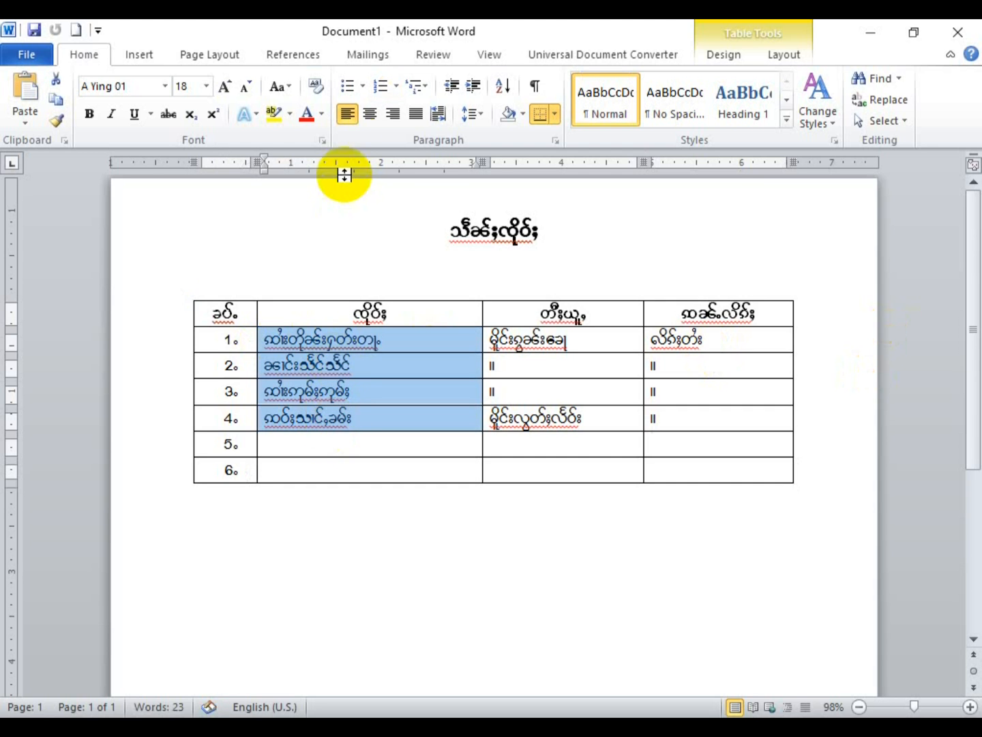
{"action": "left_click_drag", "start_coordinate": [261, 338], "coordinate": [358, 464]}
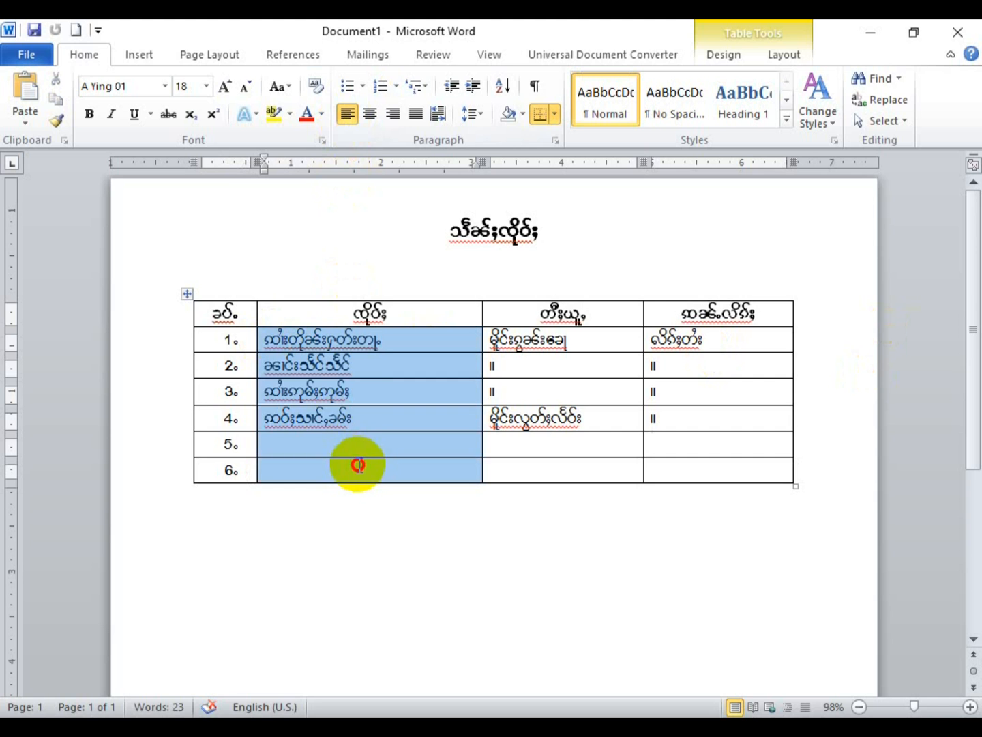
{"action": "left_click", "coordinate": [348, 114]}
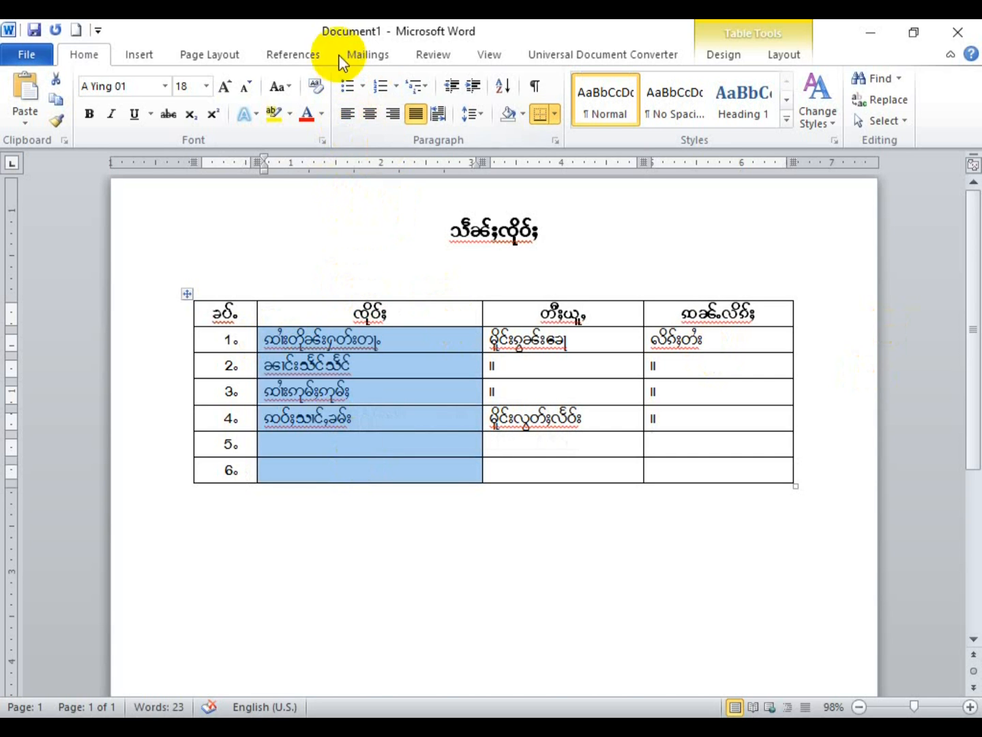
{"action": "left_click", "coordinate": [346, 114]}
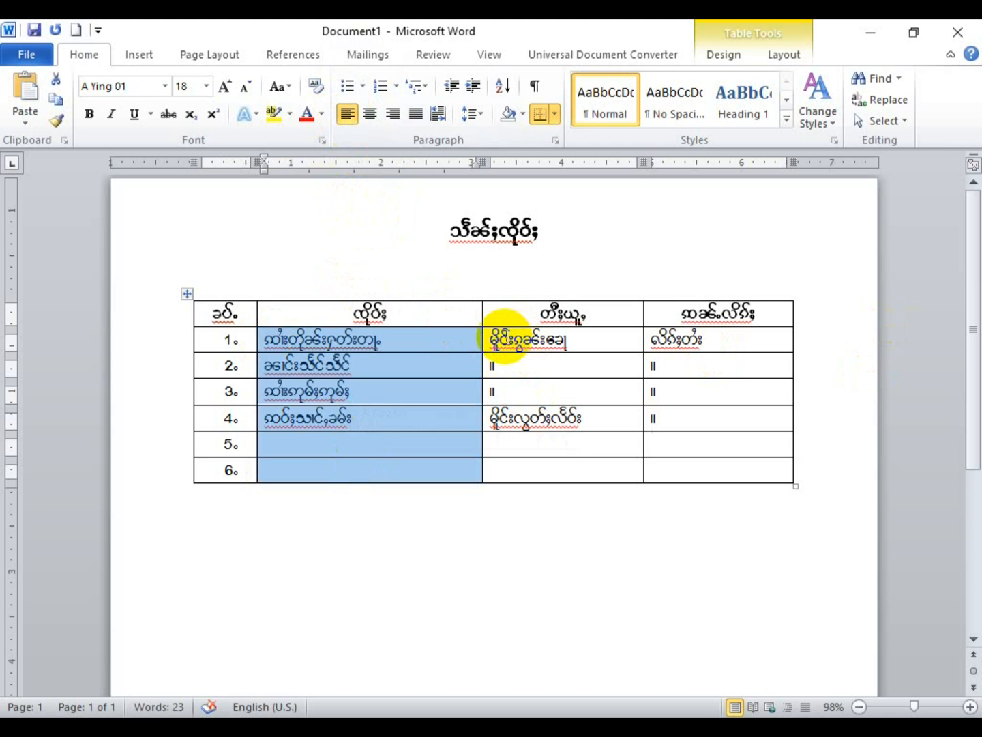
{"action": "left_click_drag", "start_coordinate": [492, 337], "coordinate": [574, 464]}
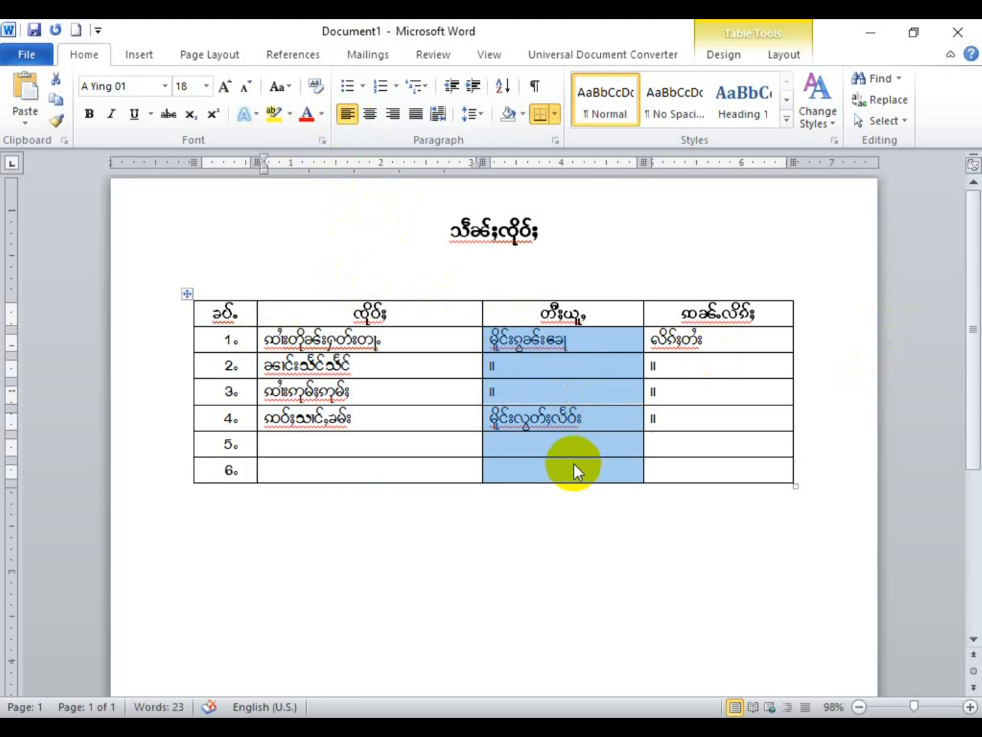
{"action": "left_click", "coordinate": [371, 113]}
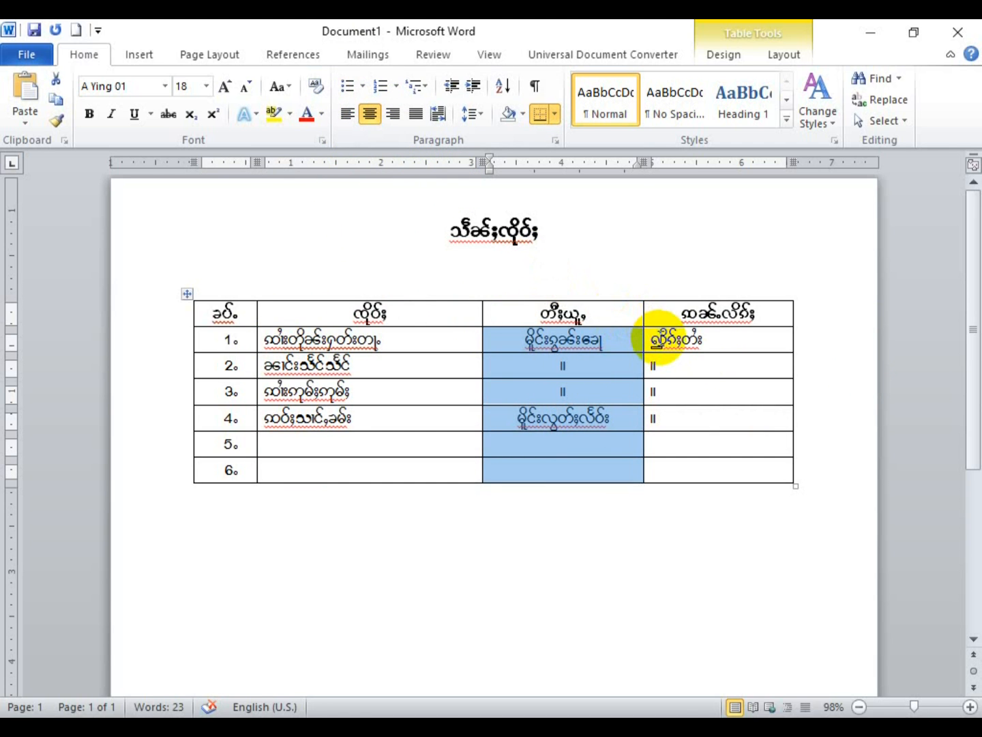
{"action": "left_click_drag", "start_coordinate": [653, 339], "coordinate": [693, 454]}
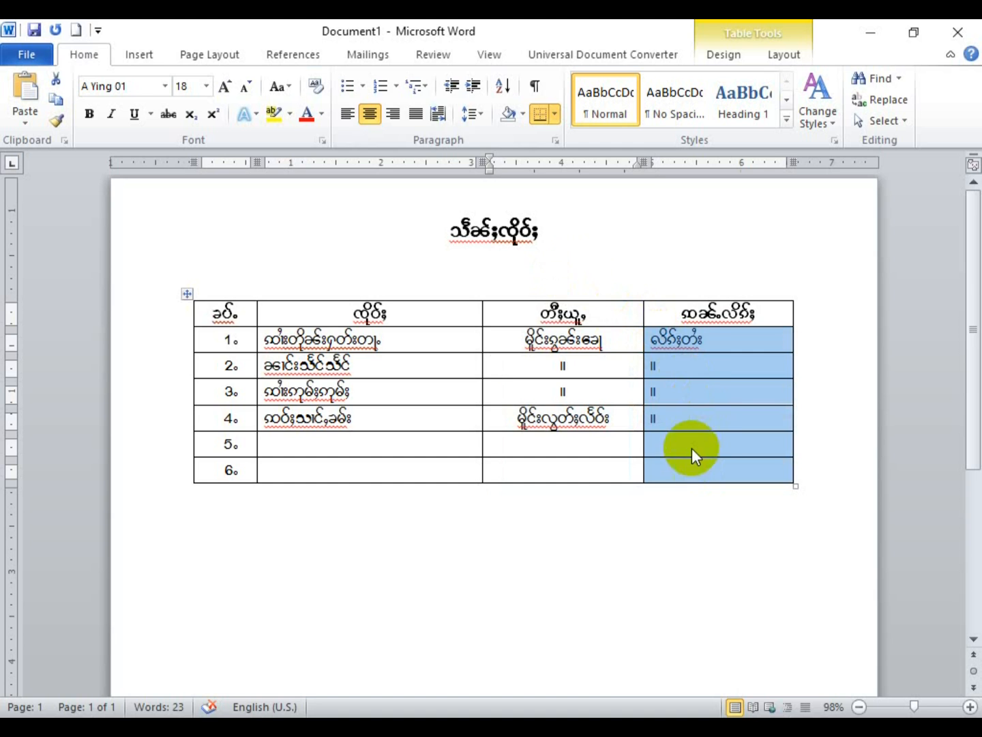
{"action": "left_click", "coordinate": [372, 114]}
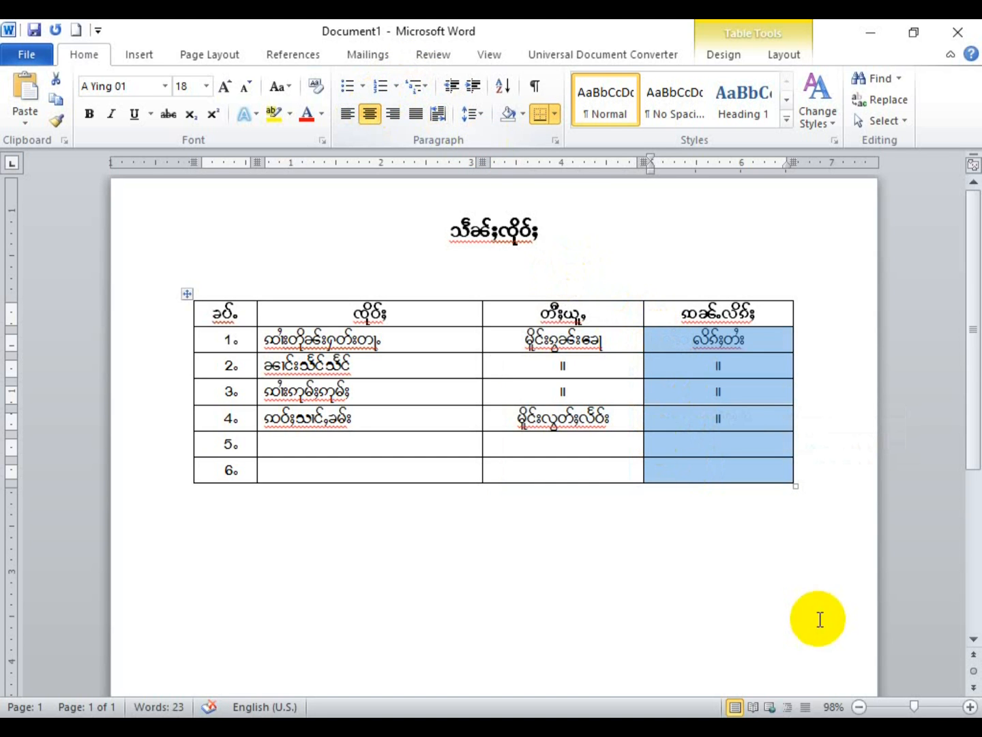
{"action": "left_click", "coordinate": [765, 470]}
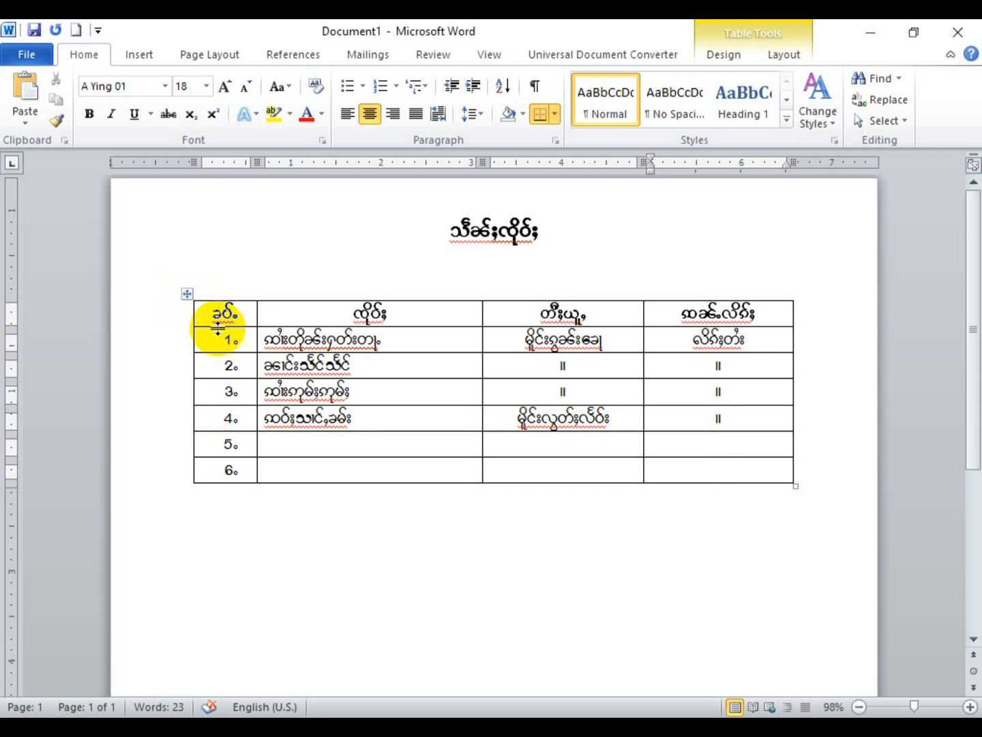
{"action": "left_click_drag", "start_coordinate": [196, 303], "coordinate": [730, 464]}
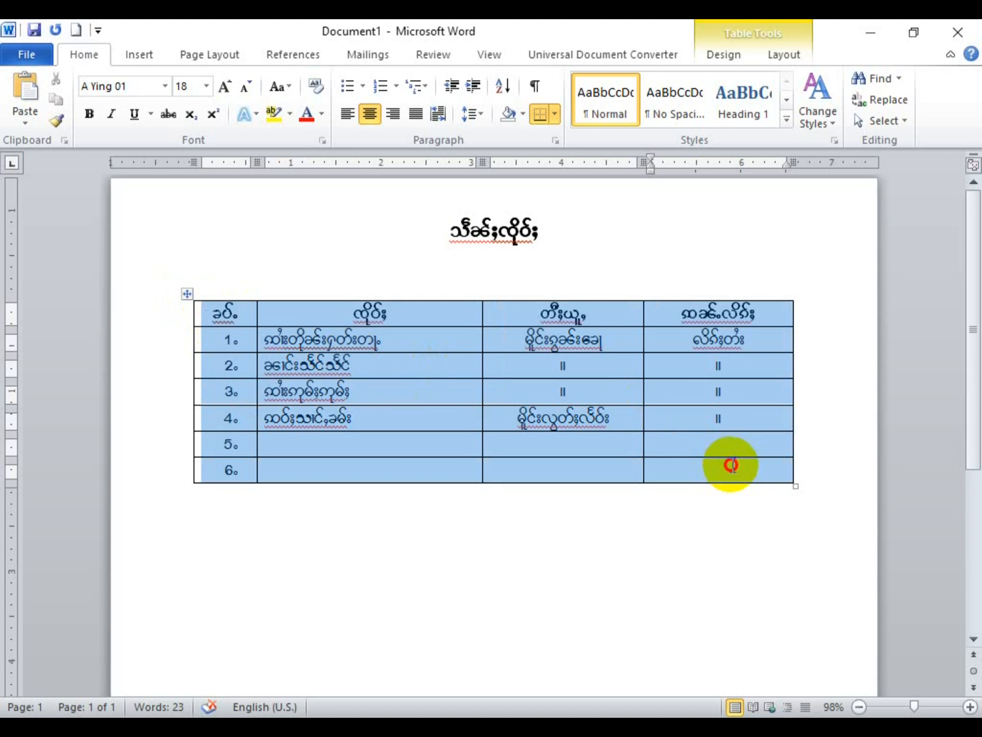
{"action": "left_click", "coordinate": [732, 463]}
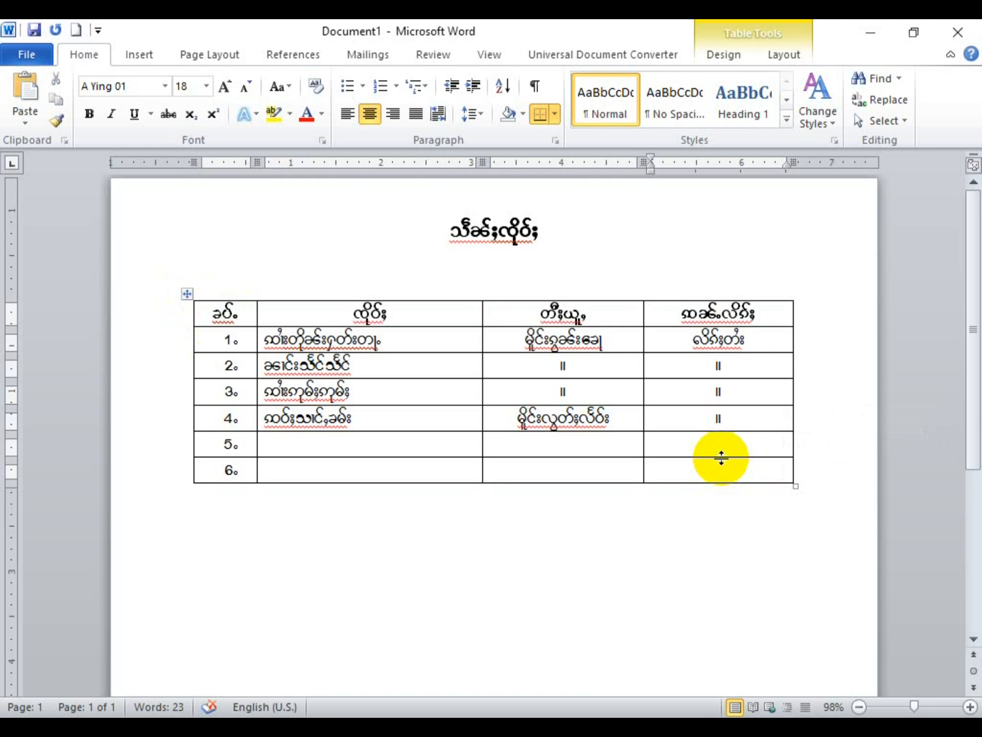
{"action": "key", "text": "ctrl+a"}
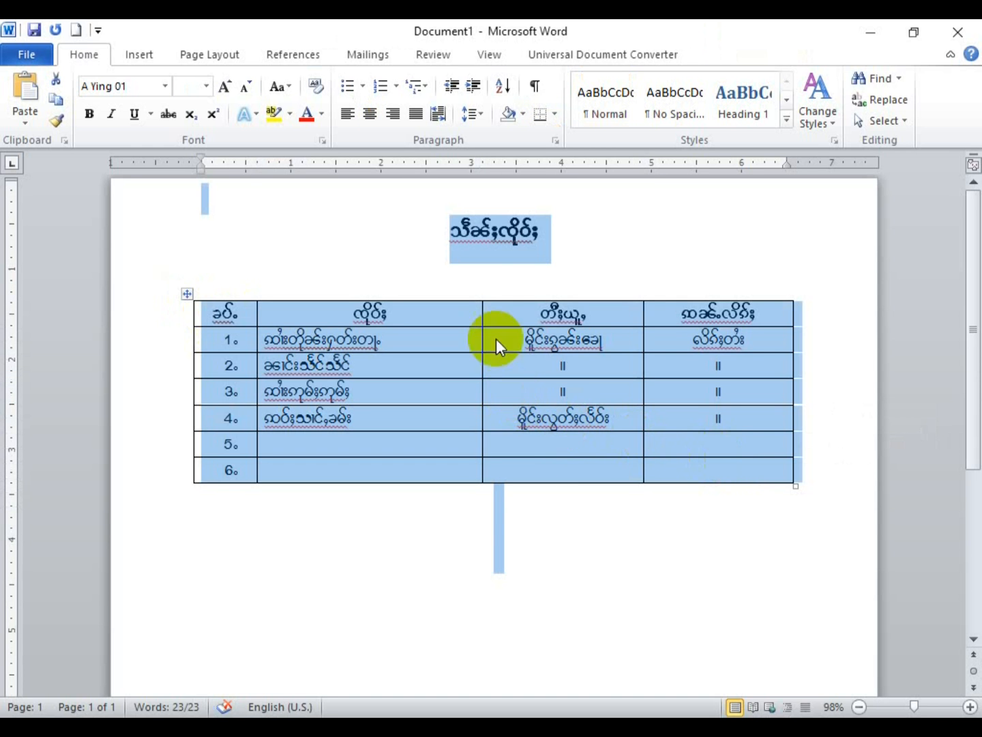
{"action": "left_click", "coordinate": [467, 232]}
{"action": "left_click_drag", "start_coordinate": [219, 308], "coordinate": [740, 478]}
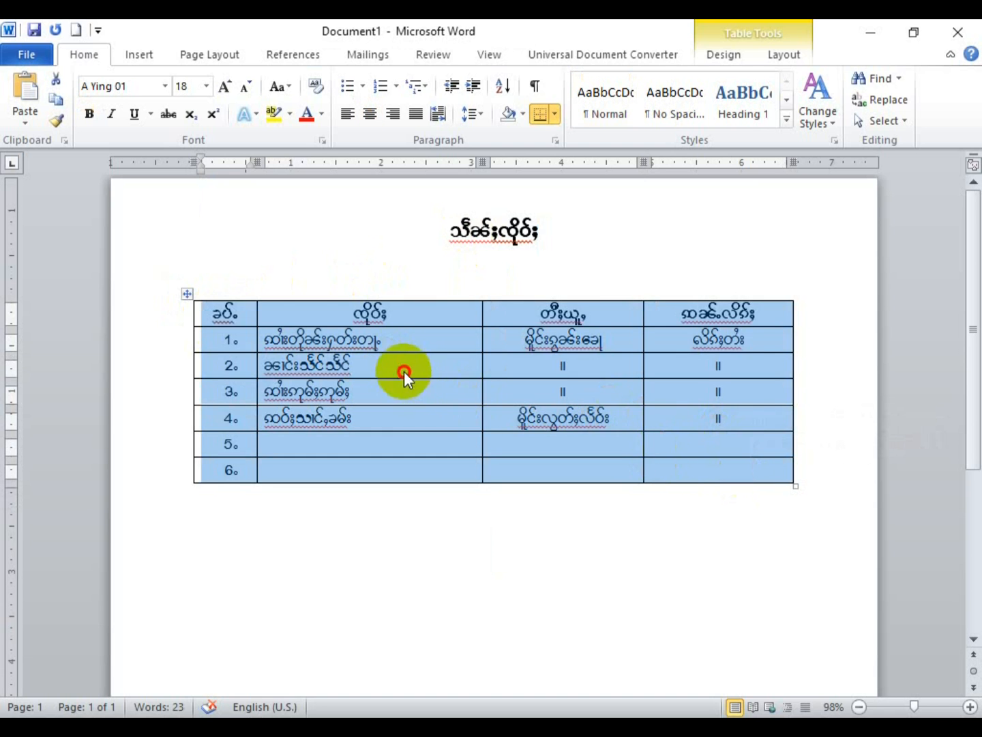
{"action": "left_click", "coordinate": [404, 377]}
{"action": "left_click_drag", "start_coordinate": [240, 377], "coordinate": [744, 374]}
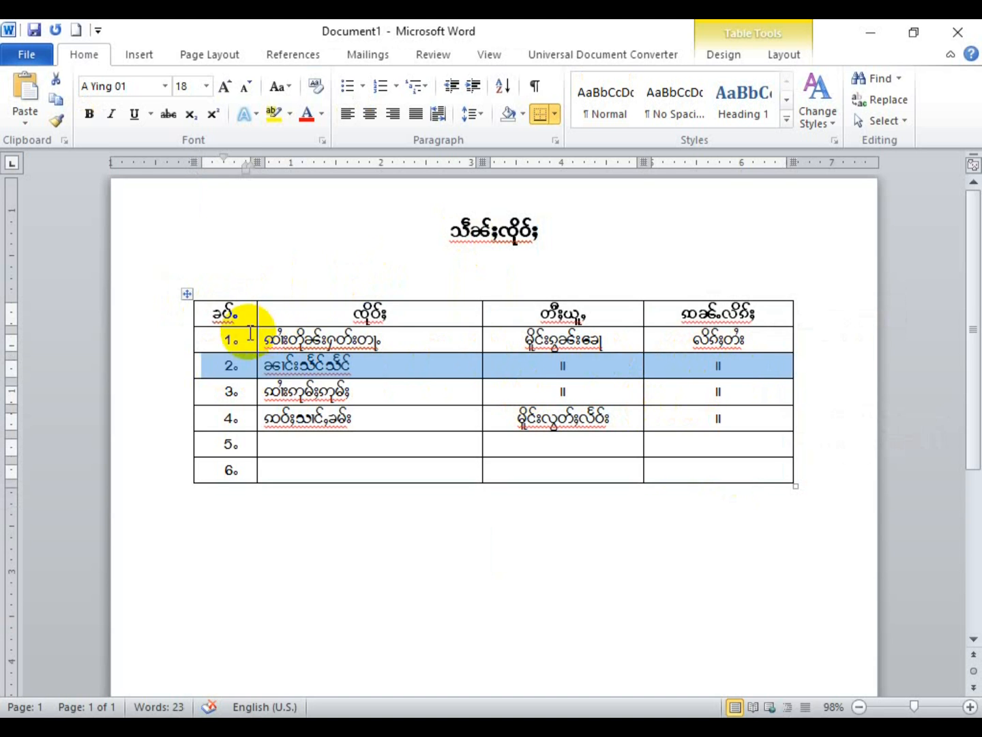
{"action": "left_click_drag", "start_coordinate": [225, 364], "coordinate": [702, 377]}
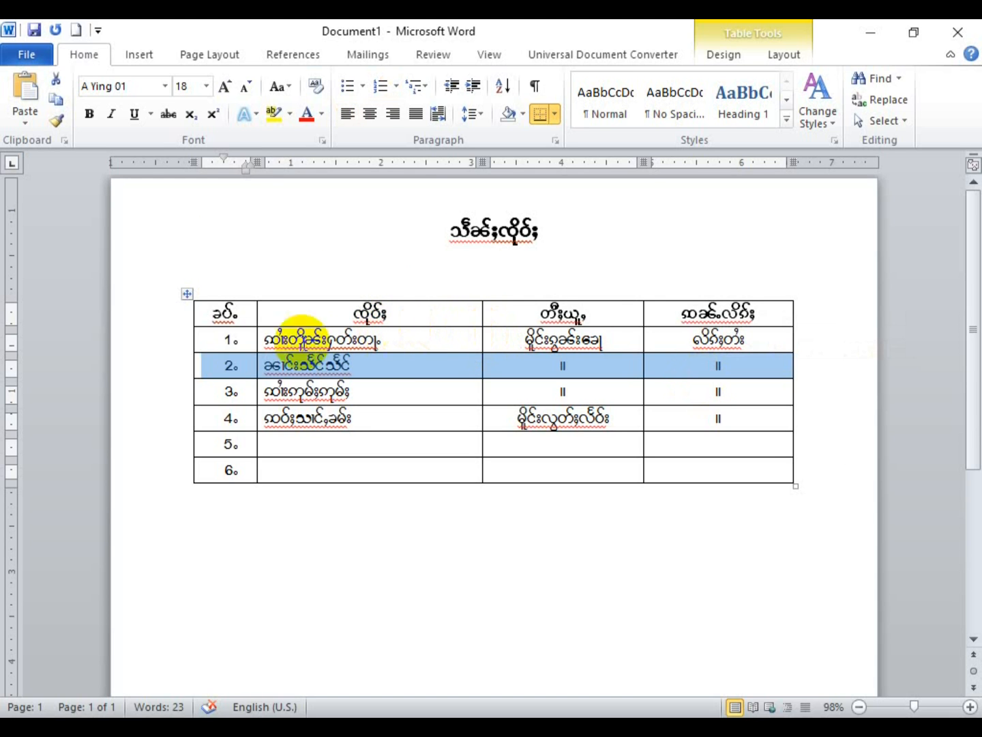
{"action": "left_click", "coordinate": [214, 366]}
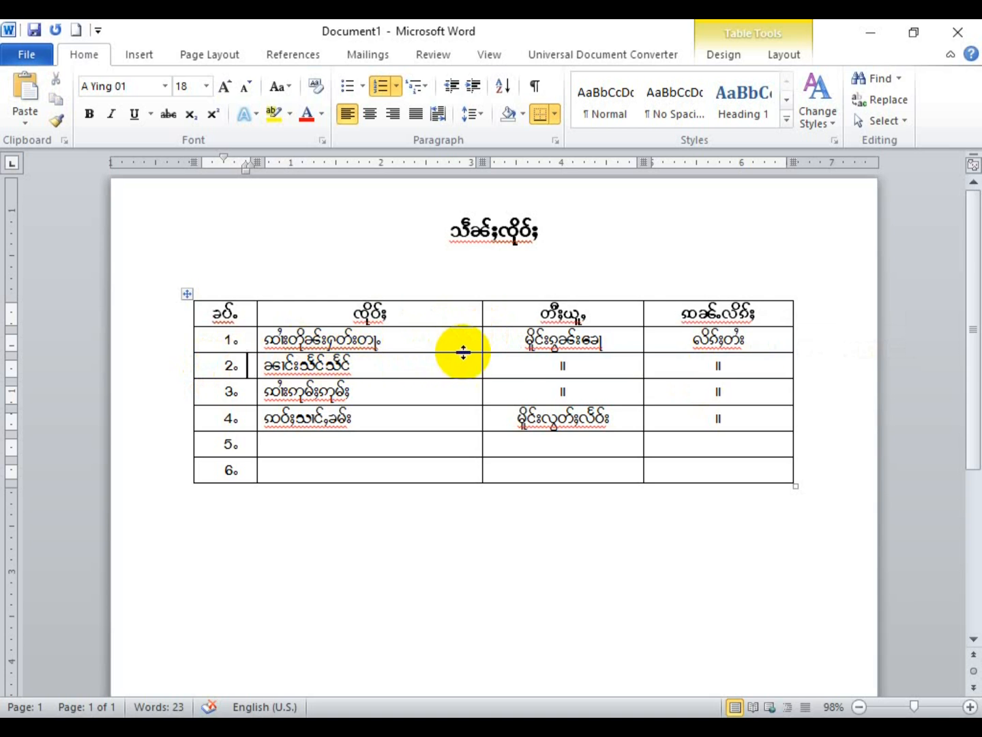
{"action": "left_click", "coordinate": [749, 366], "text": "shift"}
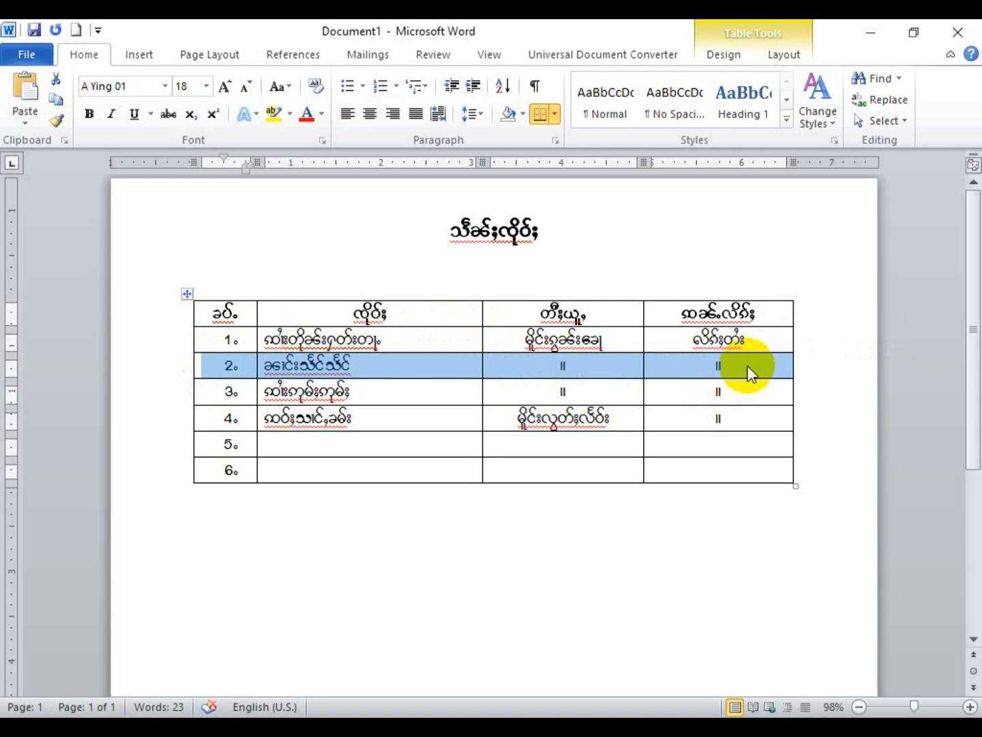
{"action": "left_click_drag", "start_coordinate": [751, 378], "coordinate": [746, 413]}
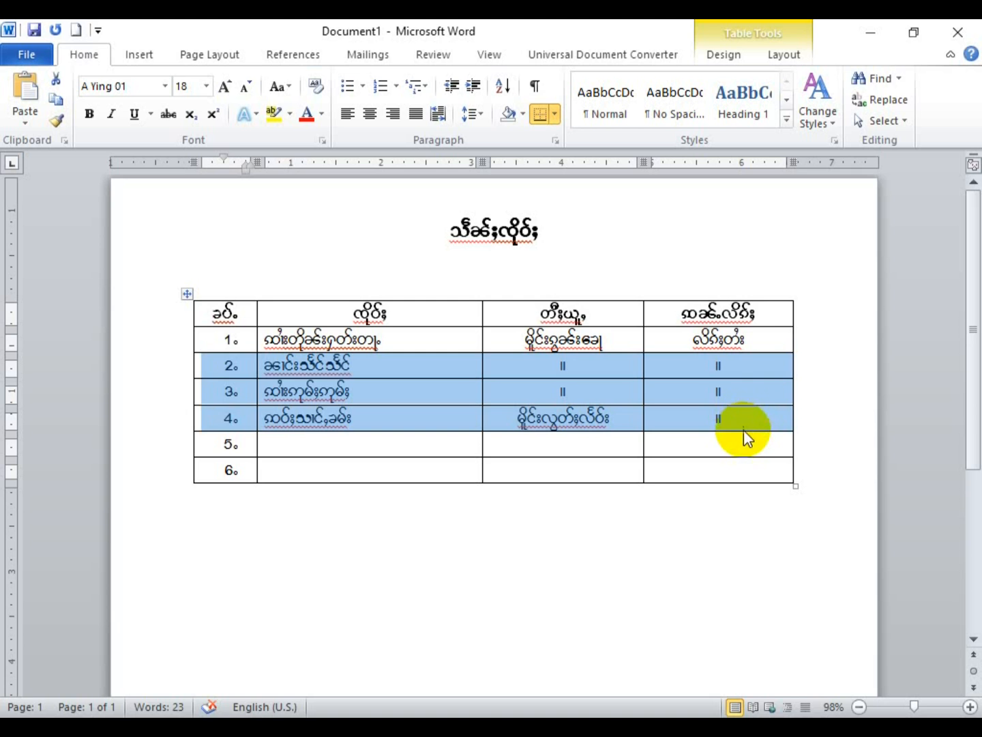
{"action": "left_click", "coordinate": [719, 416]}
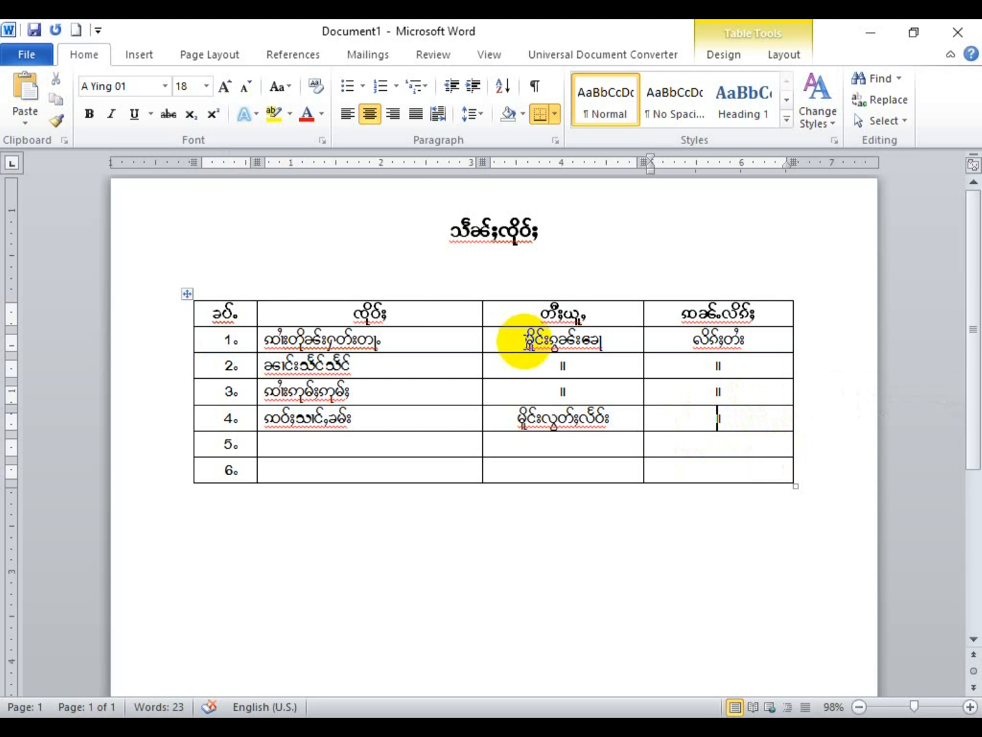
{"action": "left_click", "coordinate": [187, 293]}
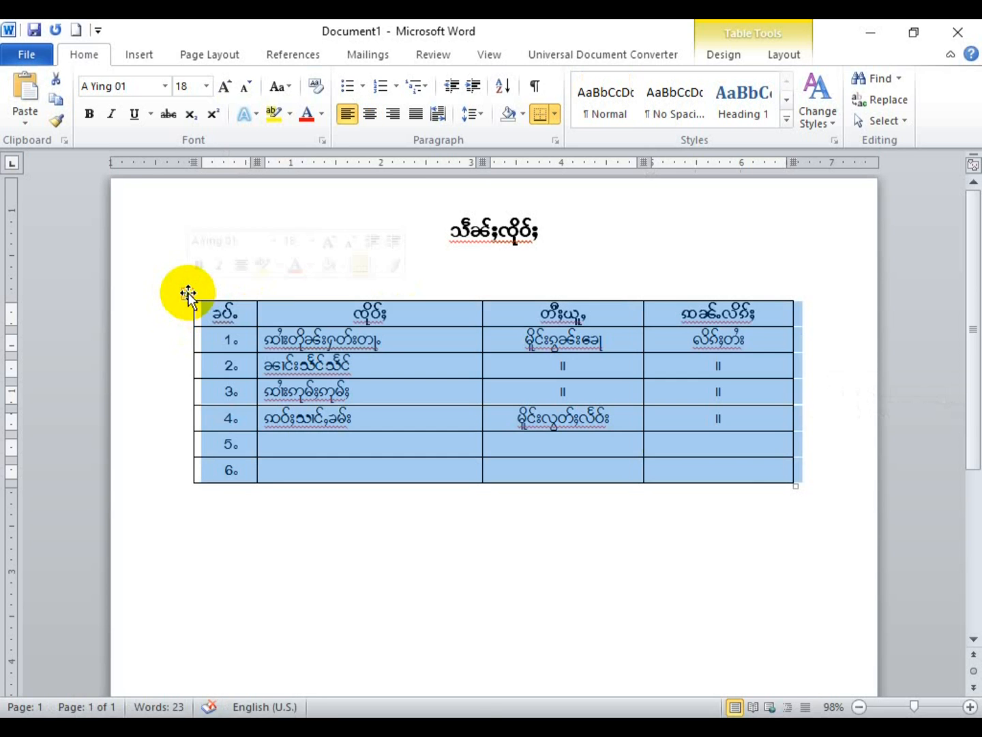
{"action": "left_click", "coordinate": [725, 445]}
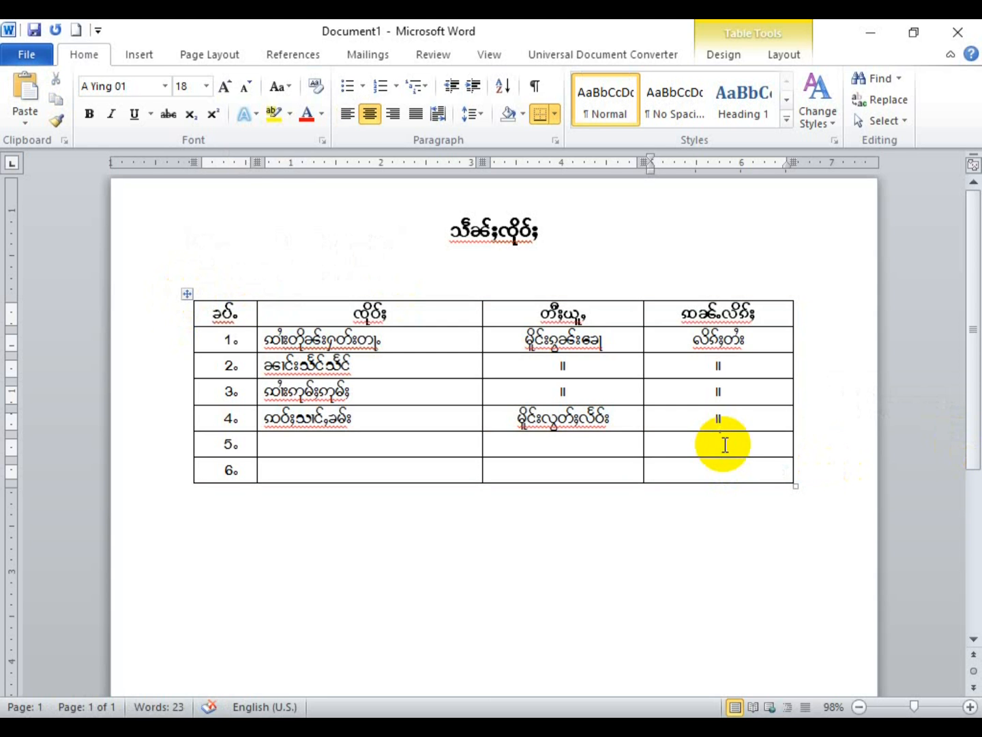
Step: Fill row 5 with a name and ditto marks (။) in its last two cells
{"action": "left_click", "coordinate": [327, 444]}
{"action": "type", "text": "y"}
{"action": "key", "text": "BackSpace"}
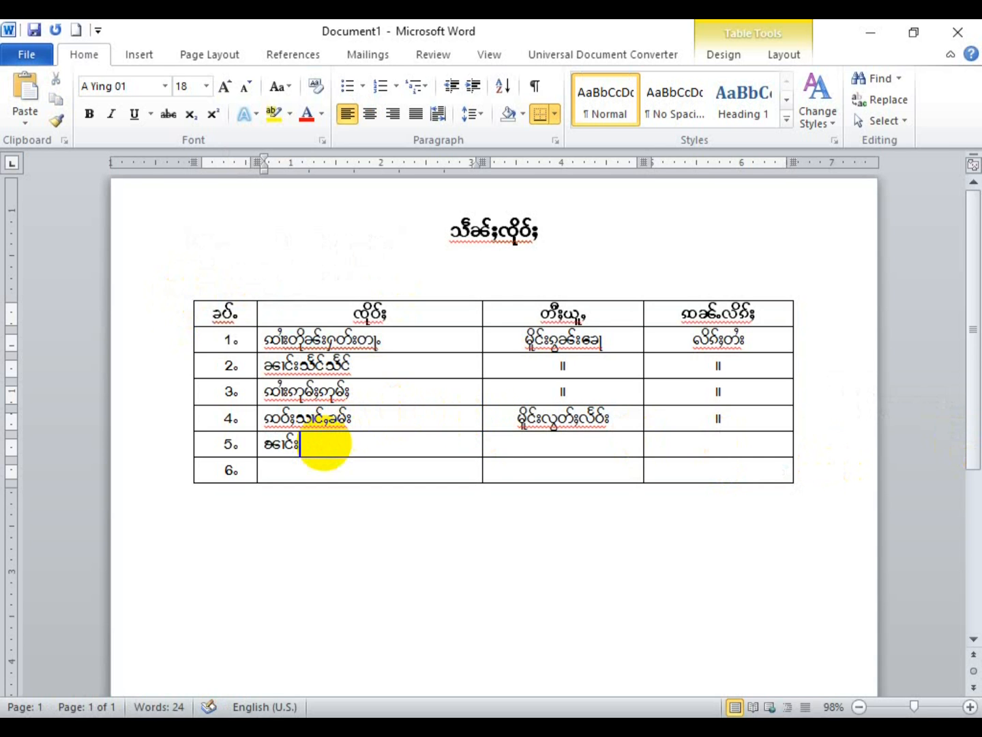
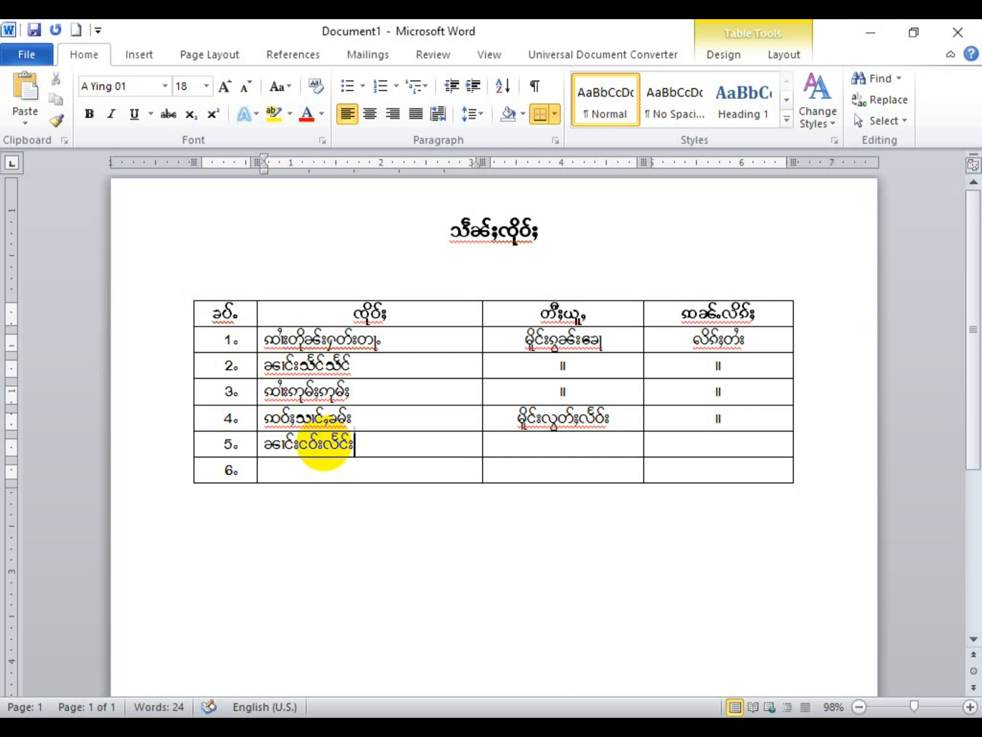
{"action": "key", "text": "Tab"}
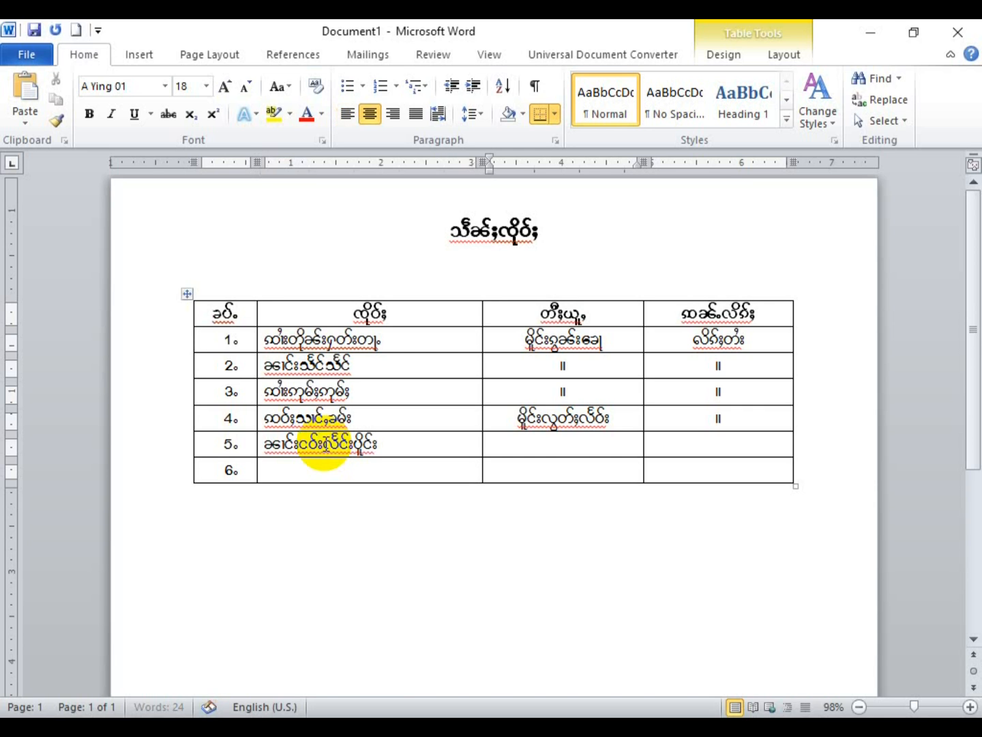
{"action": "type", "text": "။"}
{"action": "key", "text": "Tab"}
{"action": "type", "text": "။"}
Step: Fill row 6 with a name, the place 'မိူင်းၶမ်းၵျၢင်းလီ', and a ditto mark in the last cell
{"action": "key", "text": "Tab"}
{"action": "key", "text": "Tab"}
{"action": "type", "text": "ဝ"}
{"action": "key", "text": "BackSpace"}
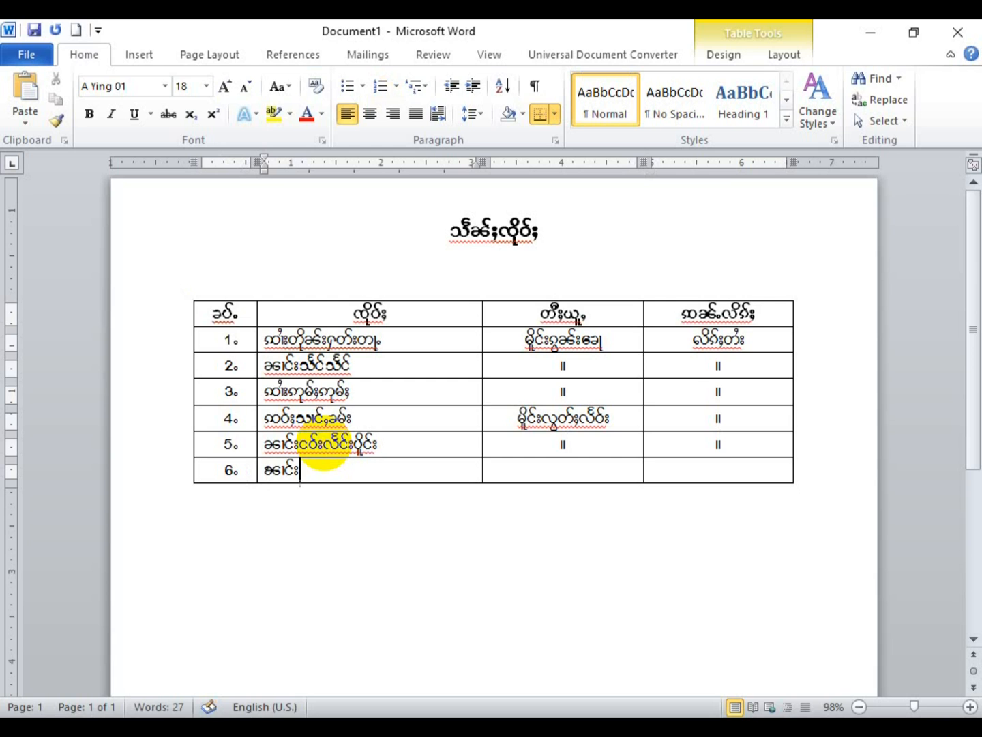
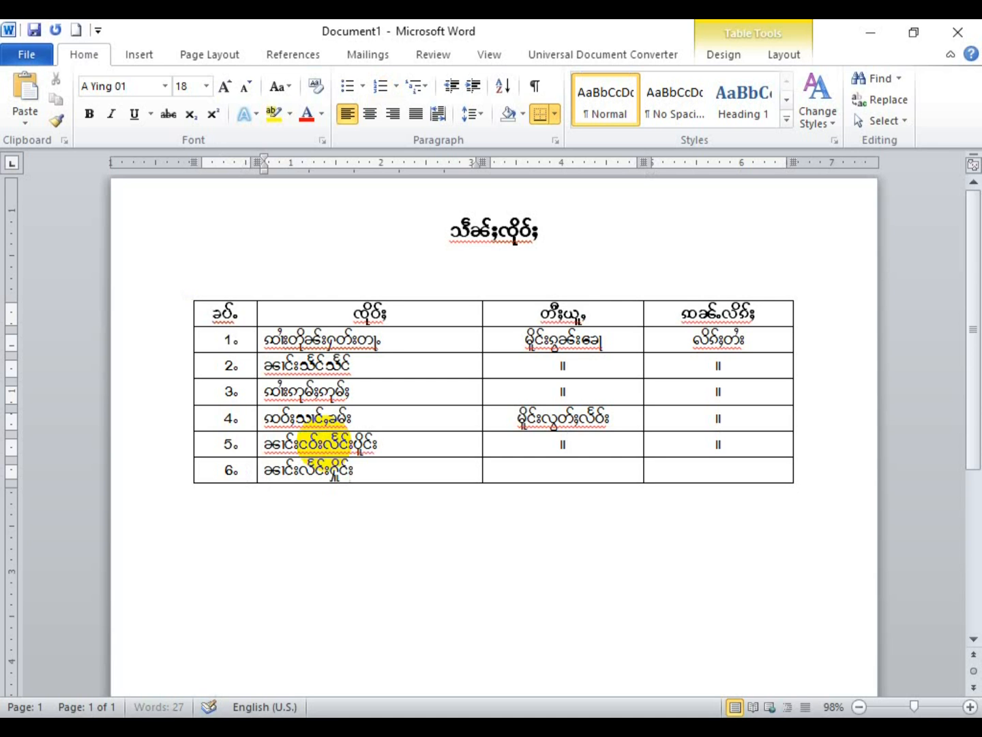
{"action": "key", "text": "Tab"}
{"action": "type", "text": "မိူင်း"}
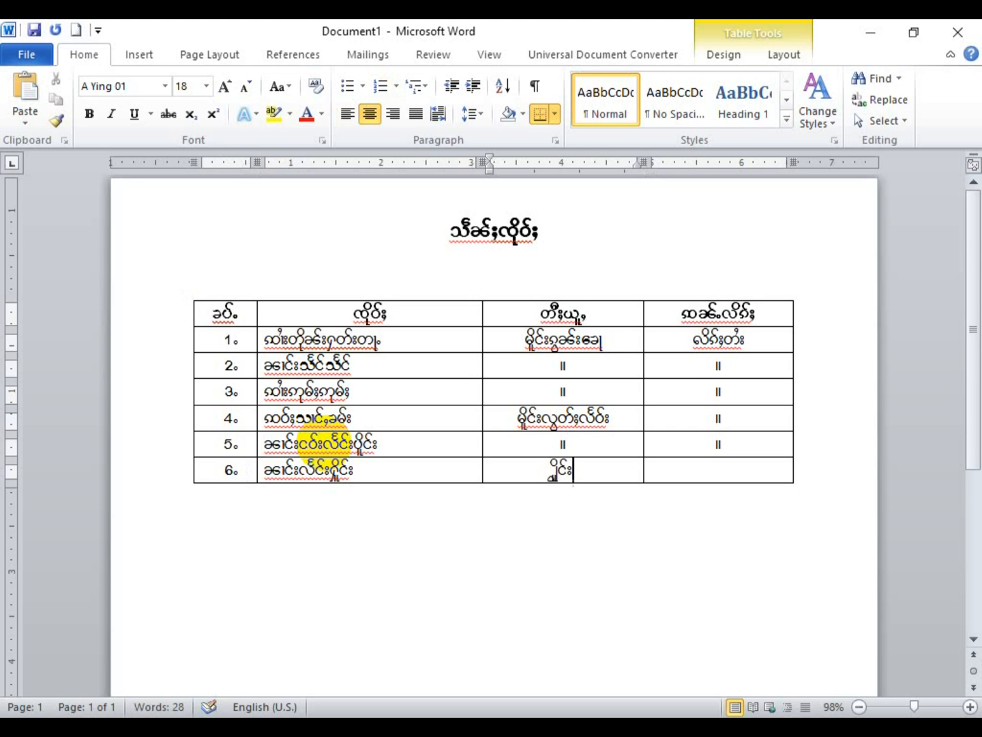
{"action": "type", "text": "ၶမ်း"}
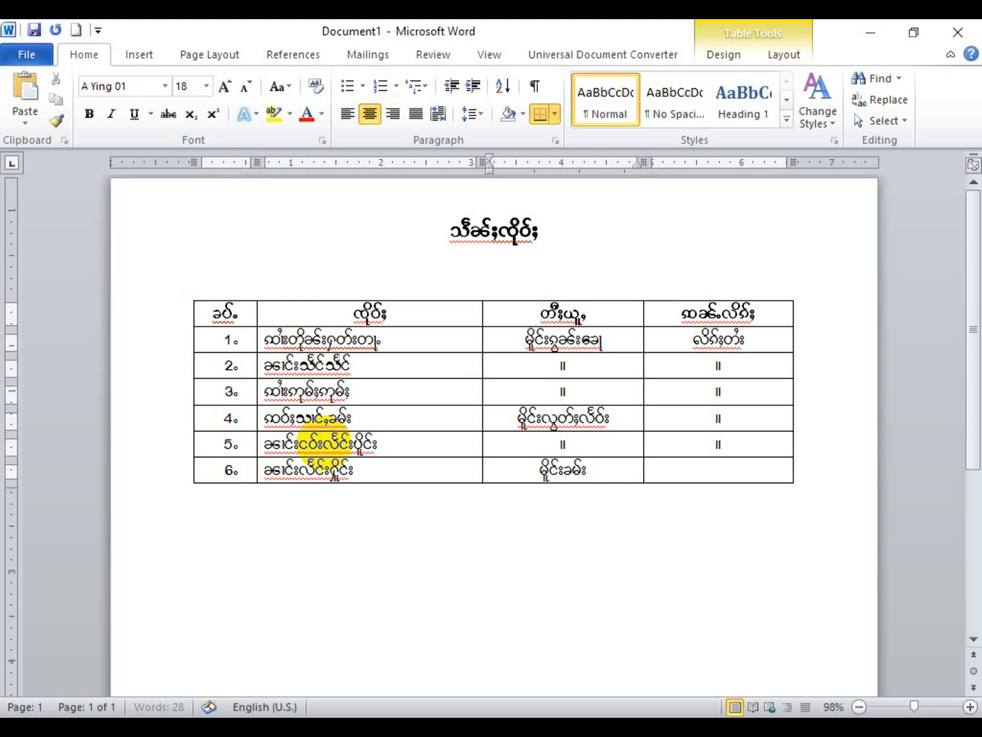
{"action": "type", "text": "ၵျၢင်းလီ"}
{"action": "key", "text": "Tab"}
{"action": "type", "text": "။"}
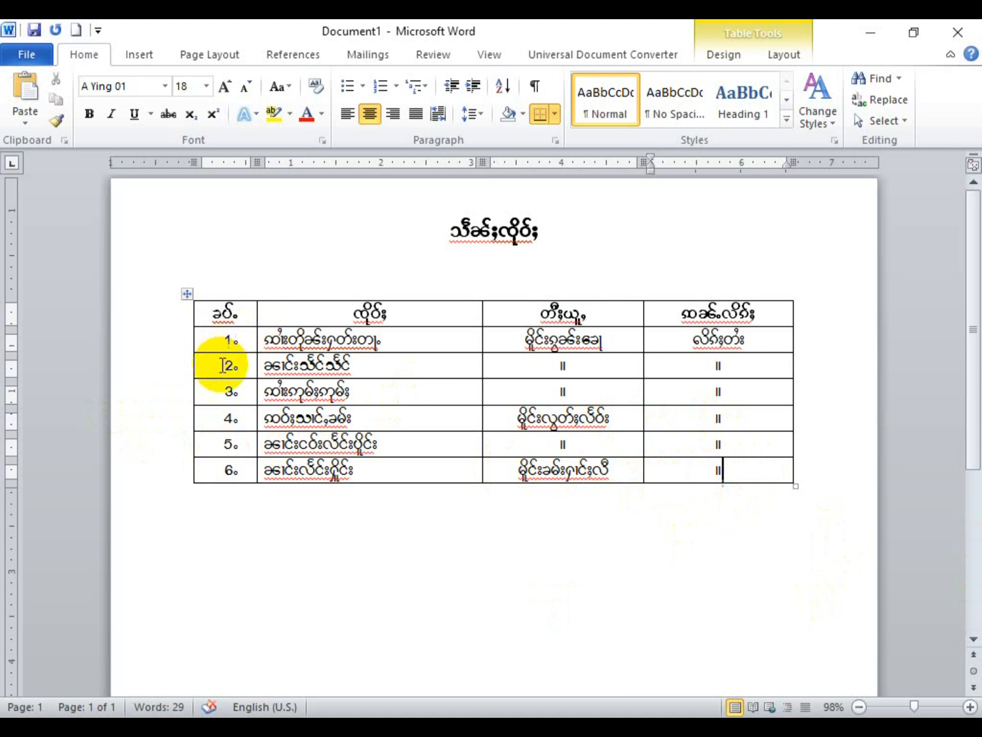
Step: Draw a vertical border splitting the name column and head the new column 'ဢႃႇယု'
{"action": "left_click", "coordinate": [261, 356]}
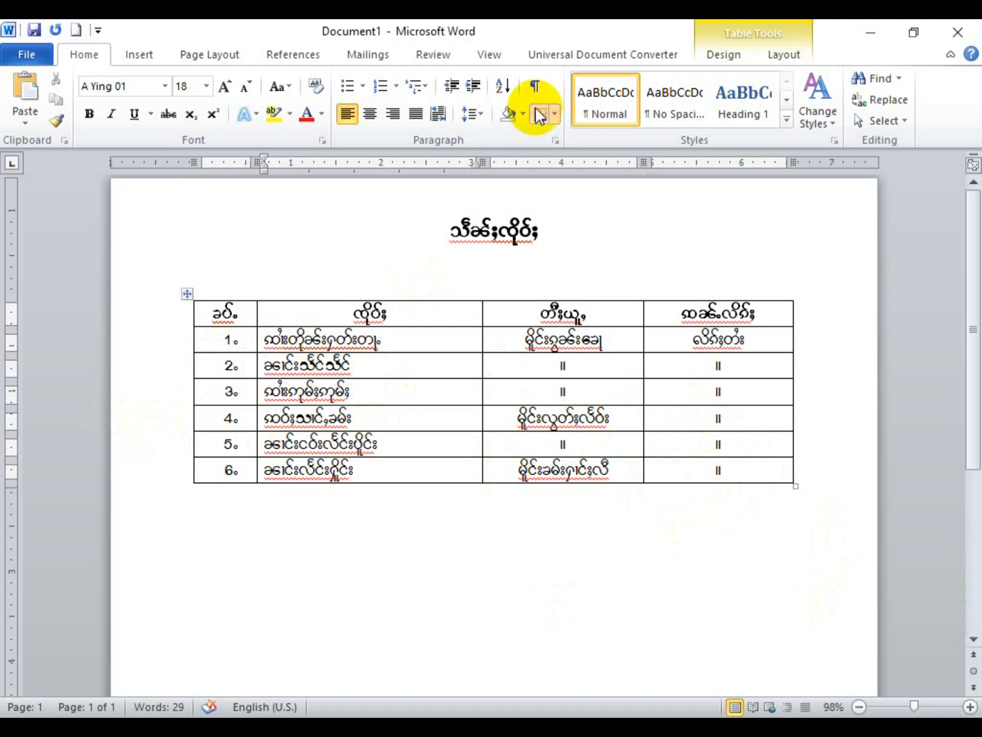
{"action": "left_click", "coordinate": [789, 54]}
{"action": "left_click", "coordinate": [725, 58]}
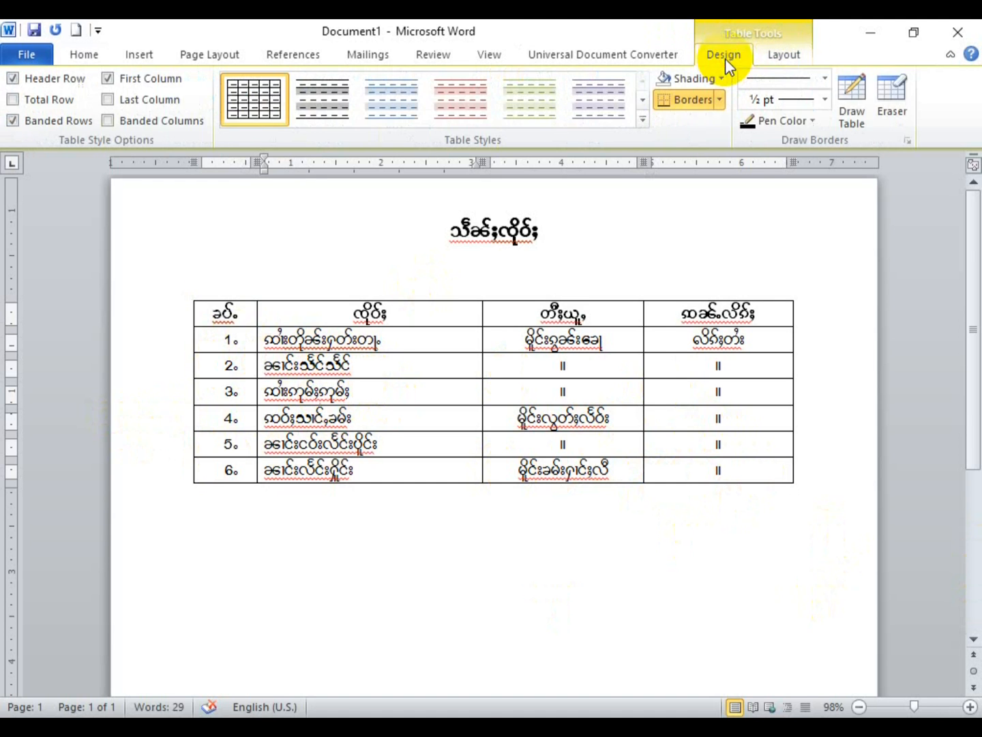
{"action": "left_click", "coordinate": [851, 97]}
{"action": "left_click_drag", "start_coordinate": [414, 301], "coordinate": [413, 482]}
{"action": "key", "text": "Escape"}
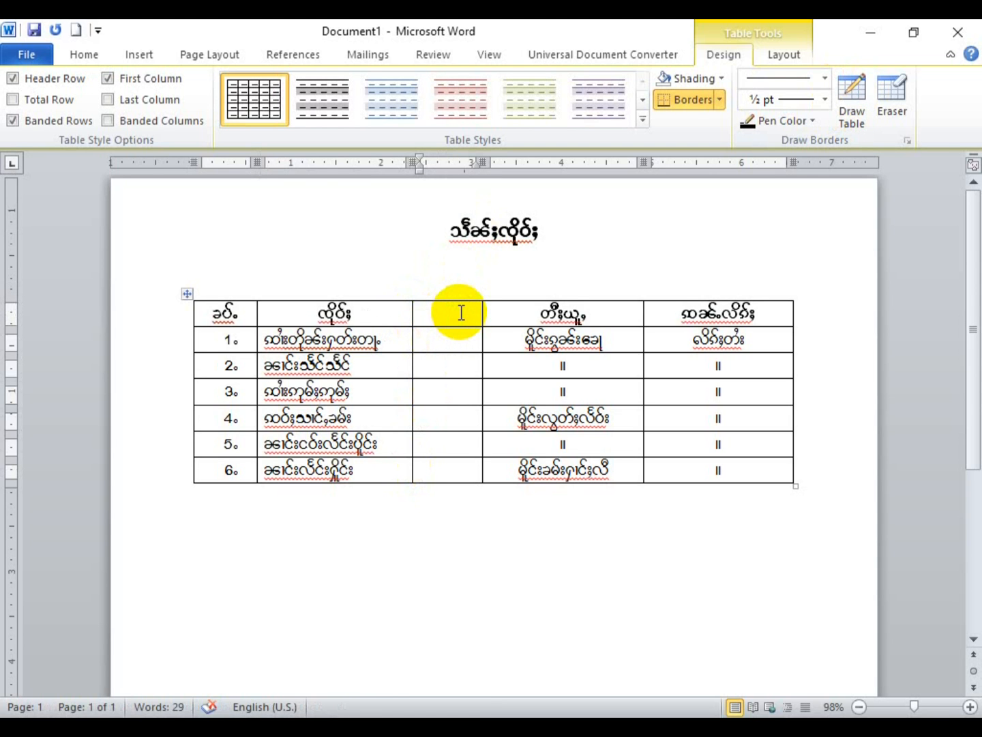
{"action": "type", "text": "ဢႃႇယု"}
{"action": "key", "text": "BackSpace"}
{"action": "type", "text": "ဢႃႇယု"}
Step: Enter 20, 18, 17, 16, 15 and 15 down rows 1–6 of the new column
{"action": "left_click", "coordinate": [445, 340]}
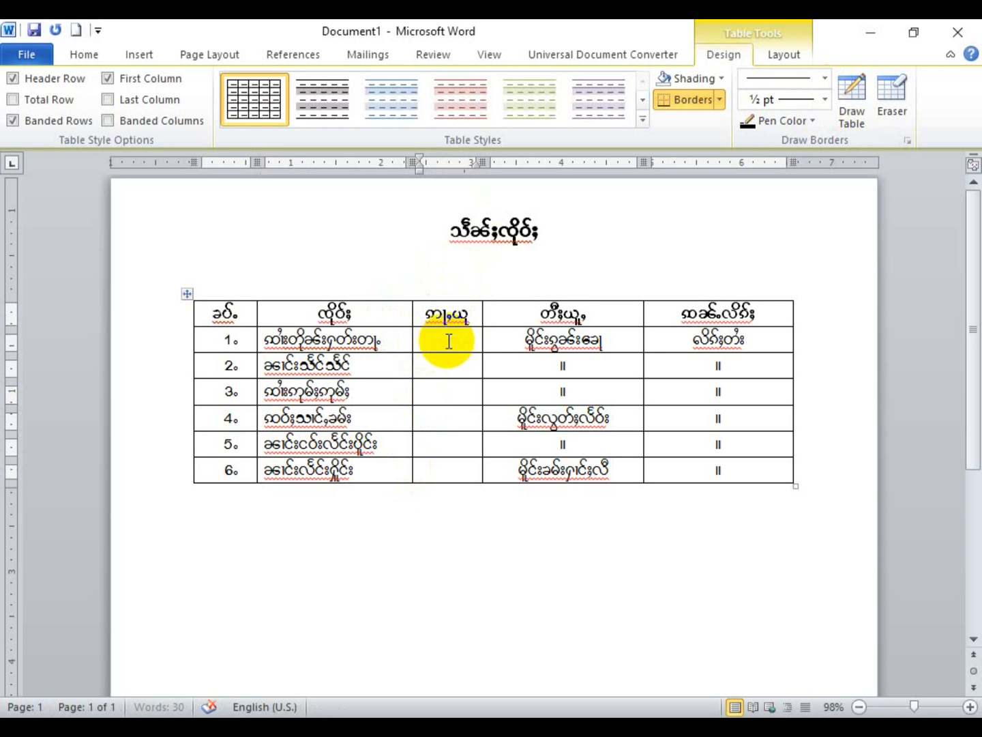
{"action": "type", "text": "20"}
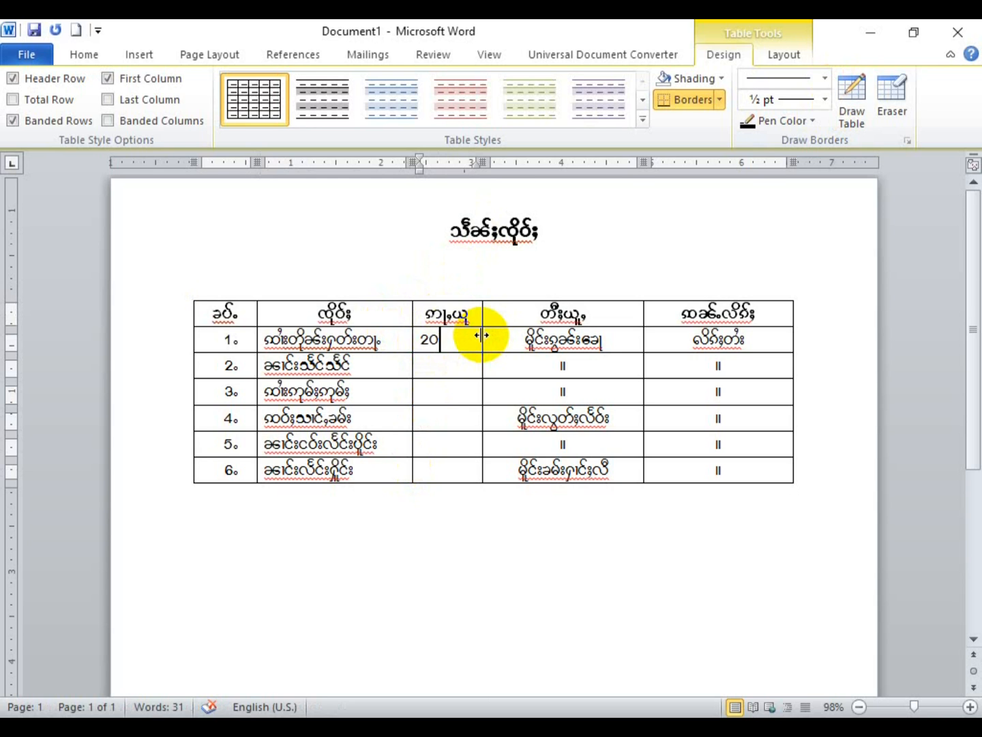
{"action": "key", "text": "Down"}
{"action": "type", "text": "18"}
{"action": "key", "text": "Down"}
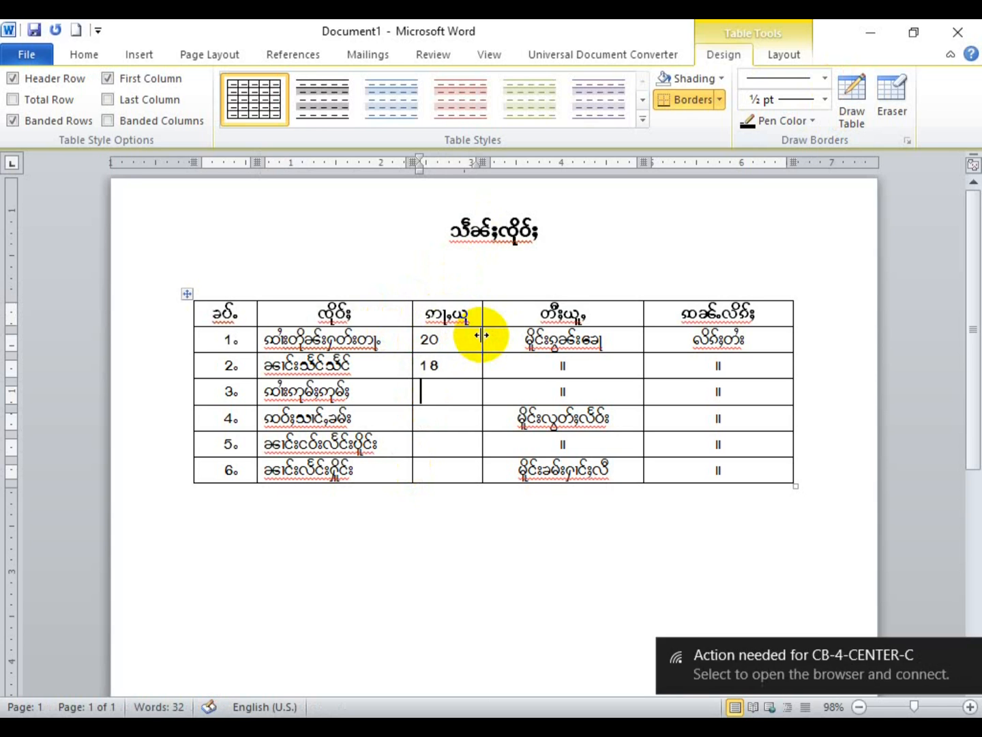
{"action": "type", "text": "17"}
{"action": "key", "text": "Down"}
{"action": "type", "text": "16"}
{"action": "key", "text": "Down"}
{"action": "type", "text": "15"}
{"action": "key", "text": "Down"}
{"action": "type", "text": "1"}
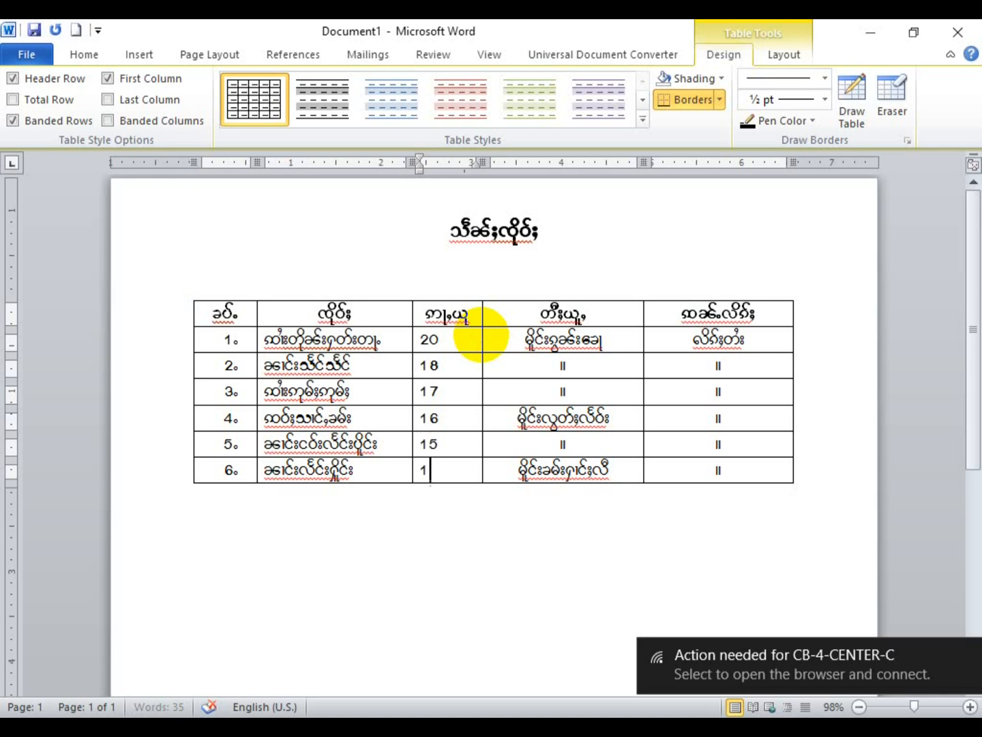
{"action": "type", "text": "5"}
Step: Centre the numbers in the new age column
{"action": "left_click_drag", "start_coordinate": [450, 470], "coordinate": [421, 339]}
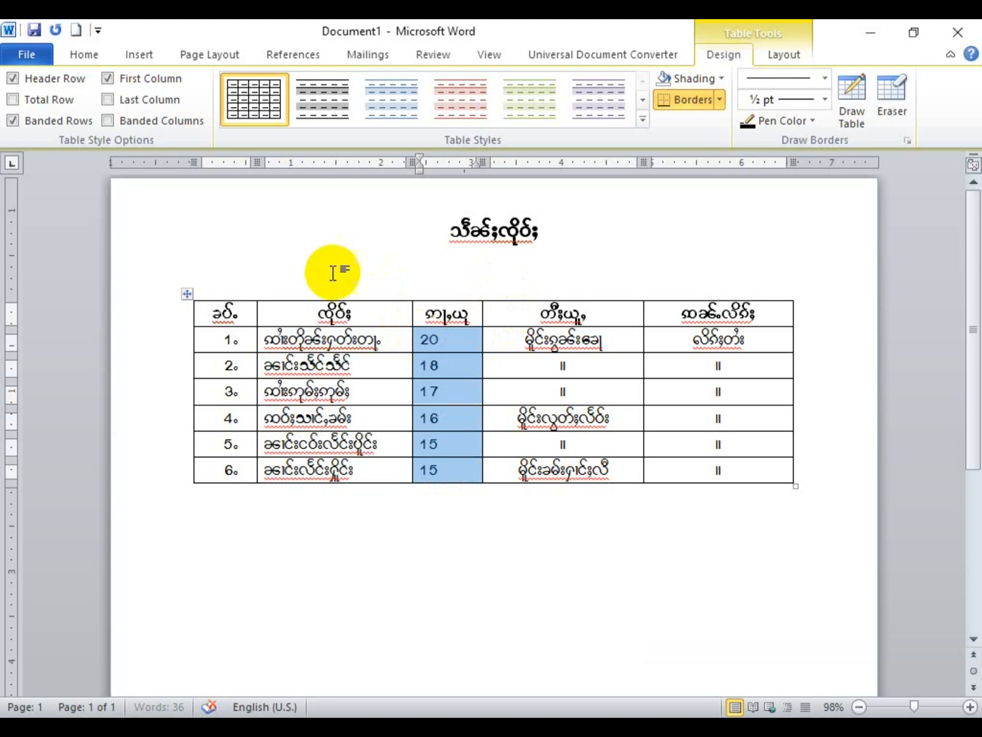
{"action": "left_click", "coordinate": [82, 56]}
{"action": "left_click", "coordinate": [371, 126]}
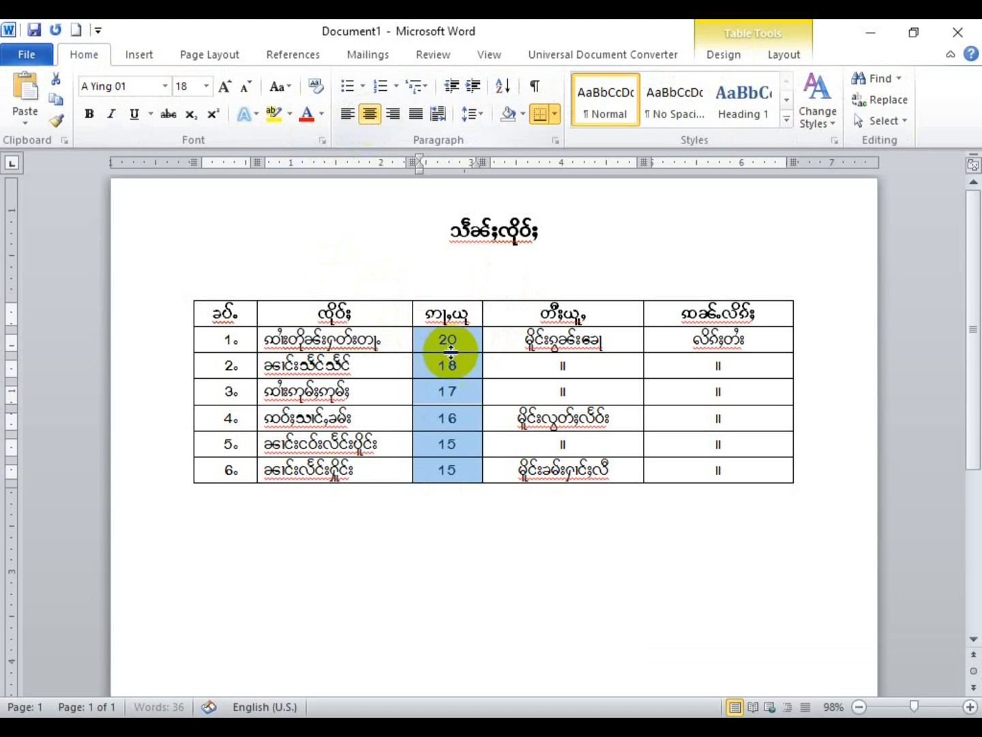
{"action": "left_click", "coordinate": [515, 358]}
Step: Select the whole of row 2, dragging from its number cell across to the last cell
{"action": "left_click_drag", "start_coordinate": [463, 372], "coordinate": [463, 384]}
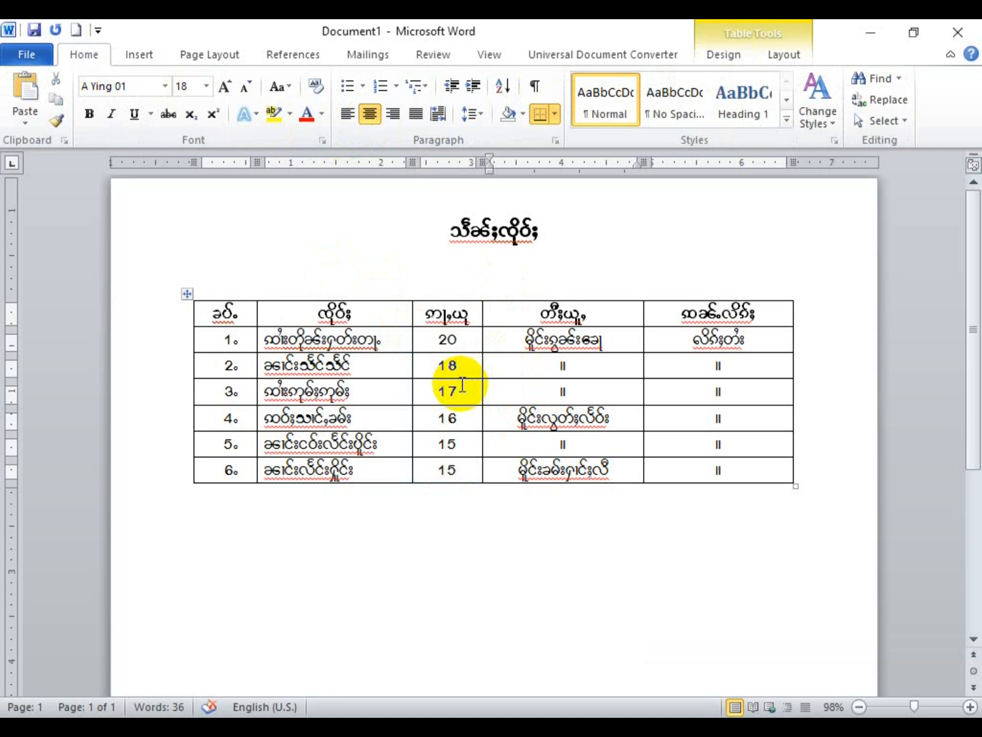
{"action": "left_click_drag", "start_coordinate": [447, 368], "coordinate": [461, 346]}
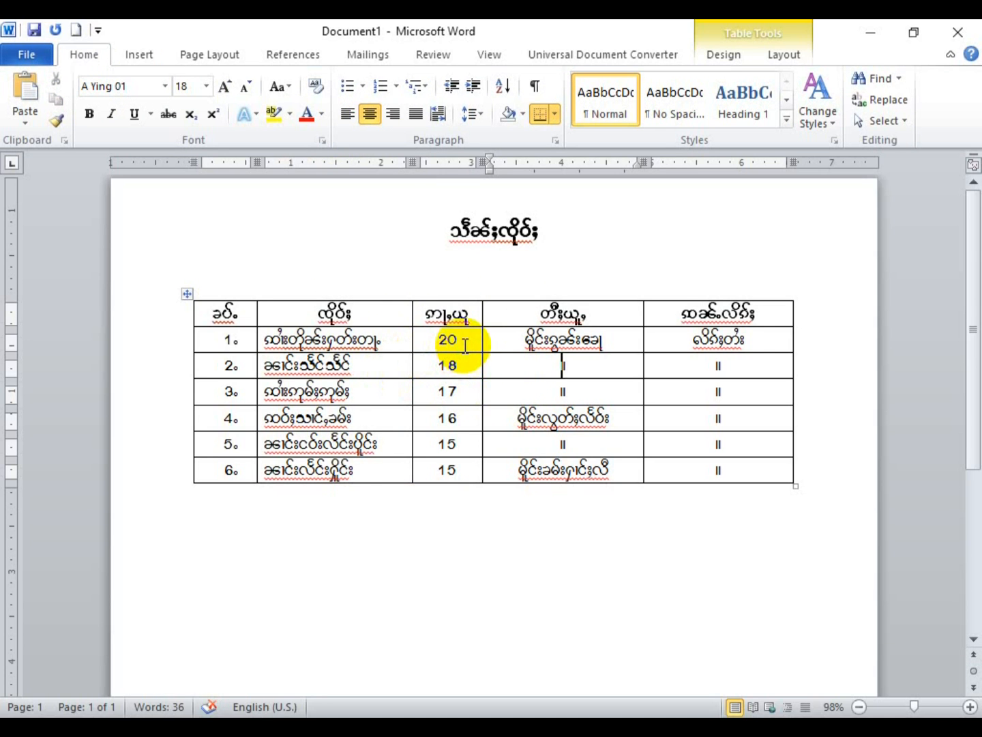
{"action": "left_click", "coordinate": [459, 365]}
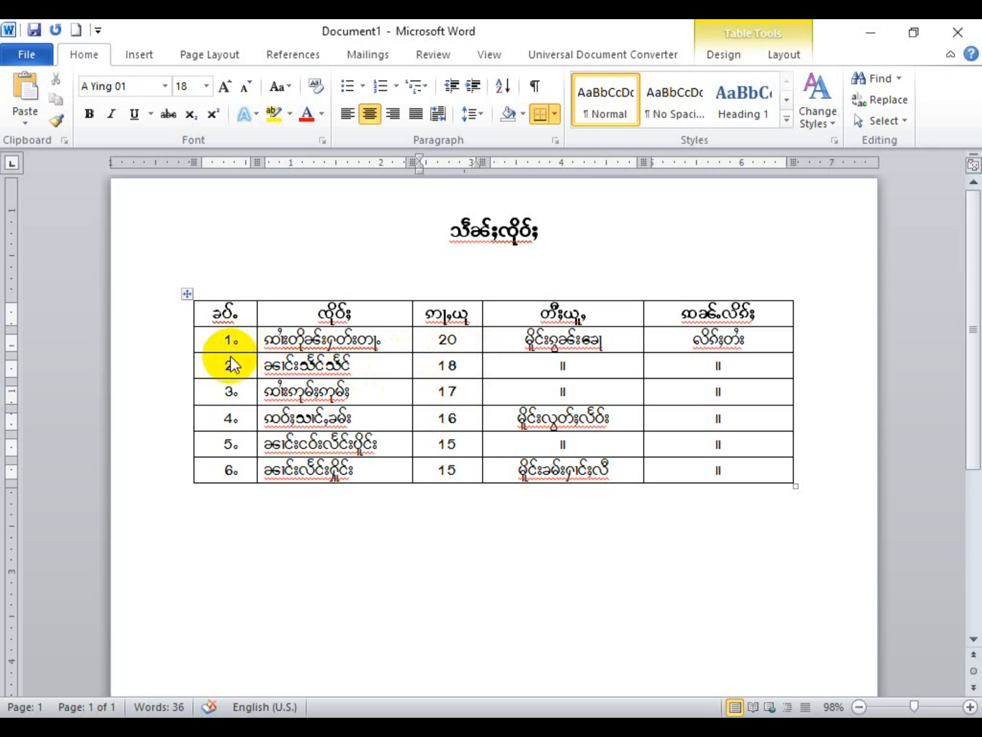
{"action": "left_click_drag", "start_coordinate": [250, 359], "coordinate": [781, 380]}
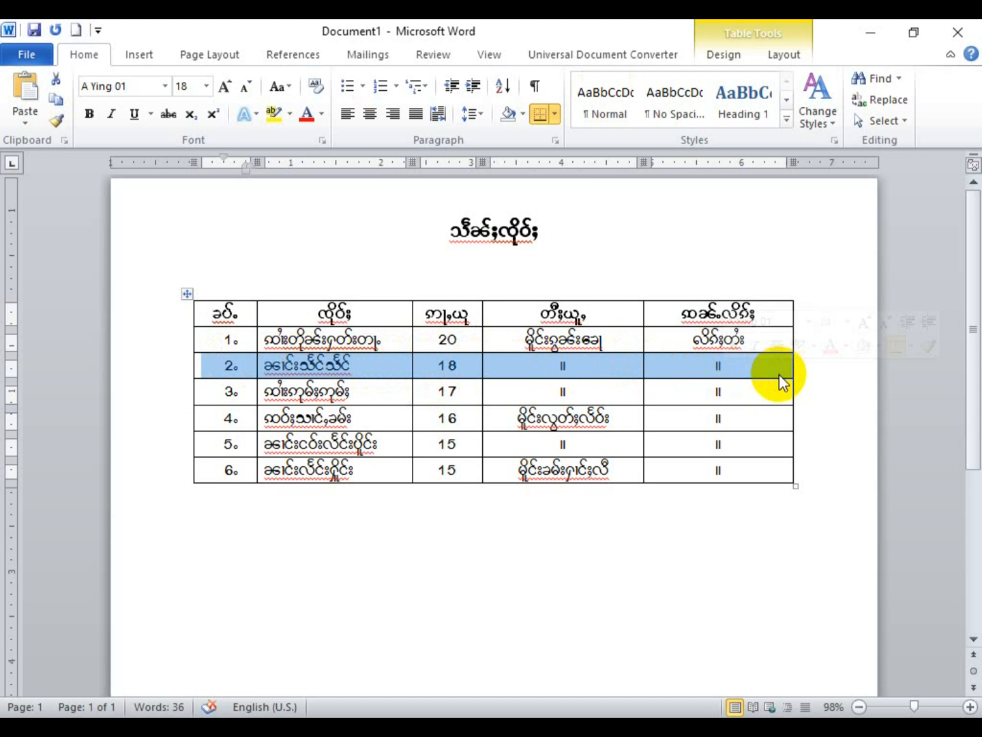
{"action": "left_click", "coordinate": [593, 407]}
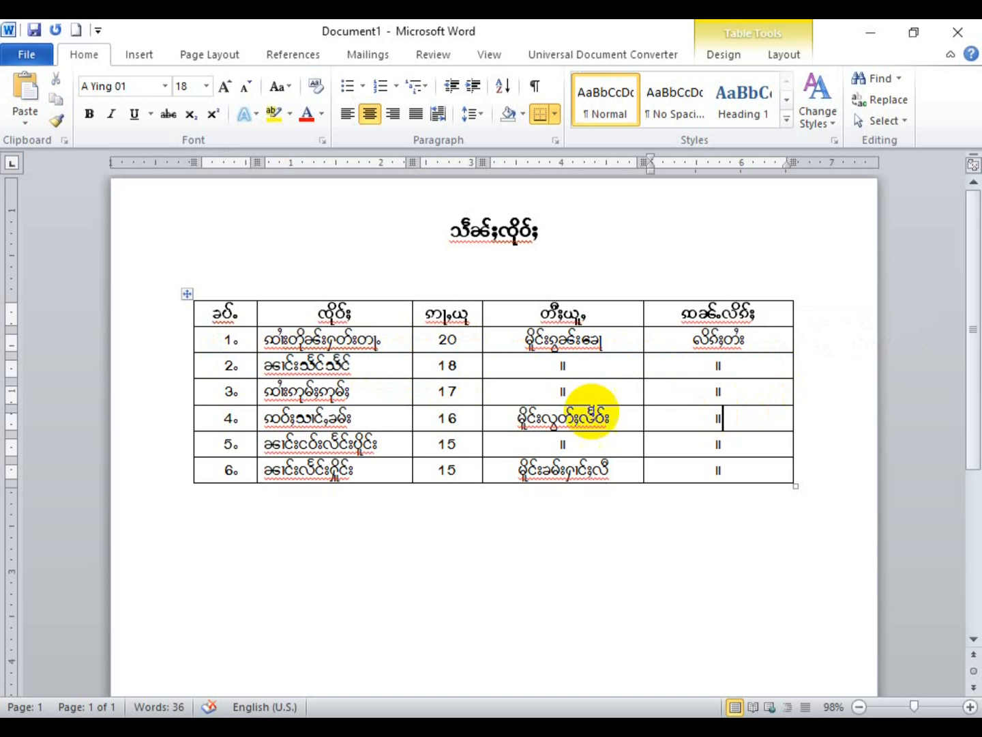
{"action": "left_click", "coordinate": [418, 368]}
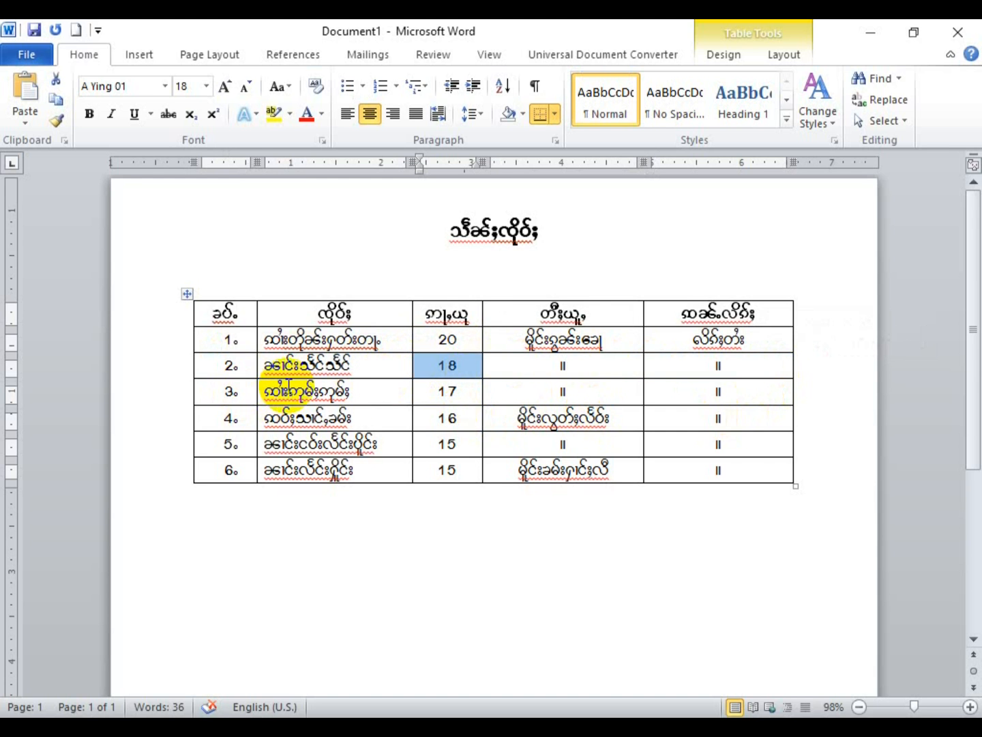
{"action": "left_click_drag", "start_coordinate": [261, 366], "coordinate": [414, 372]}
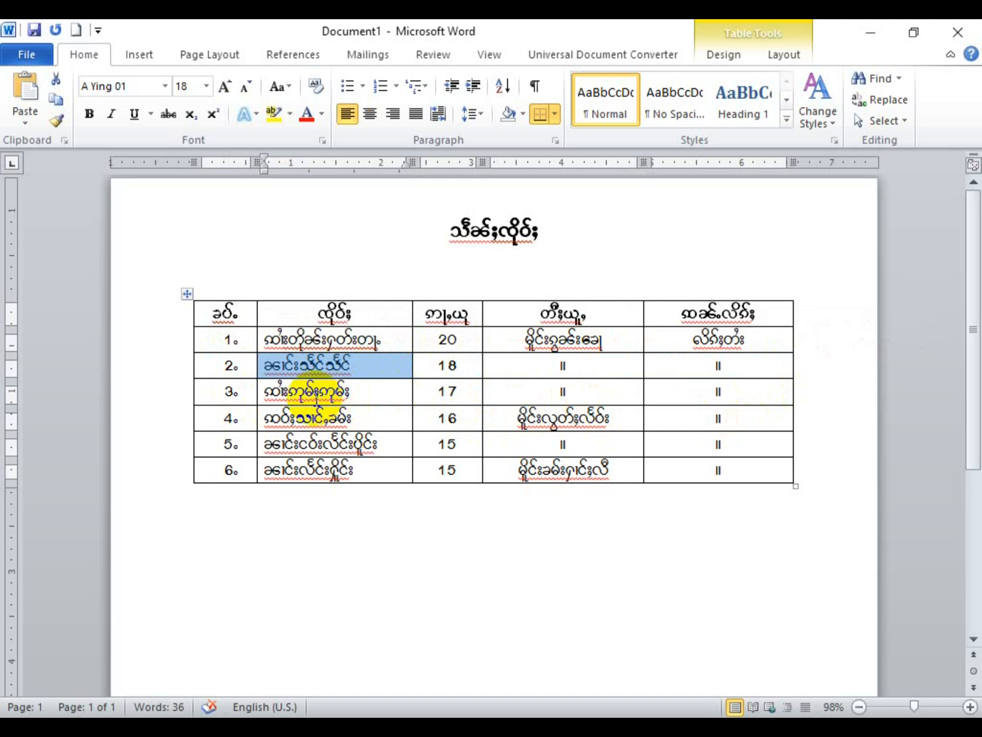
{"action": "left_click", "coordinate": [316, 393]}
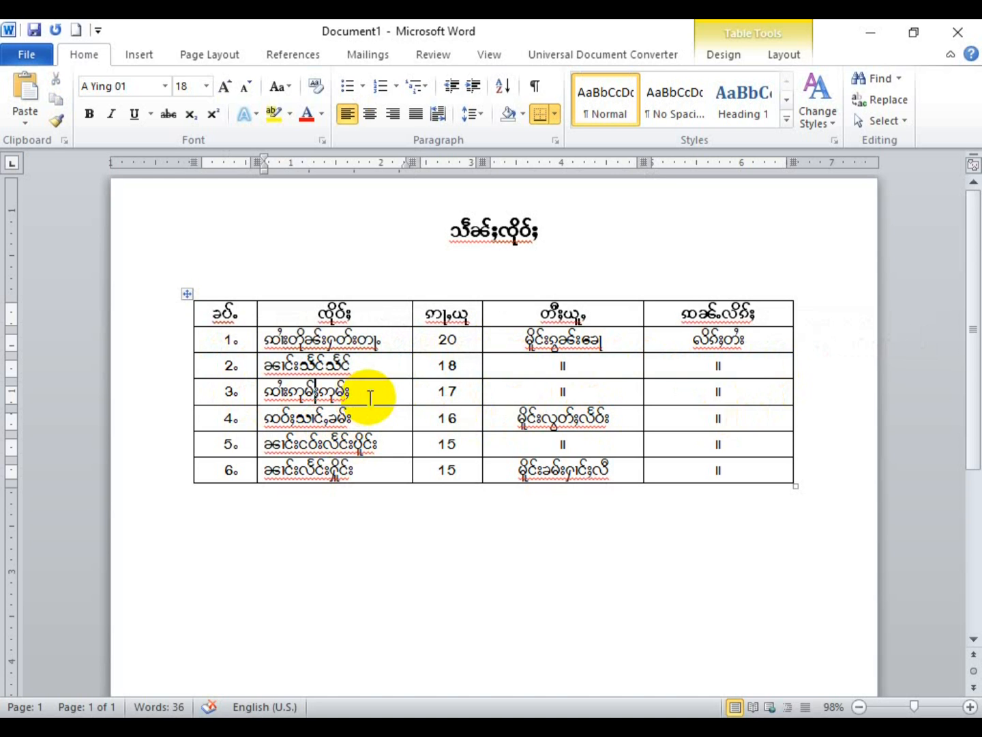
{"action": "left_click", "coordinate": [219, 371]}
{"action": "left_click_drag", "start_coordinate": [219, 371], "coordinate": [723, 362]}
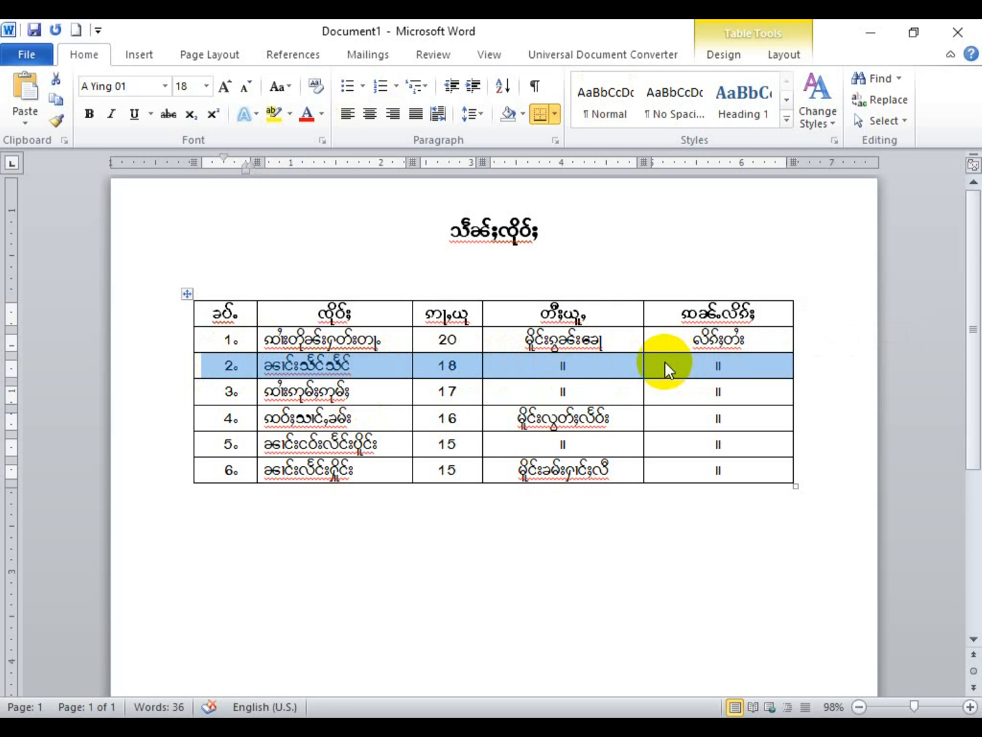
Step: Insert a blank row above the selected second row, so rows run 1 to 7
{"action": "right_click", "coordinate": [667, 370]}
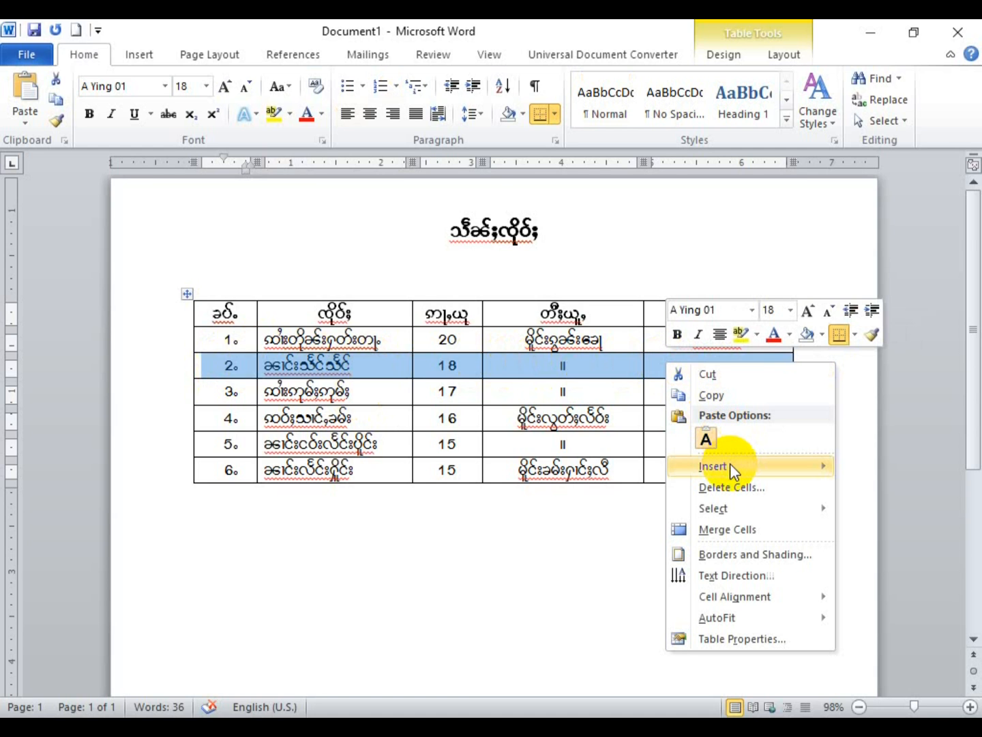
{"action": "mouse_move", "coordinate": [730, 464]}
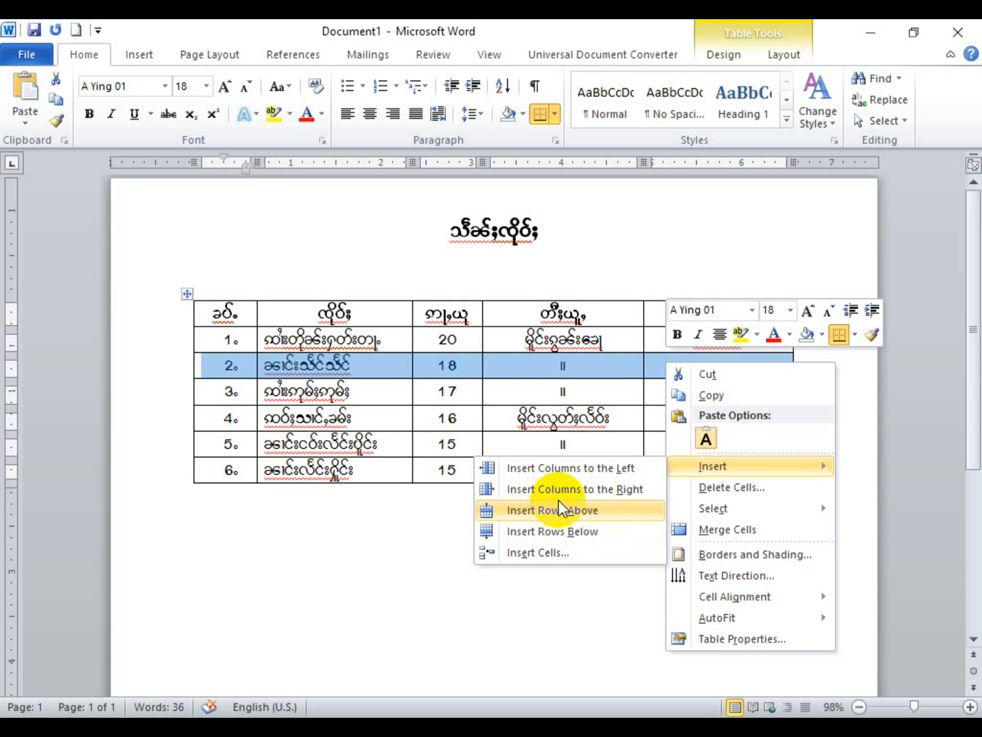
{"action": "left_click", "coordinate": [605, 517]}
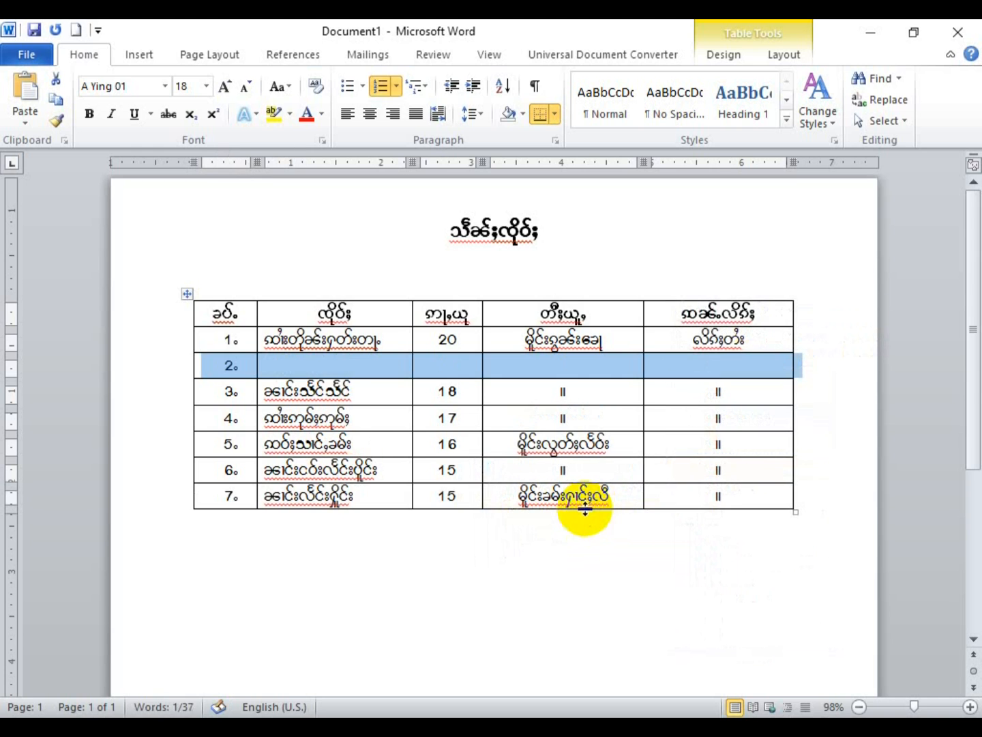
Step: Fill the new row 2 with a name, age 19, and ditto marks in the last two cells
{"action": "left_click", "coordinate": [312, 359]}
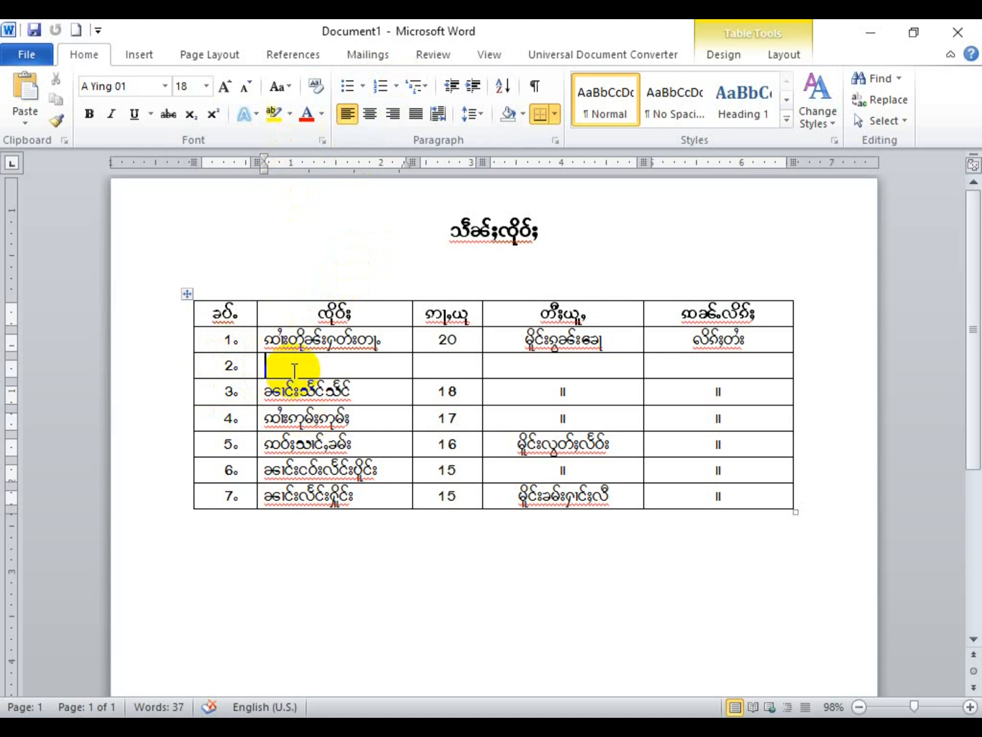
{"action": "type", "text": "ခေါင်း"}
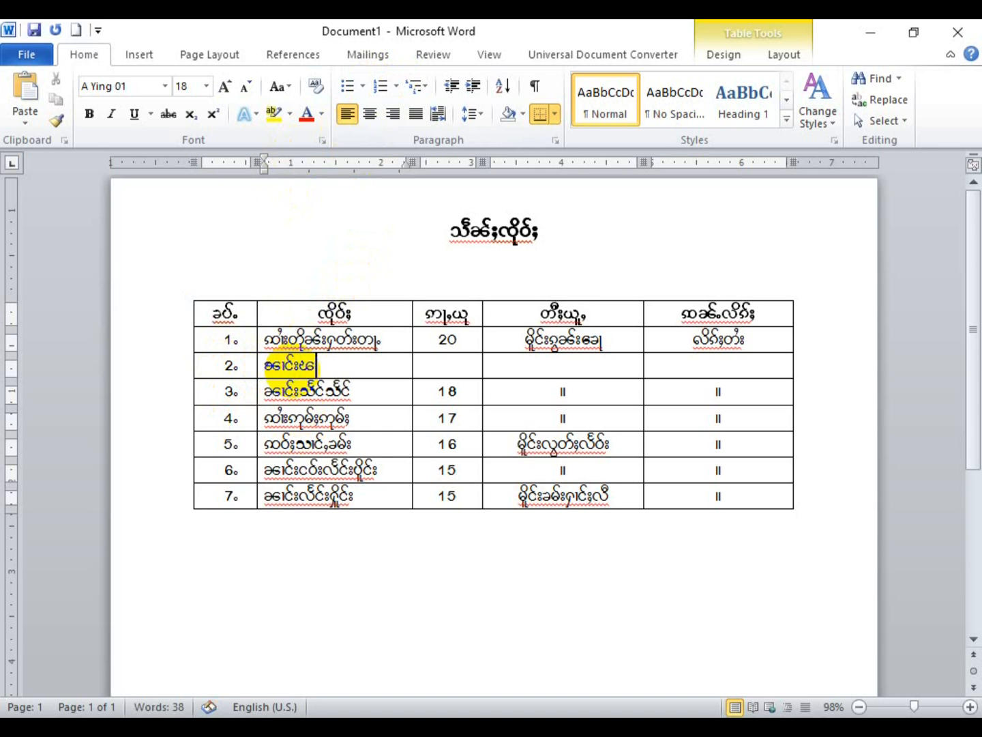
{"action": "type", "text": "ခေါင်း"}
{"action": "key", "text": "Tab"}
{"action": "type", "text": "19"}
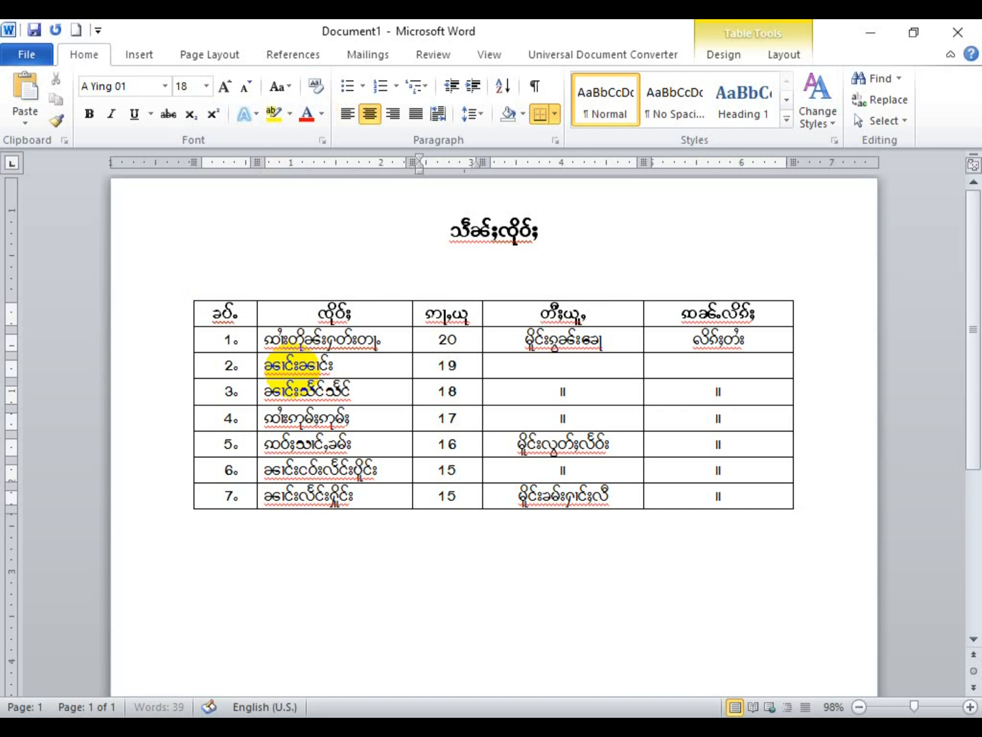
{"action": "key", "text": "Tab"}
{"action": "type", "text": "။"}
{"action": "key", "text": "Tab"}
{"action": "type", "text": "။"}
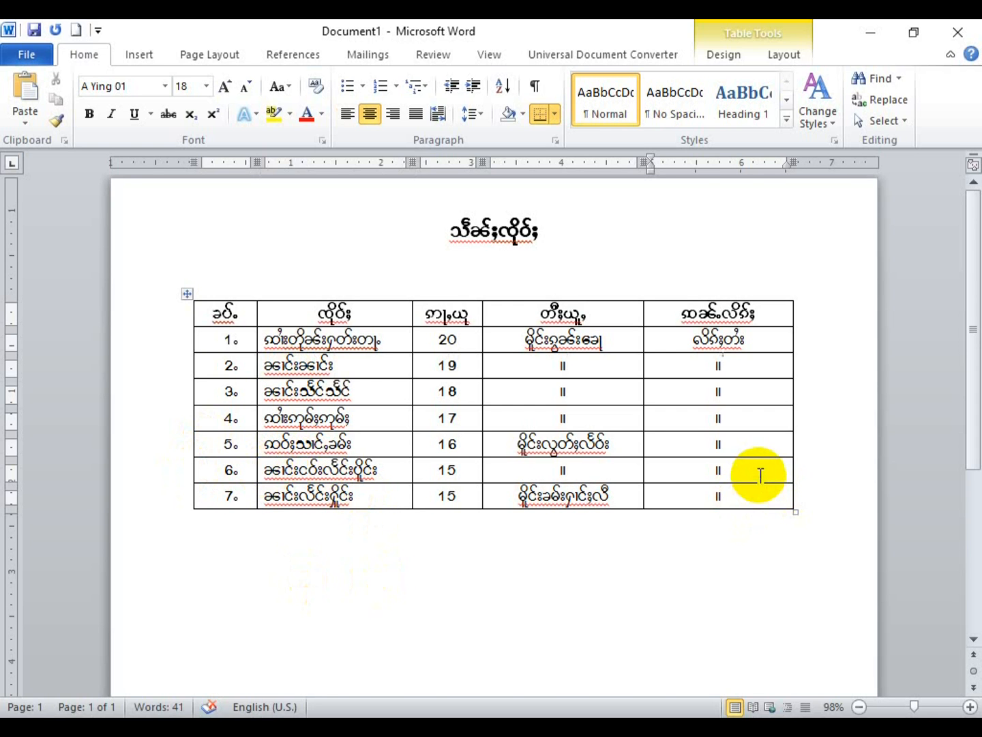
{"action": "left_click", "coordinate": [538, 472]}
Step: Draw a vertical line with Draw Table to split off a new last column
{"action": "left_click_drag", "start_coordinate": [539, 472], "coordinate": [237, 460]}
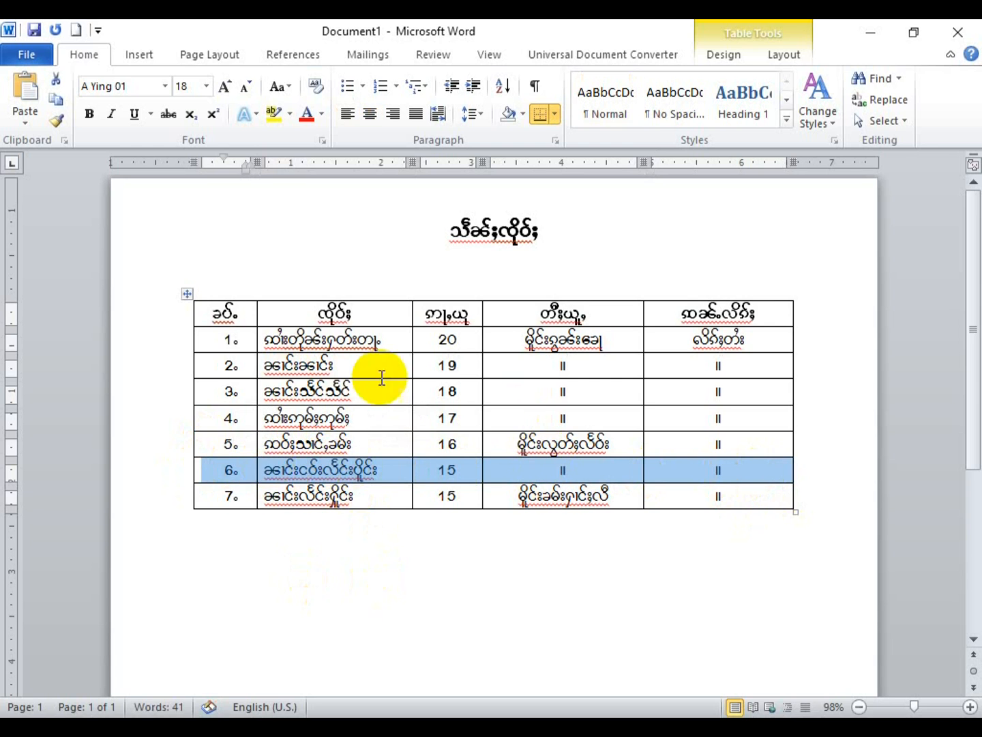
{"action": "left_click", "coordinate": [236, 312]}
{"action": "left_click", "coordinate": [593, 315]}
{"action": "left_click", "coordinate": [730, 321]}
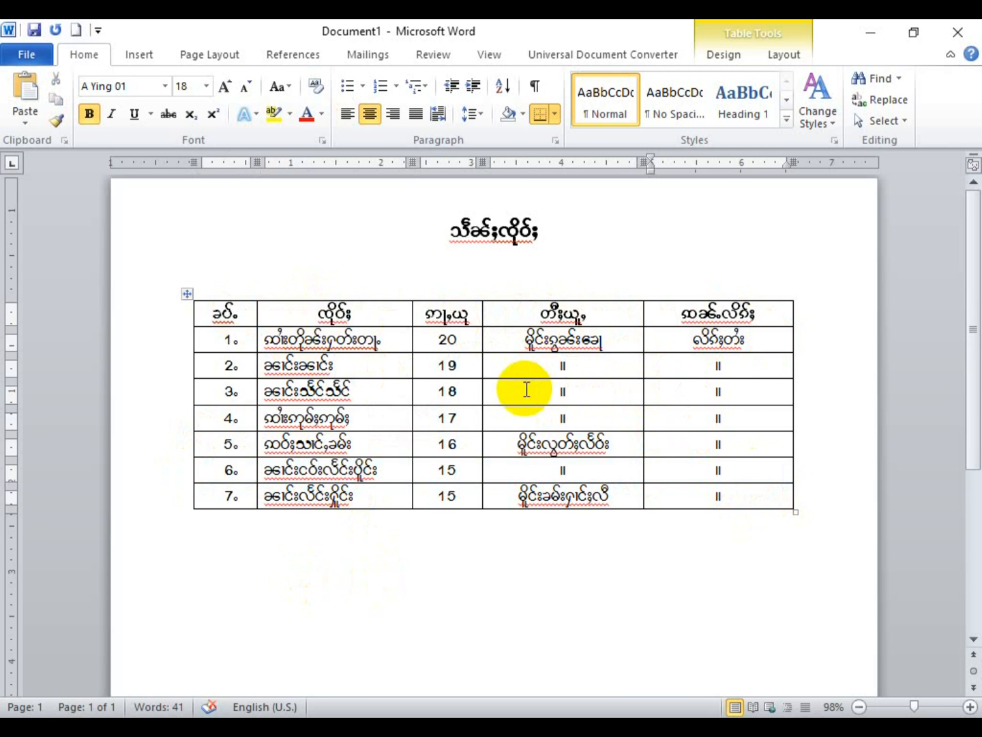
{"action": "left_click", "coordinate": [740, 58]}
{"action": "left_click", "coordinate": [846, 95]}
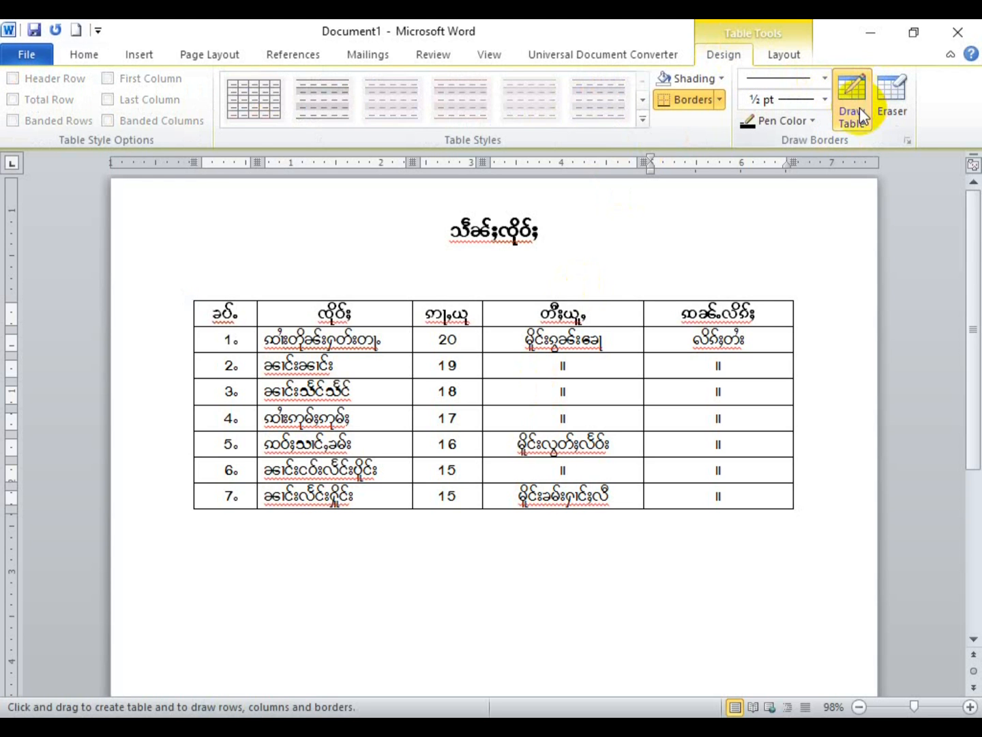
{"action": "left_click_drag", "start_coordinate": [760, 301], "coordinate": [740, 513]}
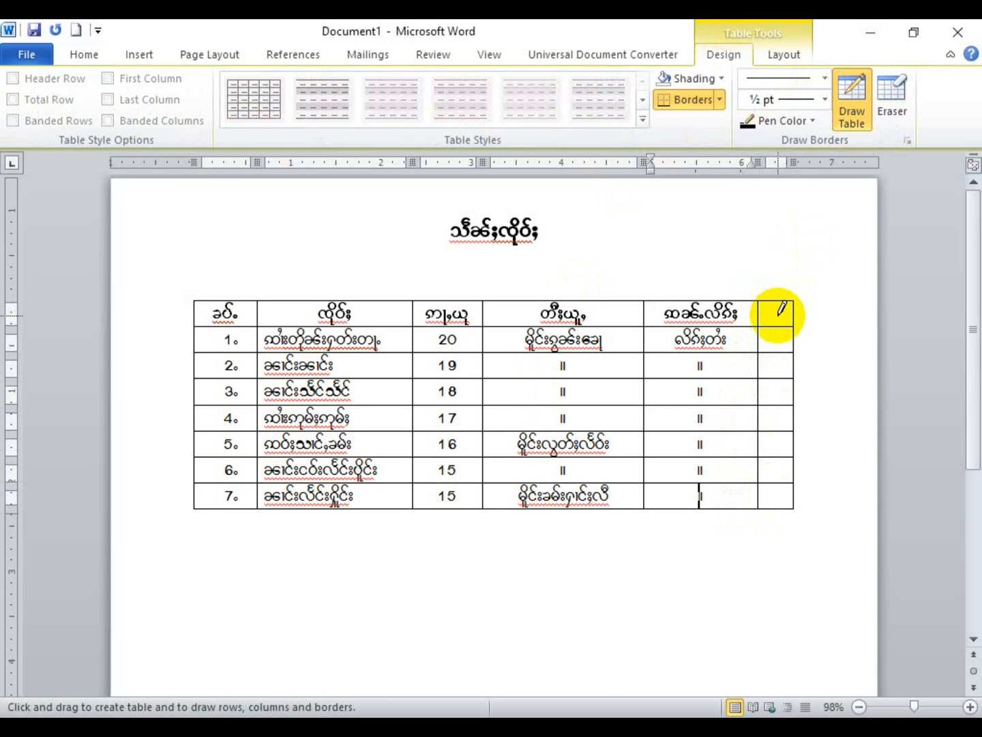
{"action": "key", "text": "Escape"}
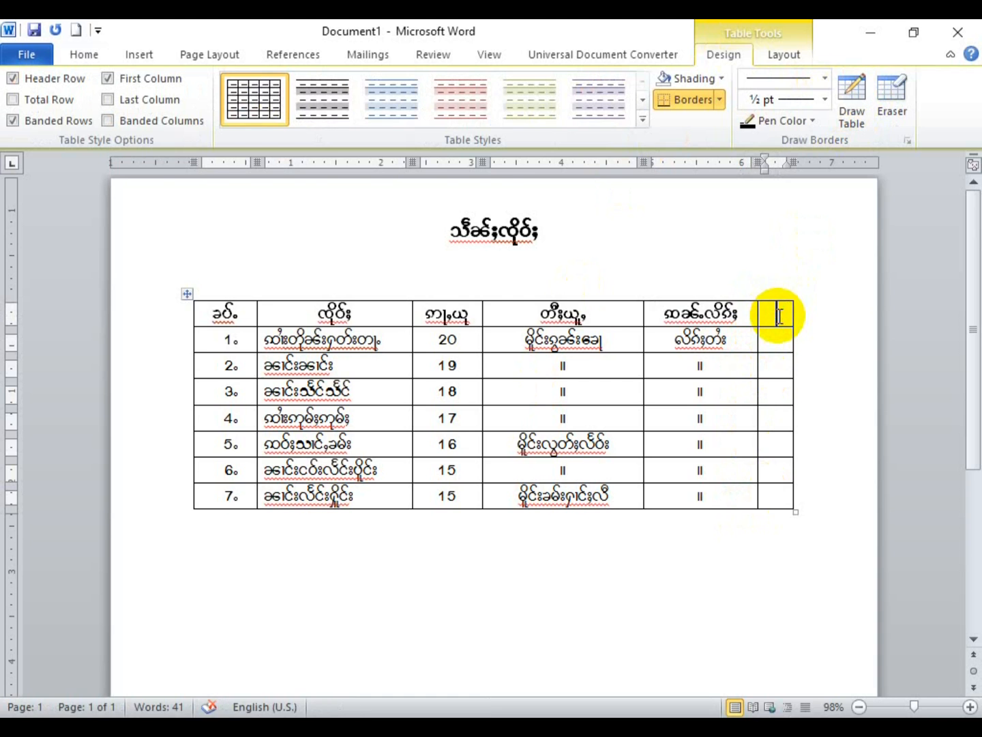
Step: Widen the new and second-to-last columns, then undo the trial column
{"action": "left_click_drag", "start_coordinate": [758, 341], "coordinate": [741, 341]}
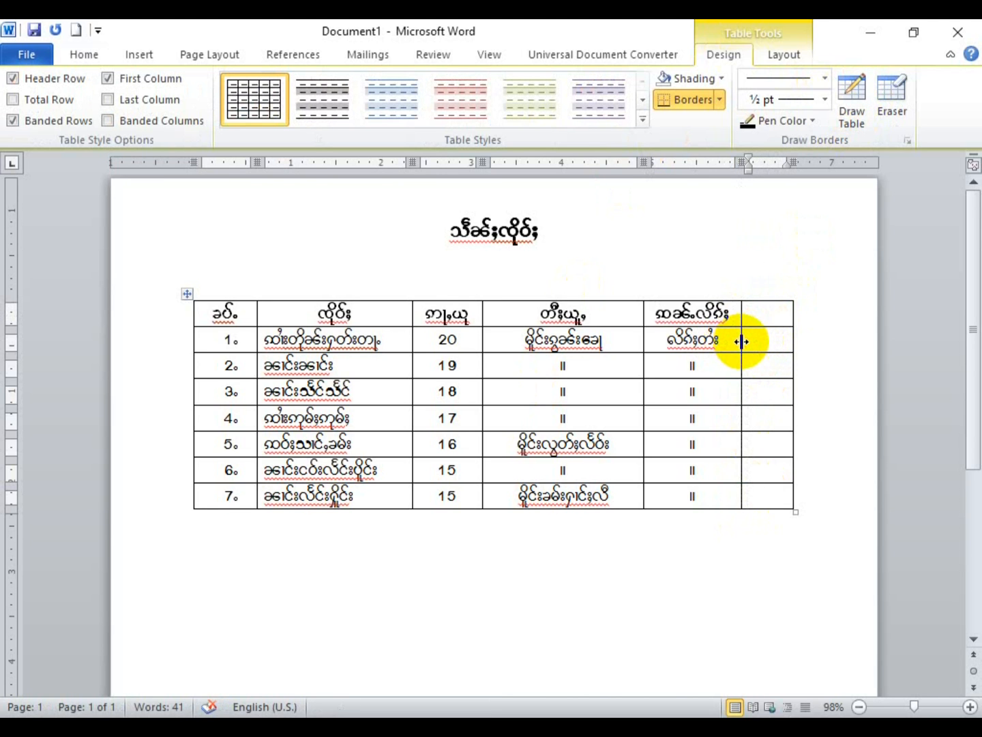
{"action": "left_click_drag", "start_coordinate": [643, 341], "coordinate": [630, 340]}
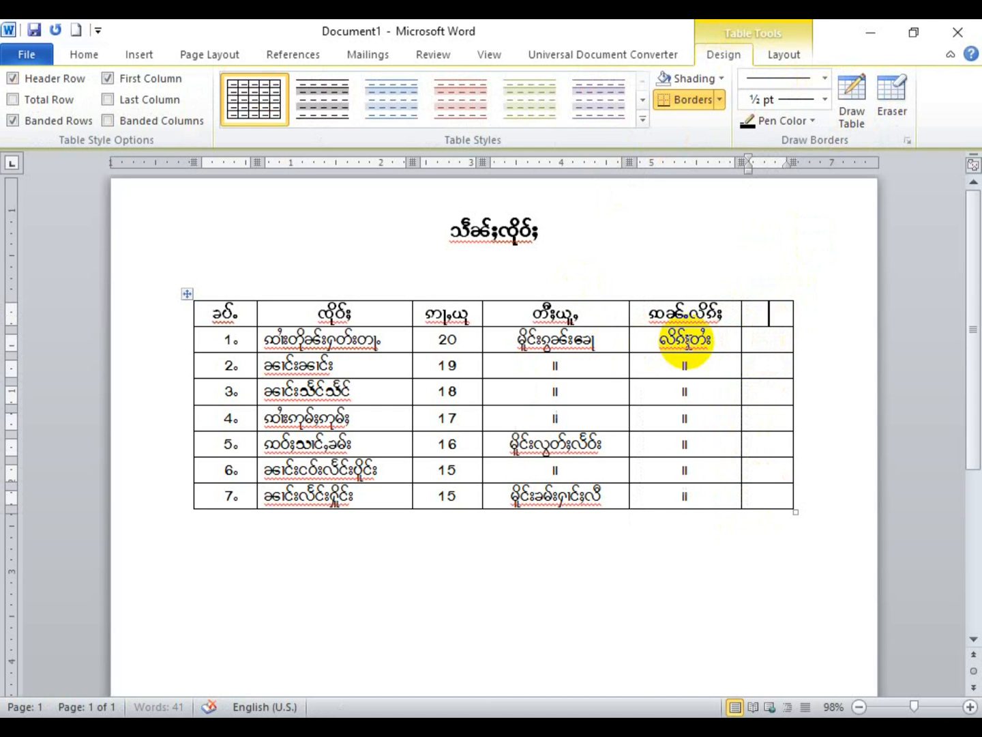
{"action": "left_click_drag", "start_coordinate": [742, 335], "coordinate": [730, 335]}
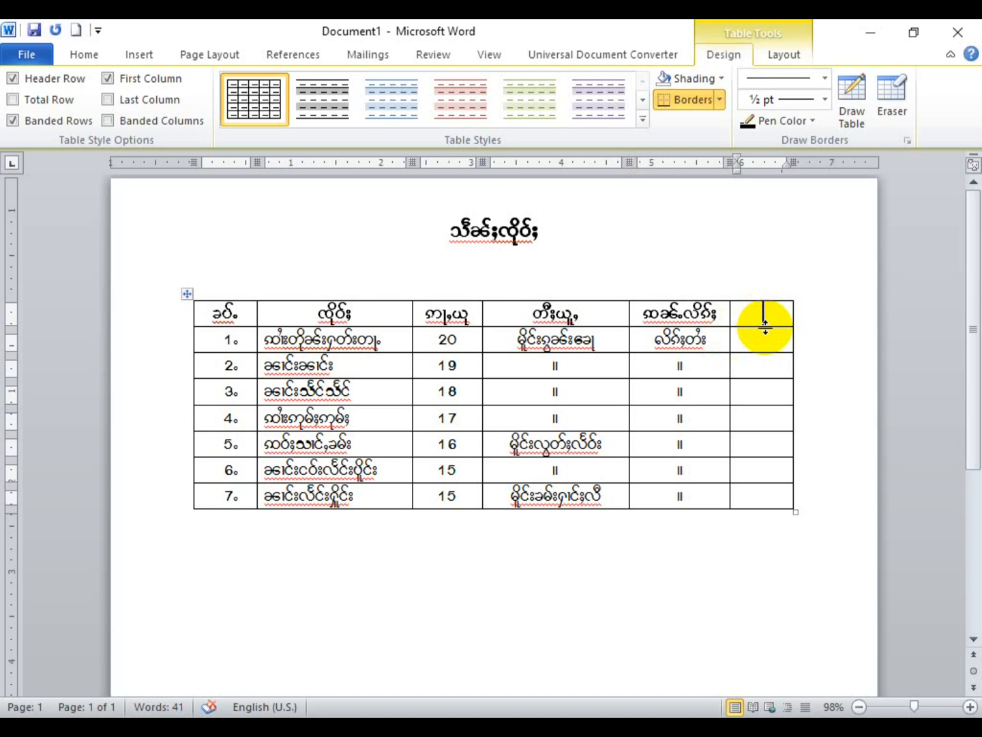
{"action": "key", "text": "ctrl+z"}
{"action": "key", "text": "ctrl+z"}
{"action": "key", "text": "ctrl+z"}
{"action": "key", "text": "ctrl+z"}
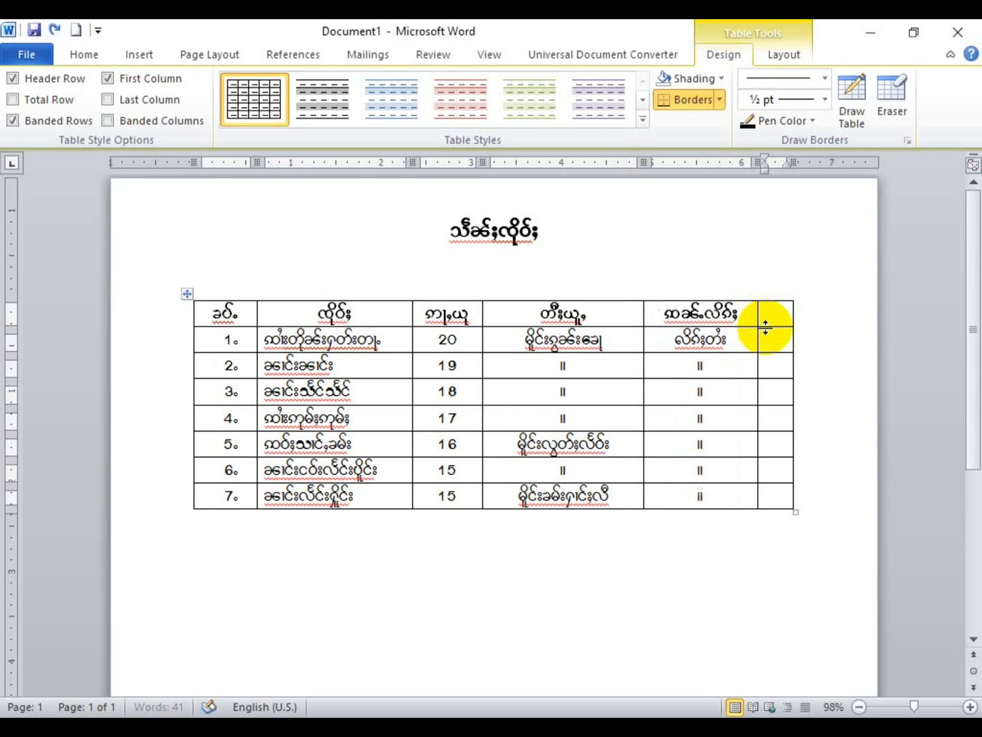
{"action": "left_click_drag", "start_coordinate": [779, 334], "coordinate": [244, 328]}
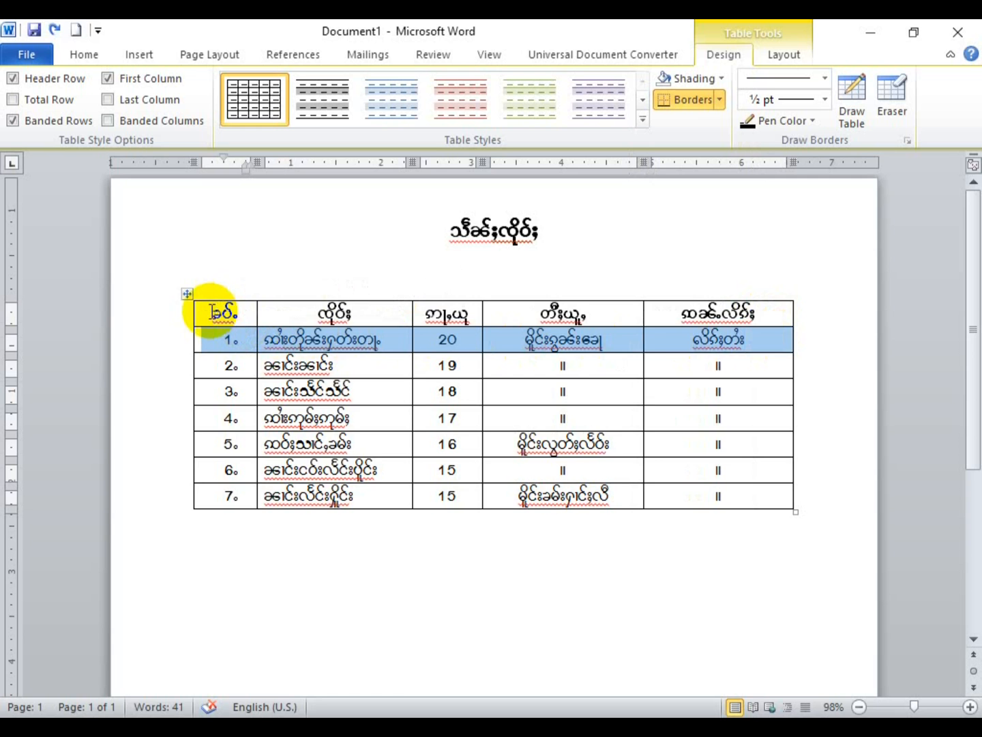
Step: Insert columns right of the whole table, then undo the five extra columns
{"action": "left_click", "coordinate": [184, 293]}
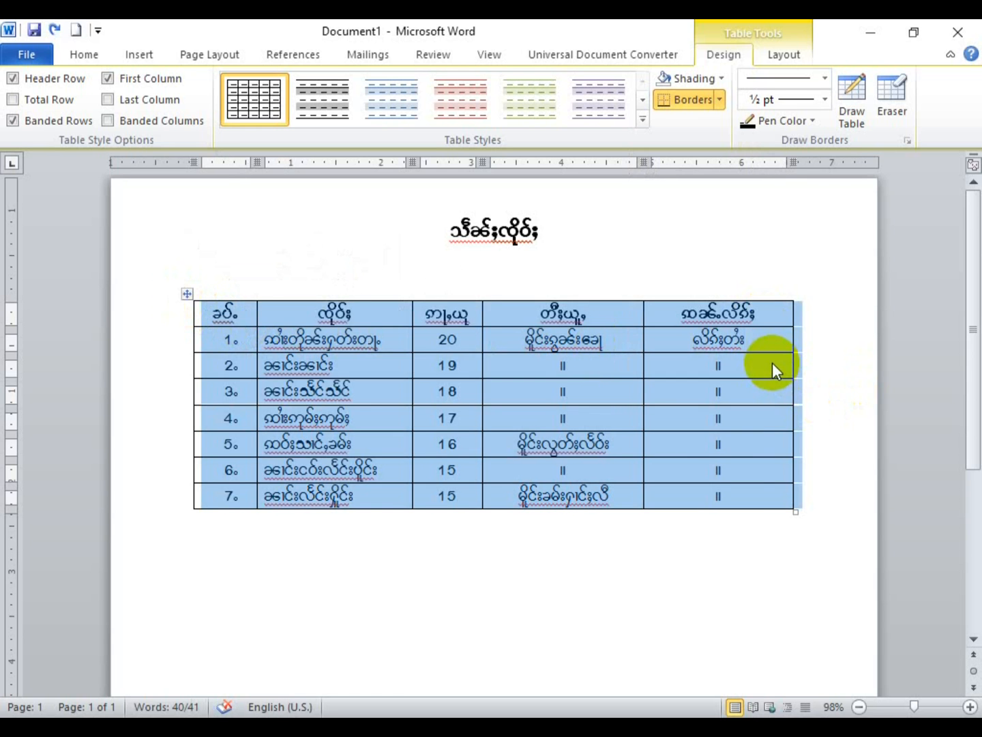
{"action": "right_click", "coordinate": [772, 364]}
{"action": "mouse_move", "coordinate": [858, 469]}
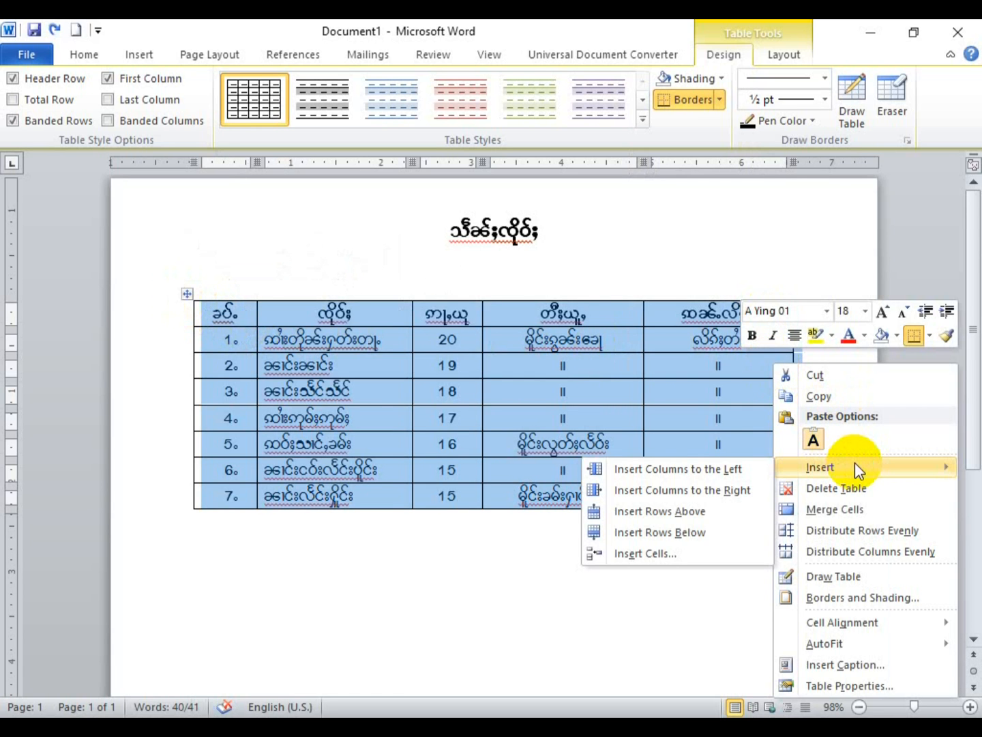
{"action": "left_click", "coordinate": [727, 488]}
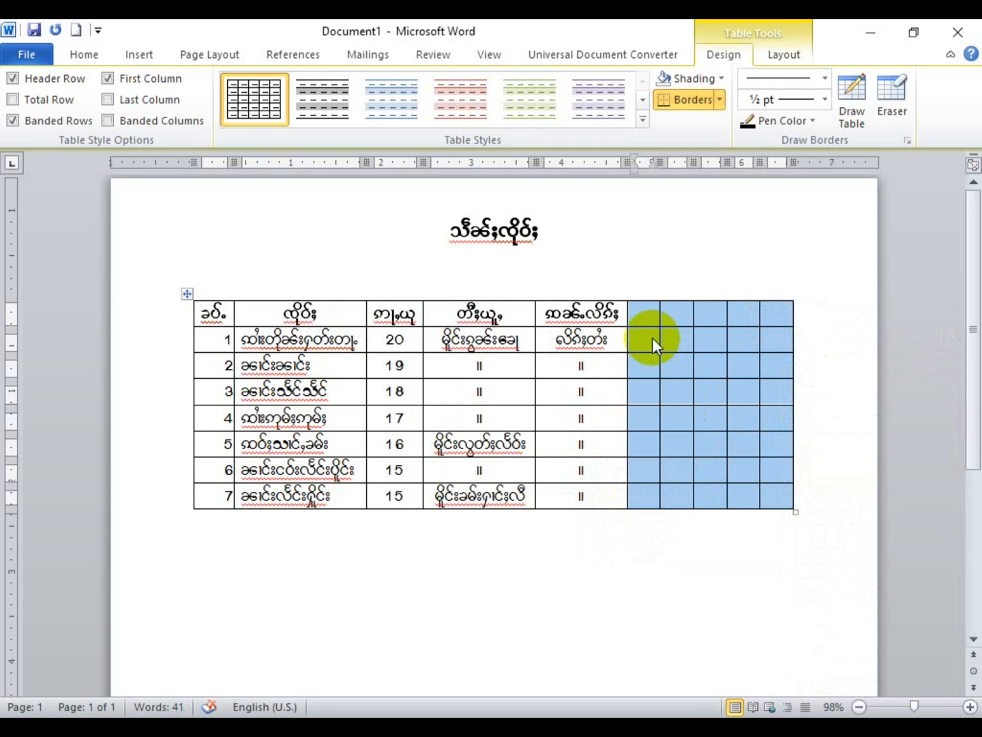
{"action": "key", "text": "ctrl+z"}
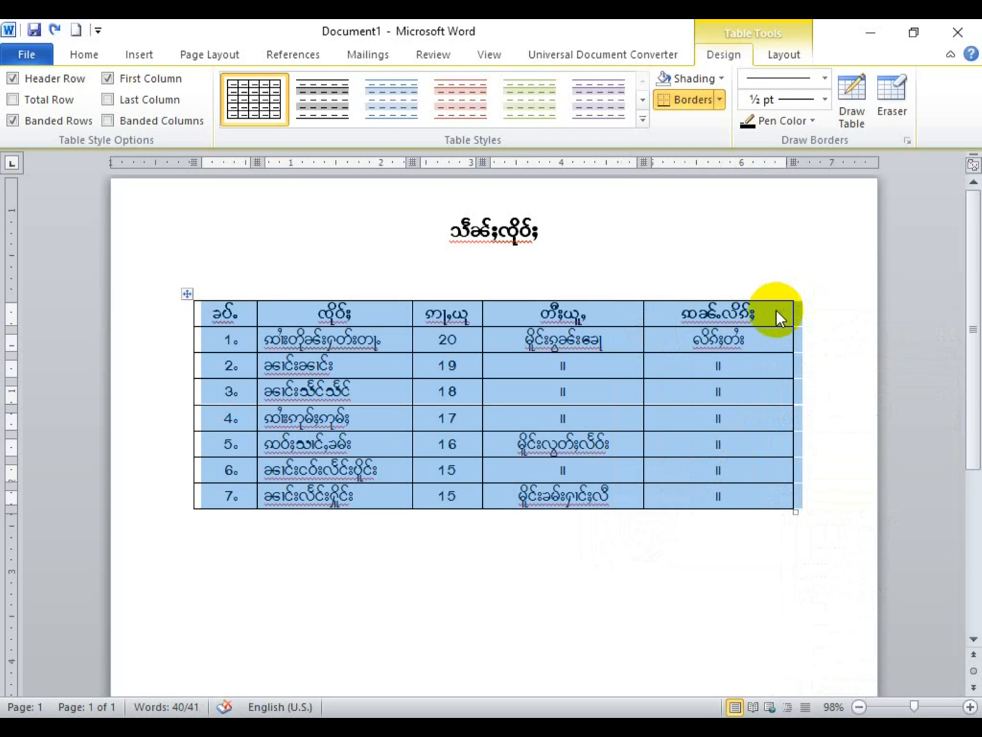
Step: Insert a single blank column to the right of the last column
{"action": "right_click", "coordinate": [777, 310]}
{"action": "mouse_move", "coordinate": [831, 413]}
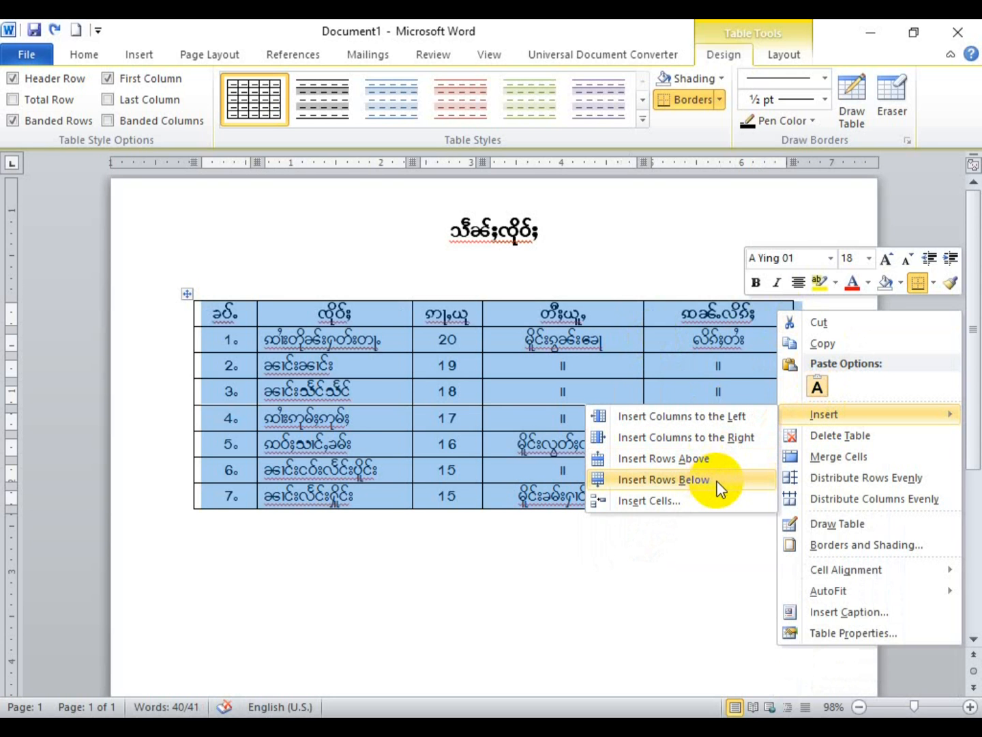
{"action": "left_click", "coordinate": [667, 319]}
{"action": "left_click", "coordinate": [665, 315]}
{"action": "left_click_drag", "start_coordinate": [665, 316], "coordinate": [752, 470]}
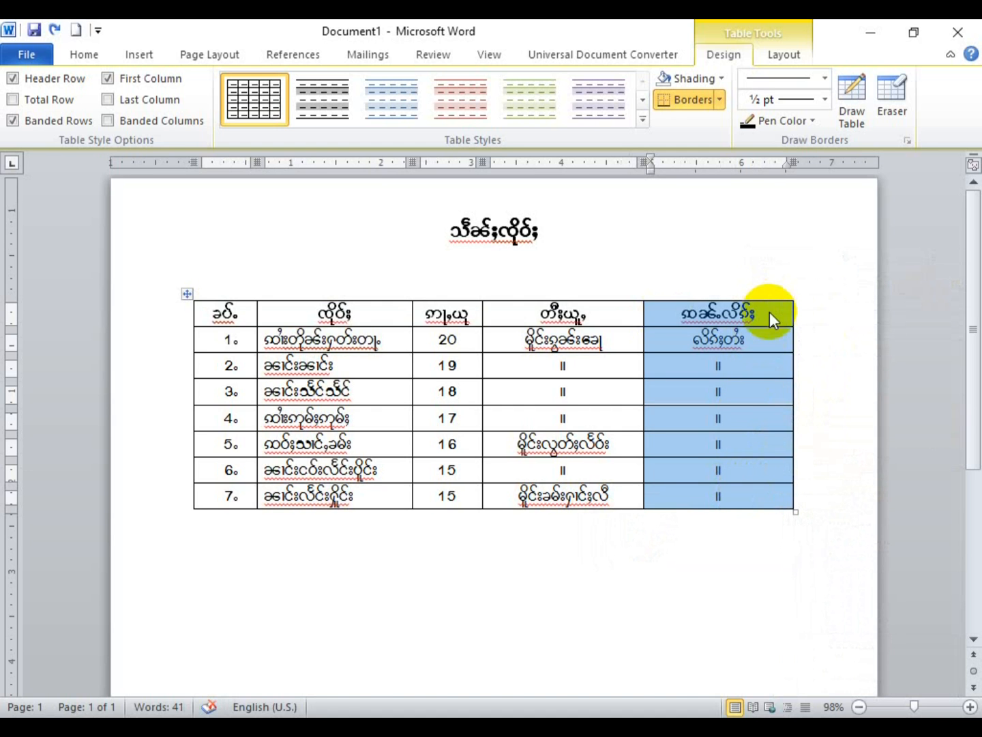
{"action": "right_click", "coordinate": [770, 312]}
{"action": "mouse_move", "coordinate": [857, 414]}
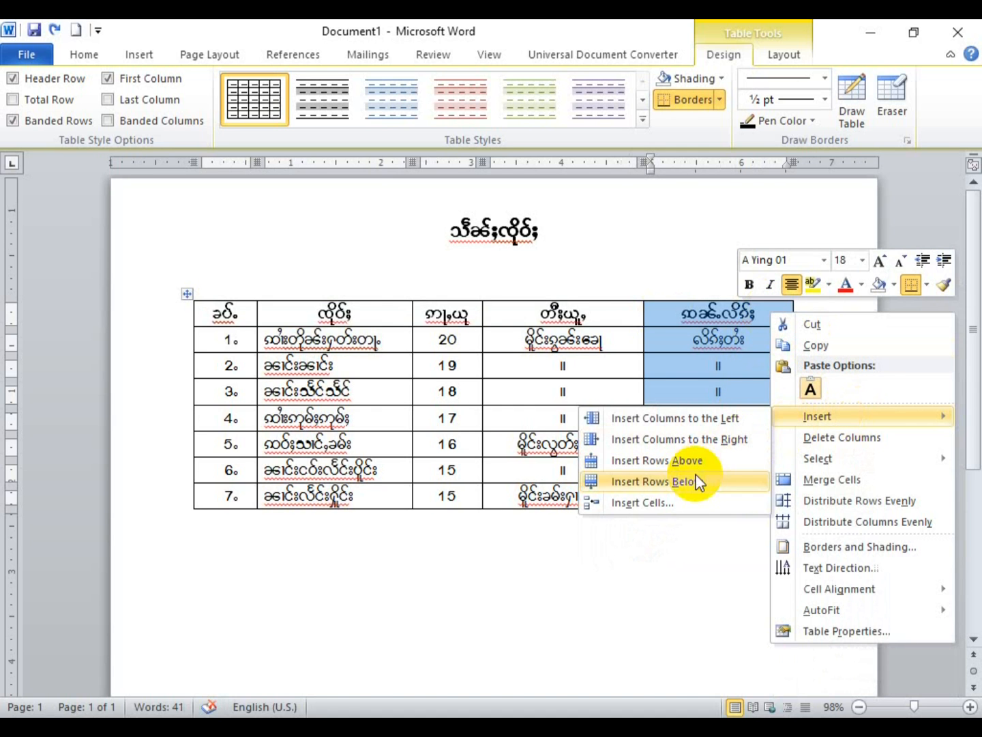
{"action": "left_click", "coordinate": [732, 442]}
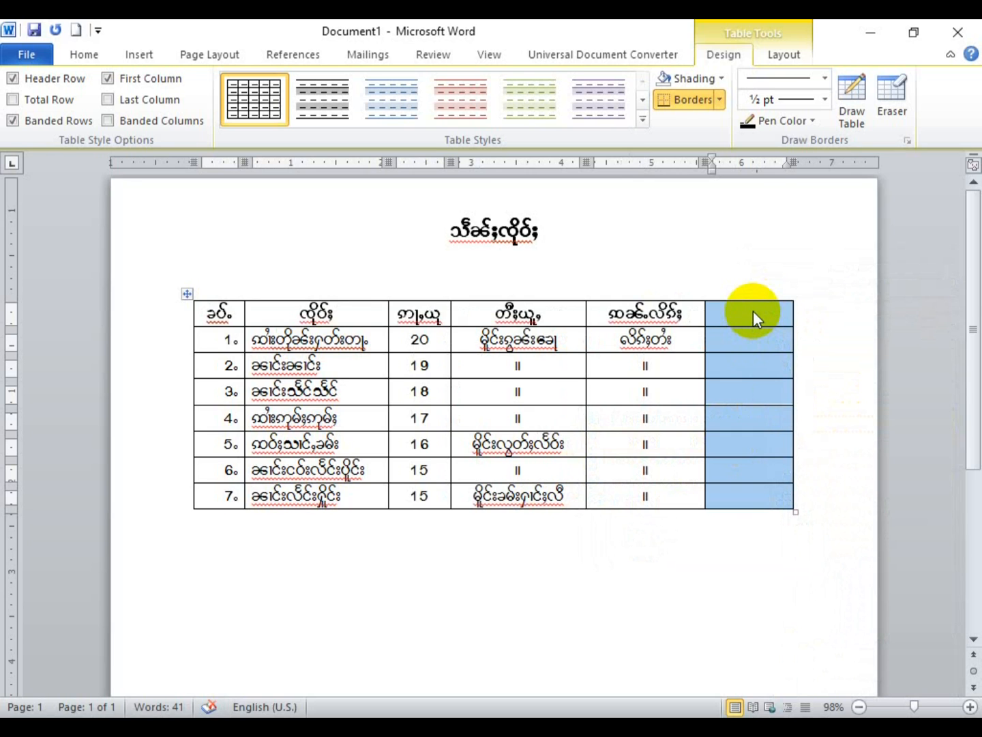
{"action": "left_click", "coordinate": [753, 312]}
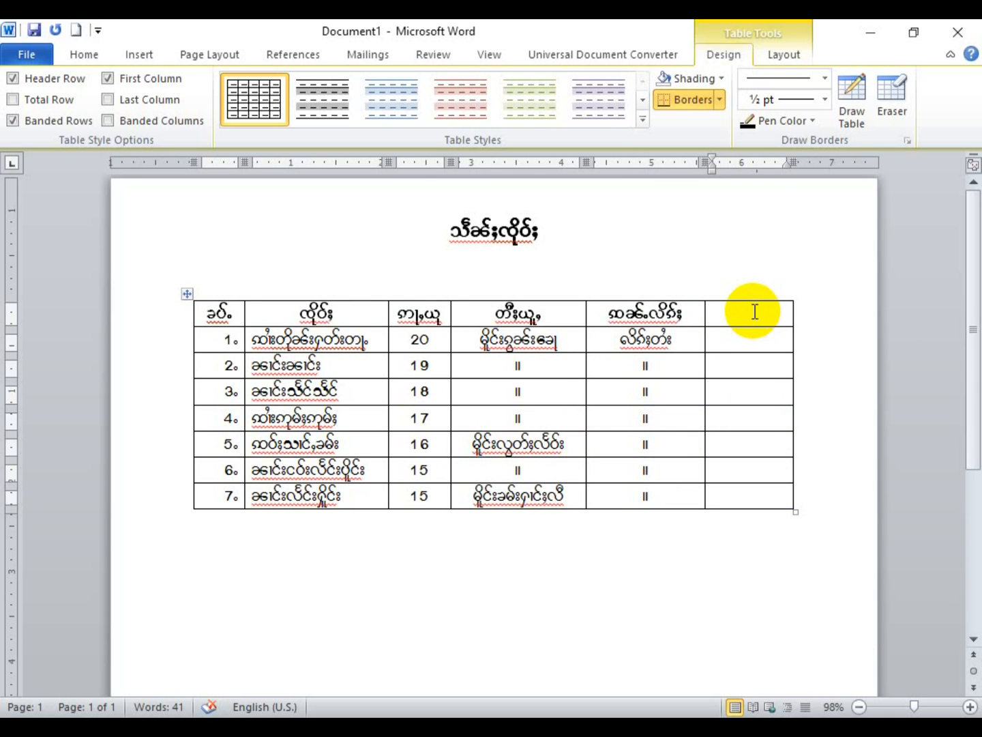
Step: Head the new sixth column 'ထို' and number rows 1–4 as 1, 2, 3, 4
{"action": "type", "text": "ထို"}
{"action": "key", "text": "Down"}
{"action": "type", "text": "1"}
{"action": "key", "text": "Down"}
{"action": "type", "text": "2"}
{"action": "key", "text": "Down"}
{"action": "type", "text": "3"}
{"action": "key", "text": "Down"}
{"action": "type", "text": "4"}
{"action": "left_click", "coordinate": [726, 491]}
Step: Try resizing the table from its corner handle, then undo twice to restore its size
{"action": "scroll", "coordinate": [728, 492], "scroll_direction": "down", "scroll_amount": 1}
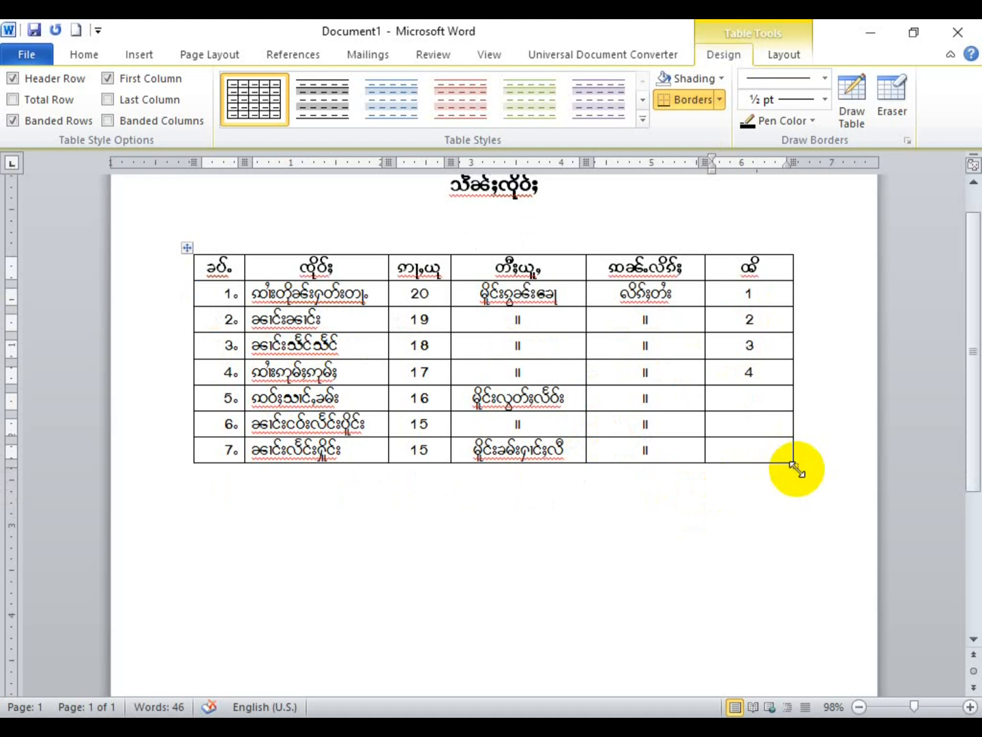
{"action": "left_click_drag", "start_coordinate": [792, 464], "coordinate": [825, 503]}
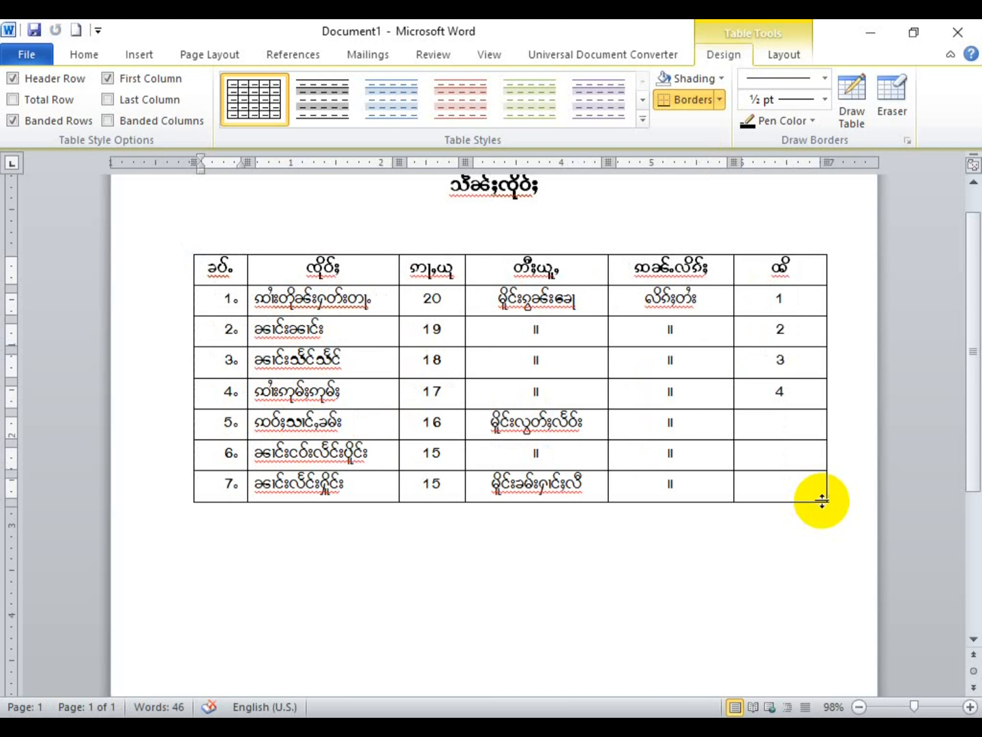
{"action": "left_click_drag", "start_coordinate": [826, 503], "coordinate": [792, 508]}
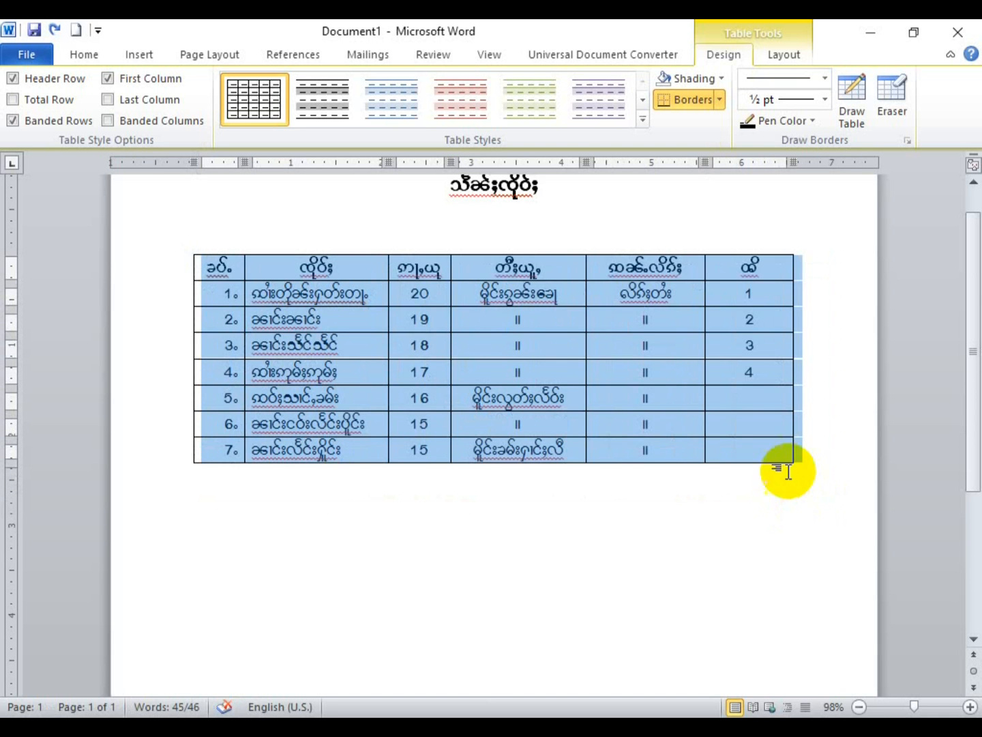
{"action": "left_click", "coordinate": [775, 453]}
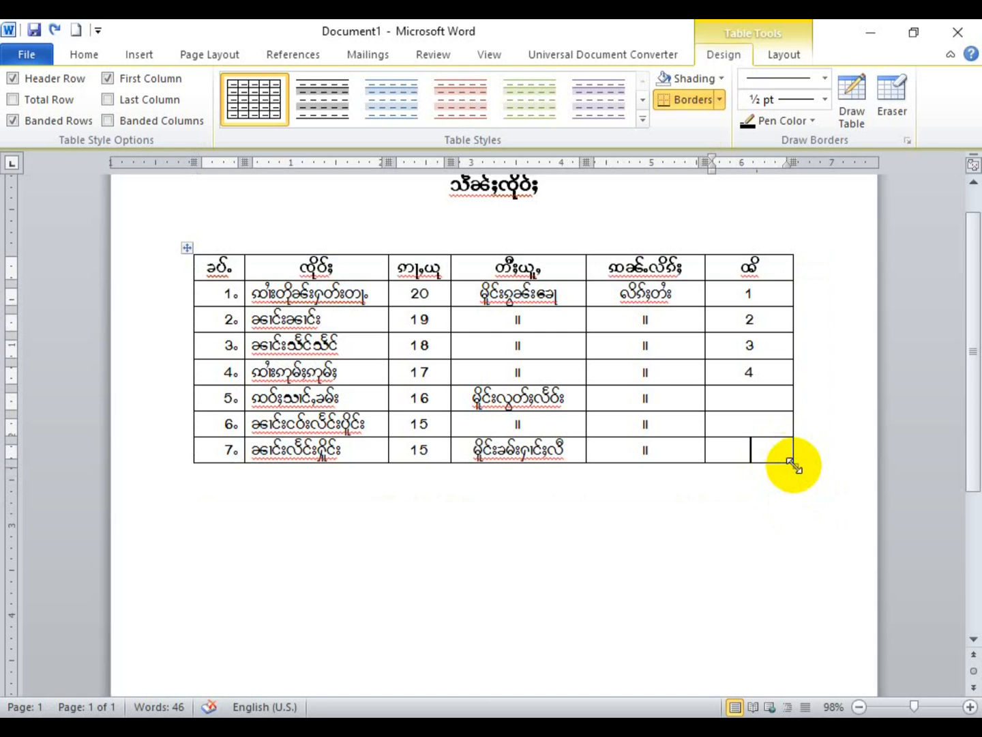
{"action": "left_click_drag", "start_coordinate": [795, 465], "coordinate": [816, 541]}
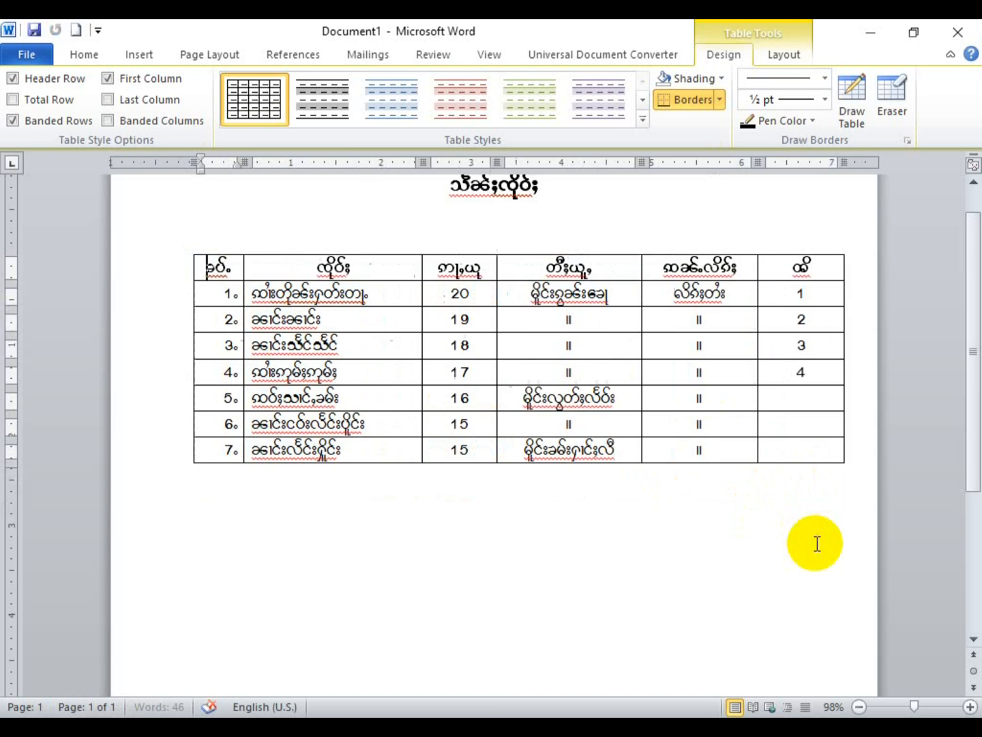
{"action": "key", "text": "ctrl+z"}
{"action": "key", "text": "ctrl+z"}
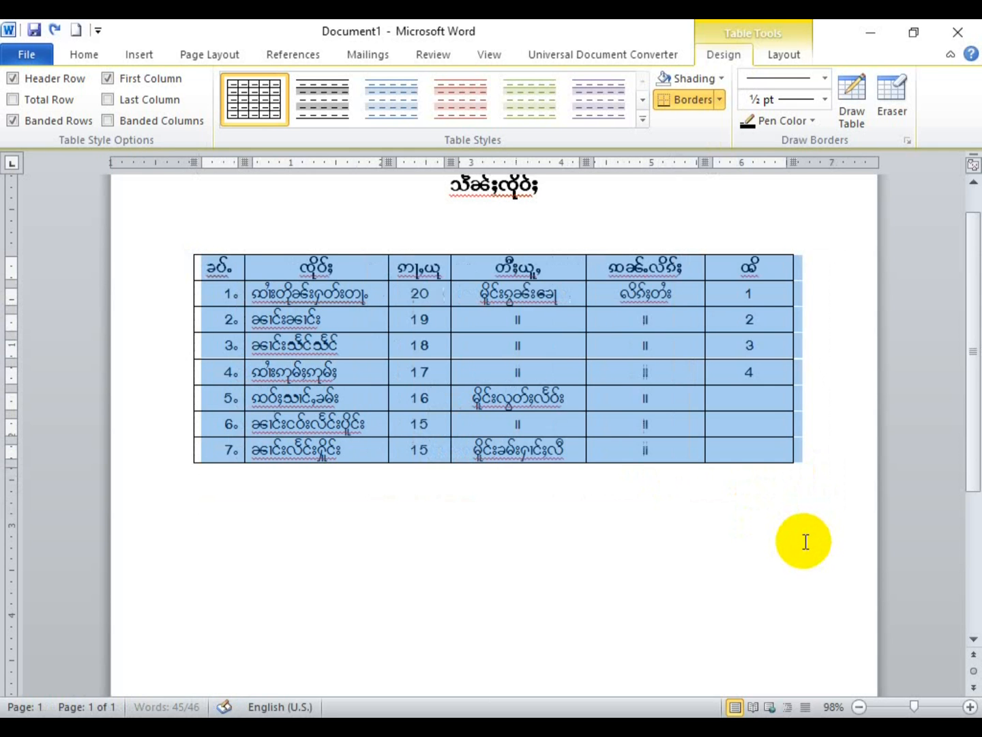
{"action": "key", "text": "ctrl+z"}
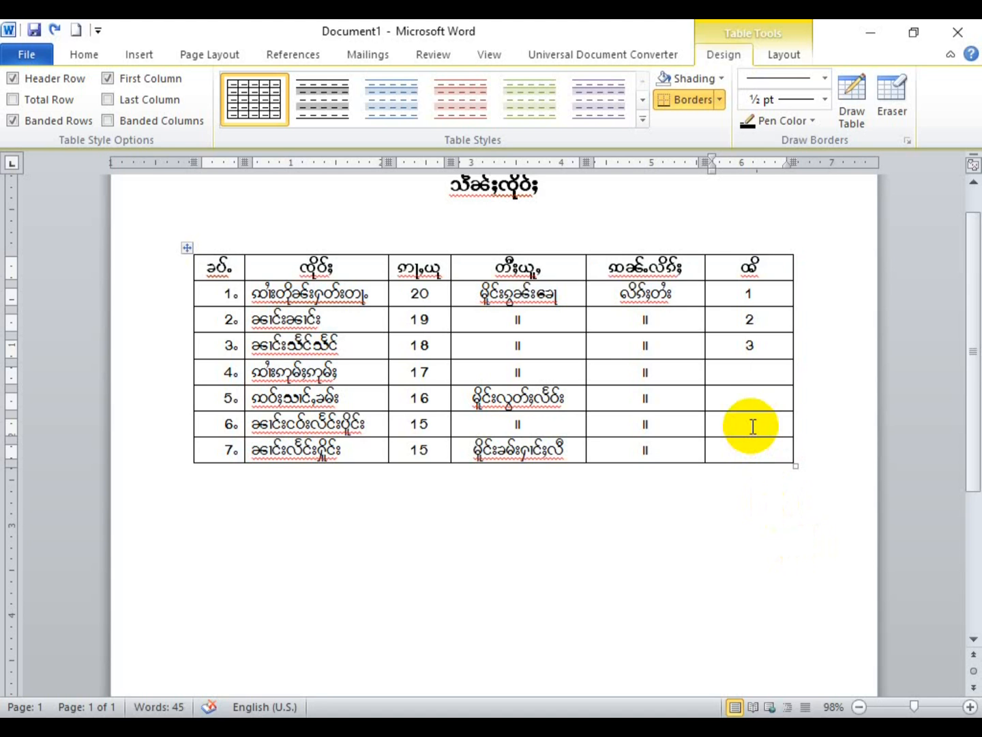
{"action": "left_click", "coordinate": [764, 457]}
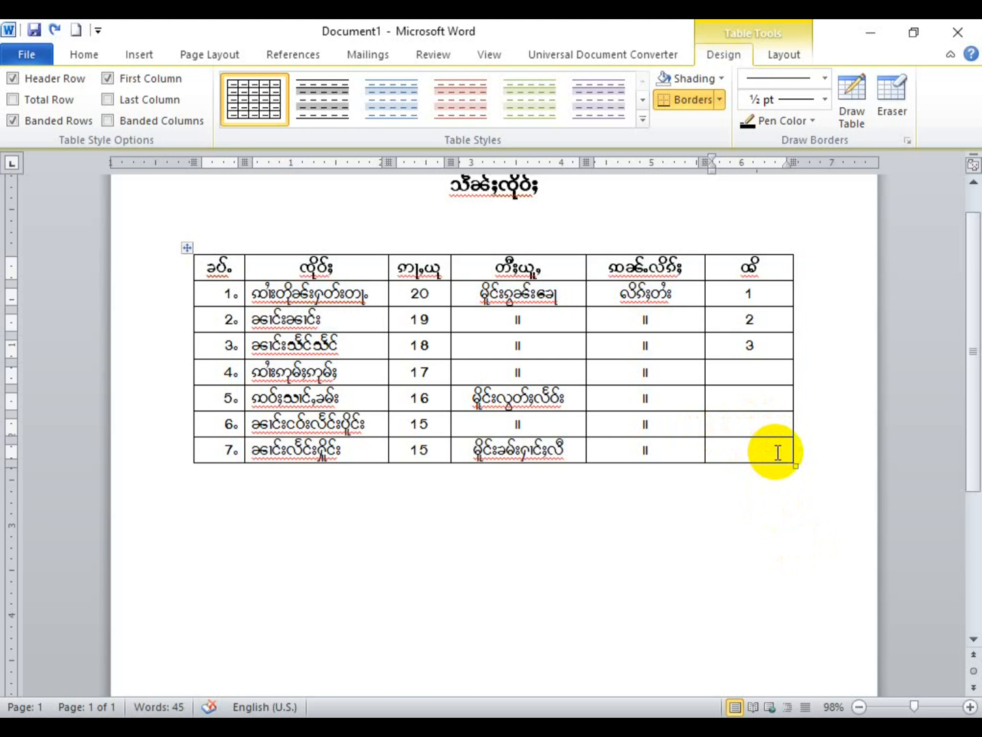
Step: Try grey banded, blue and light blue table styles, then revert to Table Grid
{"action": "left_click", "coordinate": [324, 92]}
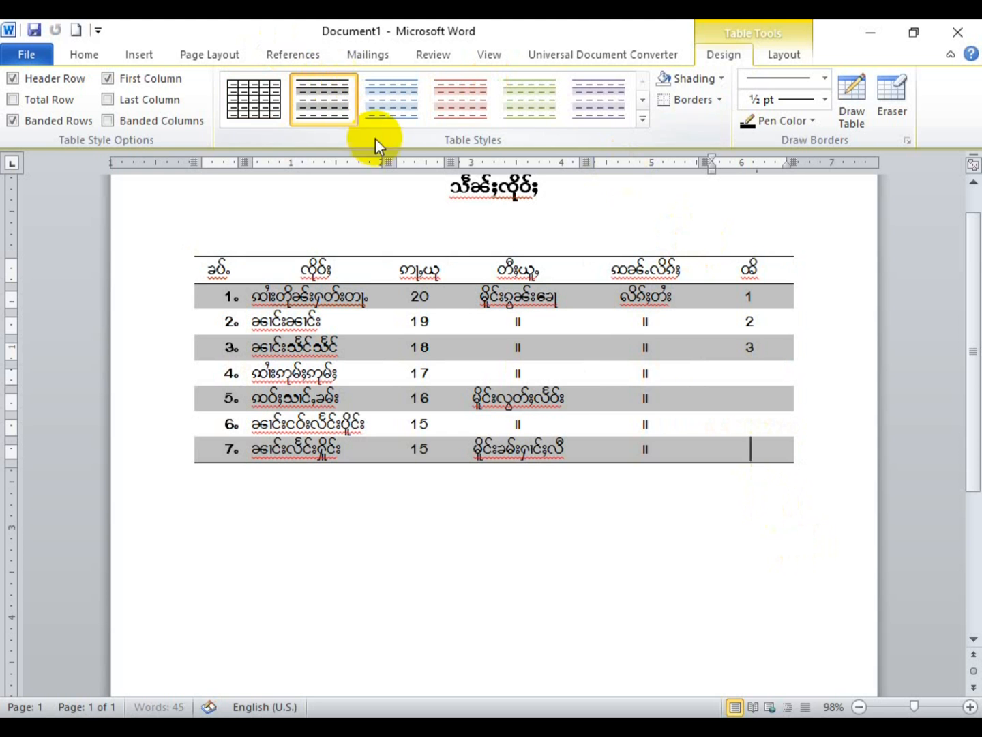
{"action": "left_click", "coordinate": [641, 125]}
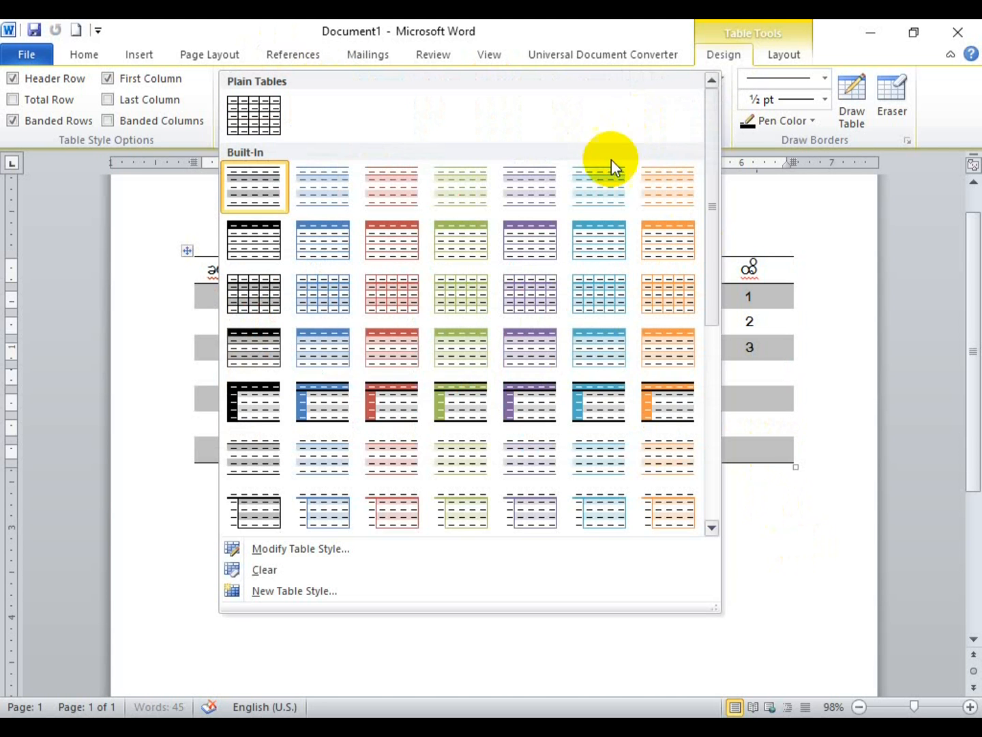
{"action": "left_click", "coordinate": [320, 396]}
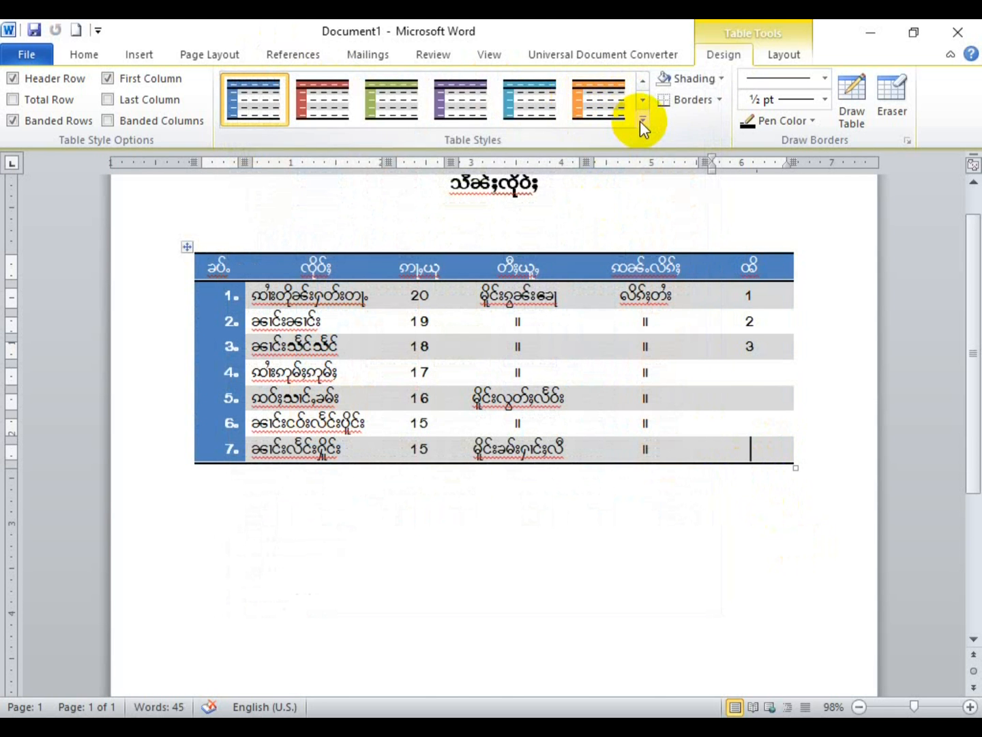
{"action": "left_click", "coordinate": [642, 120]}
{"action": "left_click", "coordinate": [329, 513]}
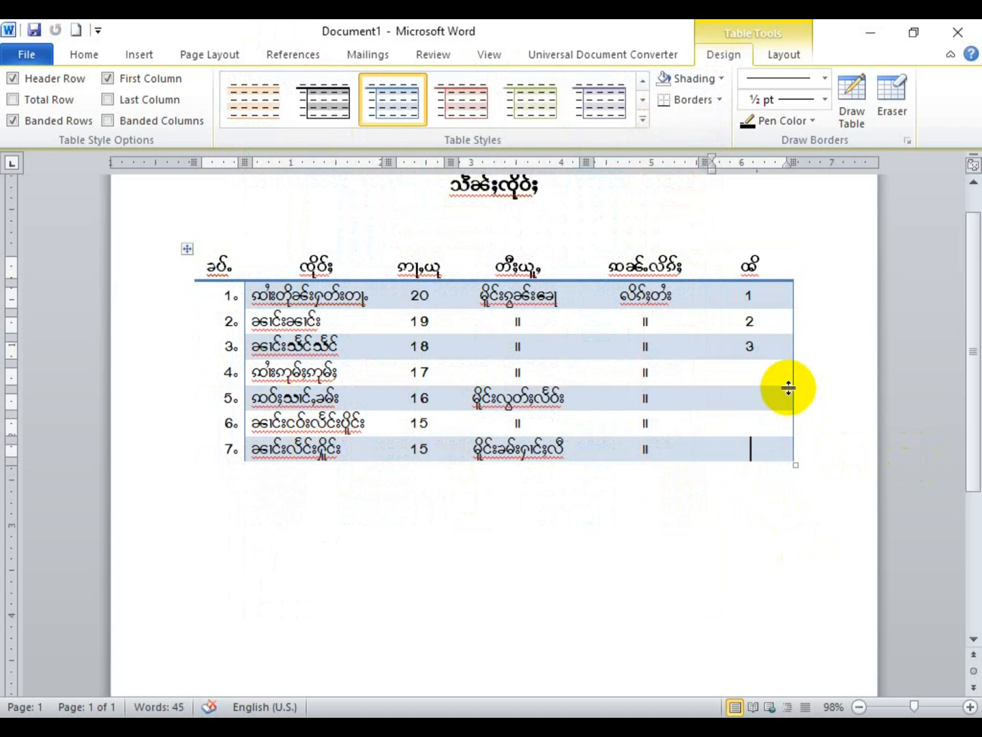
{"action": "left_click", "coordinate": [641, 113]}
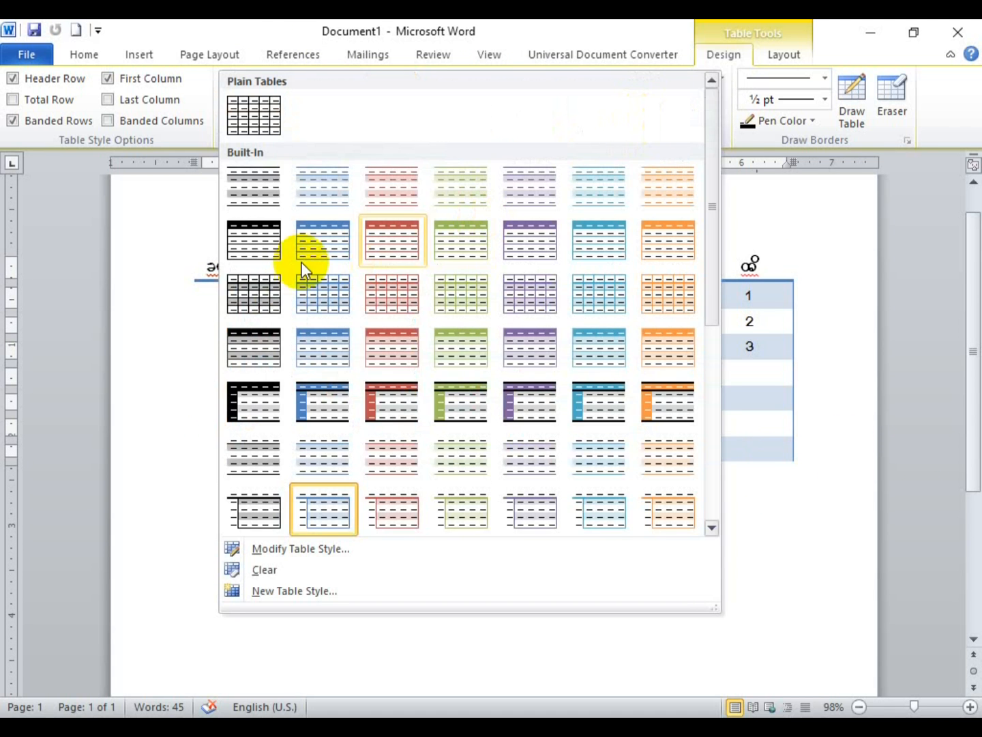
{"action": "left_click", "coordinate": [274, 193]}
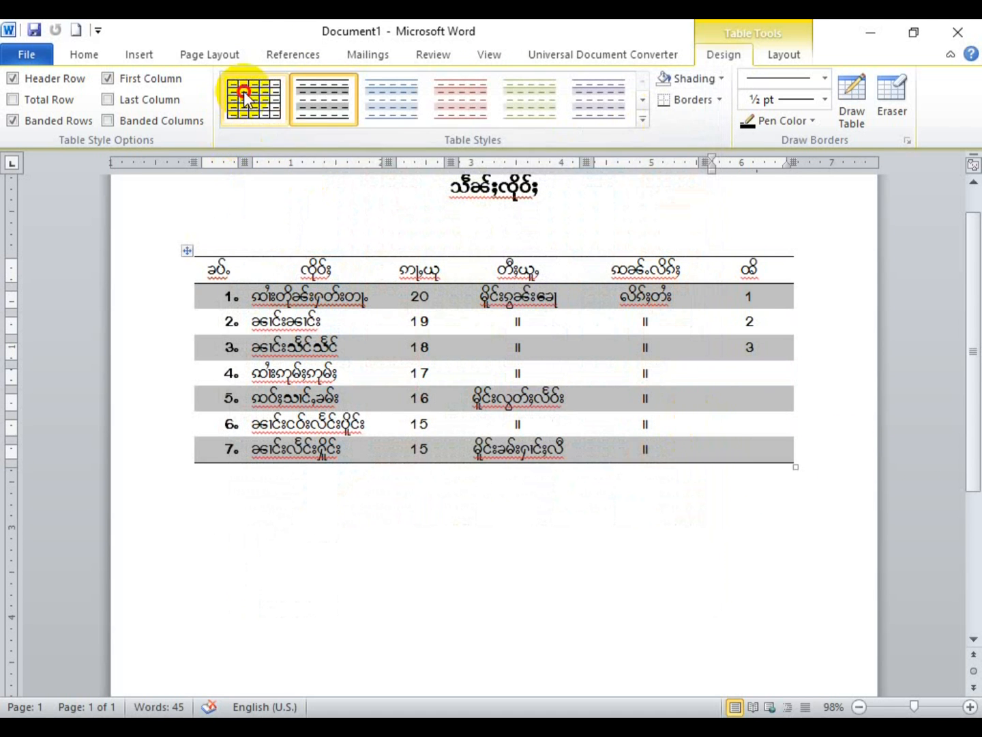
{"action": "left_click", "coordinate": [254, 99]}
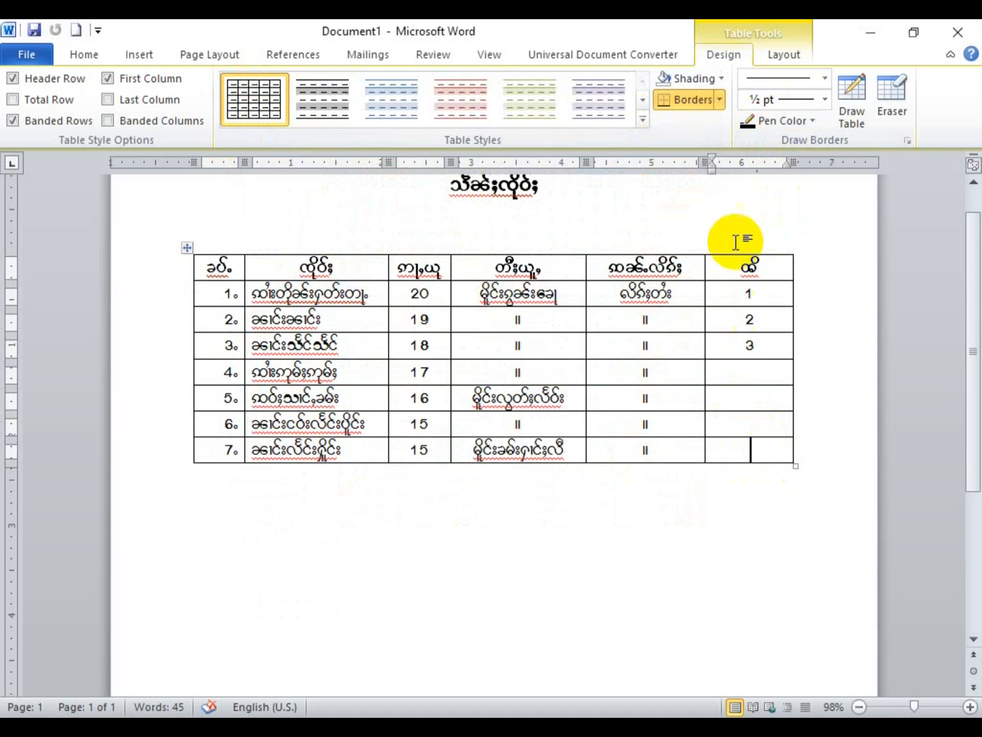
{"action": "left_click", "coordinate": [720, 78]}
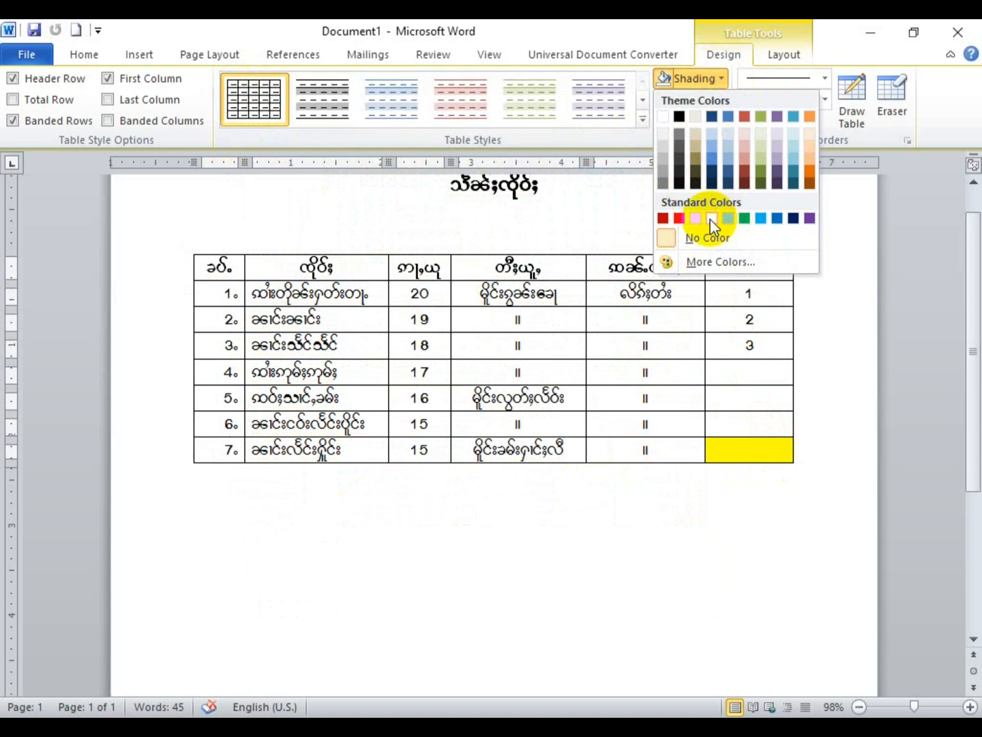
Step: Shade the last-column cell holding 1 yellow and row 2 of the table green
{"action": "left_click", "coordinate": [763, 317]}
{"action": "double_click", "coordinate": [748, 293]}
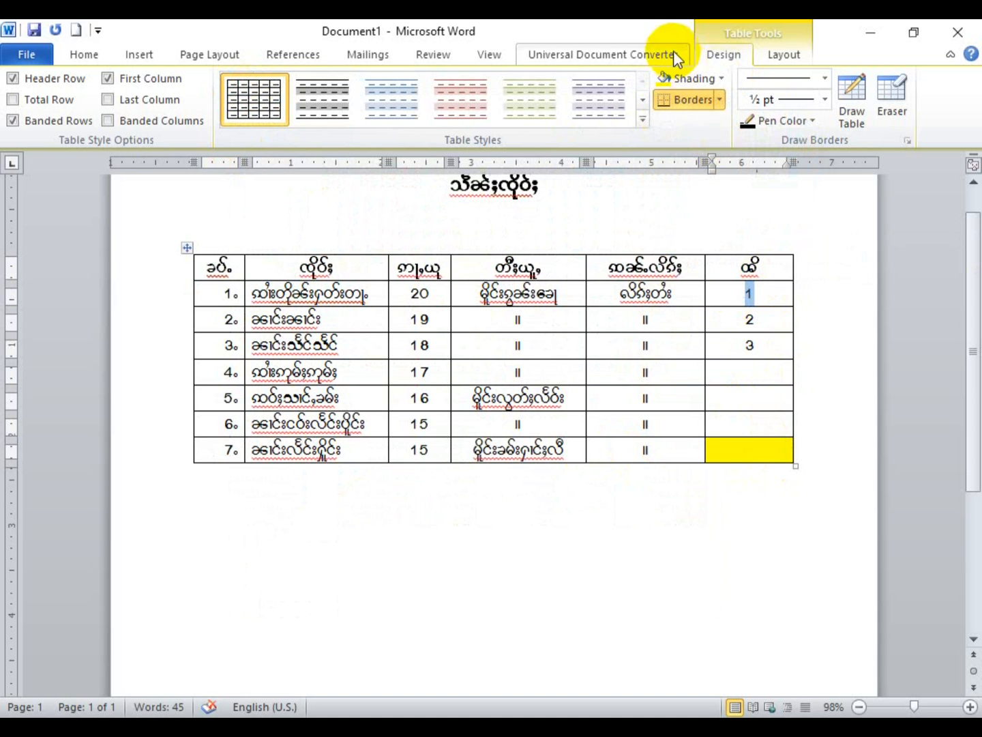
{"action": "left_click", "coordinate": [679, 78]}
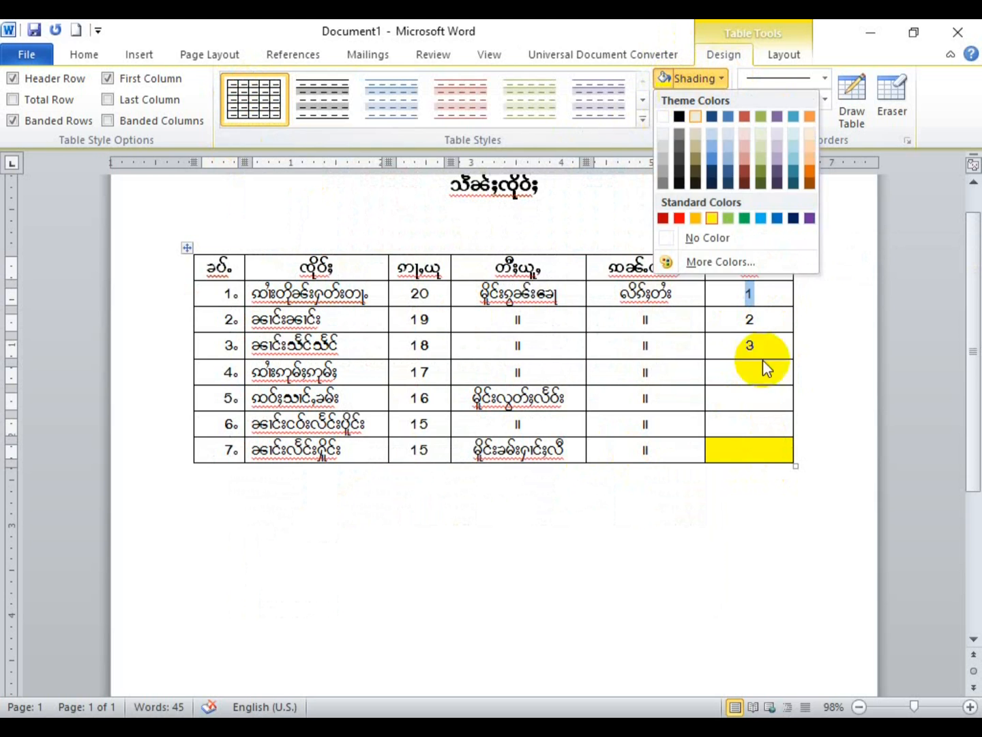
{"action": "left_click", "coordinate": [713, 217]}
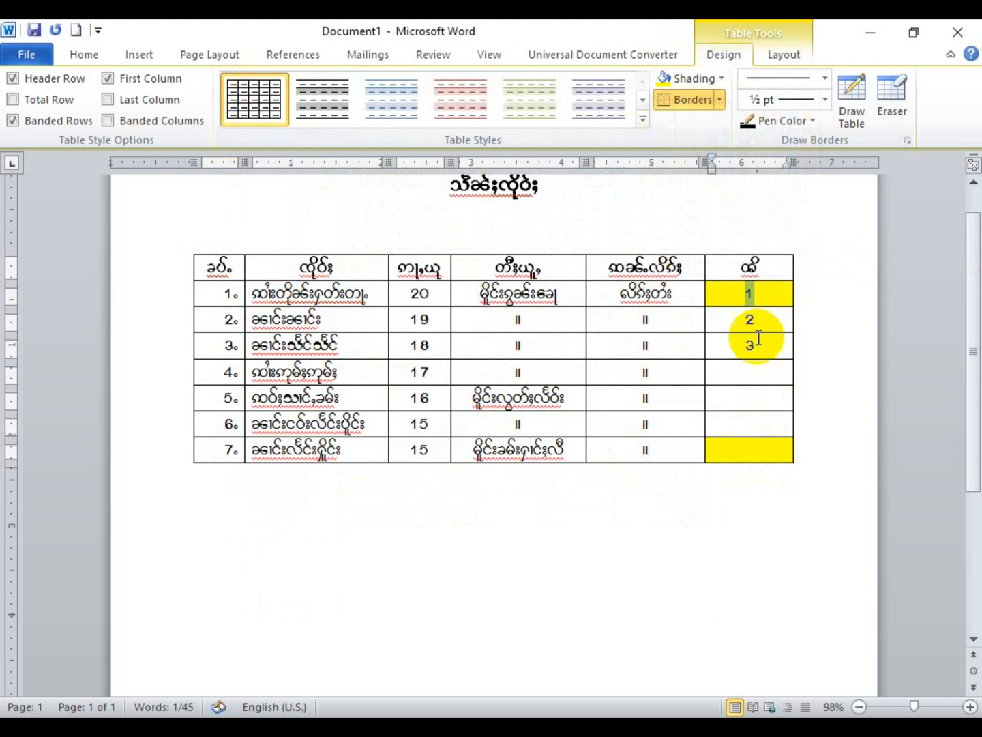
{"action": "mouse_move", "coordinate": [751, 321]}
{"action": "left_mouse_down"}
{"action": "mouse_move", "coordinate": [295, 303]}
{"action": "mouse_move", "coordinate": [235, 314]}
{"action": "mouse_move", "coordinate": [225, 331]}
{"action": "left_mouse_up"}
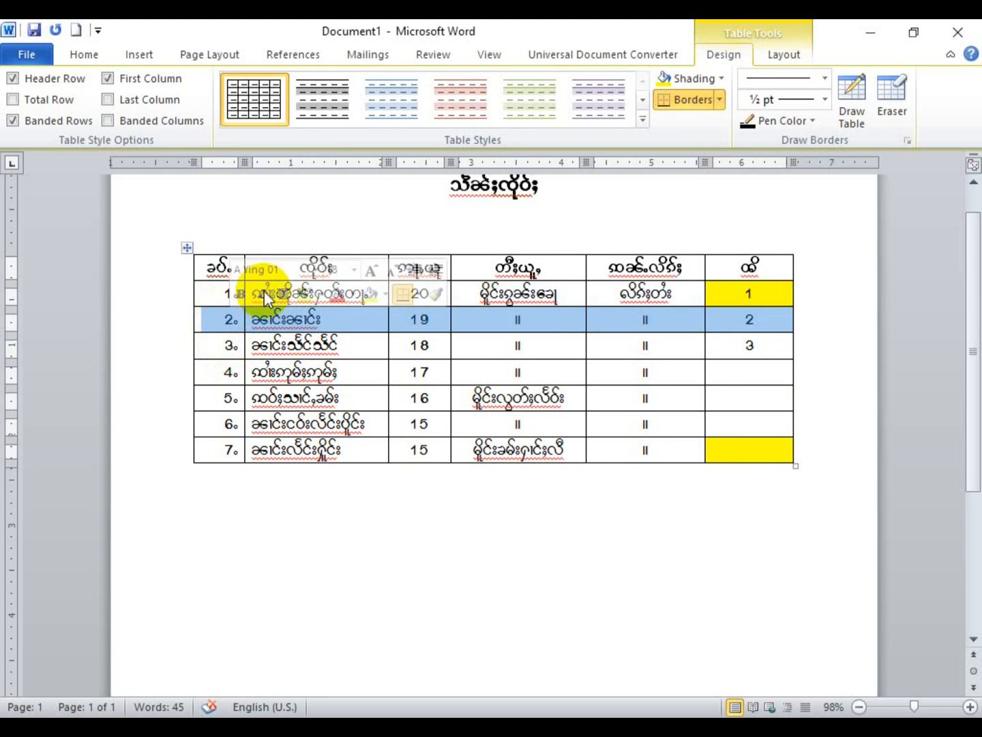
{"action": "left_click", "coordinate": [722, 78]}
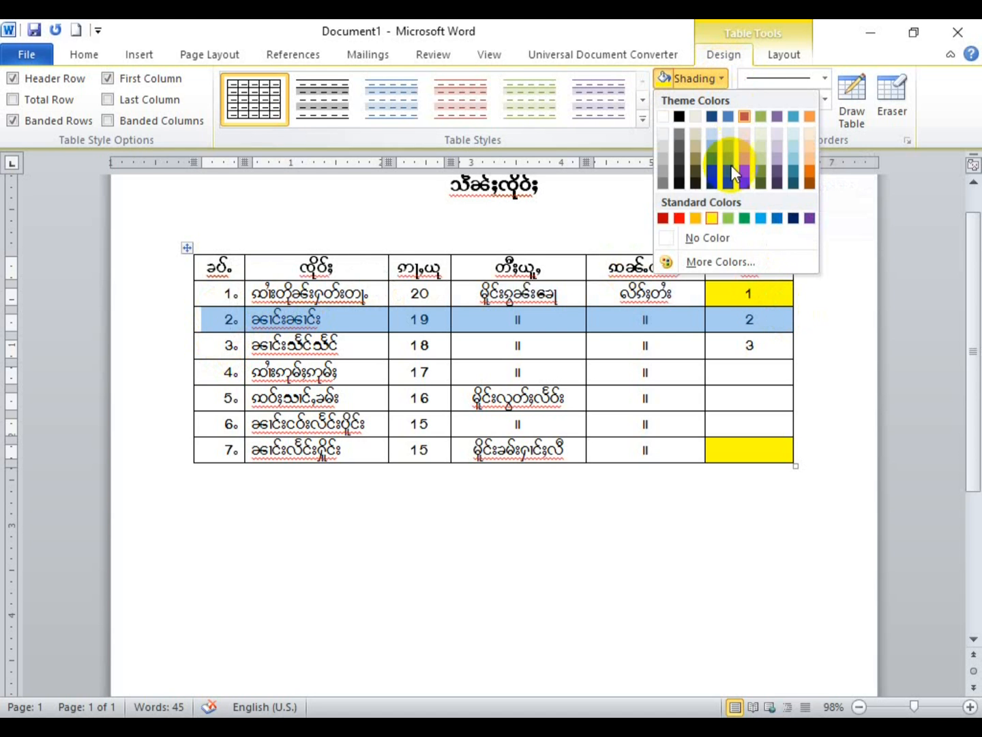
{"action": "left_click", "coordinate": [744, 219]}
Step: Shade row 4 red, then remove that red shading again
{"action": "mouse_move", "coordinate": [214, 373]}
{"action": "left_mouse_down"}
{"action": "mouse_move", "coordinate": [501, 355]}
{"action": "mouse_move", "coordinate": [744, 366]}
{"action": "left_mouse_up"}
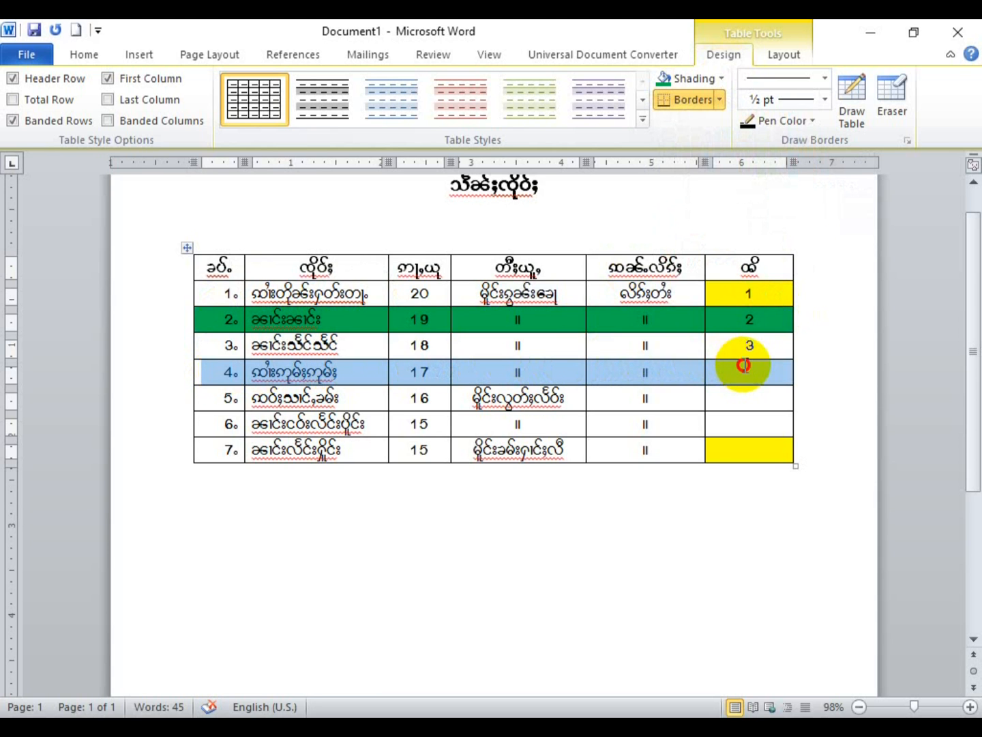
{"action": "left_click", "coordinate": [724, 78]}
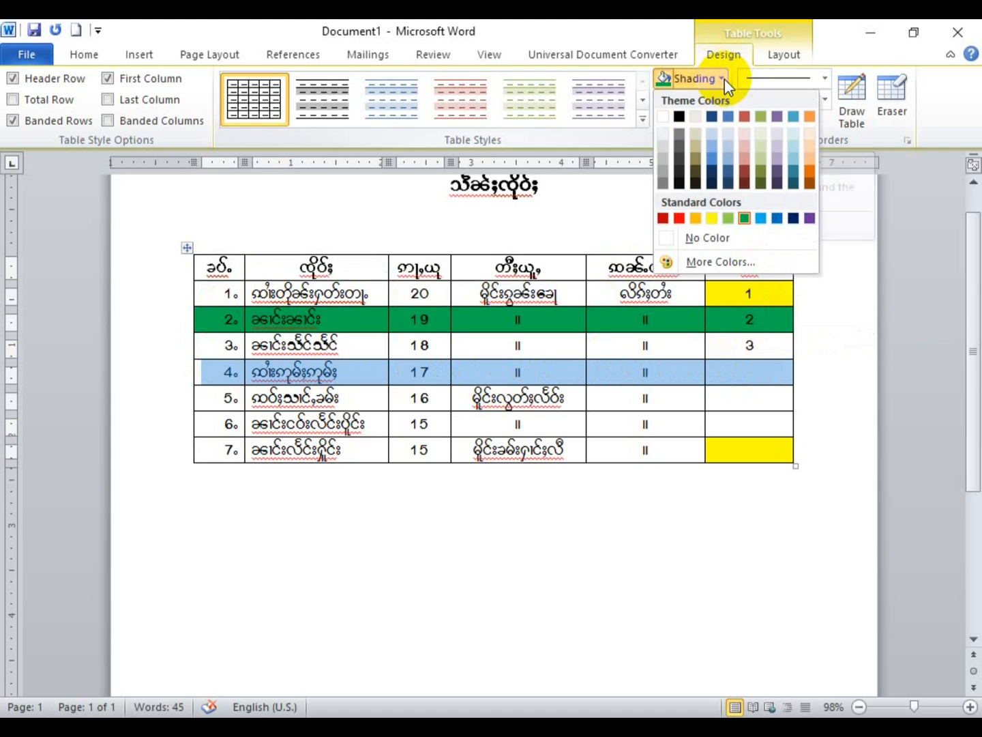
{"action": "left_click", "coordinate": [682, 219]}
{"action": "left_click", "coordinate": [754, 399]}
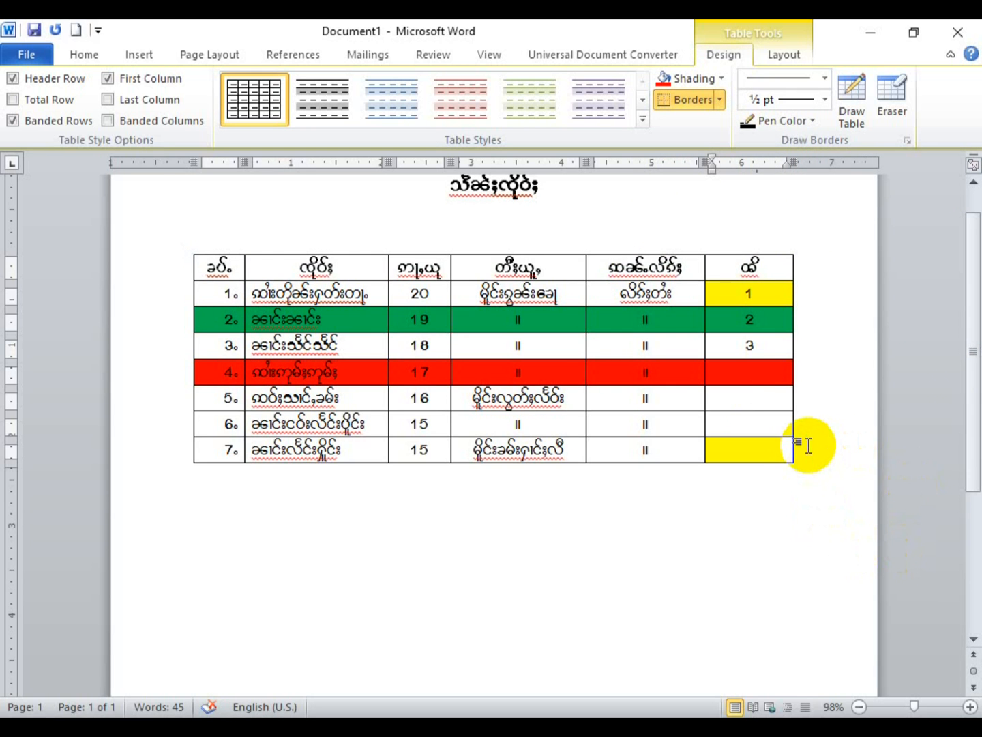
{"action": "left_click_drag", "start_coordinate": [778, 372], "coordinate": [222, 359]}
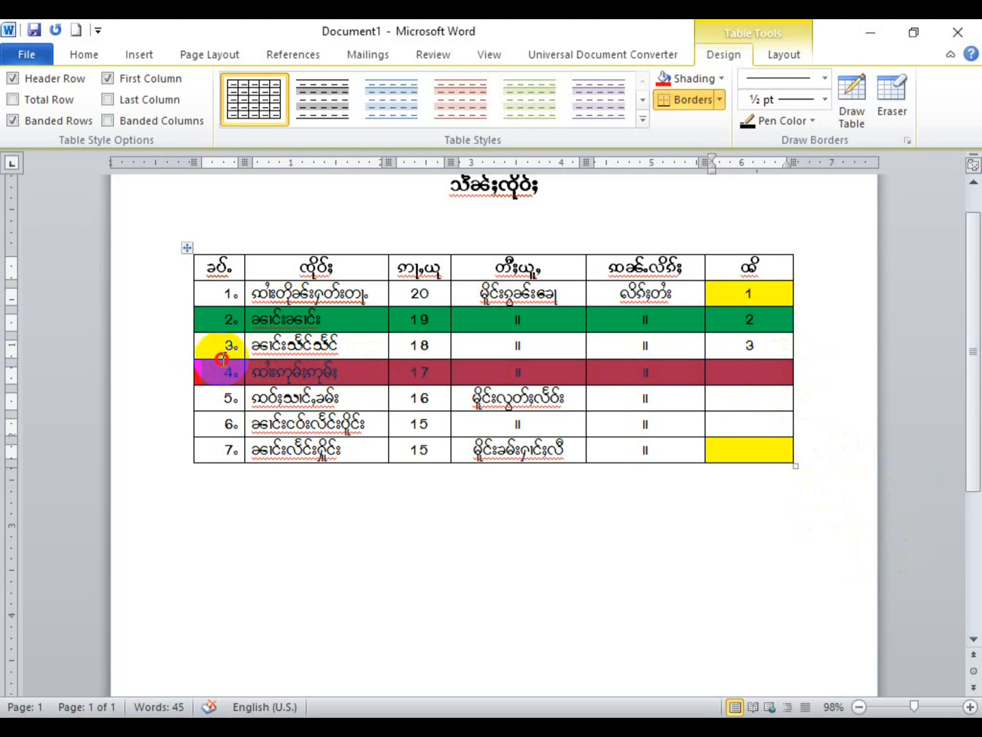
{"action": "left_click", "coordinate": [720, 79]}
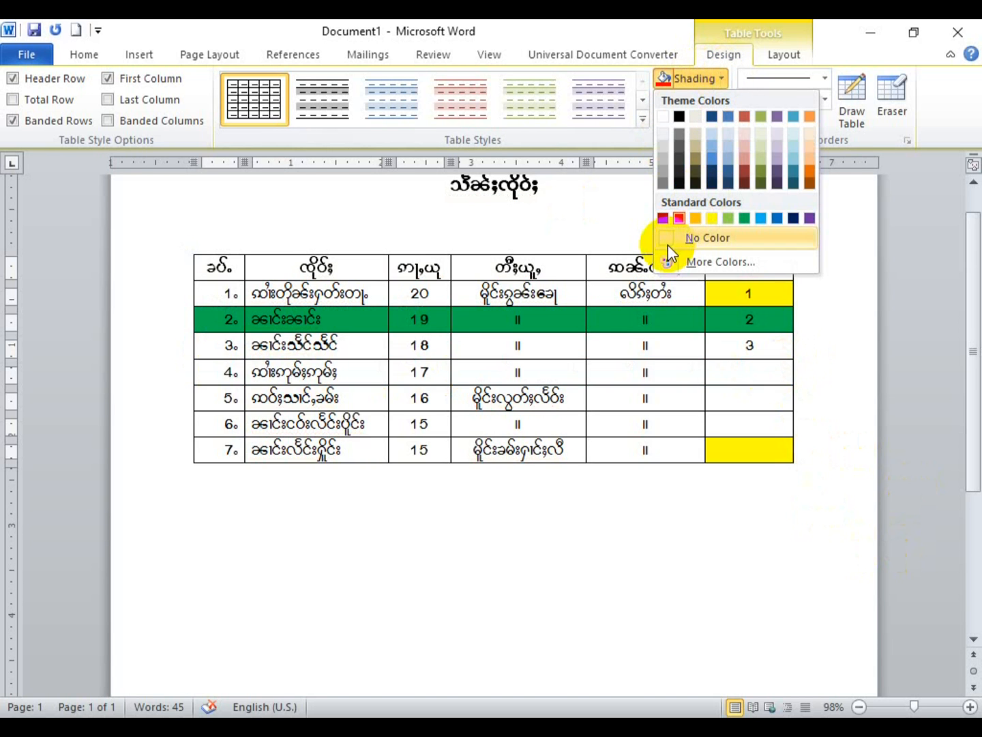
{"action": "left_click", "coordinate": [669, 242]}
Step: Select the whole table and set its Shading to No Color
{"action": "mouse_move", "coordinate": [783, 294]}
{"action": "left_mouse_down"}
{"action": "mouse_move", "coordinate": [777, 292]}
{"action": "mouse_move", "coordinate": [785, 321]}
{"action": "left_mouse_up"}
{"action": "left_click_drag", "start_coordinate": [782, 447], "coordinate": [215, 273]}
{"action": "left_click", "coordinate": [688, 79]}
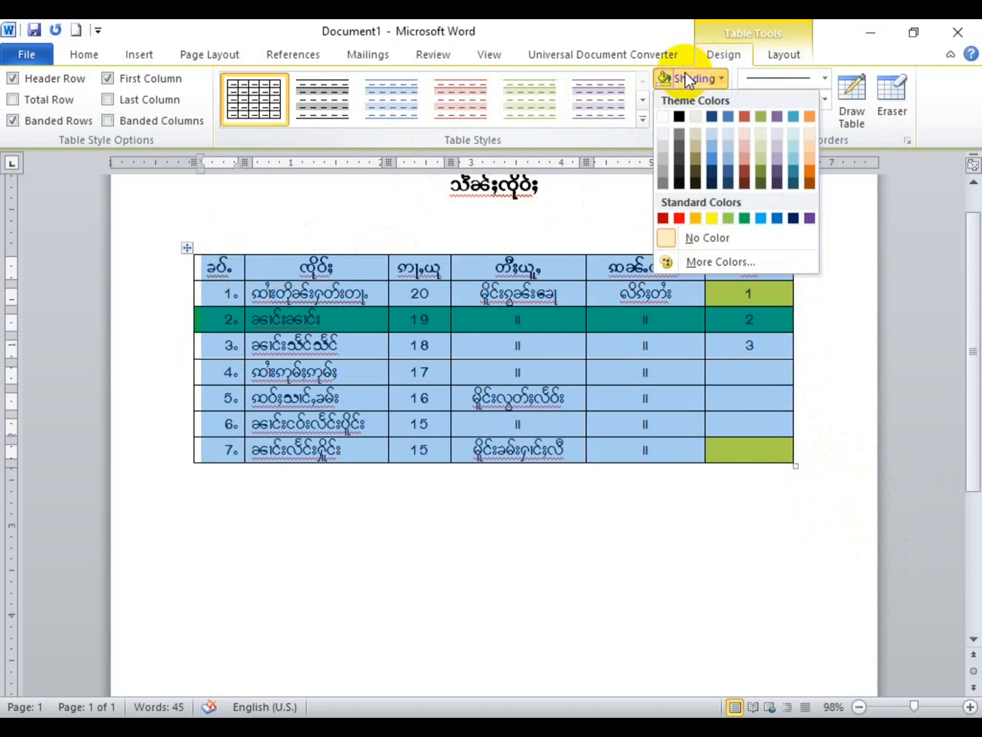
{"action": "left_click", "coordinate": [664, 238]}
{"action": "left_click", "coordinate": [749, 419]}
{"action": "scroll", "coordinate": [750, 419], "scroll_direction": "up", "scroll_amount": 2}
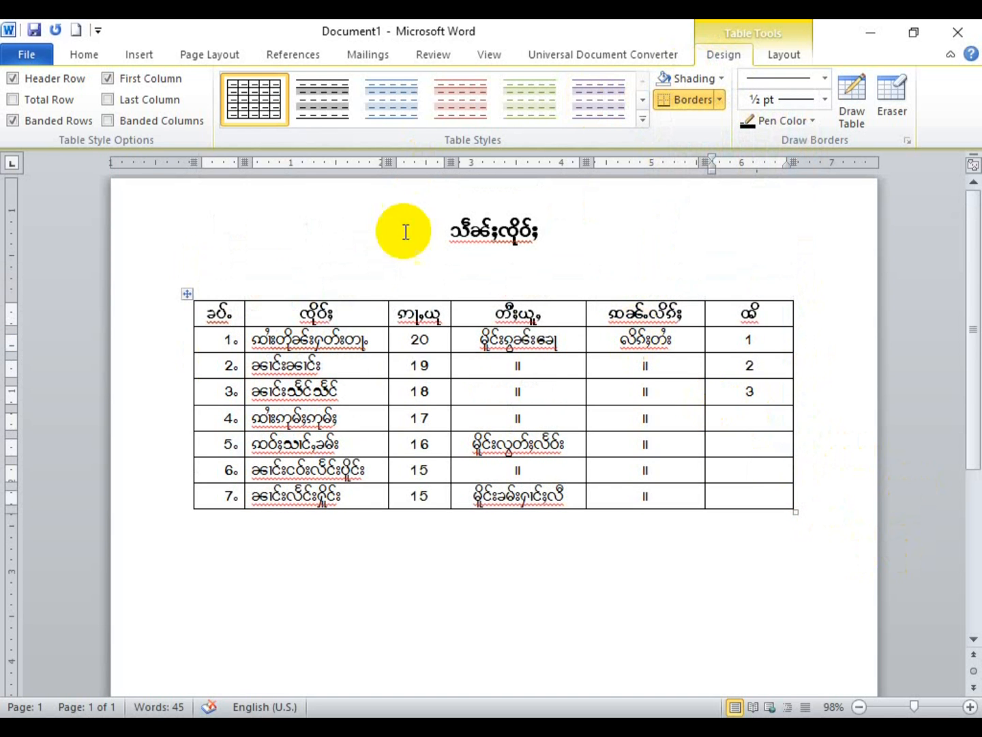
Step: Select the whole Myanmar table and apply No Border so its grid lines disappear
{"action": "left_click", "coordinate": [560, 243]}
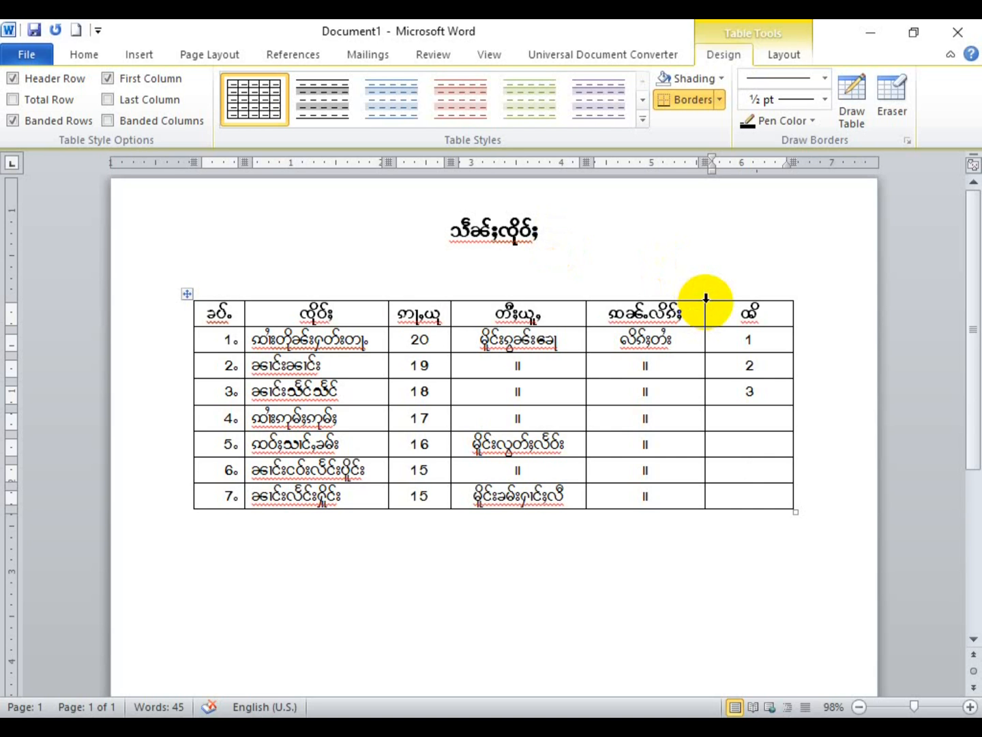
{"action": "left_click", "coordinate": [189, 294]}
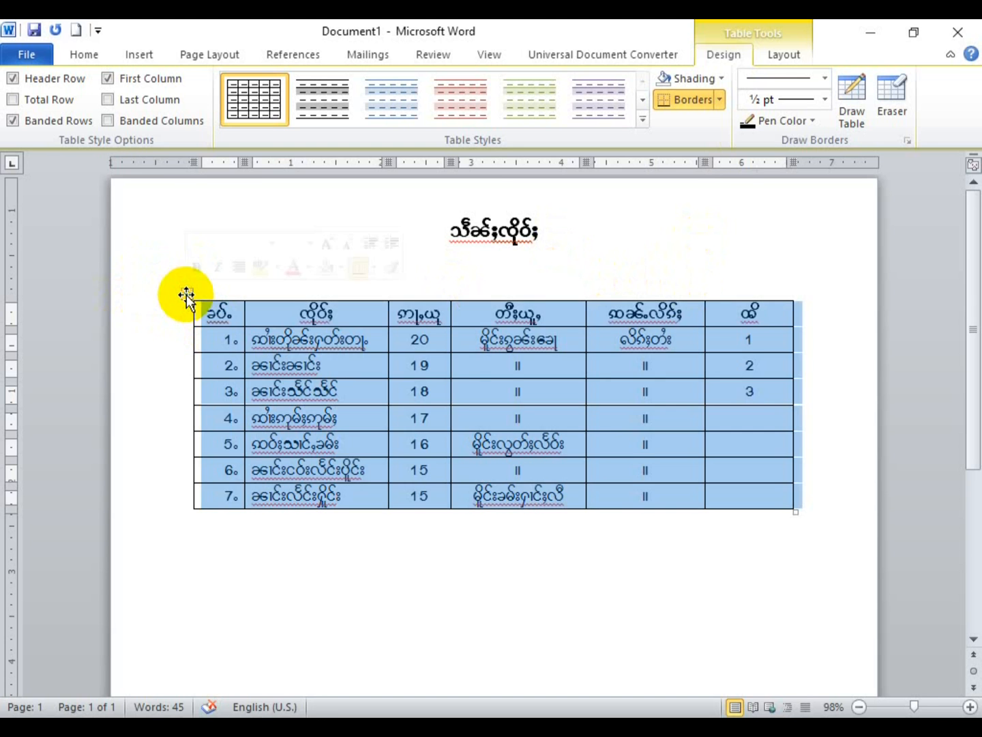
{"action": "left_click", "coordinate": [721, 96]}
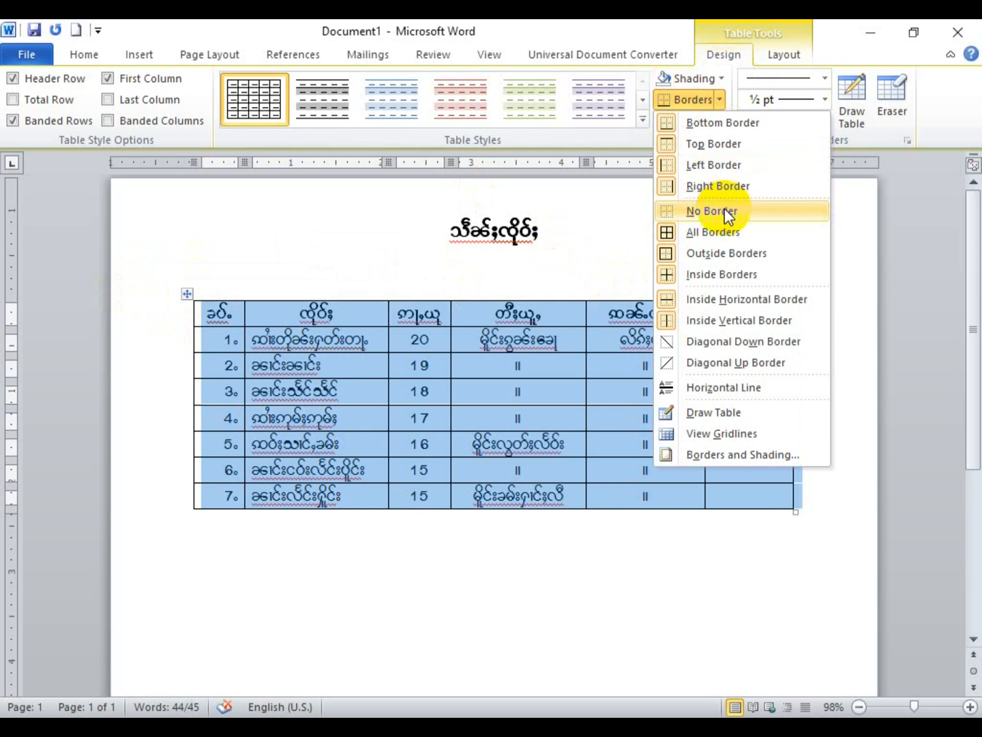
{"action": "left_click", "coordinate": [727, 213]}
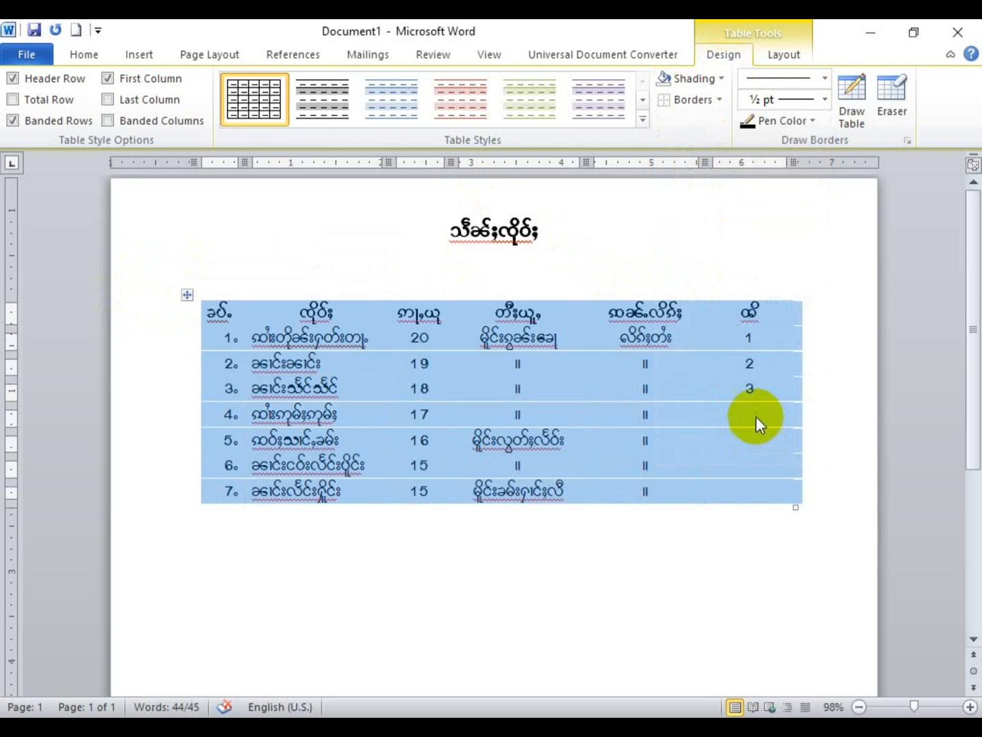
{"action": "left_click", "coordinate": [756, 417]}
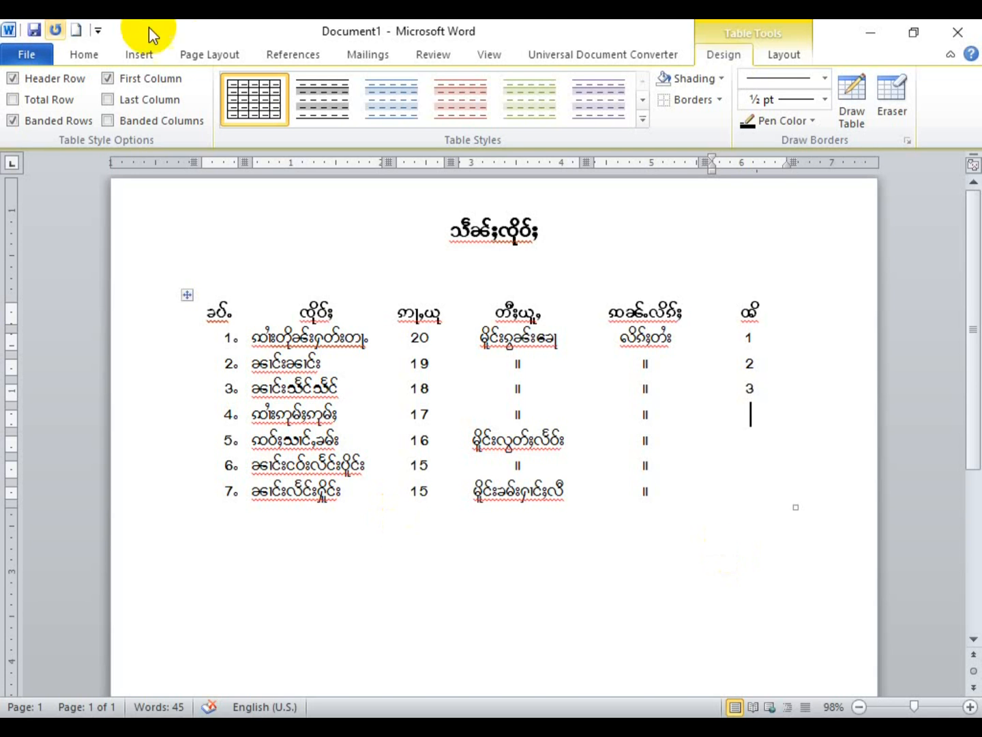
Step: Place the caret on a new line below the borderless table and show the Insert Table grid
{"action": "scroll", "coordinate": [666, 476], "scroll_direction": "down", "scroll_amount": 2}
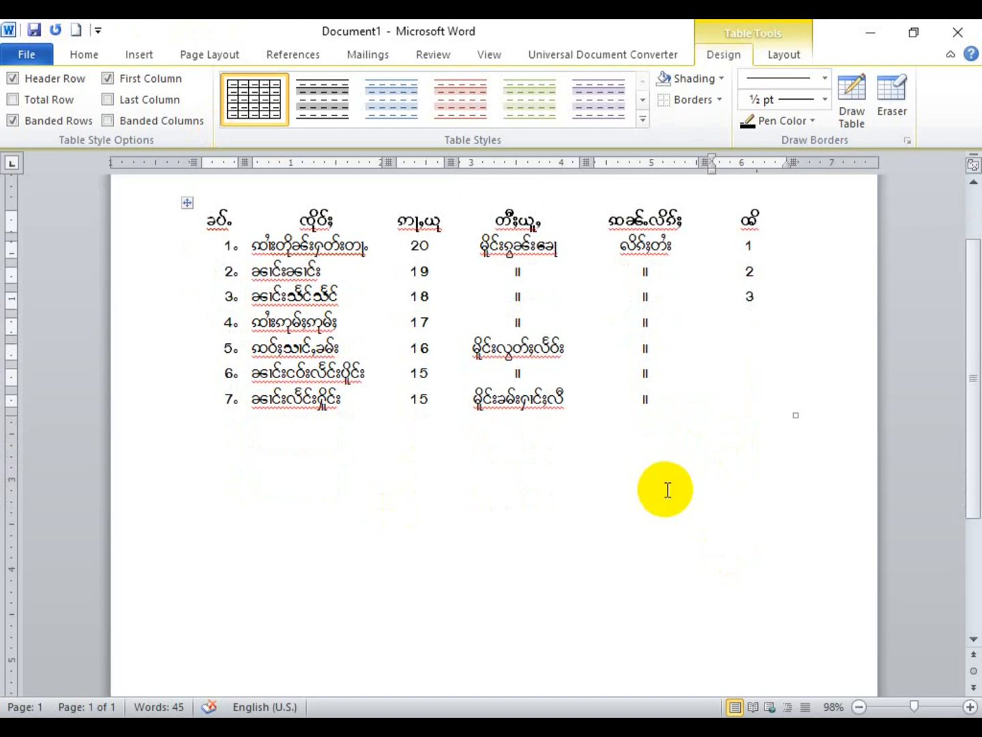
{"action": "left_click", "coordinate": [690, 404]}
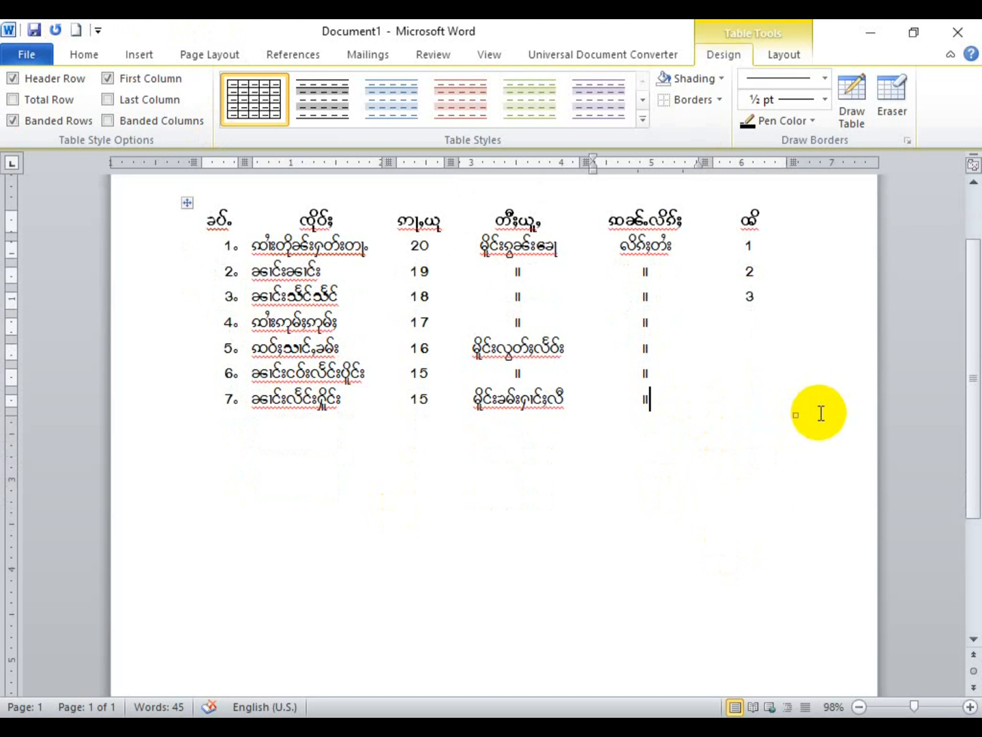
{"action": "left_click", "coordinate": [573, 507]}
{"action": "double_click", "coordinate": [577, 505]}
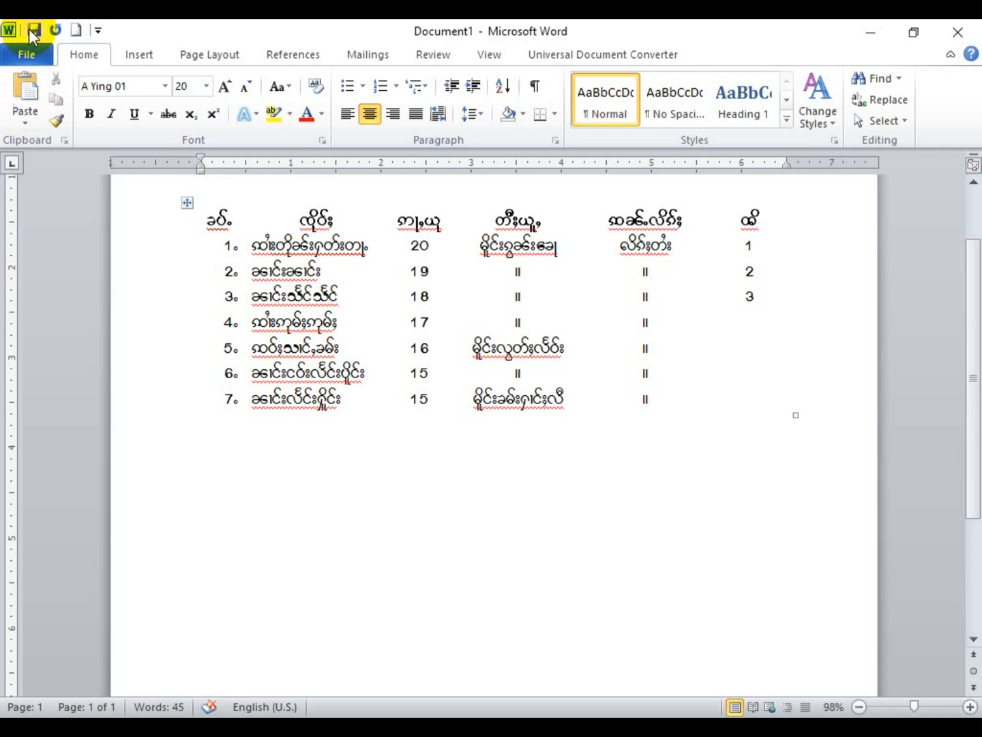
{"action": "left_click", "coordinate": [140, 55]}
{"action": "left_click", "coordinate": [121, 102]}
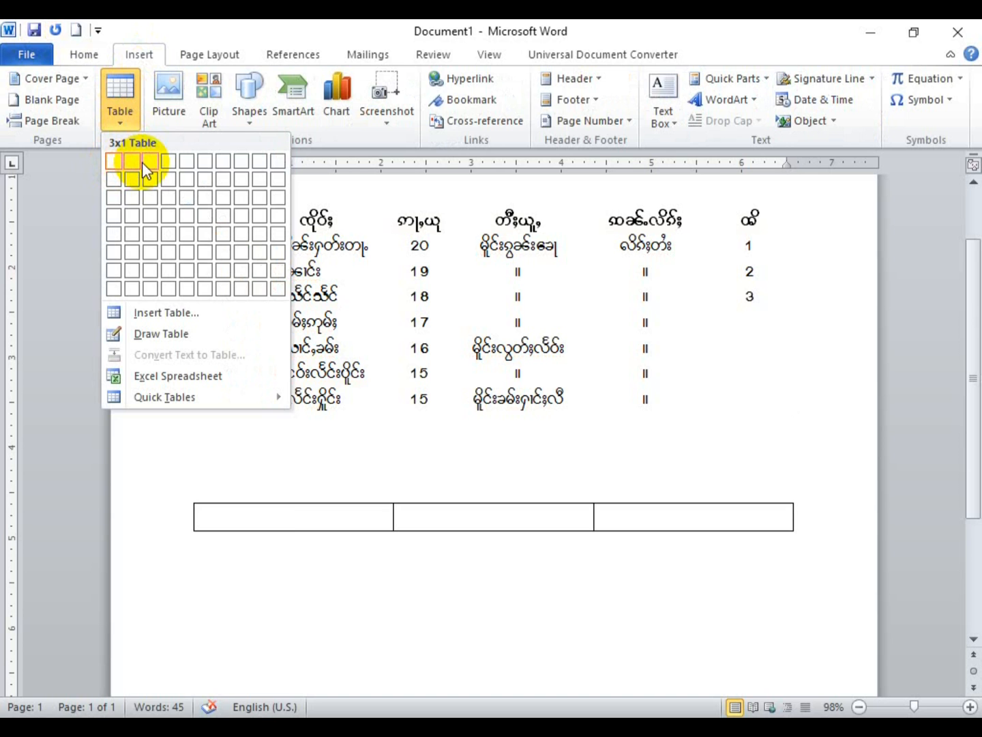
Step: Insert a 3x1 table, switch to Times New Roman, and type No in the first cell
{"action": "left_click", "coordinate": [142, 162]}
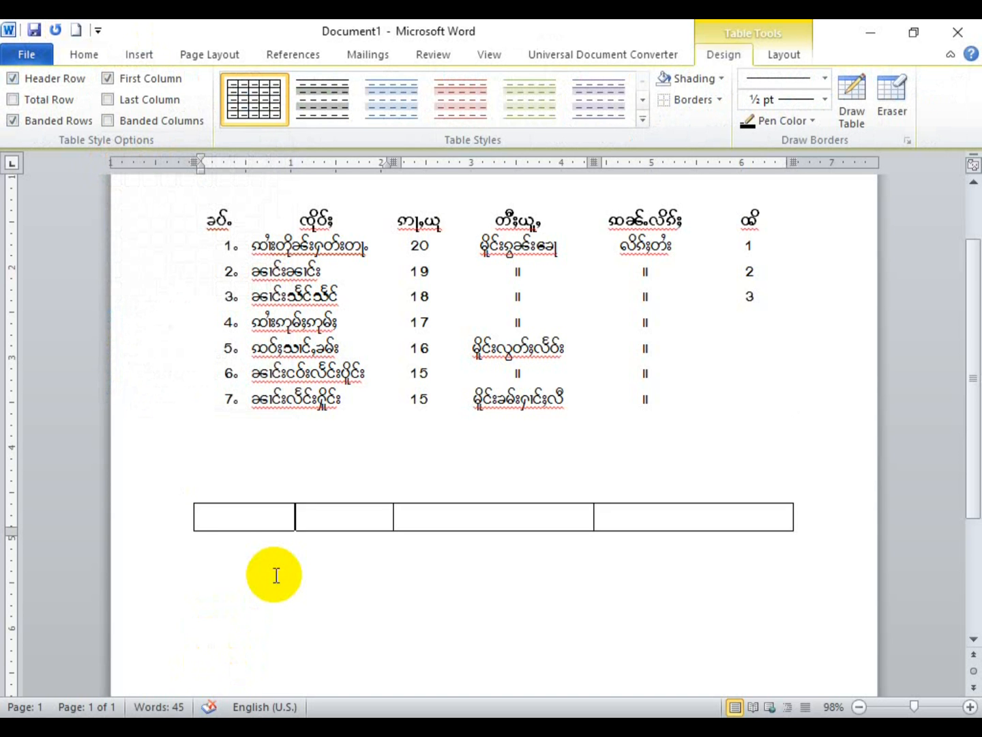
{"action": "key", "text": "super+space"}
{"action": "key", "text": "super+space"}
{"action": "key", "text": "super+space"}
{"action": "key", "text": "super+space"}
{"action": "key", "text": "super+space"}
{"action": "key", "text": "super+space"}
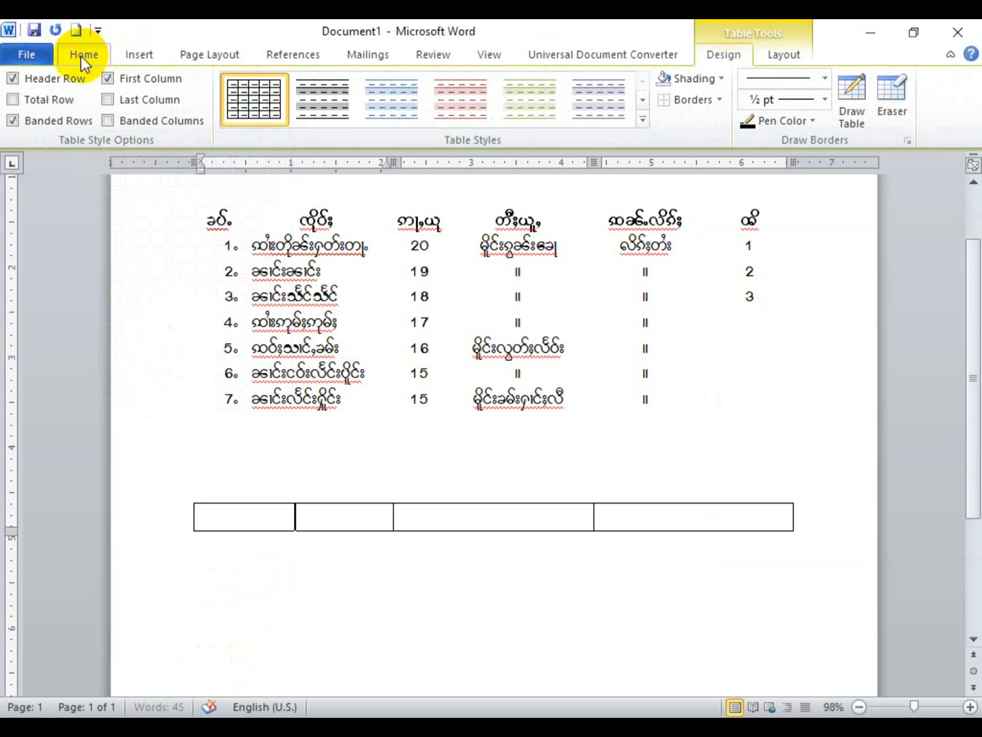
{"action": "left_click", "coordinate": [83, 55]}
{"action": "left_click", "coordinate": [138, 83]}
{"action": "type", "text": "t"}
{"action": "key", "text": "Return"}
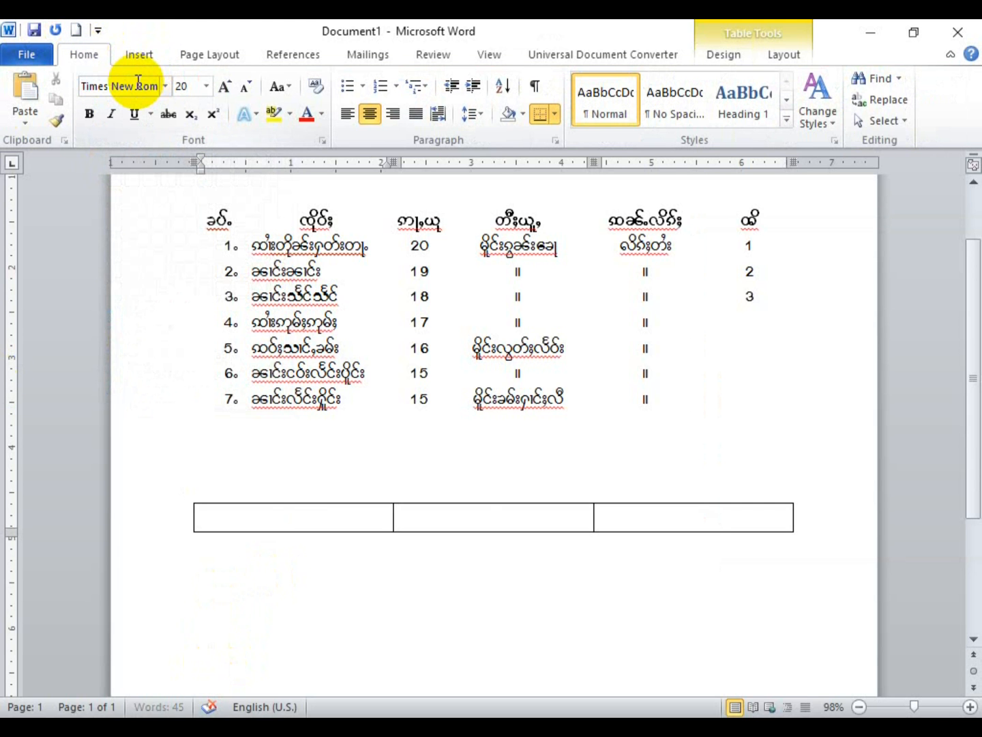
{"action": "type", "text": "No"}
{"action": "key", "text": "Tab"}
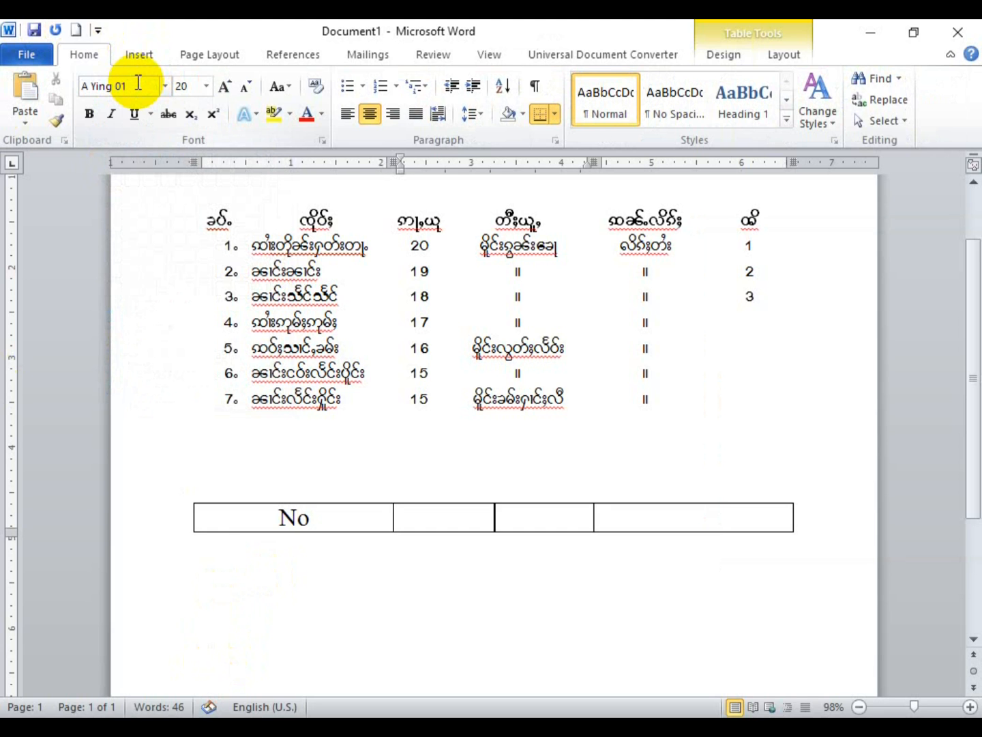
{"action": "type", "text": "Name"}
{"action": "key", "text": "BackSpace"}
{"action": "key", "text": "BackSpace"}
{"action": "key", "text": "BackSpace"}
{"action": "key", "text": "BackSpace"}
Step: Set the whole row to Times New Roman and fill the other cells with Content and Page
{"action": "left_click_drag", "start_coordinate": [666, 520], "coordinate": [237, 550]}
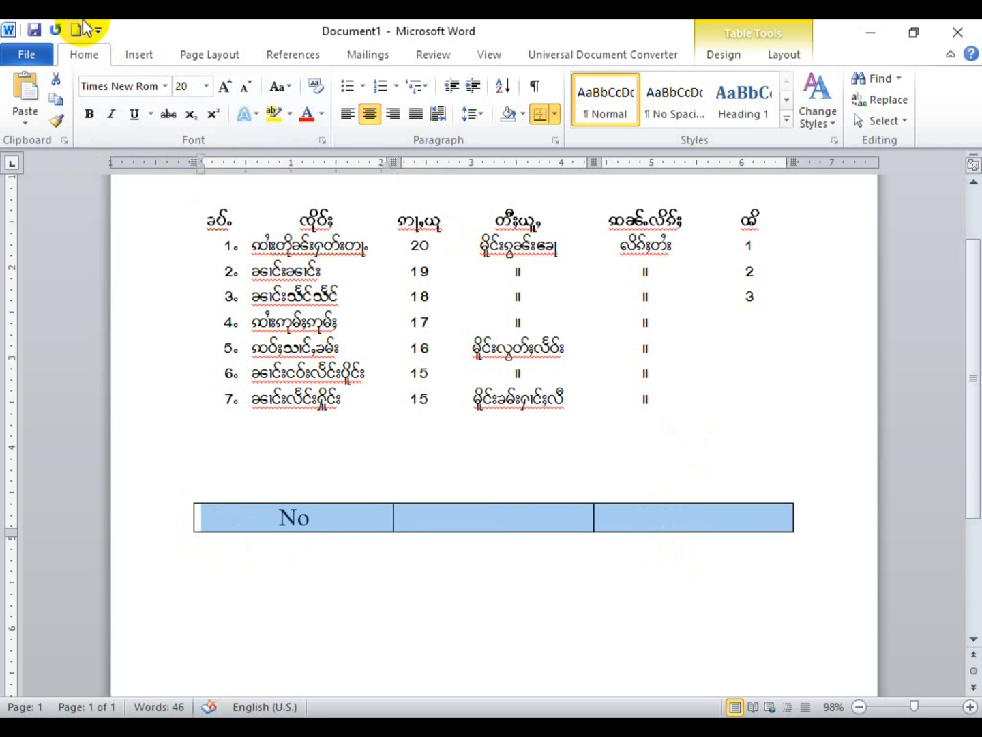
{"action": "left_click", "coordinate": [133, 86]}
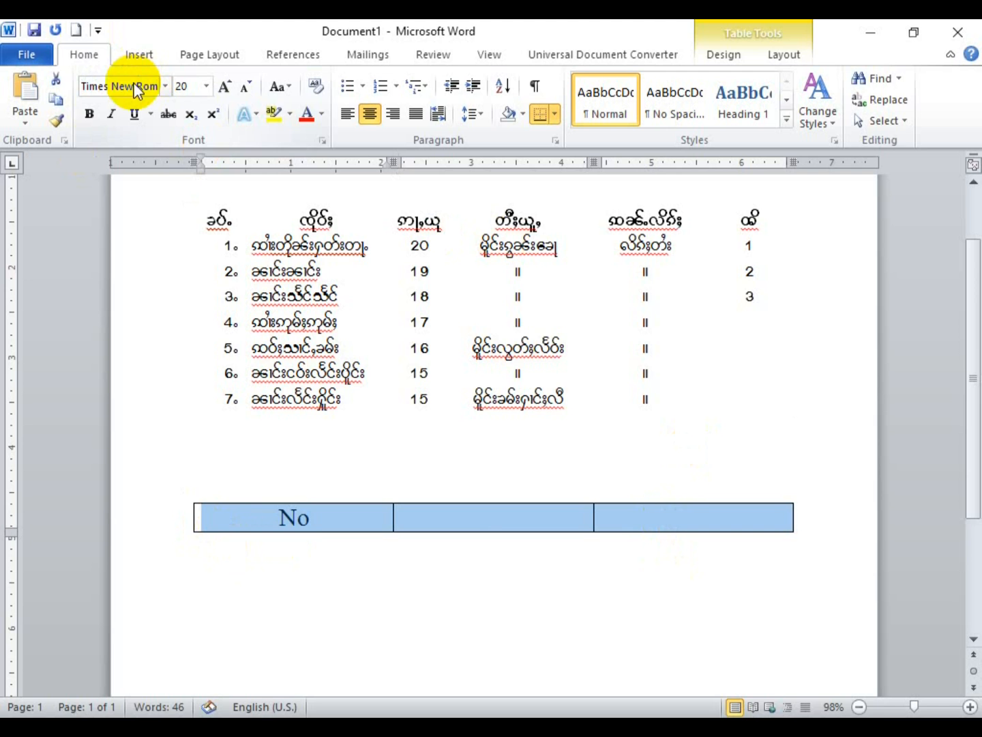
{"action": "left_click", "coordinate": [473, 519]}
{"action": "type", "text": "contec"}
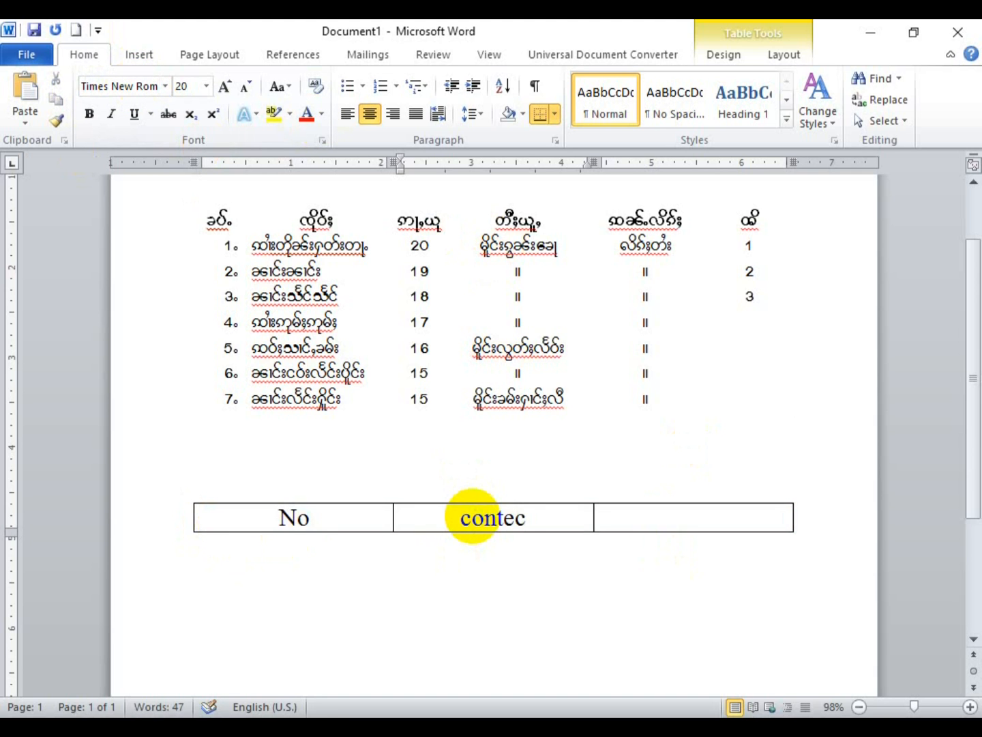
{"action": "key", "text": "BackSpace"}
{"action": "type", "text": "nt"}
{"action": "key", "text": "Tab"}
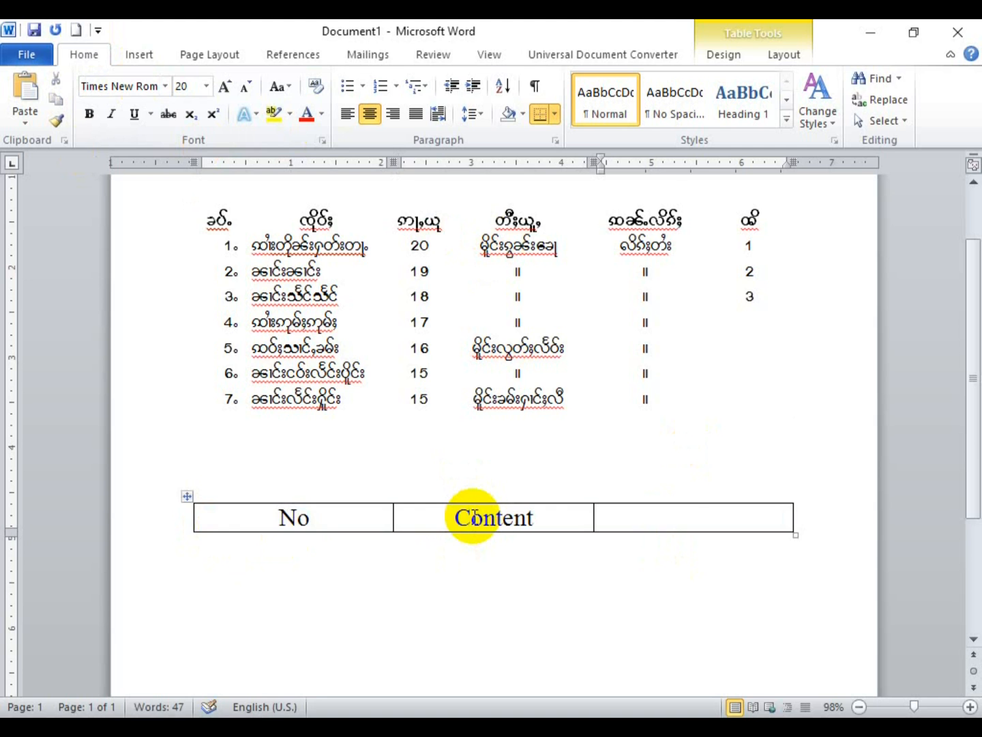
{"action": "type", "text": "P"}
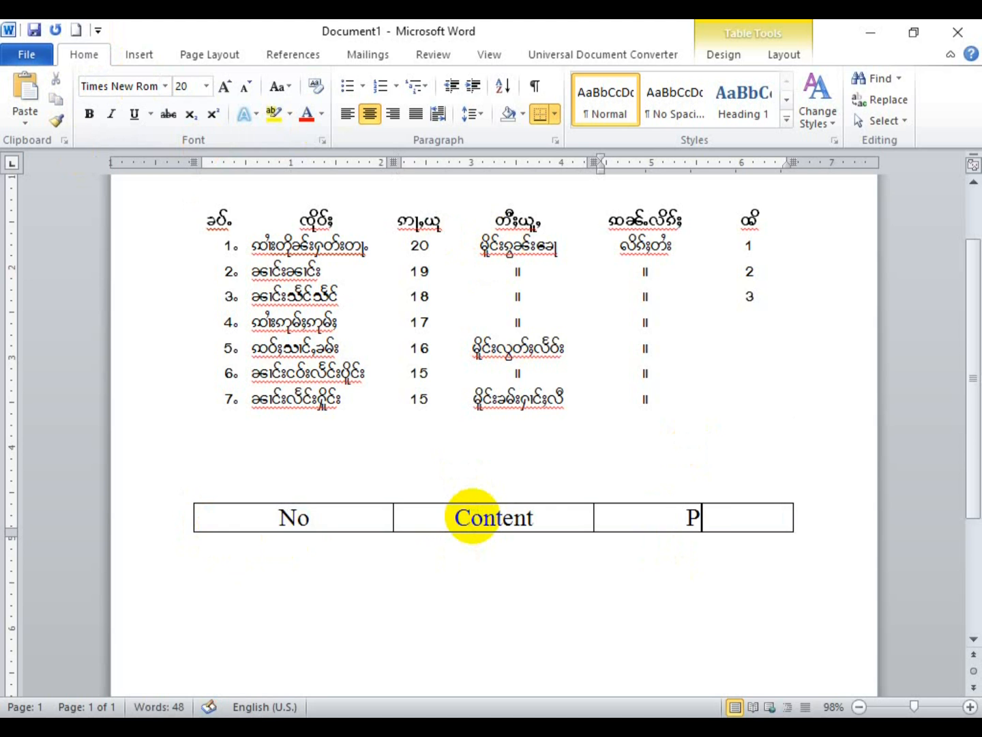
{"action": "type", "text": "age"}
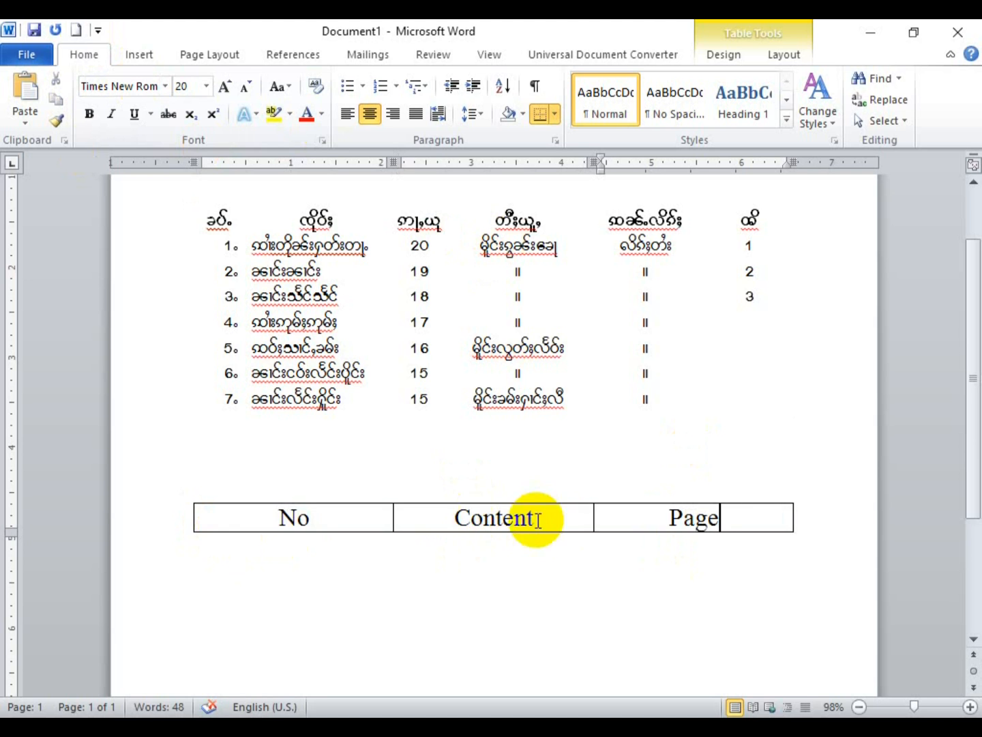
Step: Resize columns so No is narrow and Content is the widest
{"action": "left_click_drag", "start_coordinate": [392, 518], "coordinate": [268, 519]}
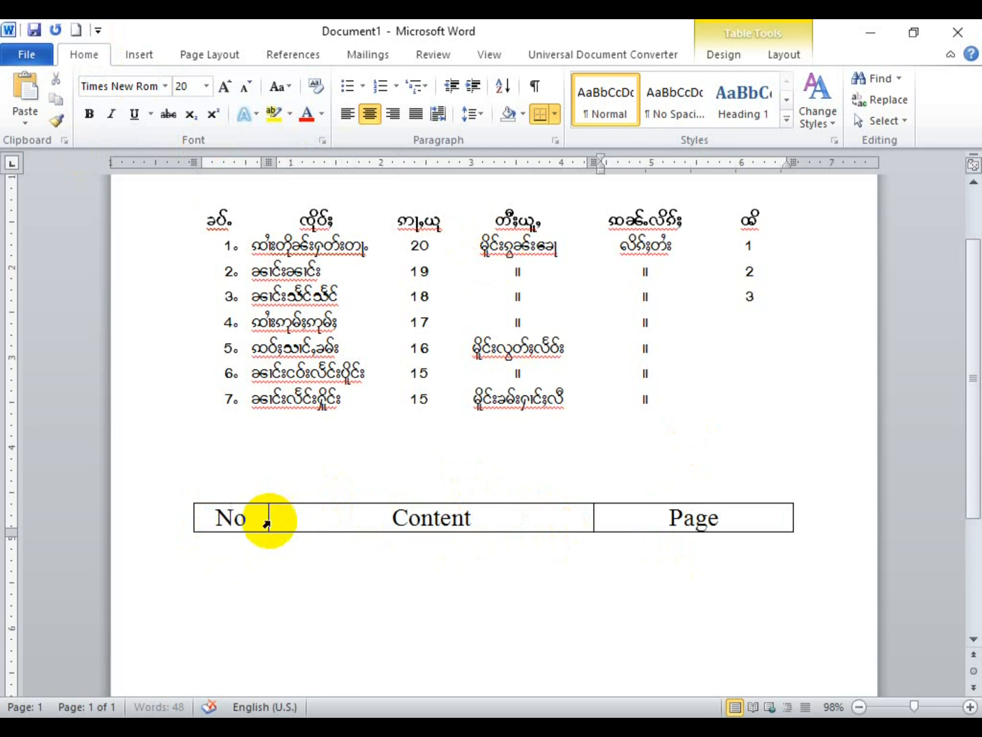
{"action": "left_click_drag", "start_coordinate": [791, 526], "coordinate": [820, 526]}
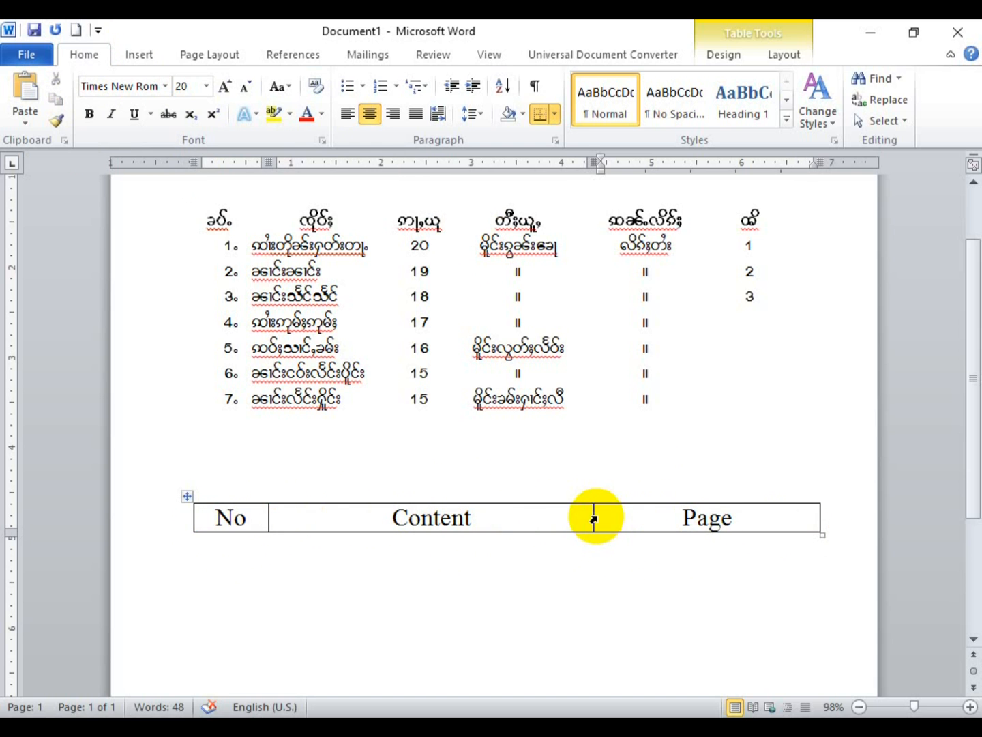
{"action": "left_click_drag", "start_coordinate": [594, 520], "coordinate": [667, 528]}
Step: Add a second row to the No/Content/Page table with automatic numbering in its first cell
{"action": "scroll", "coordinate": [672, 527], "scroll_direction": "down", "scroll_amount": 1}
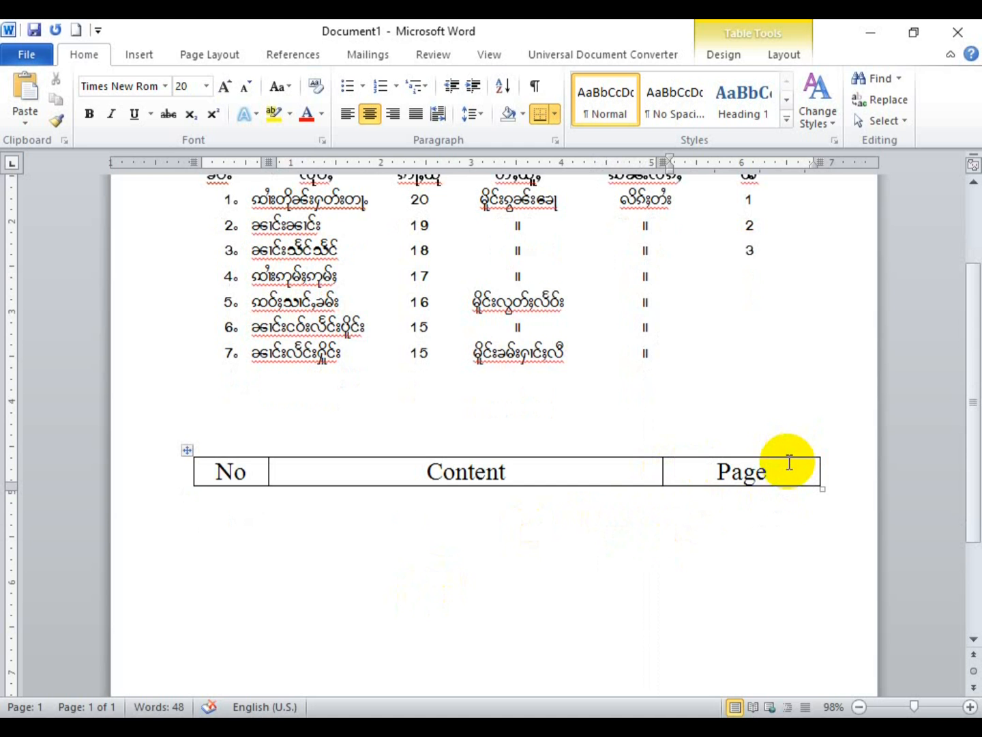
{"action": "key", "text": "Tab"}
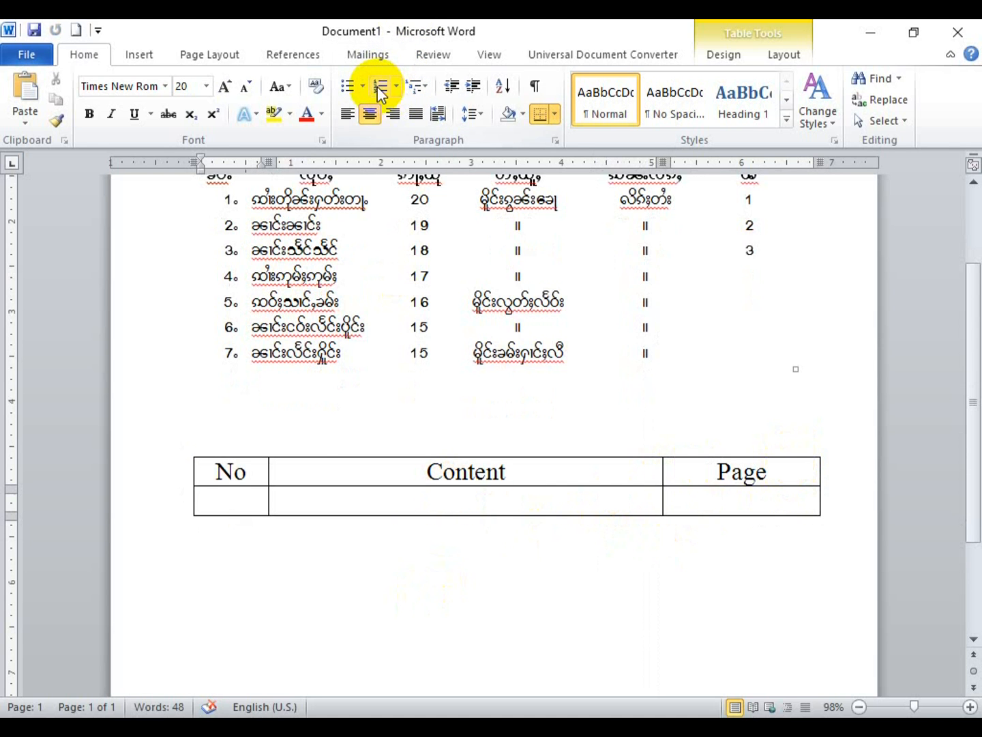
{"action": "left_click", "coordinate": [380, 87]}
Step: Select and delete the entire Myanmar table above so numbering starts at 1
{"action": "scroll", "coordinate": [274, 406], "scroll_direction": "up", "scroll_amount": 1}
{"action": "scroll", "coordinate": [275, 403], "scroll_direction": "down", "scroll_amount": 1}
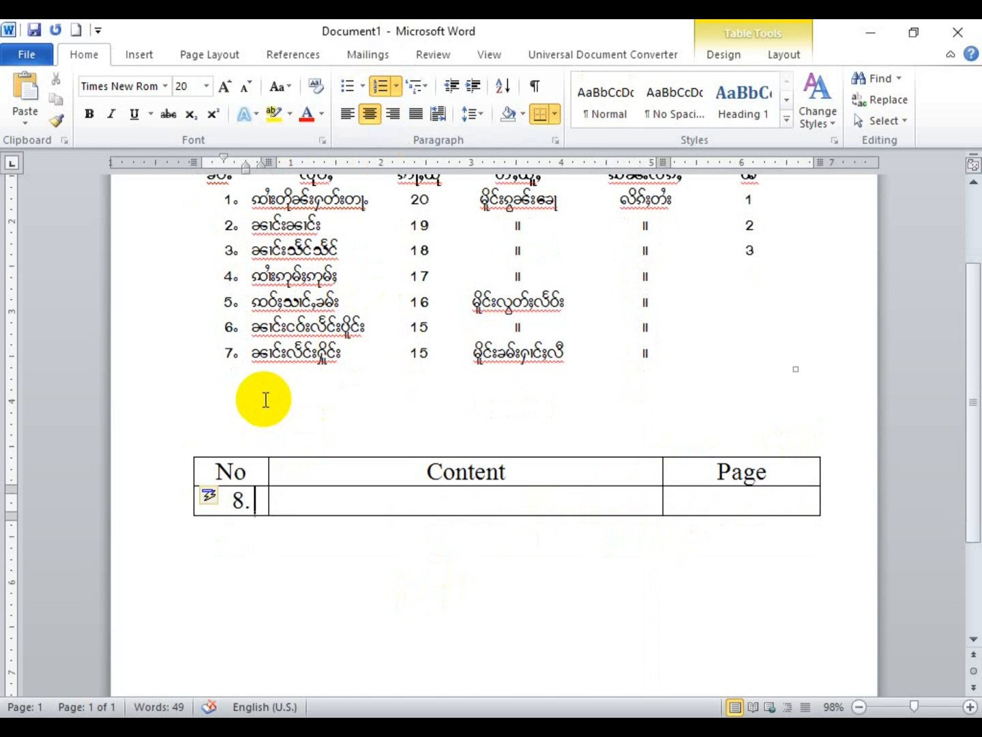
{"action": "scroll", "coordinate": [274, 403], "scroll_direction": "up", "scroll_amount": 1}
{"action": "left_click", "coordinate": [671, 396]}
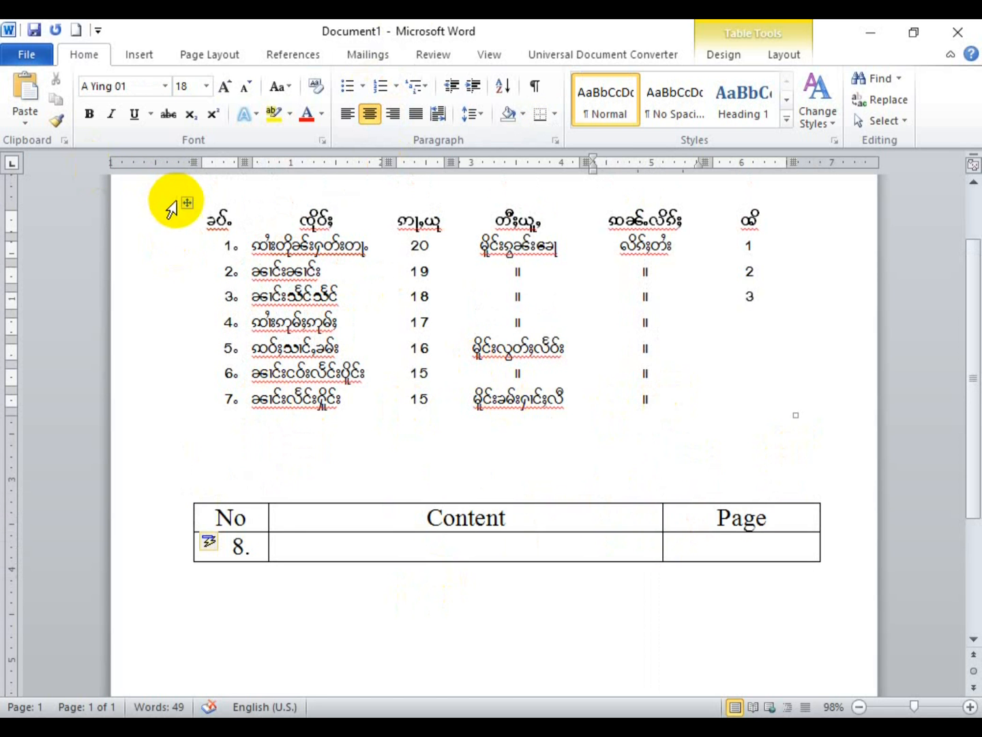
{"action": "left_click", "coordinate": [188, 204]}
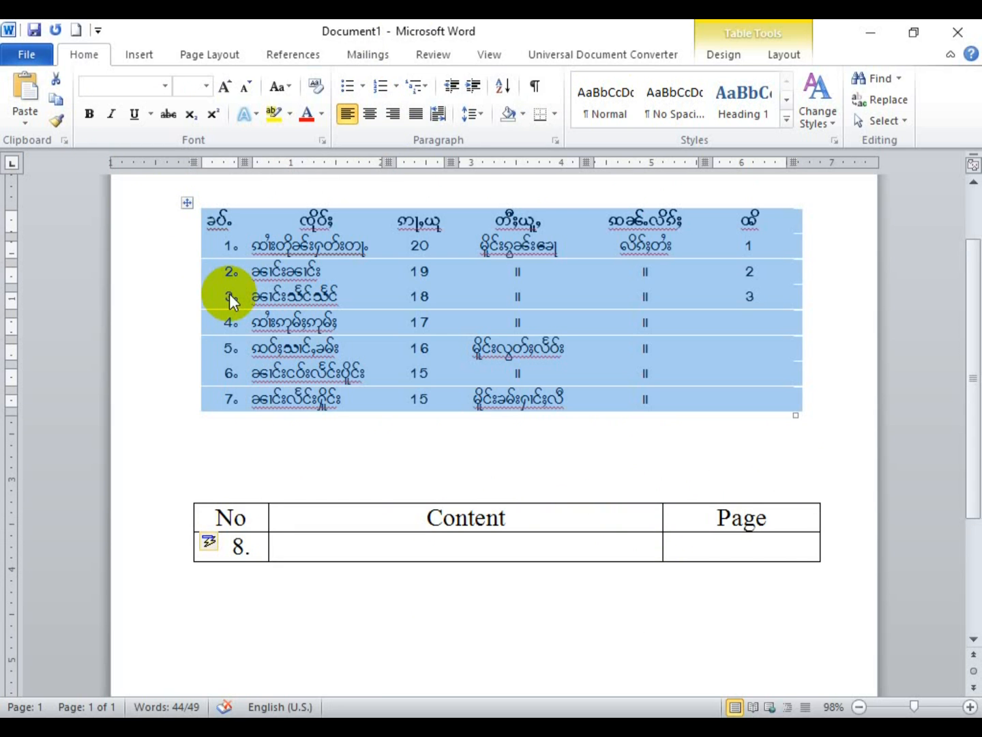
{"action": "key", "text": "BackSpace"}
{"action": "left_click", "coordinate": [308, 305]}
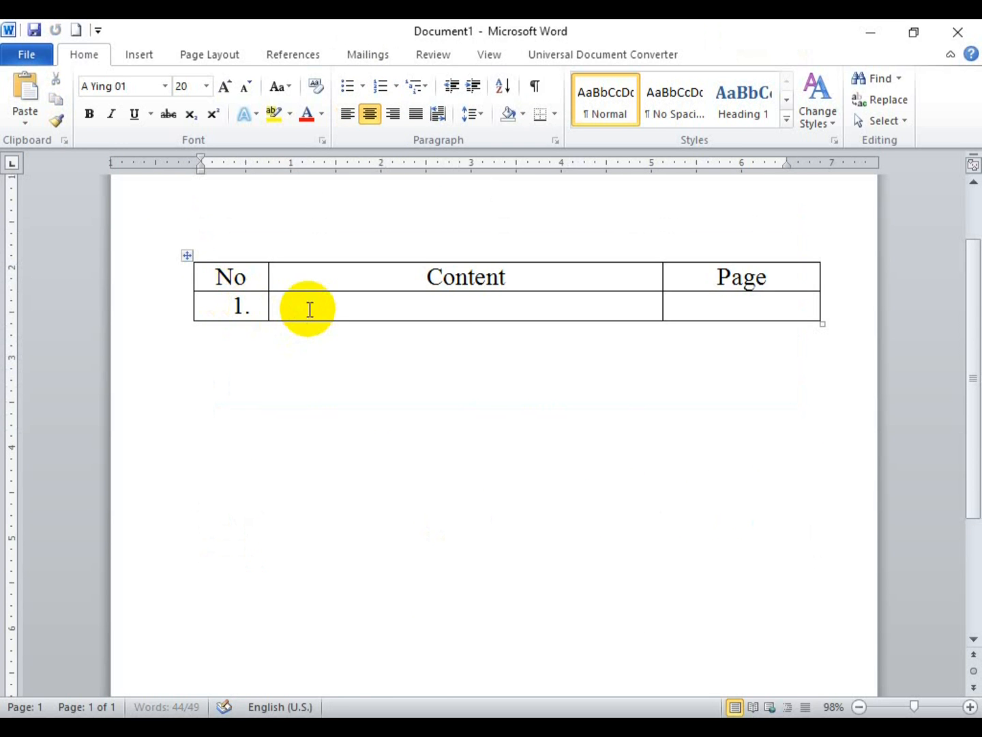
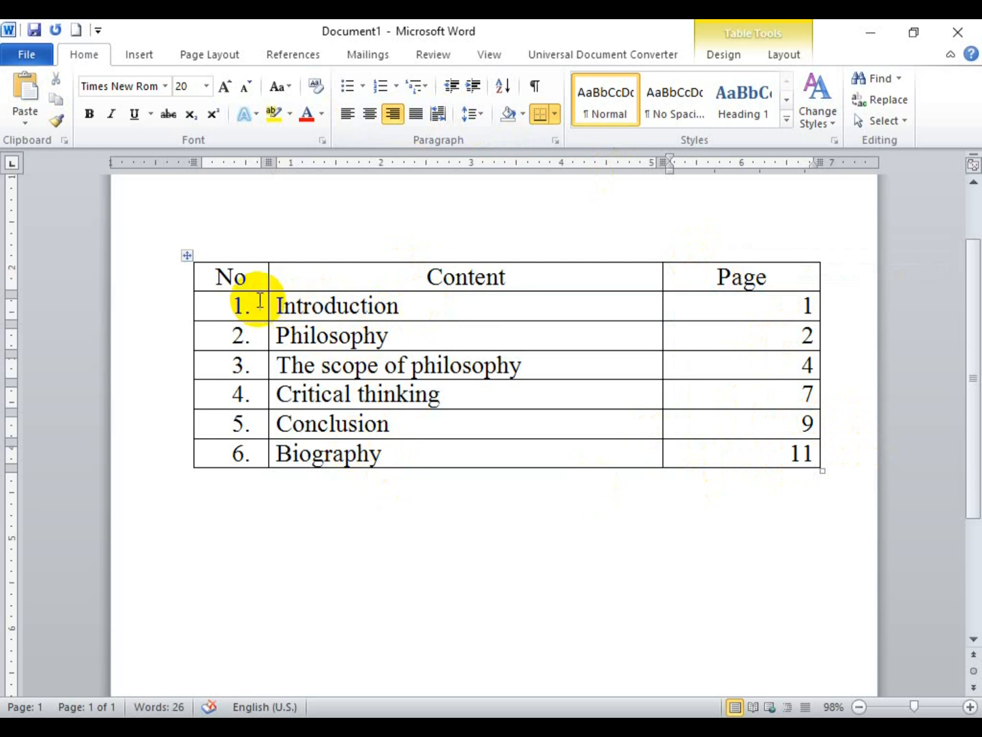
Step: Select the whole No/Content/Page contents table using its move handle
{"action": "left_click", "coordinate": [186, 256]}
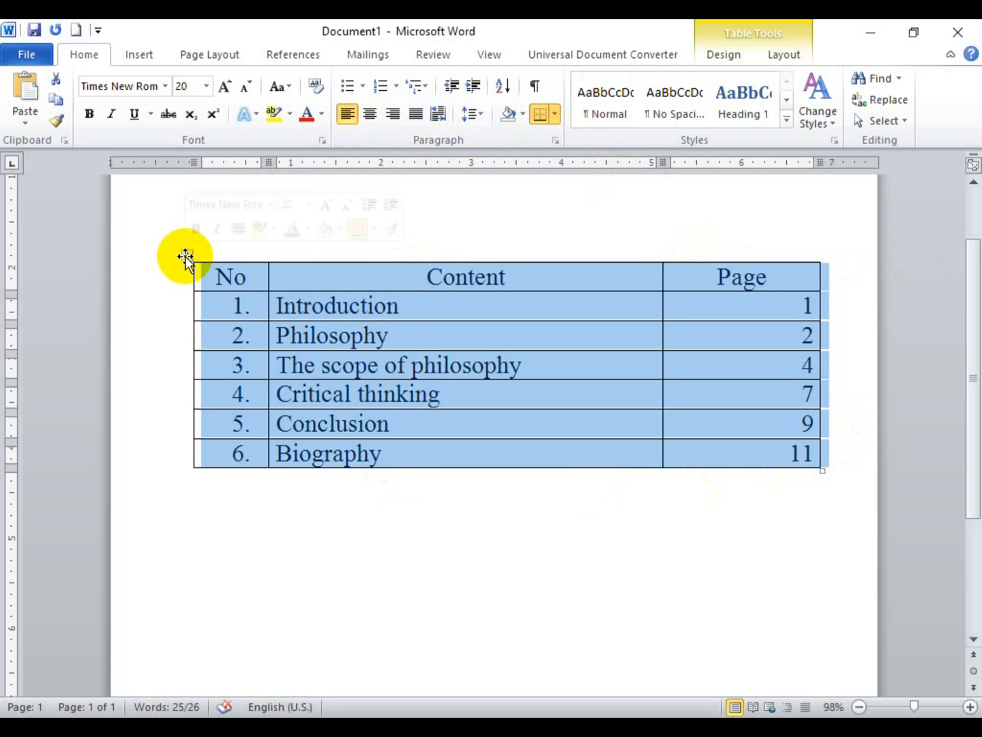
Step: Remove all borders from the contents table and add an empty line after Page in the header
{"action": "left_click", "coordinate": [554, 114]}
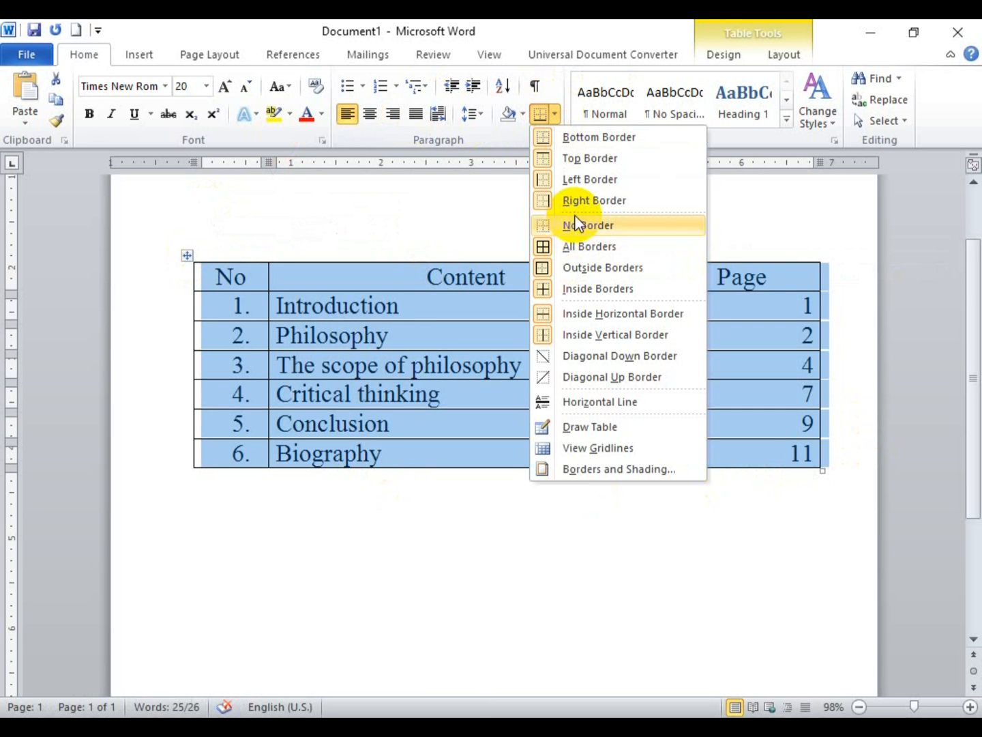
{"action": "left_click", "coordinate": [575, 226]}
{"action": "left_click", "coordinate": [560, 317]}
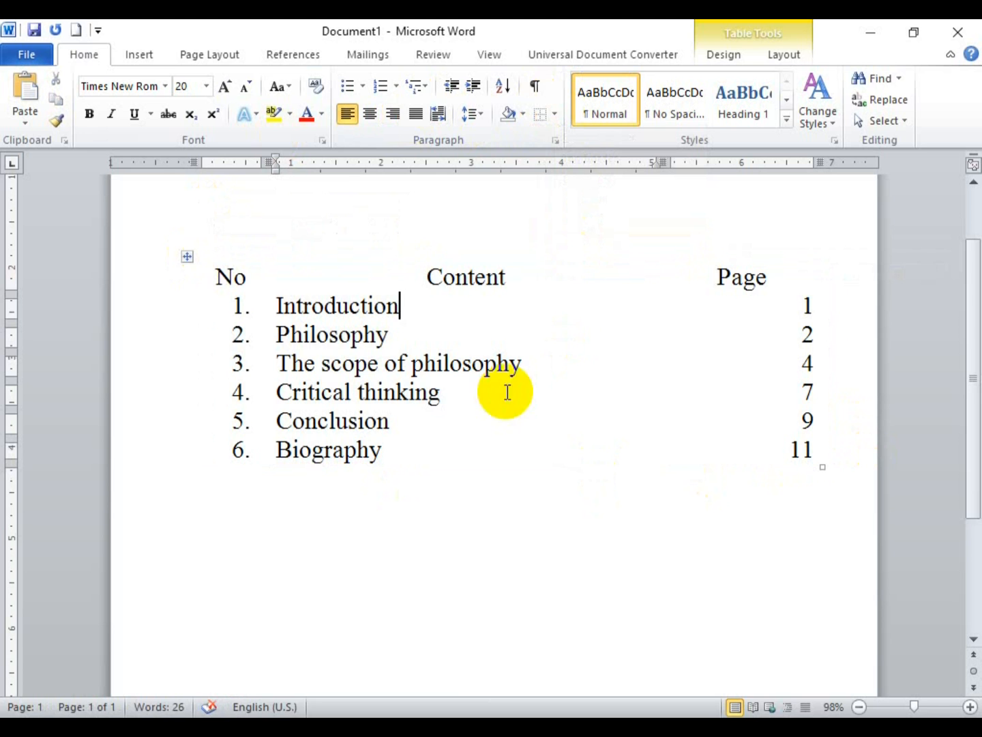
{"action": "left_click", "coordinate": [785, 277]}
{"action": "key", "text": "Return"}
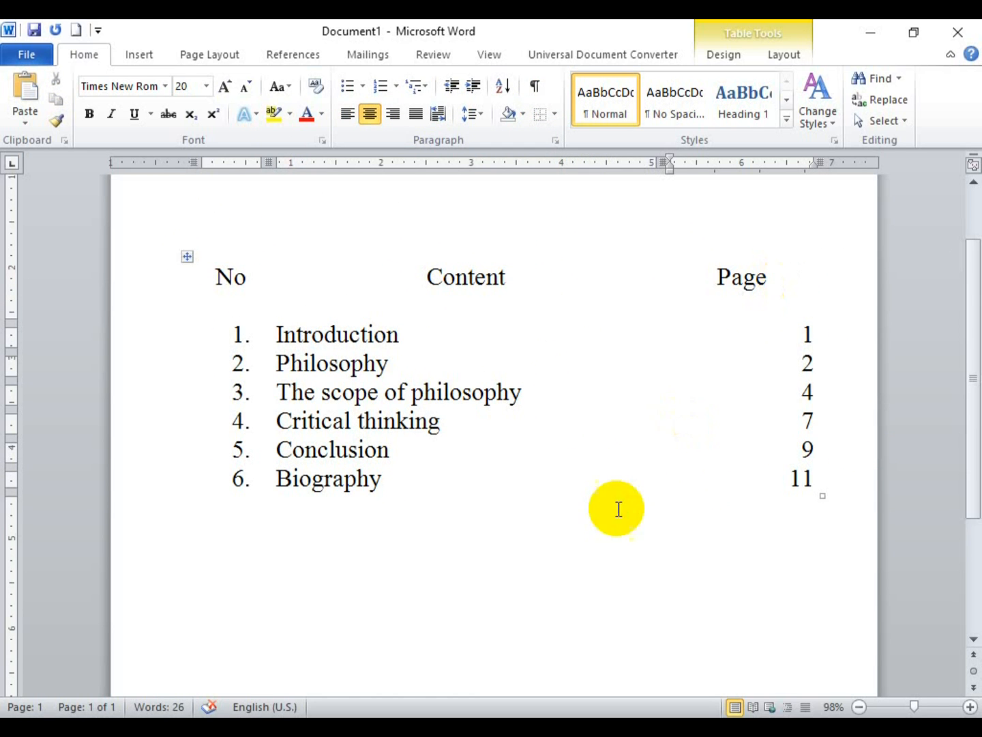
Step: Reselect the table, try All Borders, then set it back to No Border
{"action": "left_click", "coordinate": [188, 260]}
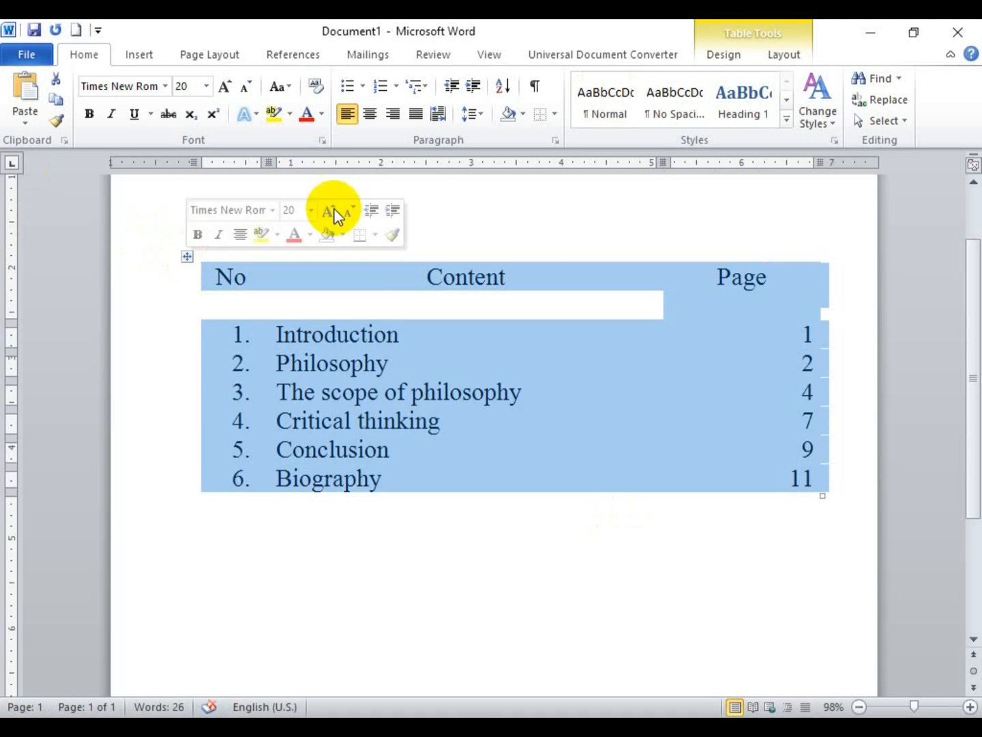
{"action": "left_click", "coordinate": [556, 110]}
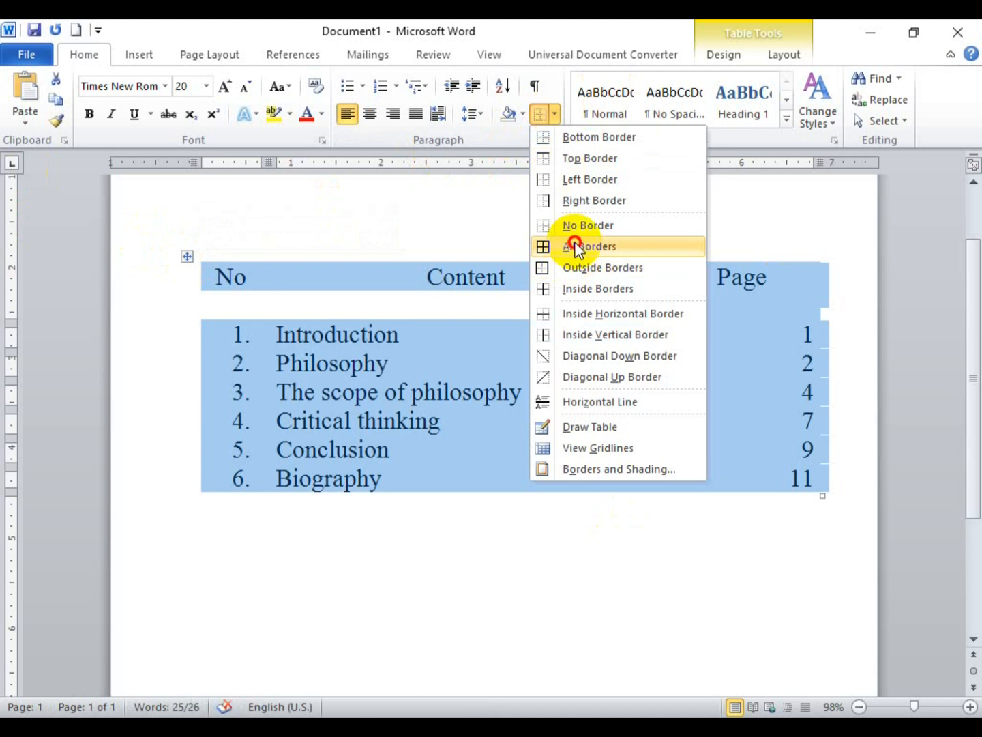
{"action": "left_click", "coordinate": [574, 244]}
{"action": "left_click", "coordinate": [556, 114]}
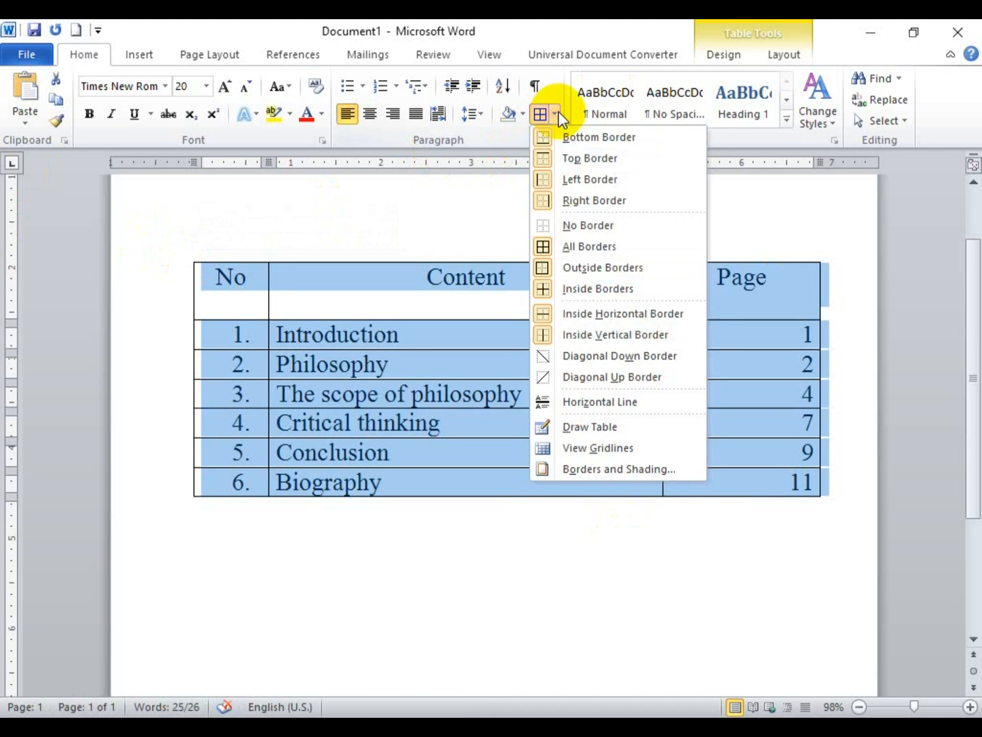
{"action": "left_click", "coordinate": [575, 227]}
{"action": "left_click", "coordinate": [558, 433]}
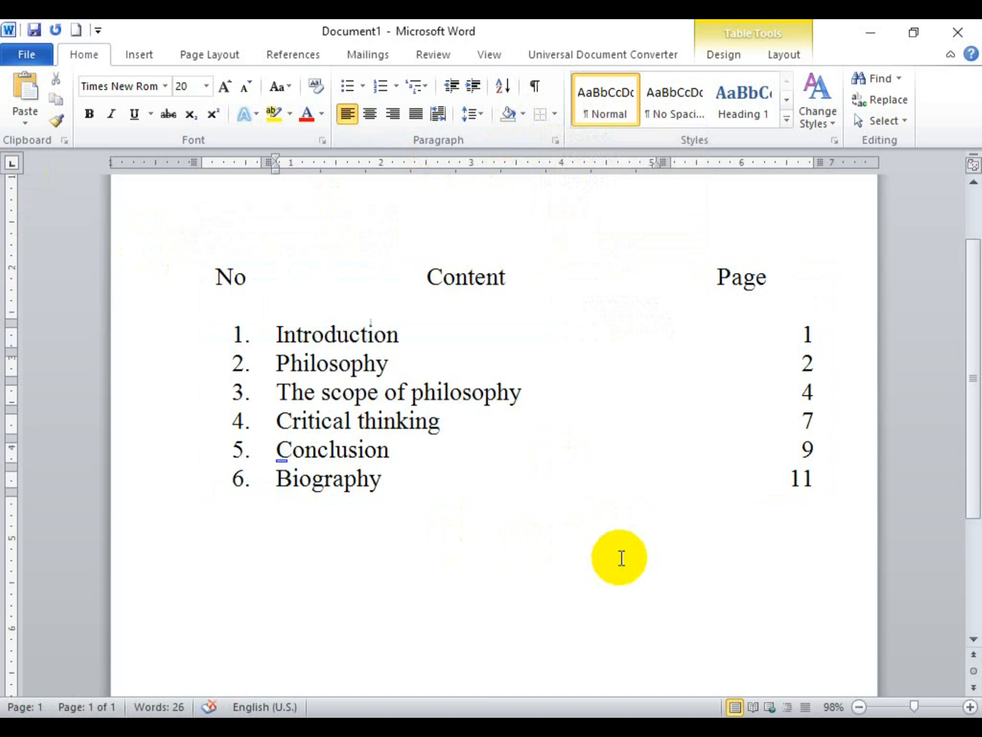
{"action": "scroll", "coordinate": [622, 557], "scroll_direction": "down", "scroll_amount": 1}
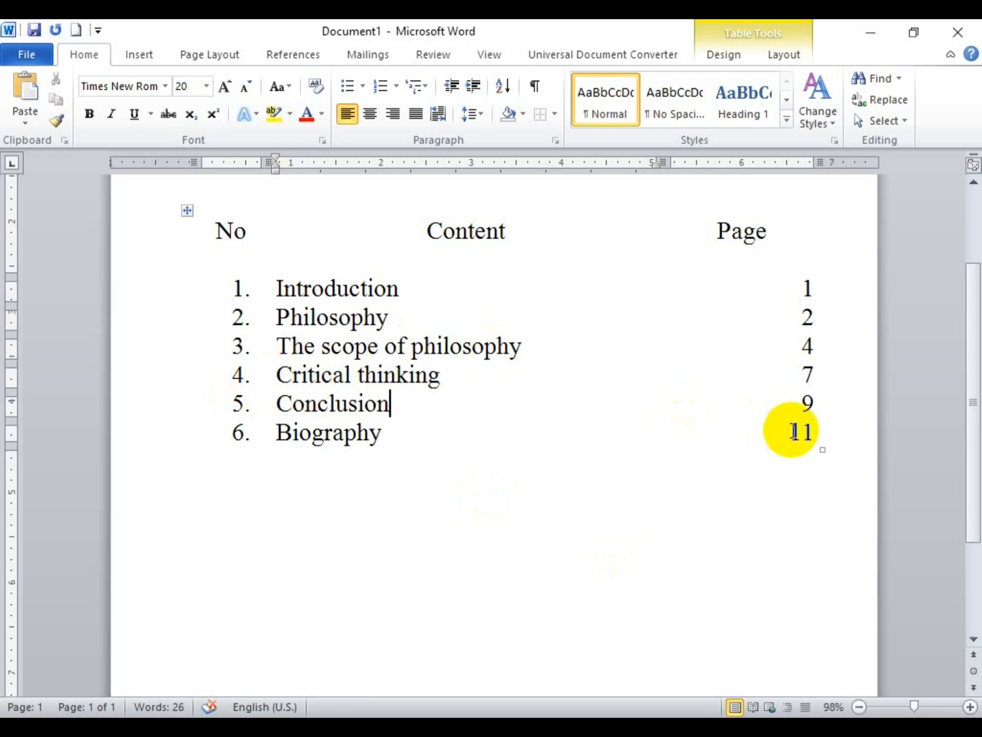
Step: Start a new line below the table with tab stops near 0.4" and 1", plus a centred tab near 7"
{"action": "left_click", "coordinate": [775, 523]}
{"action": "key", "text": "Return"}
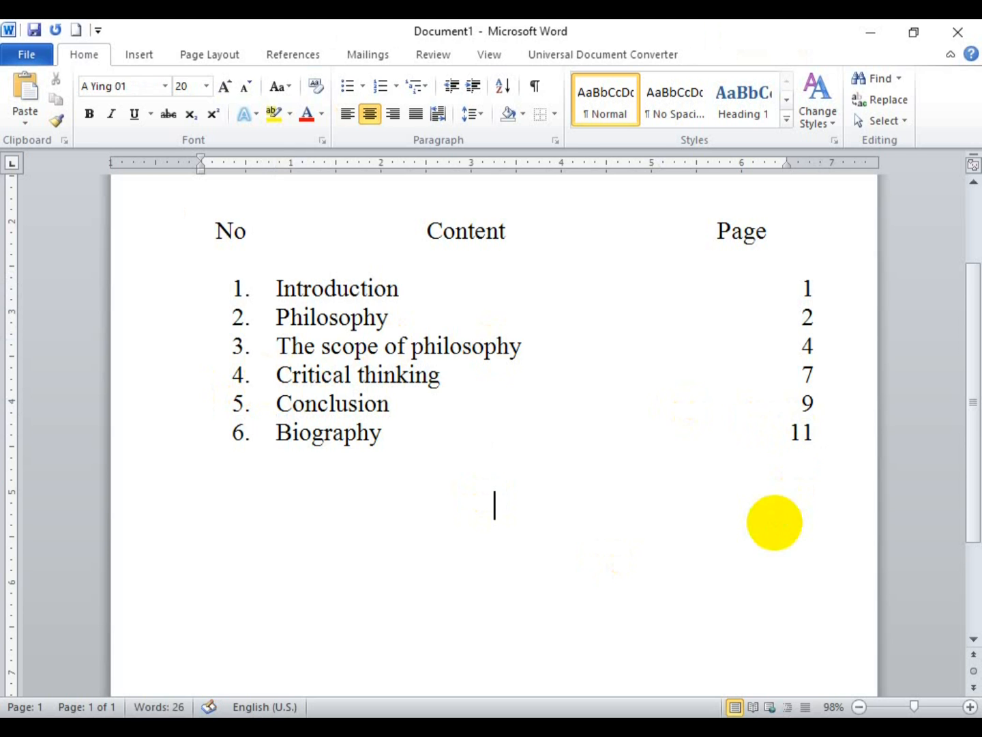
{"action": "left_click", "coordinate": [237, 166]}
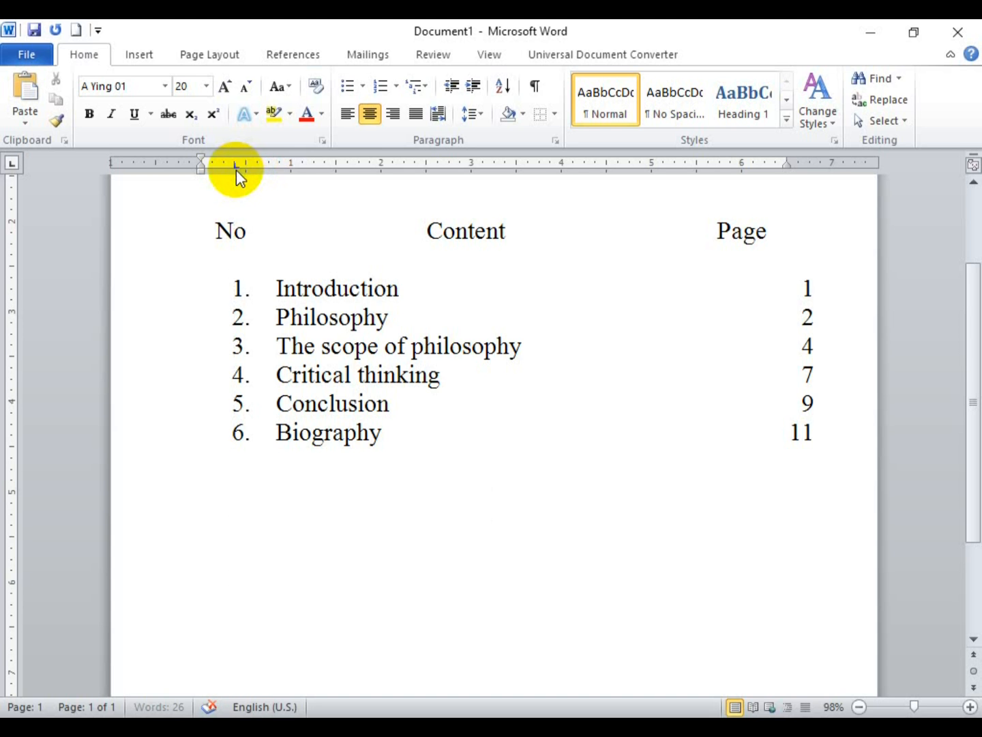
{"action": "left_click", "coordinate": [281, 166]}
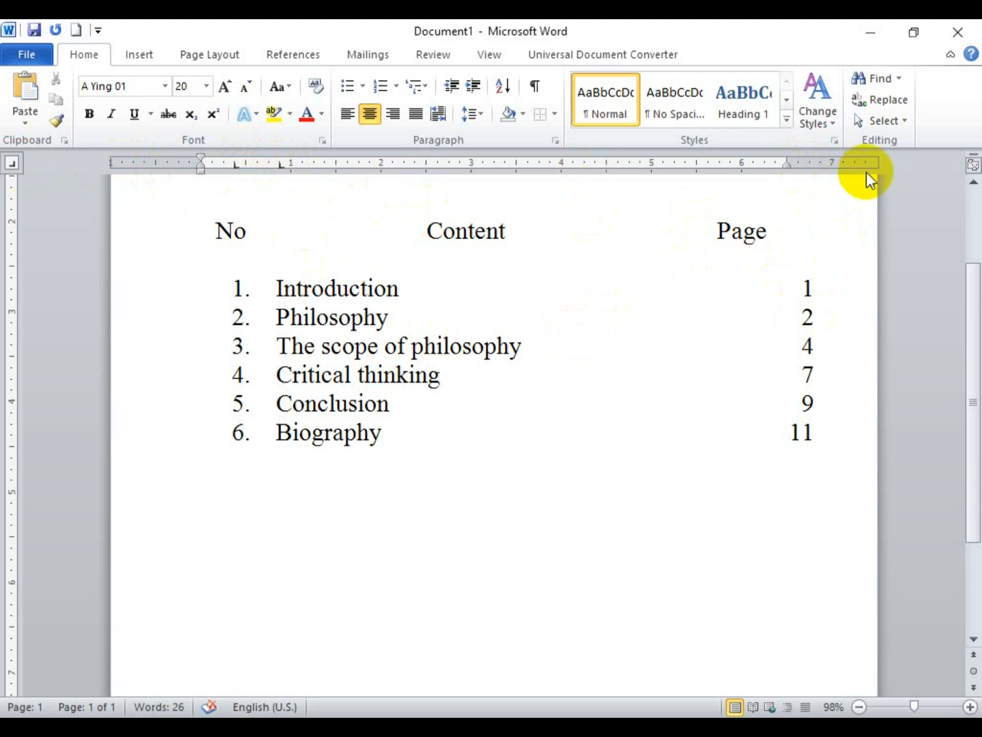
{"action": "left_click", "coordinate": [805, 167]}
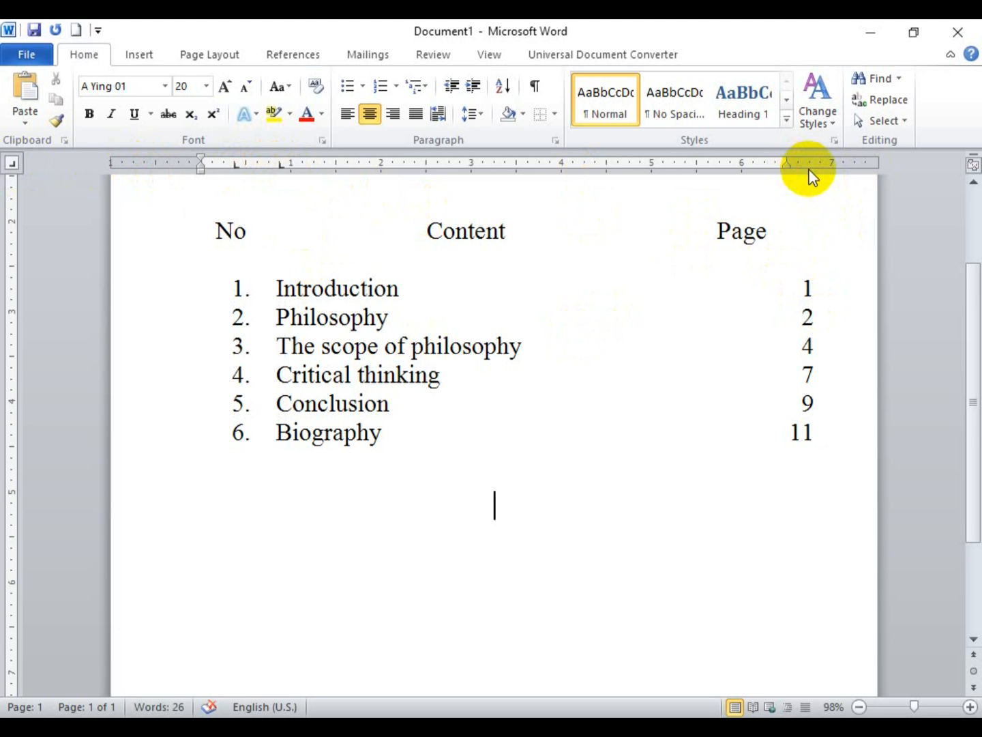
{"action": "left_click_drag", "start_coordinate": [789, 164], "coordinate": [809, 164]}
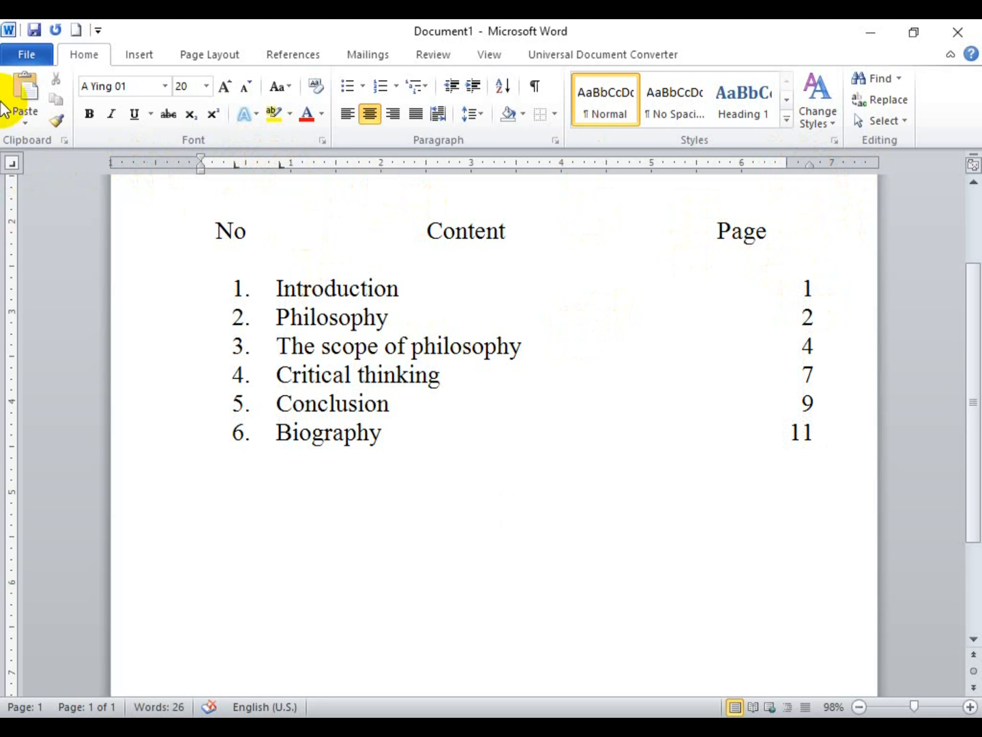
{"action": "left_click", "coordinate": [15, 163]}
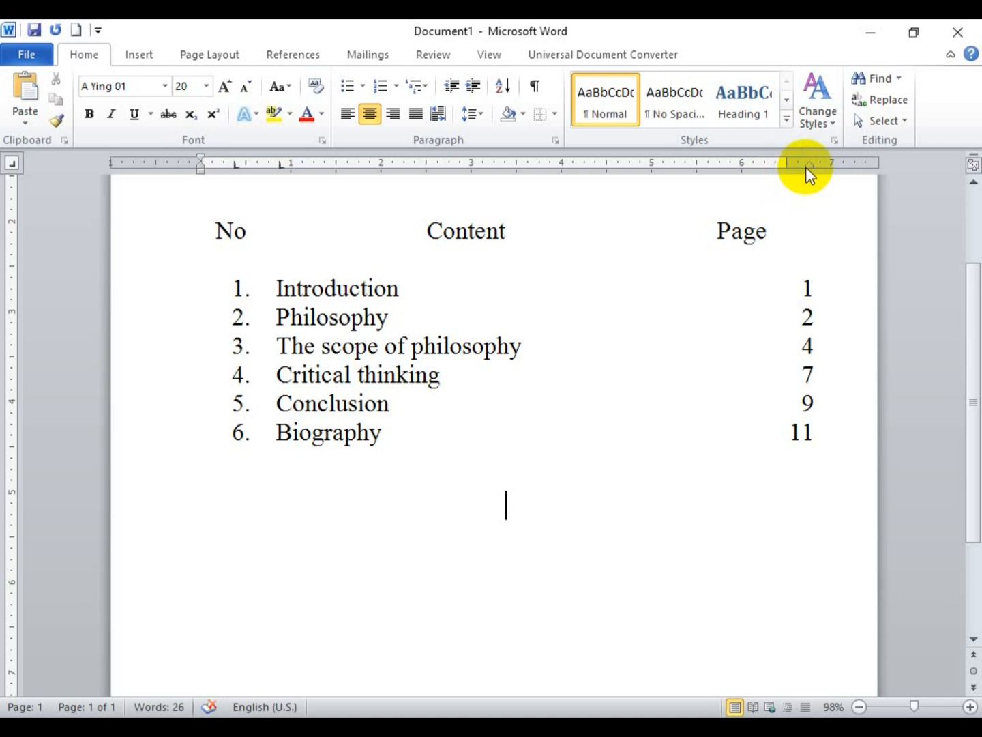
{"action": "mouse_move", "coordinate": [808, 162]}
{"action": "left_mouse_down"}
{"action": "mouse_move", "coordinate": [820, 163]}
{"action": "mouse_move", "coordinate": [810, 163]}
{"action": "left_mouse_up"}
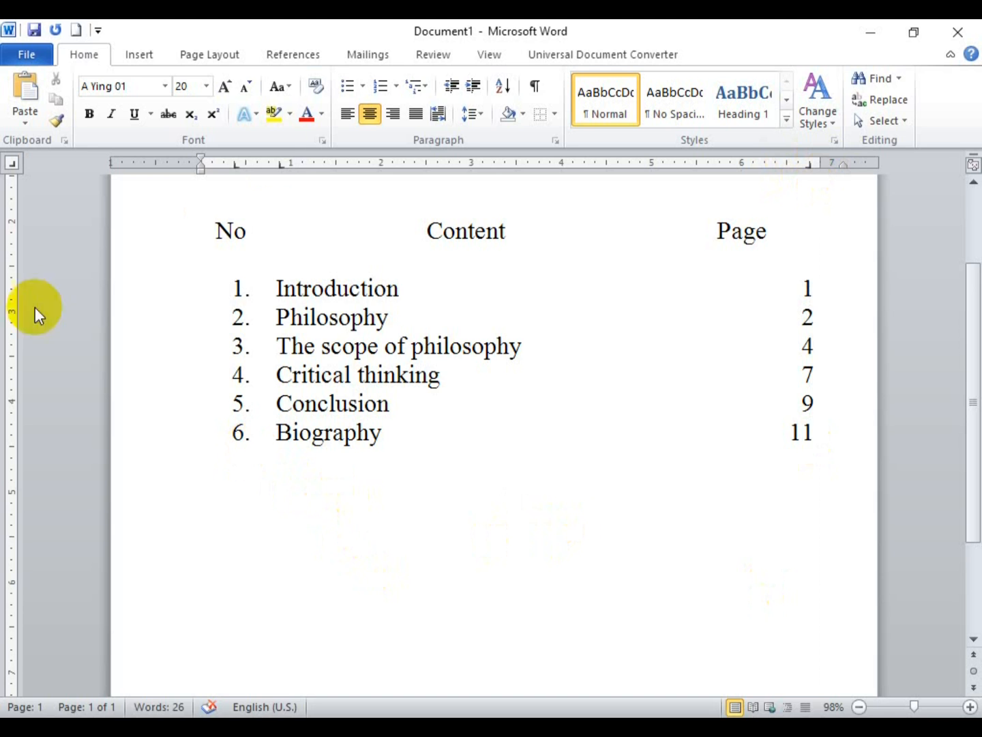
Step: Justify the new line and type the Burmese entry number, cancelling automatic numbering
{"action": "left_click", "coordinate": [419, 117]}
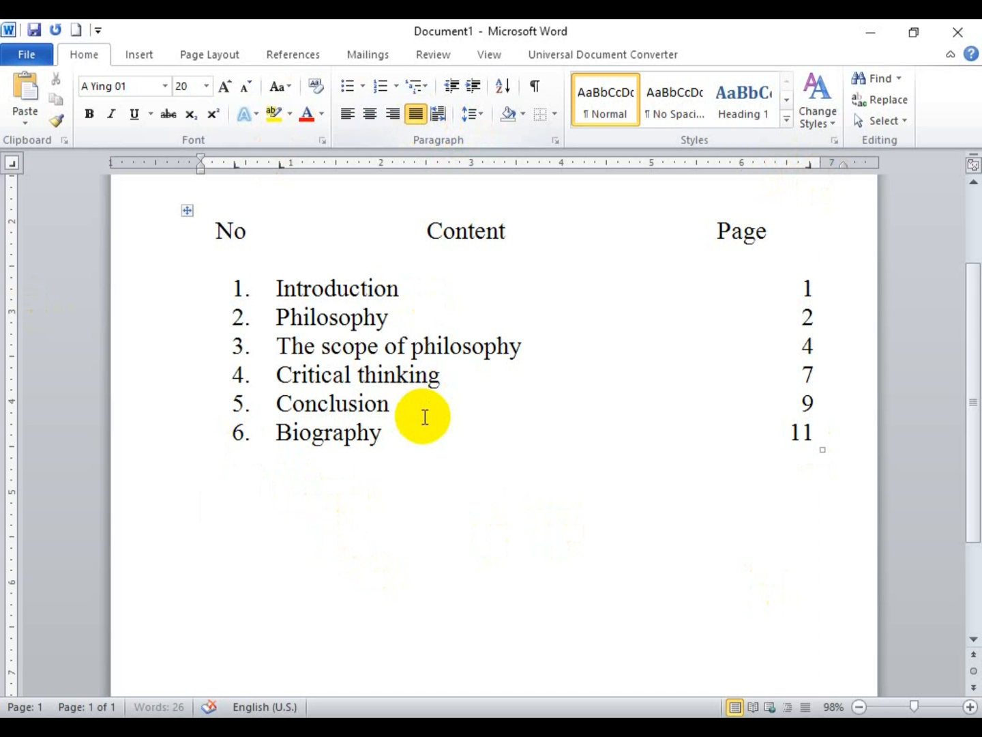
{"action": "type", "text": "8"}
{"action": "key", "text": "BackSpace"}
{"action": "type", "text": "9"}
{"action": "key", "text": "BackSpace"}
{"action": "type", "text": "7."}
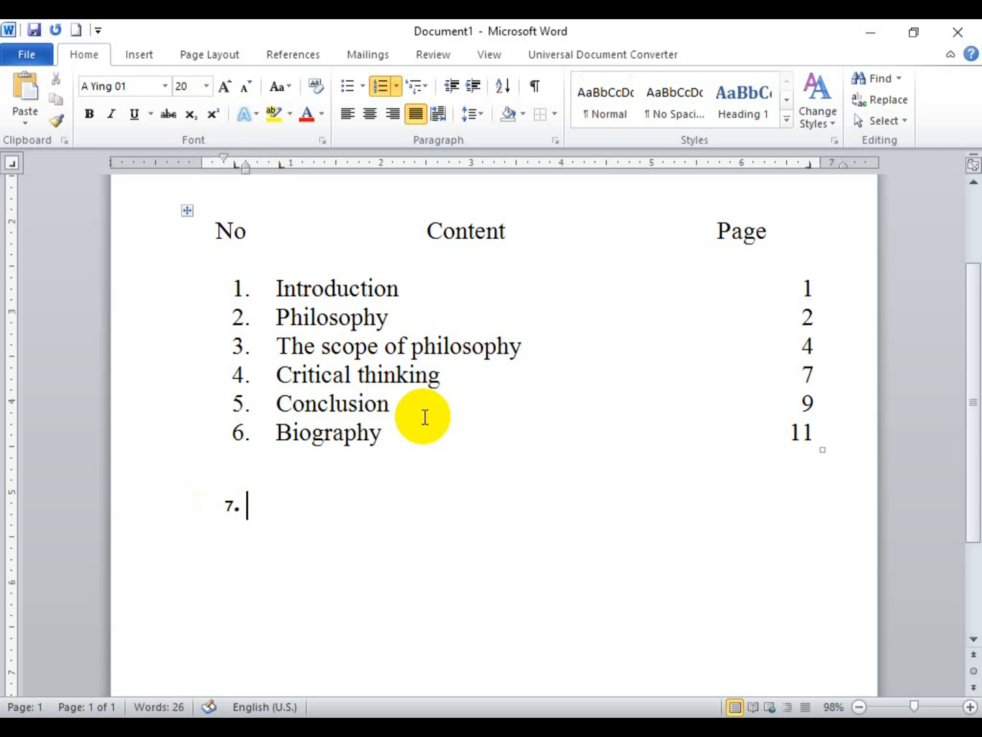
{"action": "key", "text": "BackSpace"}
{"action": "type", "text": "6"}
{"action": "key", "text": "BackSpace"}
{"action": "key", "text": "BackSpace"}
{"action": "type", "text": "8"}
Step: Add the Burmese title at the next tab stop and page number 1 at the far right tab
{"action": "key", "text": "Tab"}
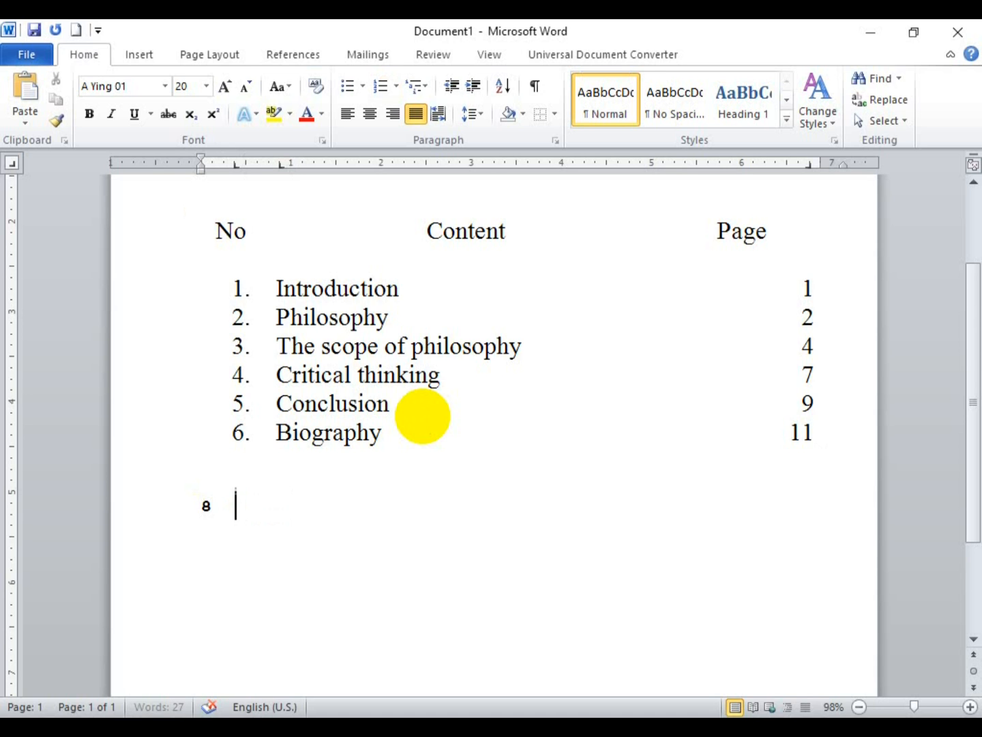
{"action": "type", "text": "c"}
{"action": "key", "text": "Tab"}
{"action": "key", "text": "BackSpace"}
{"action": "type", "text": "w"}
{"action": "key", "text": "BackSpace"}
{"action": "key", "text": "BackSpace"}
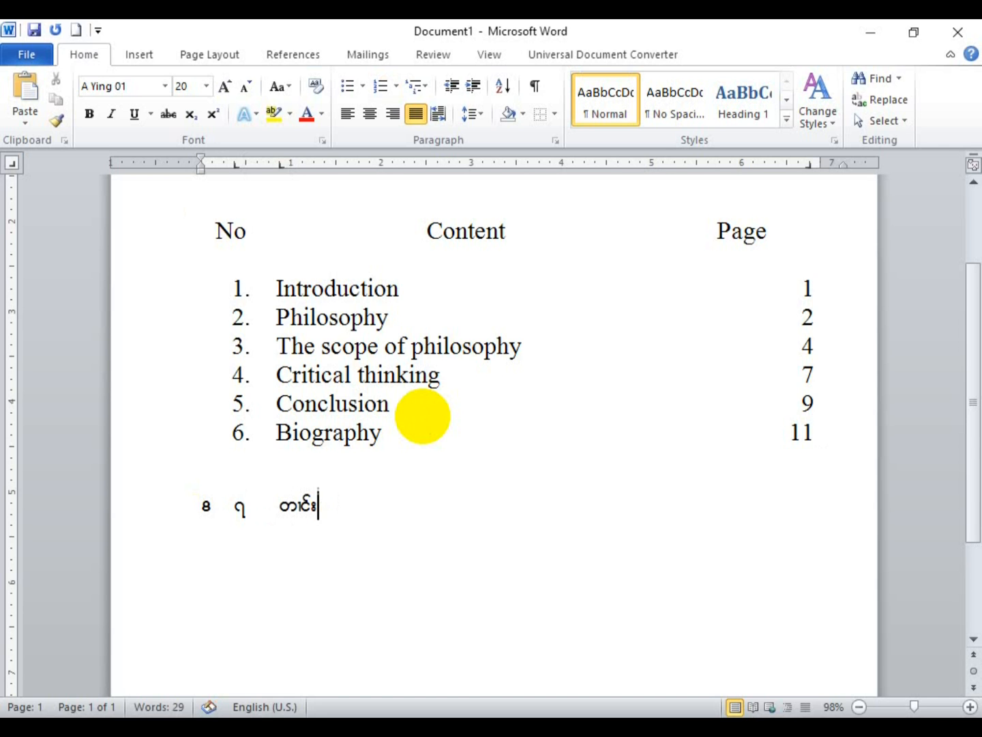
{"action": "type", "text": "ဂိတ်းတင်း"}
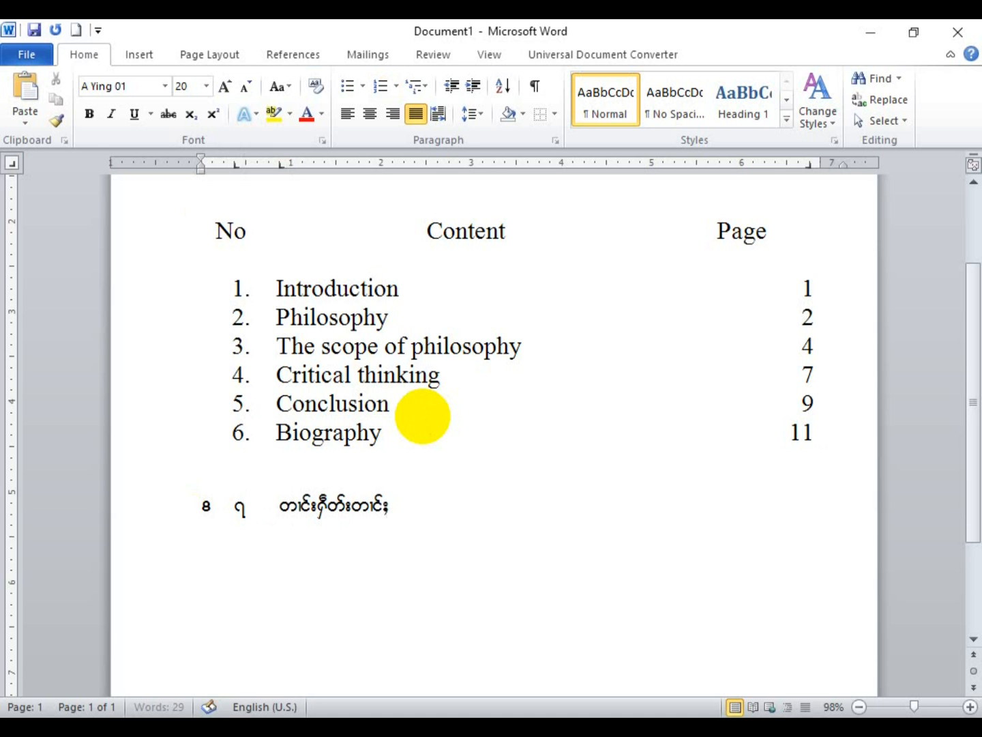
{"action": "key", "text": "BackSpace"}
{"action": "key", "text": "Tab"}
{"action": "type", "text": "1"}
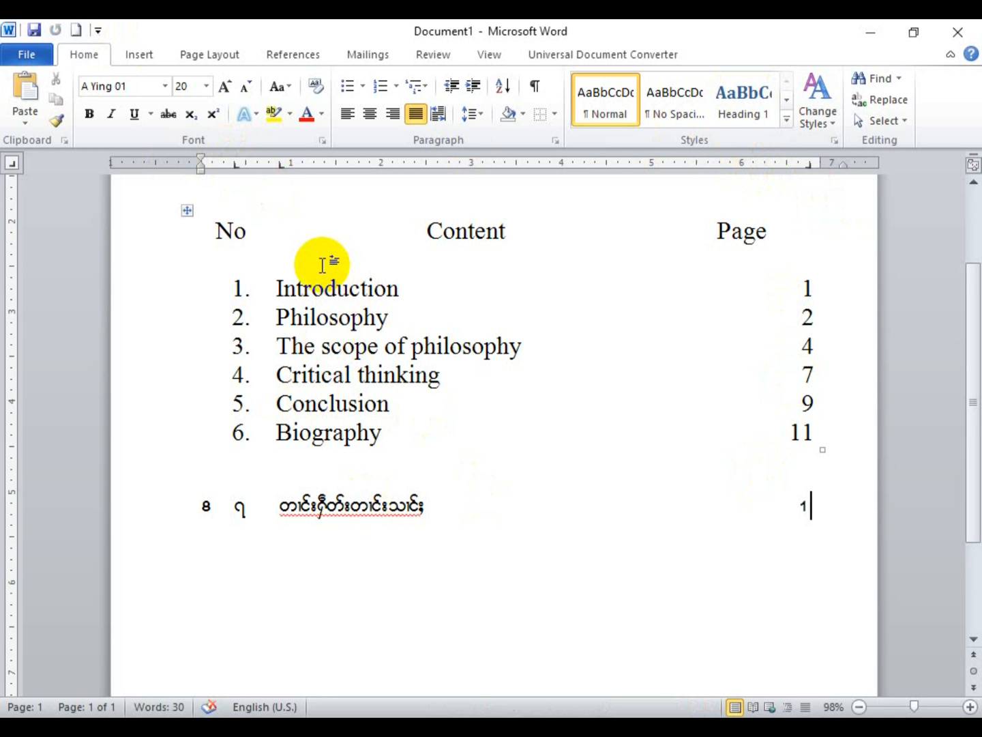
Step: Delete the Burmese entry line below the table
{"action": "left_click_drag", "start_coordinate": [816, 507], "coordinate": [148, 532]}
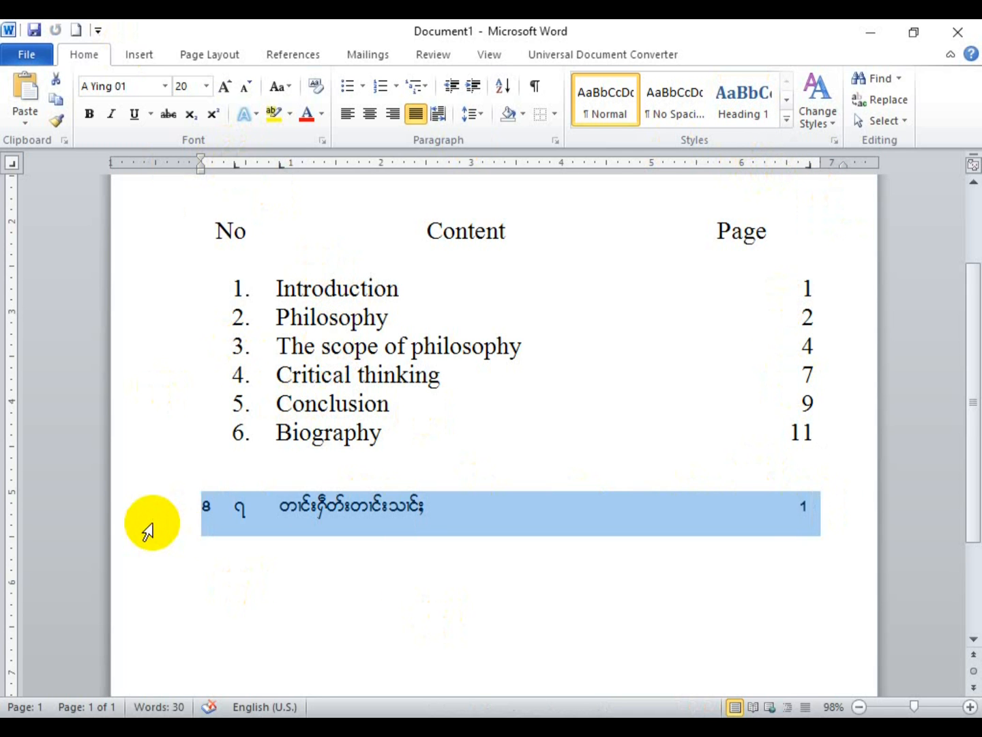
{"action": "key", "text": "BackSpace"}
{"action": "scroll", "coordinate": [255, 500], "scroll_direction": "up", "scroll_amount": 1}
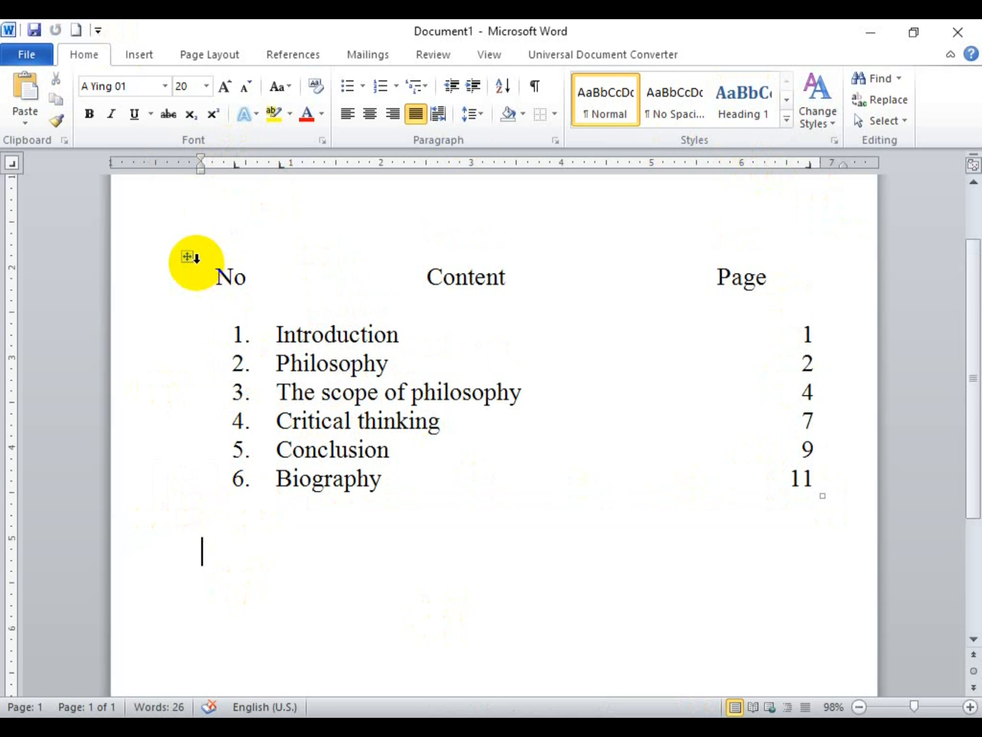
Step: Apply All Borders to every cell of the contents table
{"action": "left_click", "coordinate": [187, 256]}
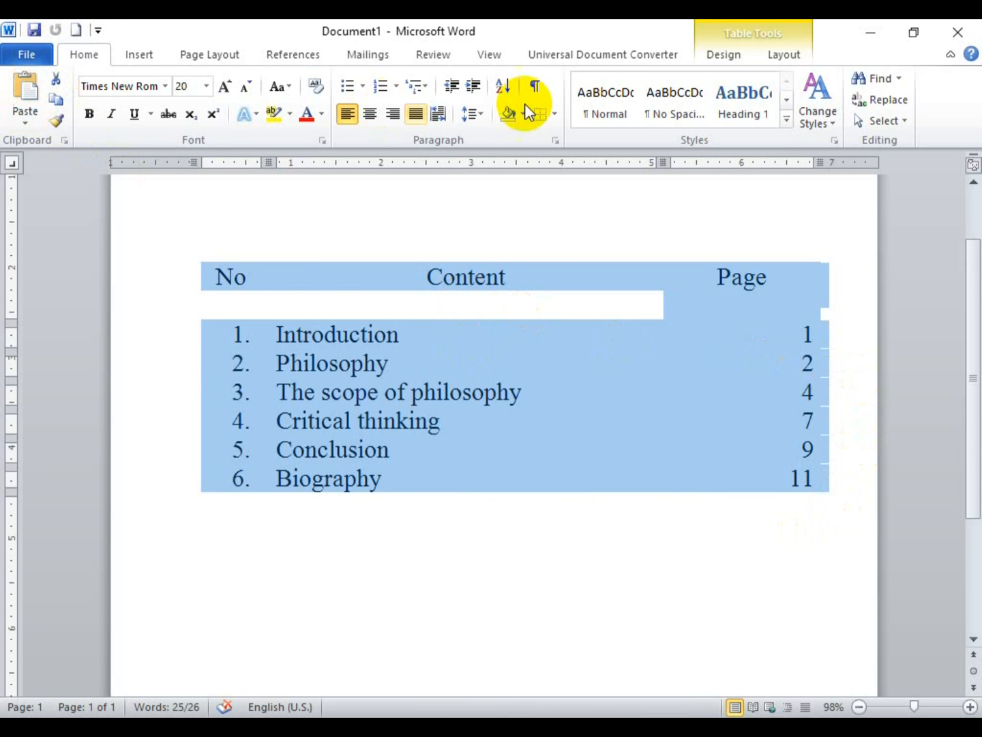
{"action": "left_click", "coordinate": [555, 114]}
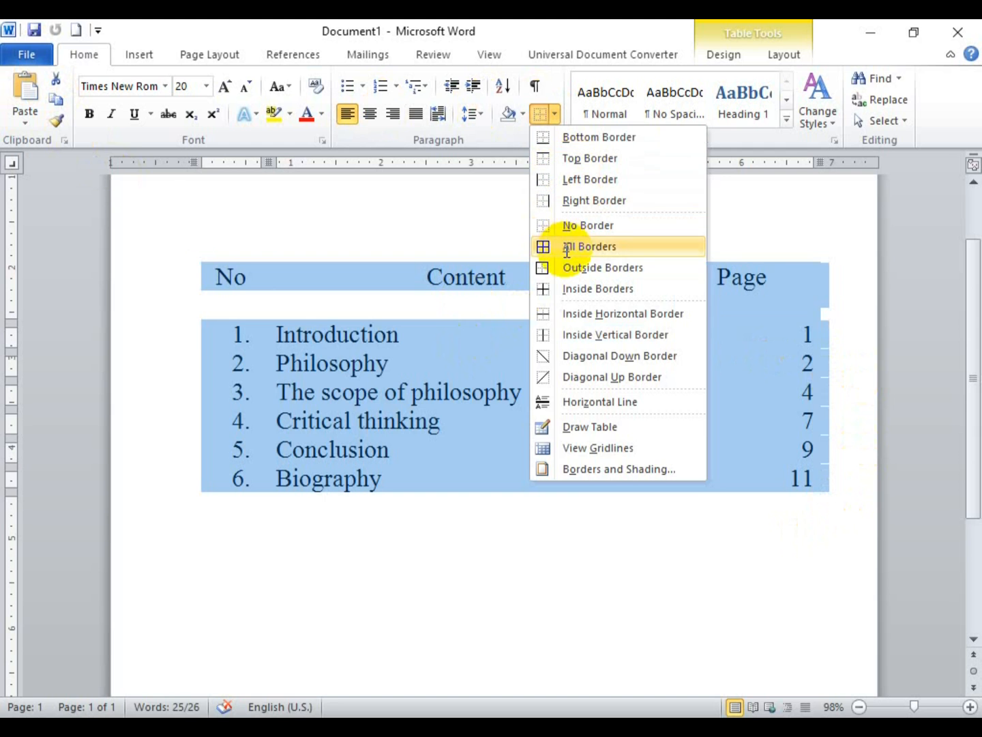
{"action": "left_click", "coordinate": [567, 248]}
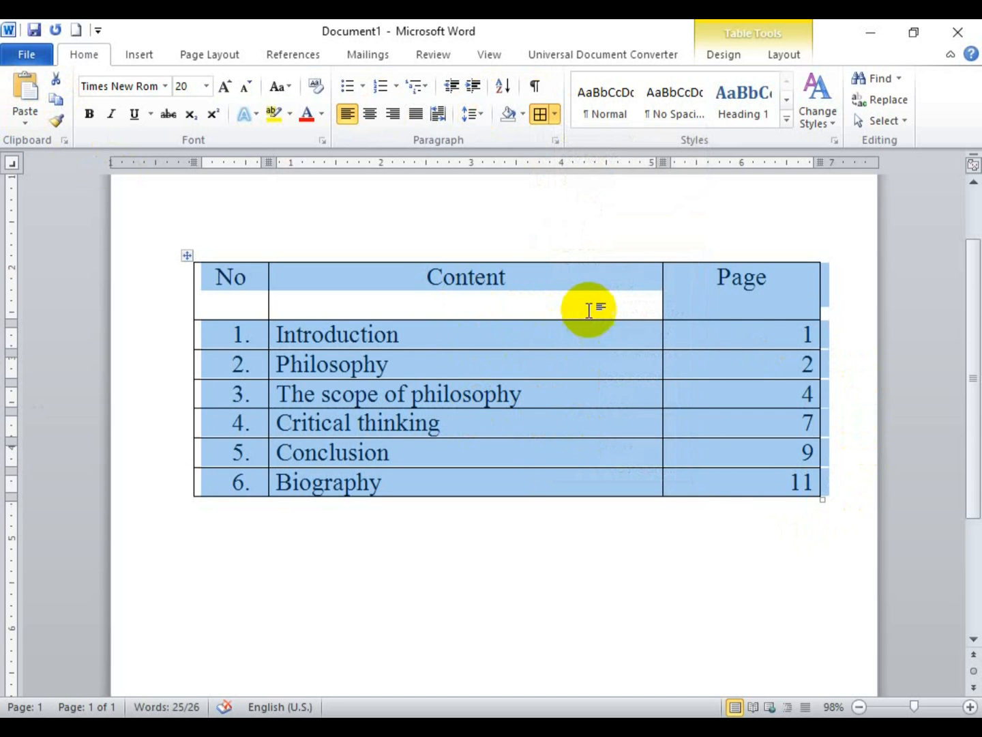
{"action": "left_click", "coordinate": [590, 310]}
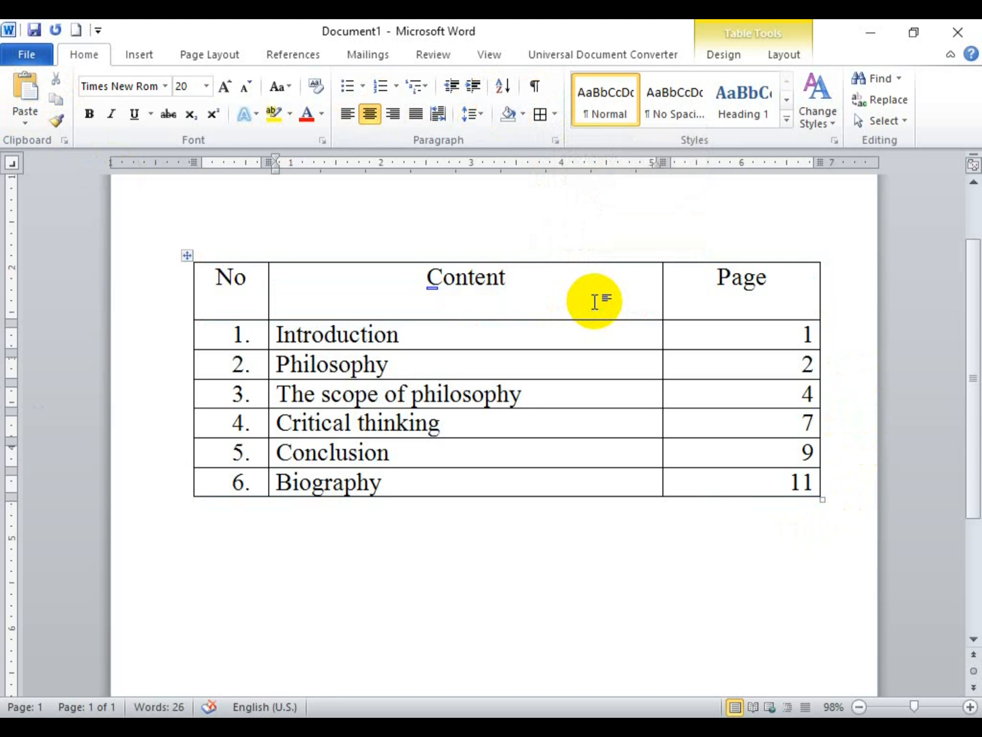
Step: Select the header row containing No, Content and Page
{"action": "scroll", "coordinate": [595, 302], "scroll_direction": "up", "scroll_amount": 1}
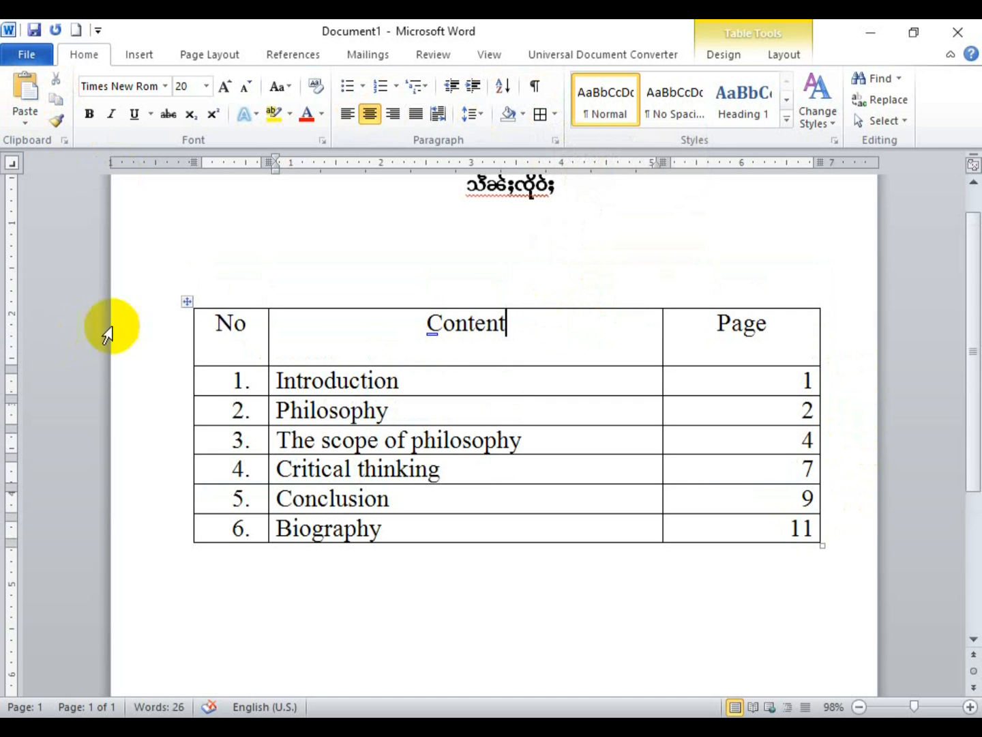
{"action": "left_click_drag", "start_coordinate": [207, 323], "coordinate": [862, 355]}
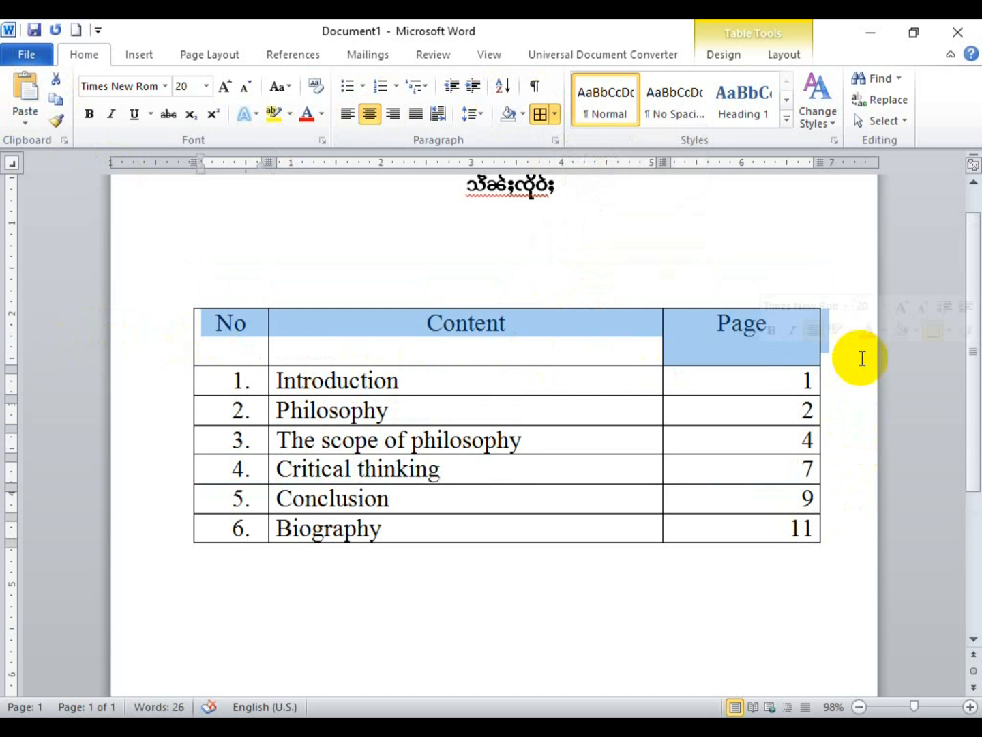
{"action": "left_click", "coordinate": [733, 53]}
{"action": "left_click", "coordinate": [786, 53]}
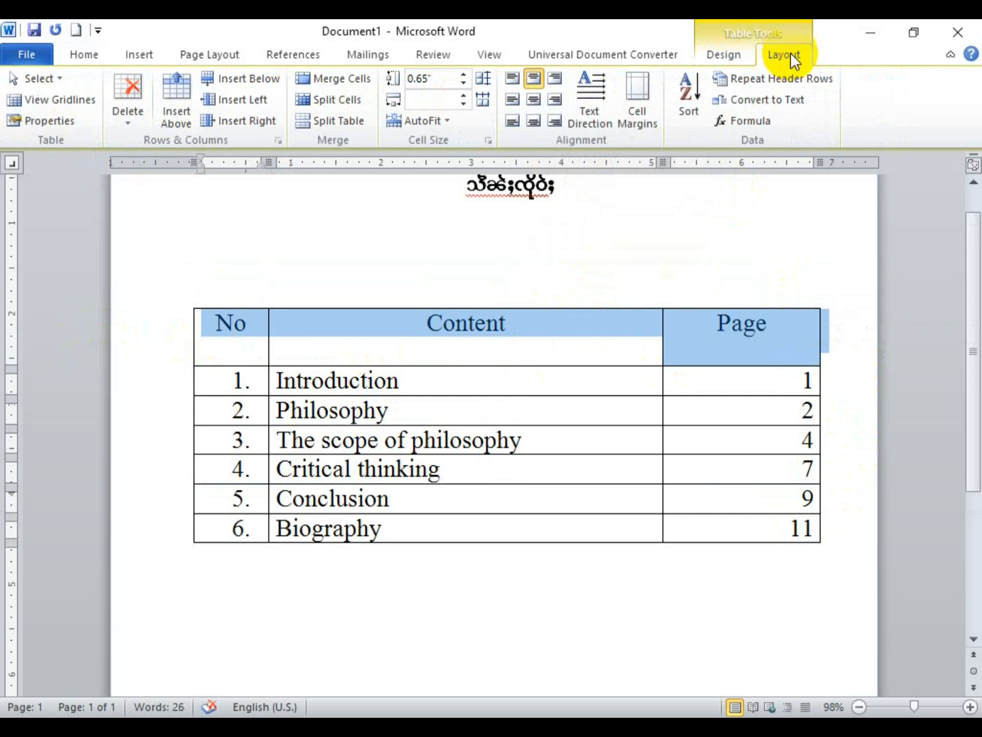
Step: Try the header row's cell alignment options, ending on centred both ways
{"action": "left_click", "coordinate": [534, 103]}
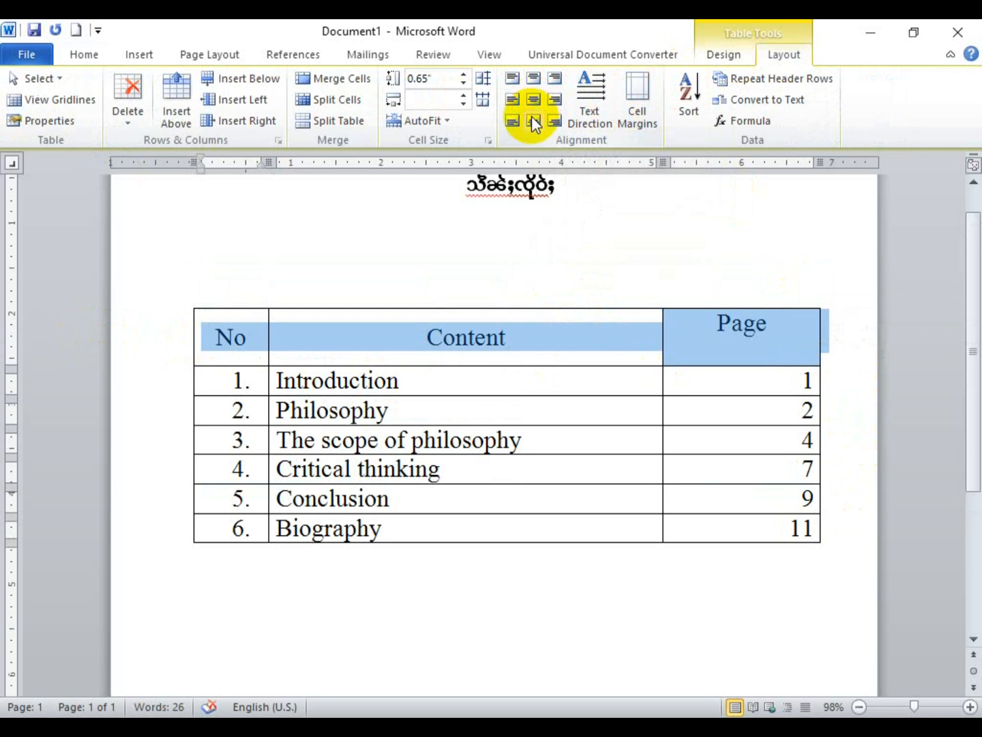
{"action": "left_click", "coordinate": [531, 119]}
{"action": "left_click", "coordinate": [512, 121]}
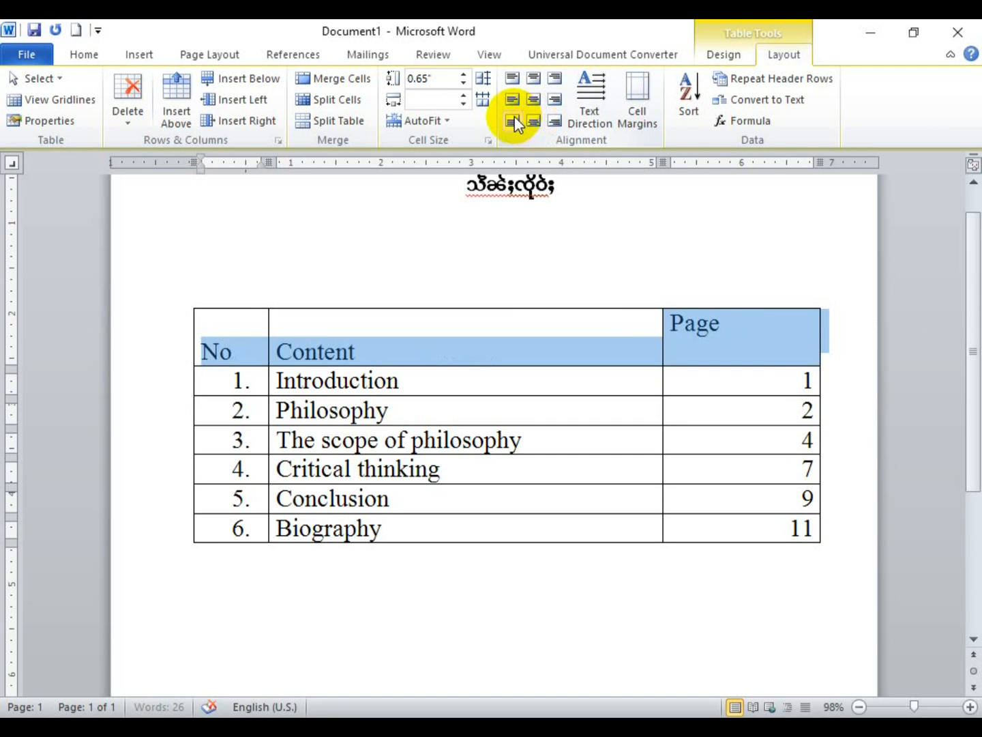
{"action": "left_click", "coordinate": [512, 99]}
{"action": "left_click", "coordinate": [512, 77]}
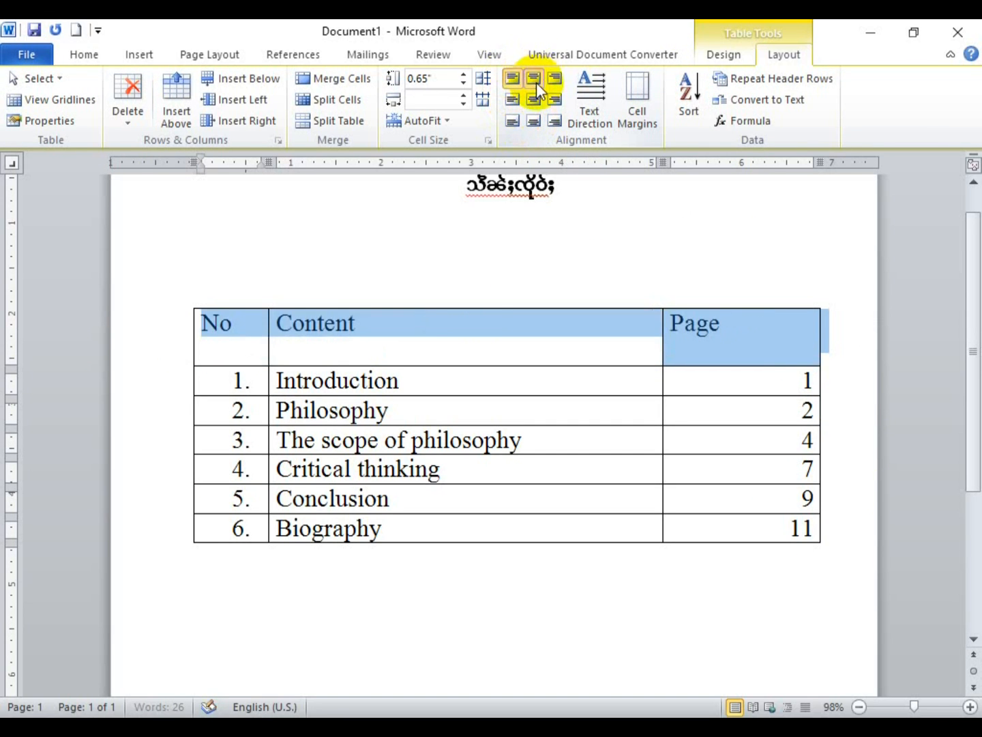
{"action": "left_click", "coordinate": [533, 78]}
{"action": "left_click", "coordinate": [533, 99]}
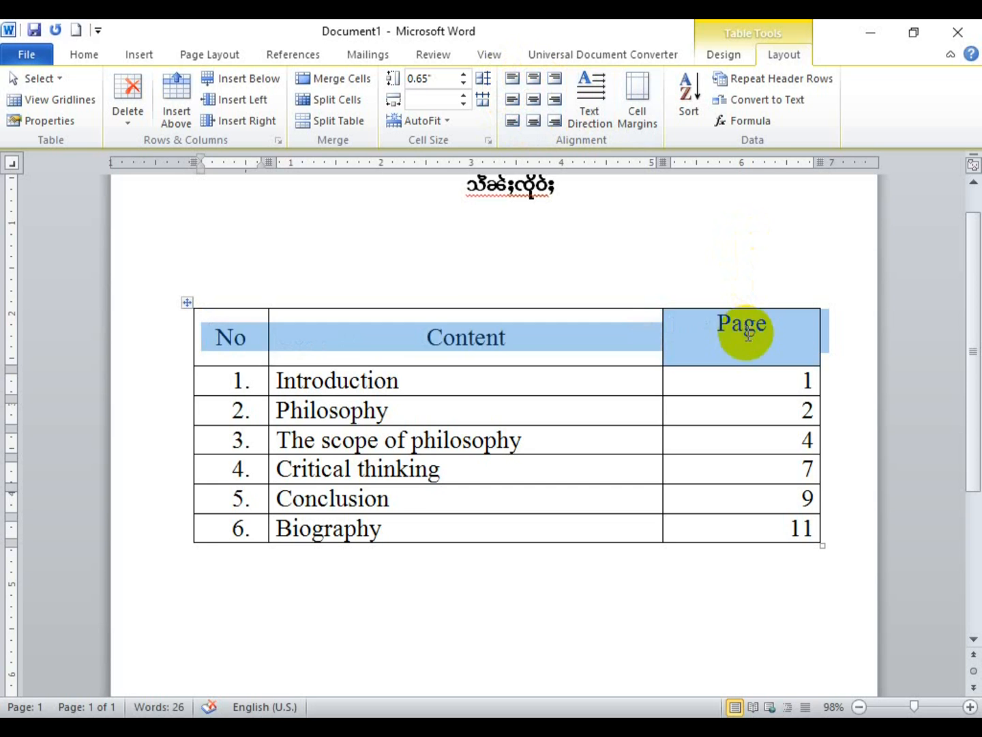
Step: Add a blank line before Page to heighten the header row, then apply Align Center
{"action": "left_click", "coordinate": [718, 324]}
{"action": "key", "text": "Return"}
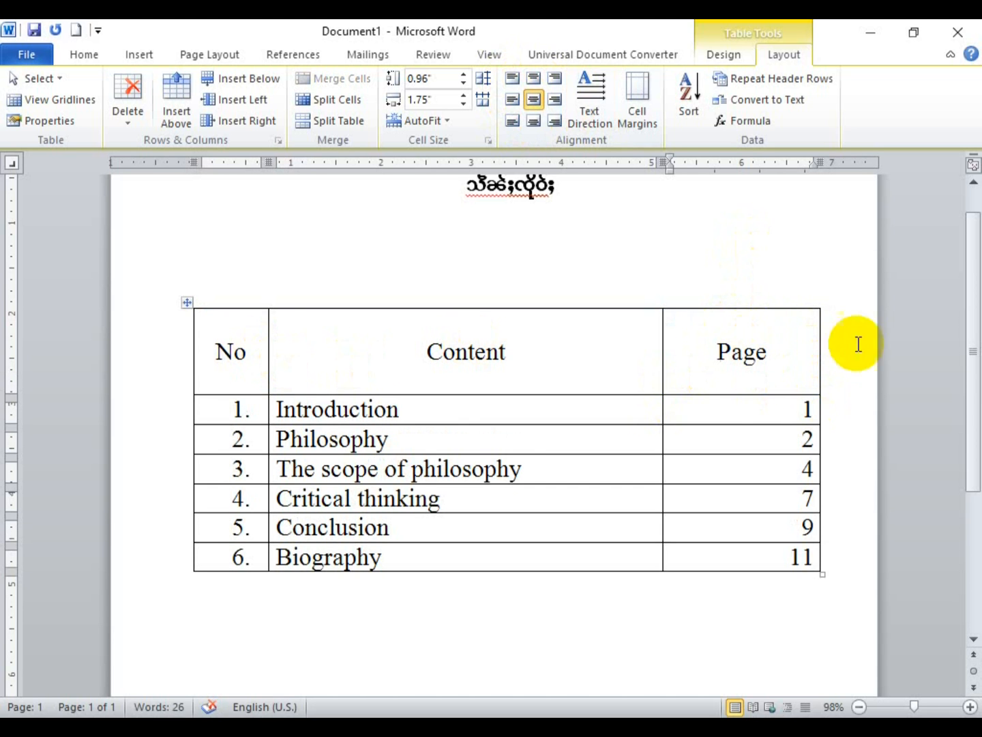
{"action": "left_click_drag", "start_coordinate": [803, 357], "coordinate": [219, 347]}
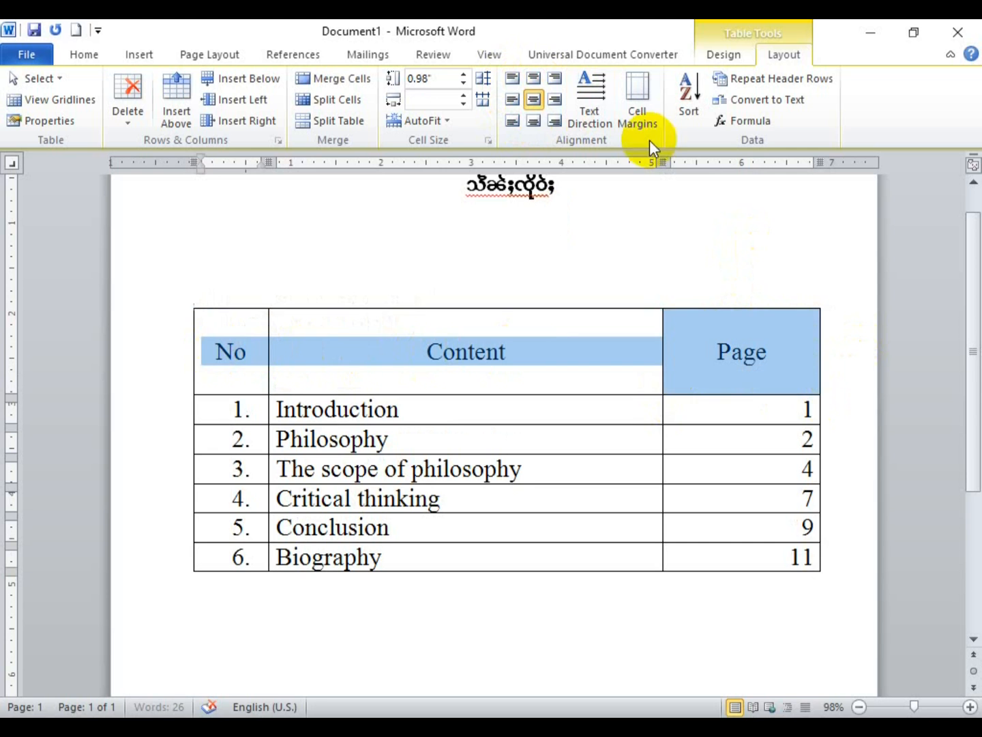
{"action": "left_click", "coordinate": [550, 97]}
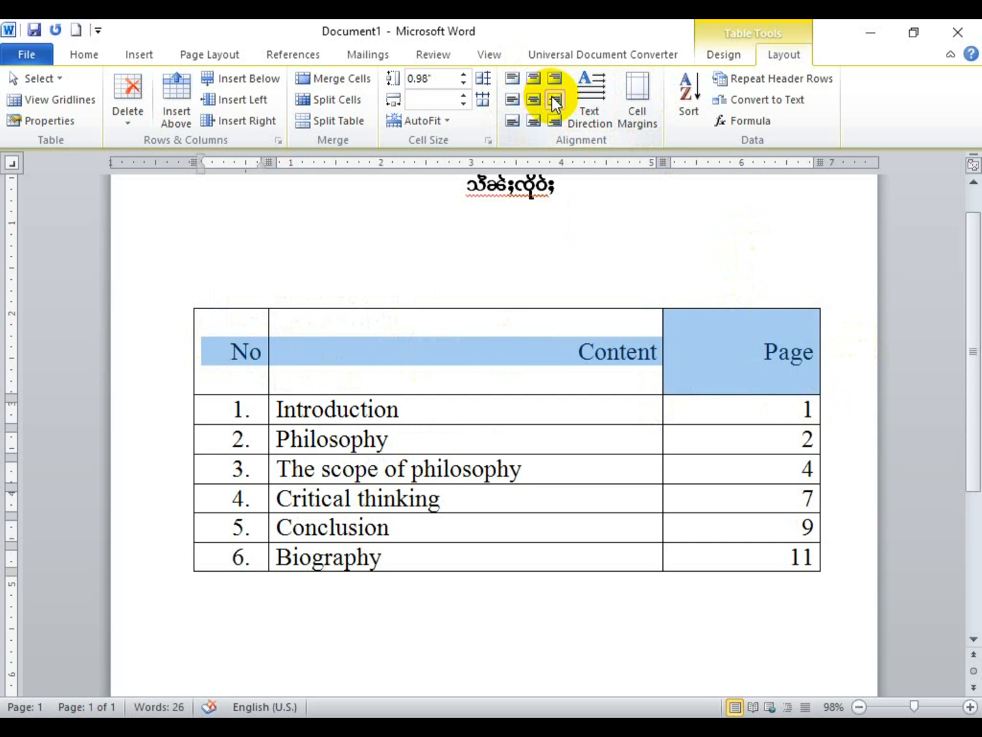
{"action": "left_click", "coordinate": [529, 120]}
{"action": "left_click", "coordinate": [513, 121]}
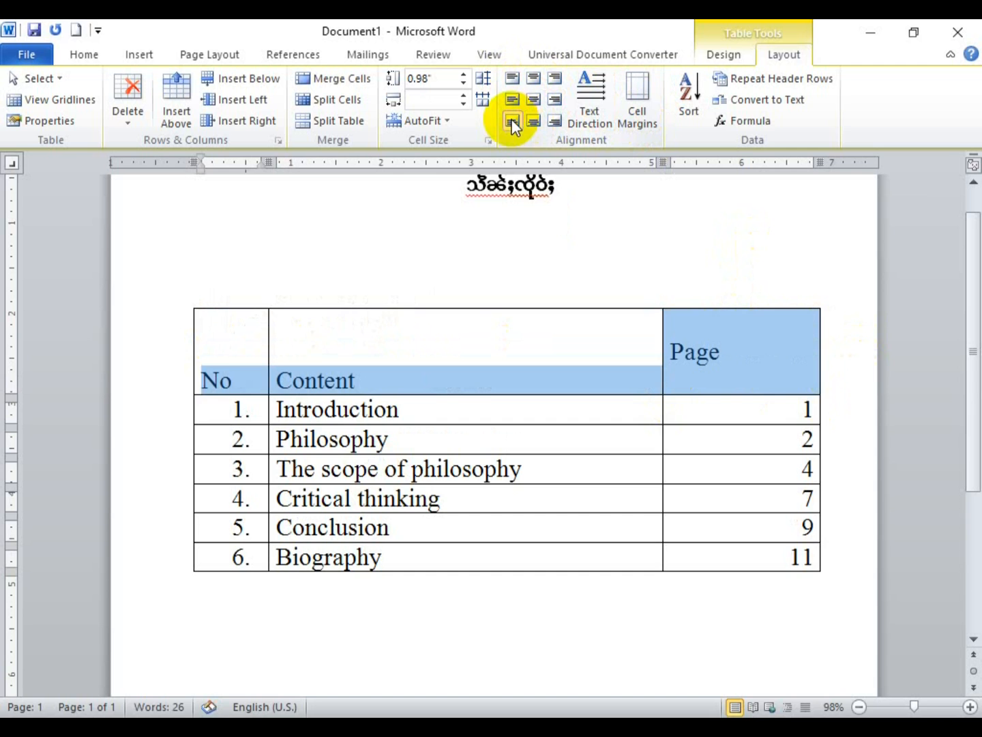
{"action": "left_click", "coordinate": [533, 101]}
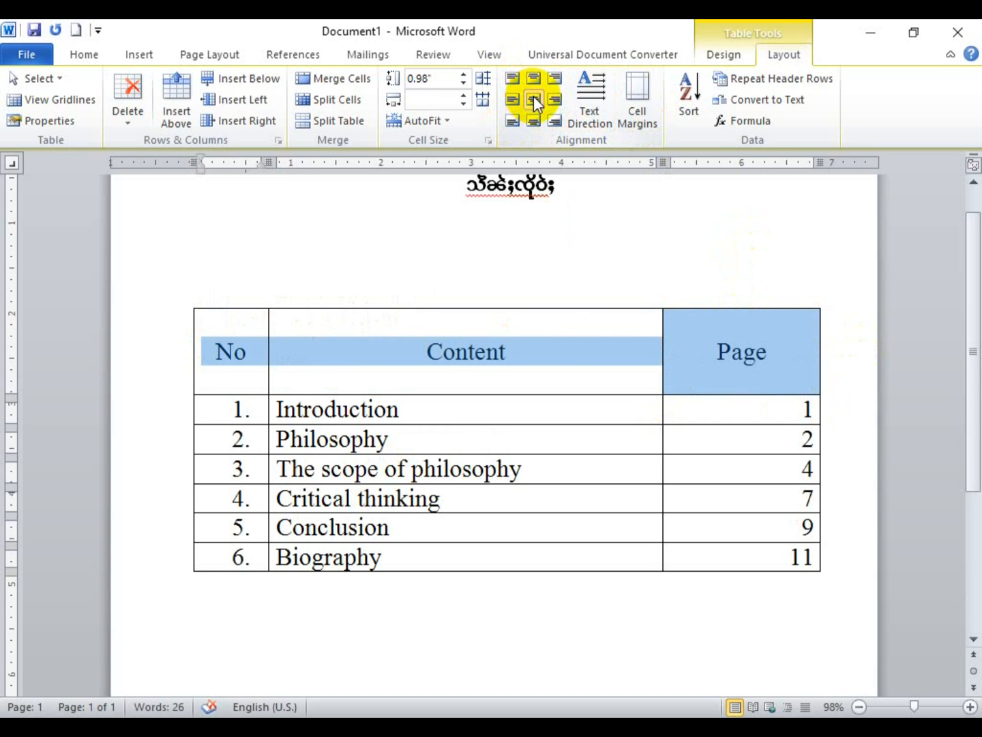
{"action": "left_click", "coordinate": [563, 343]}
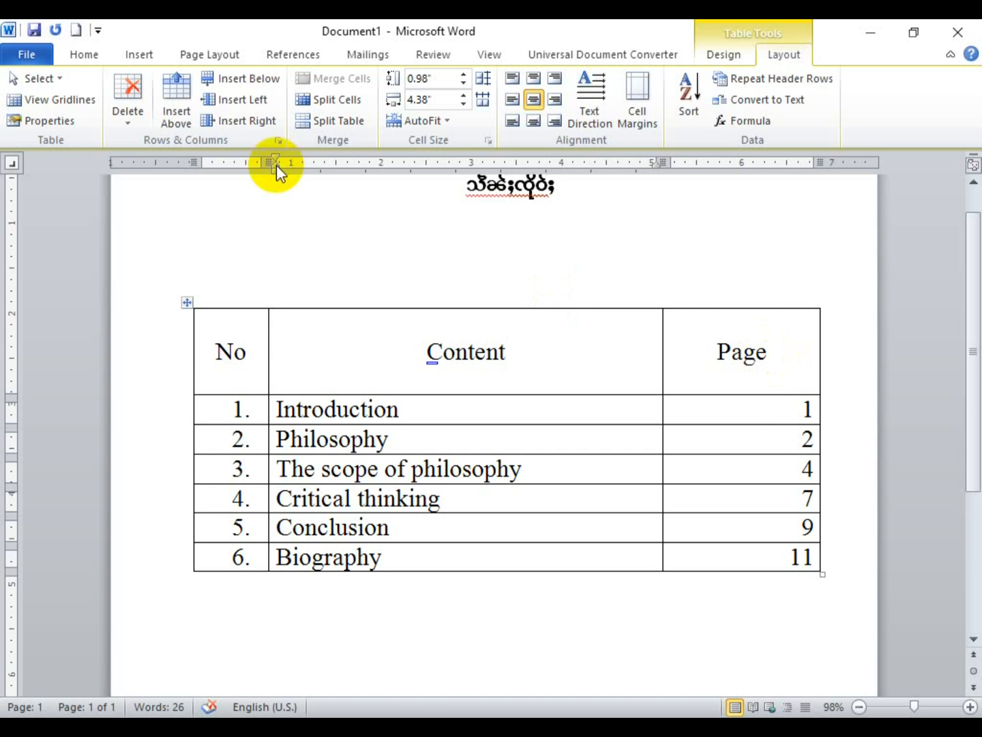
Step: Browse the table Delete options and Insert Table grid unchanged, then select the Introduction and Philosophy rows
{"action": "left_click", "coordinate": [139, 125]}
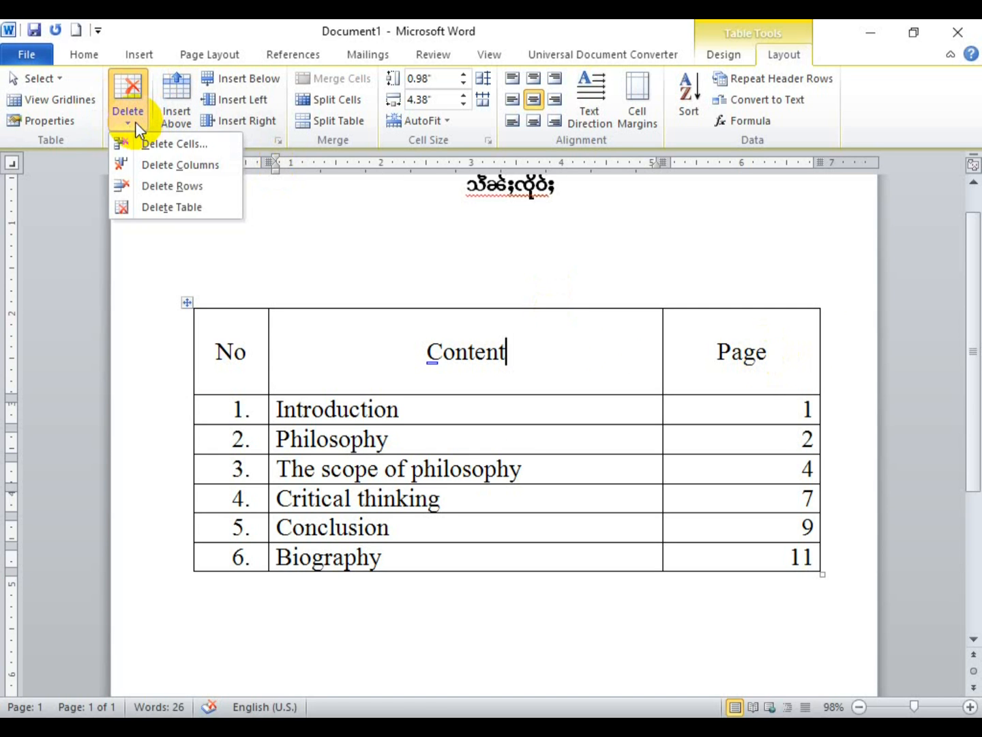
{"action": "left_click", "coordinate": [135, 121]}
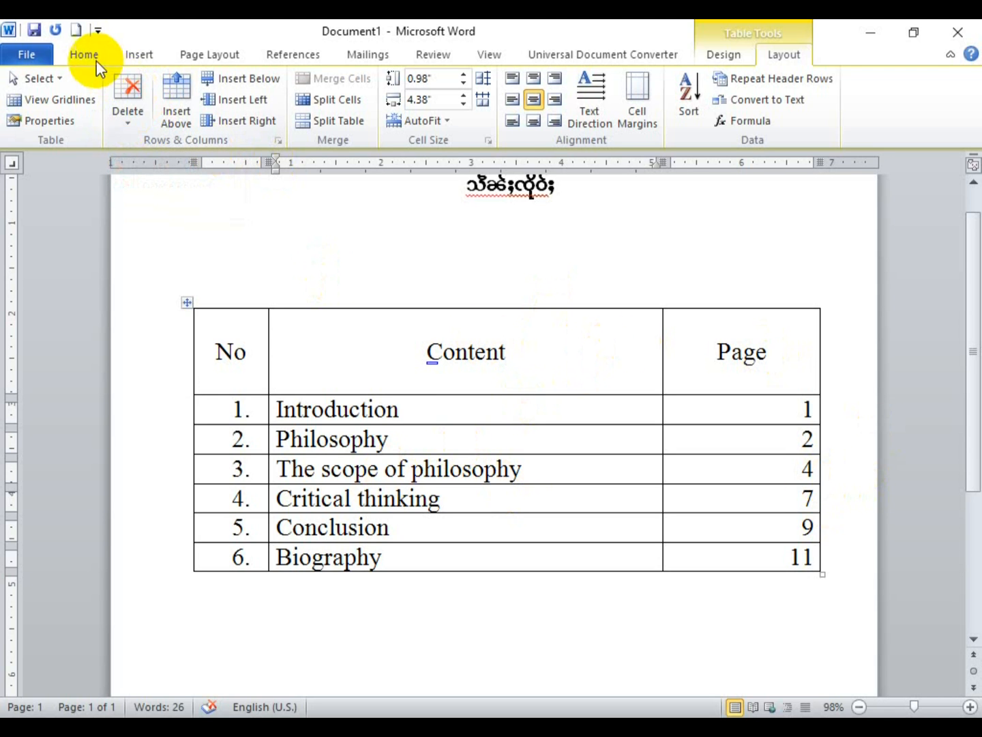
{"action": "left_click", "coordinate": [134, 56]}
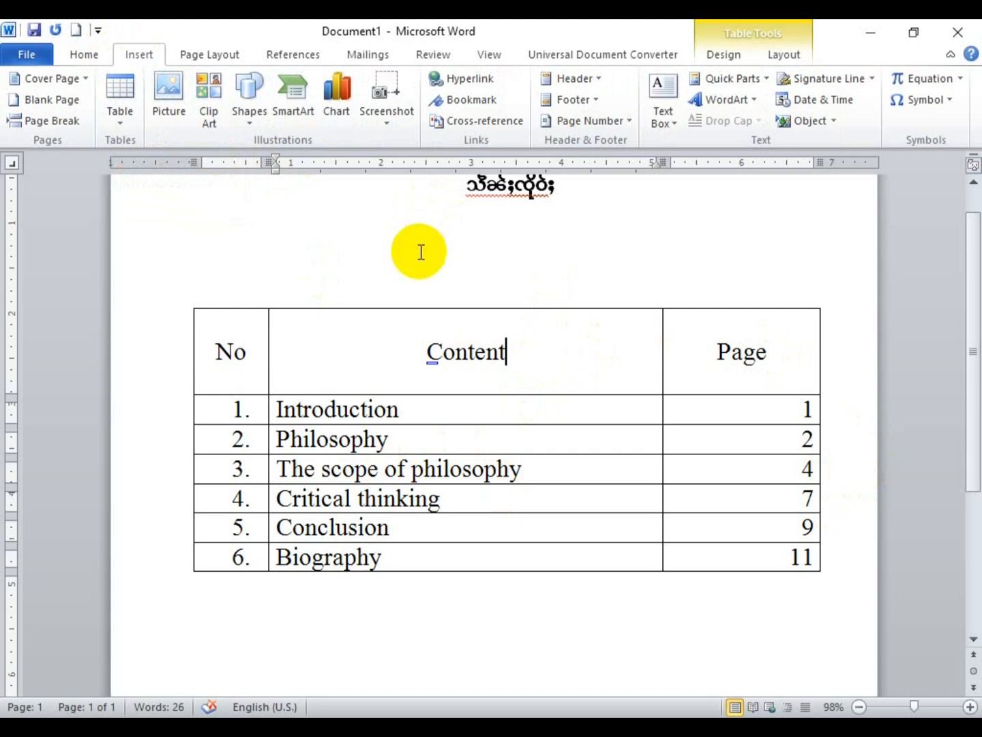
{"action": "left_click", "coordinate": [119, 116]}
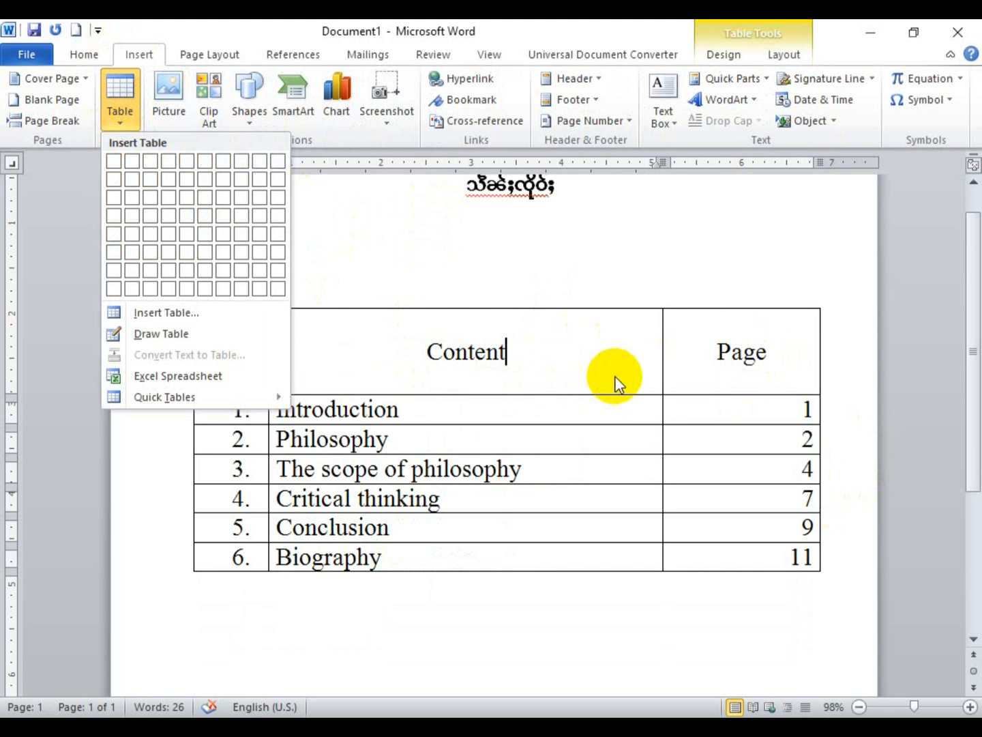
{"action": "left_click", "coordinate": [617, 384]}
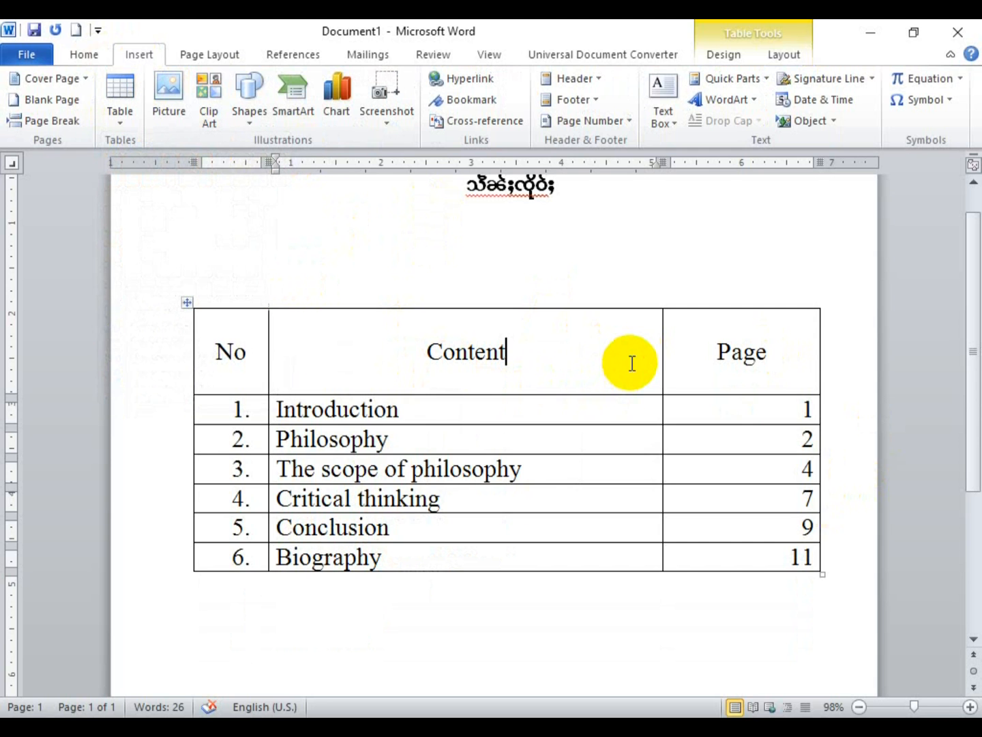
{"action": "left_click_drag", "start_coordinate": [253, 407], "coordinate": [719, 438]}
{"action": "right_click", "coordinate": [720, 440]}
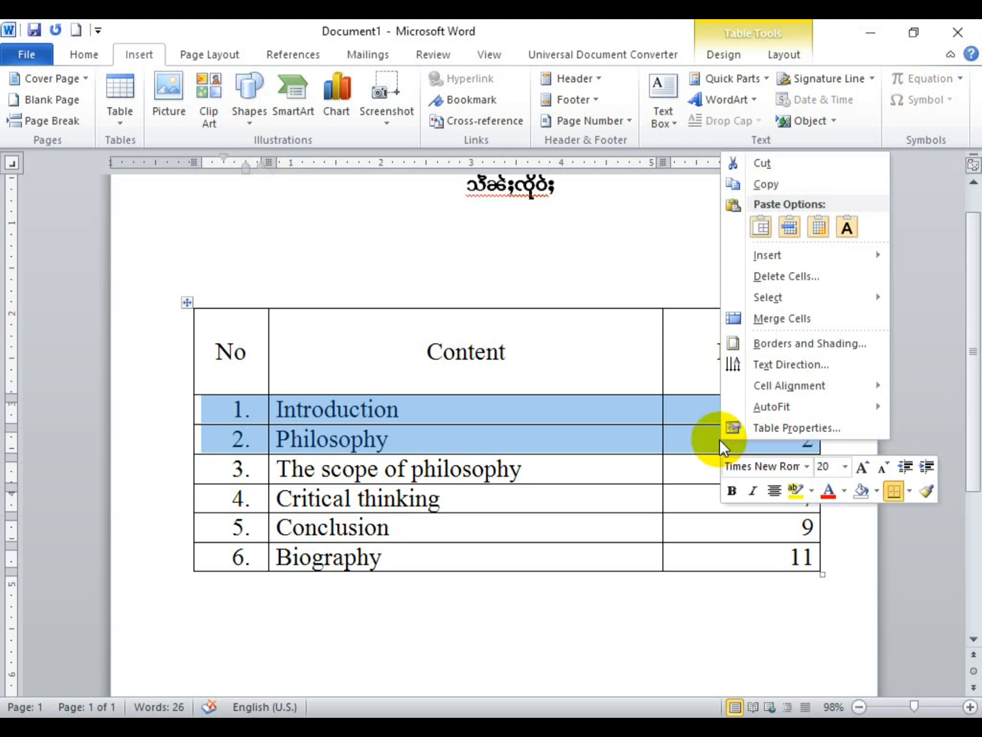
{"action": "left_click", "coordinate": [831, 281]}
{"action": "left_click", "coordinate": [454, 402]}
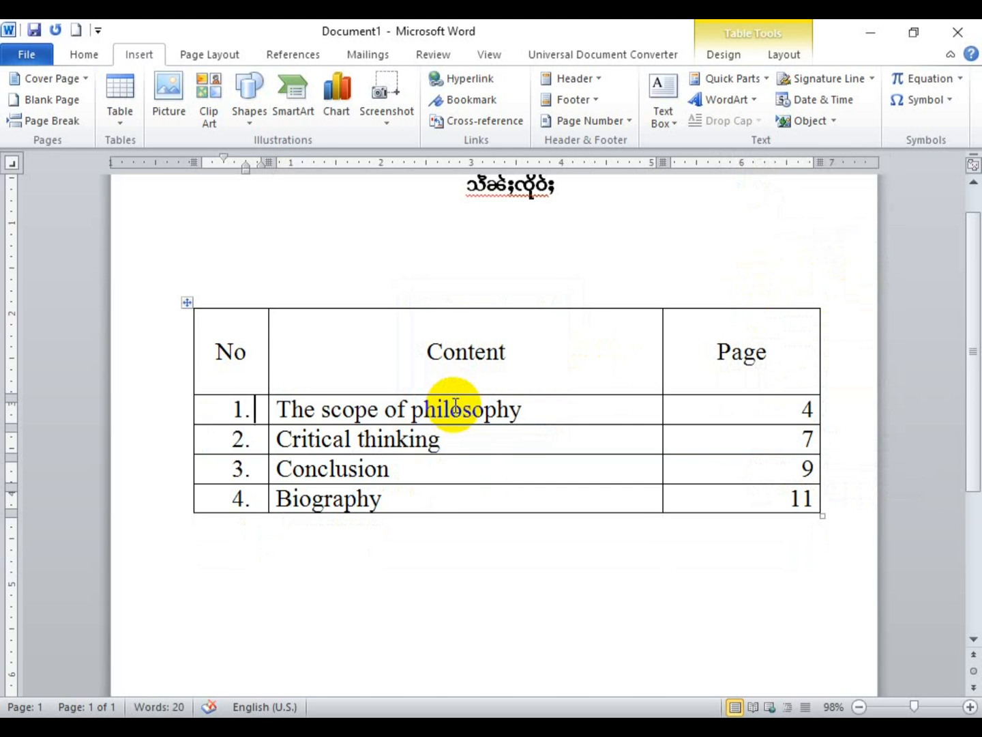
{"action": "key", "text": "ctrl+z"}
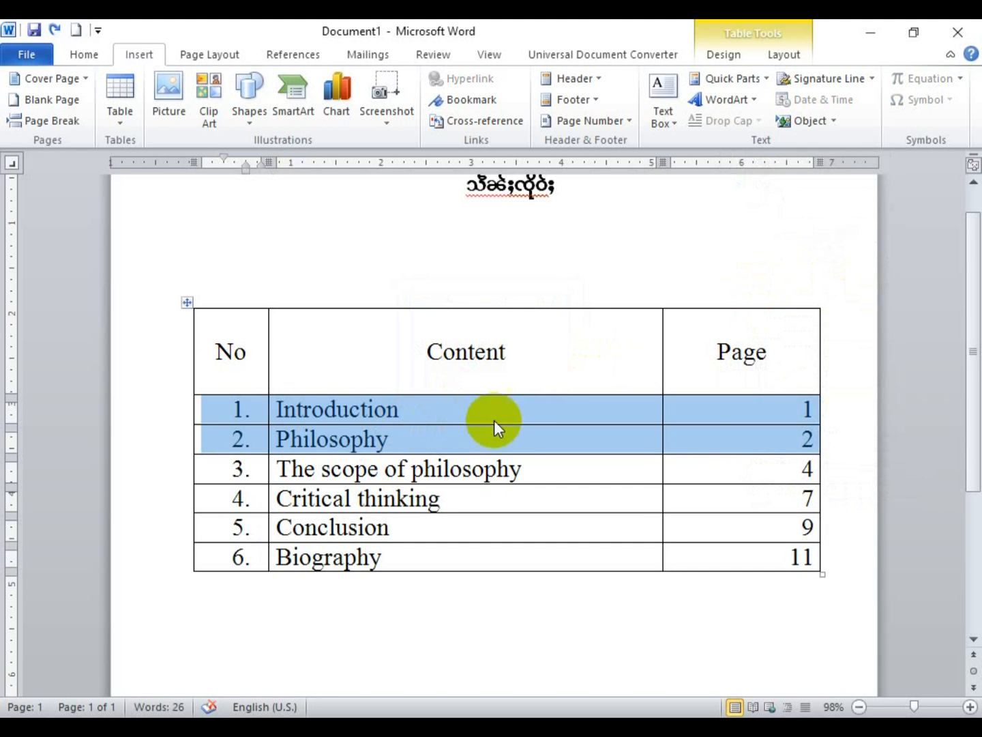
{"action": "left_click", "coordinate": [720, 444]}
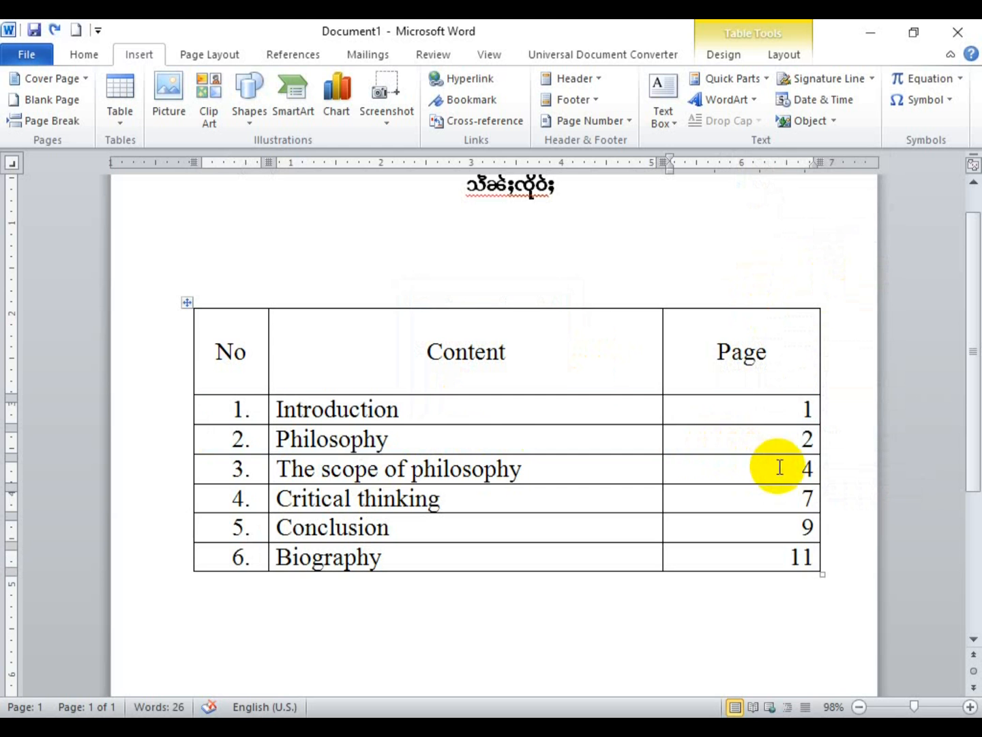
{"action": "left_click_drag", "start_coordinate": [793, 467], "coordinate": [236, 471]}
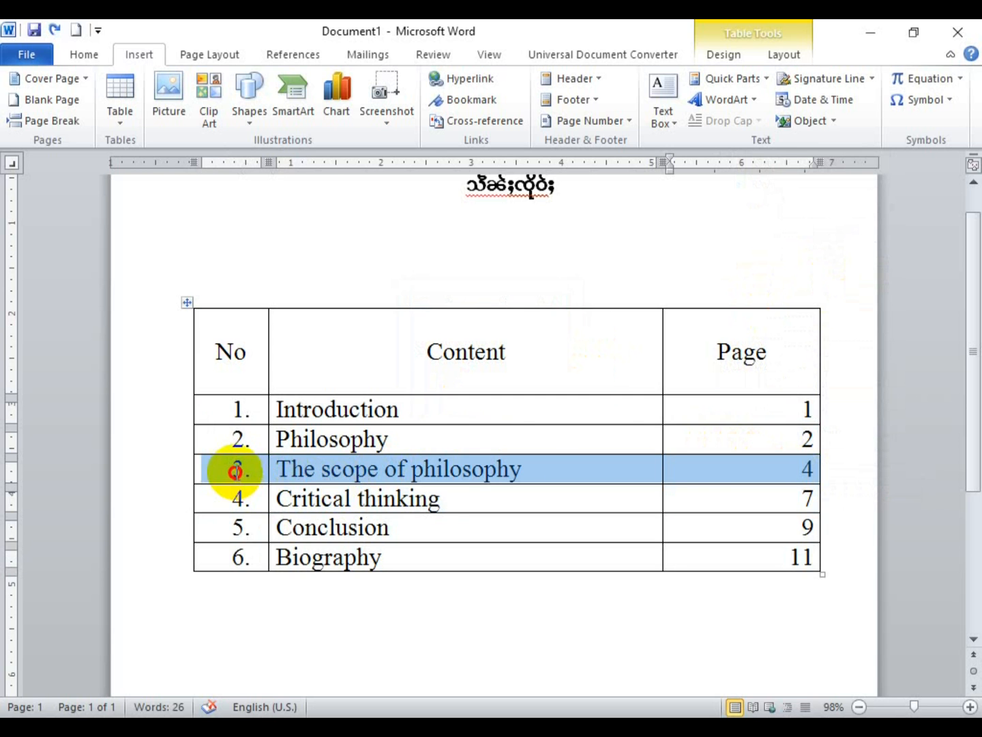
{"action": "right_click", "coordinate": [541, 465]}
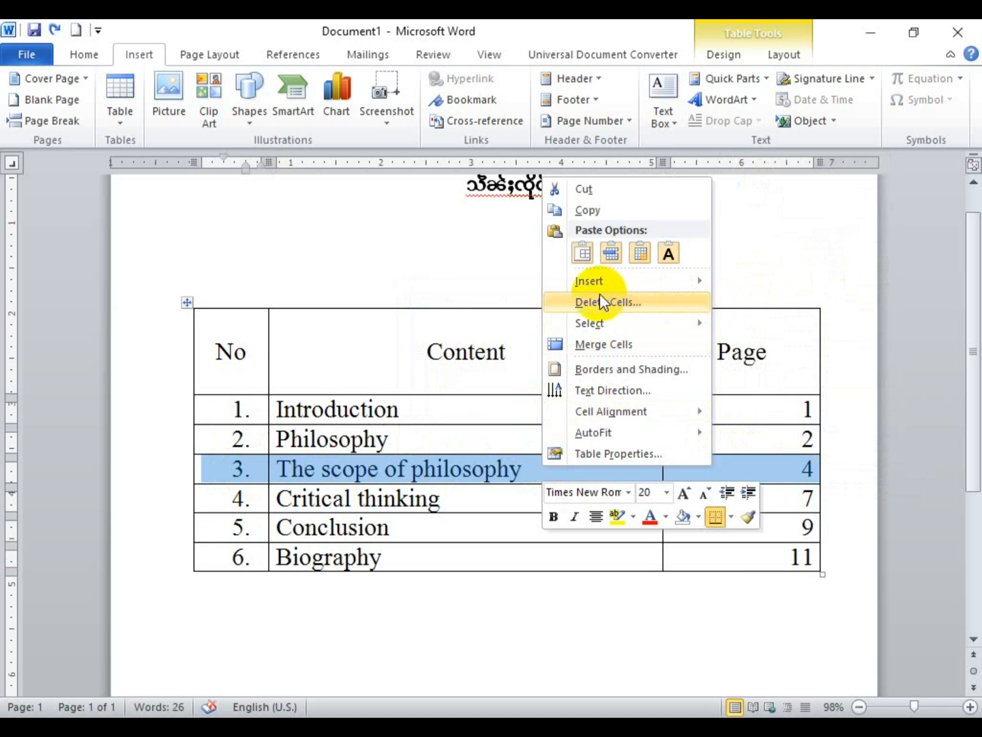
{"action": "left_click", "coordinate": [671, 303]}
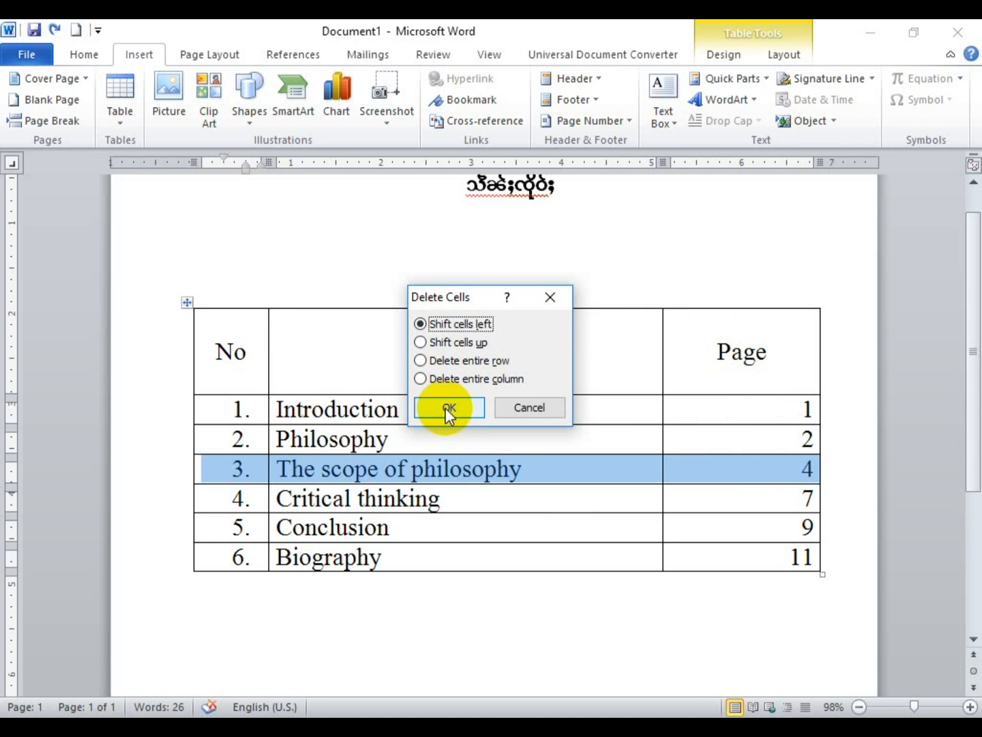
{"action": "left_click", "coordinate": [445, 407]}
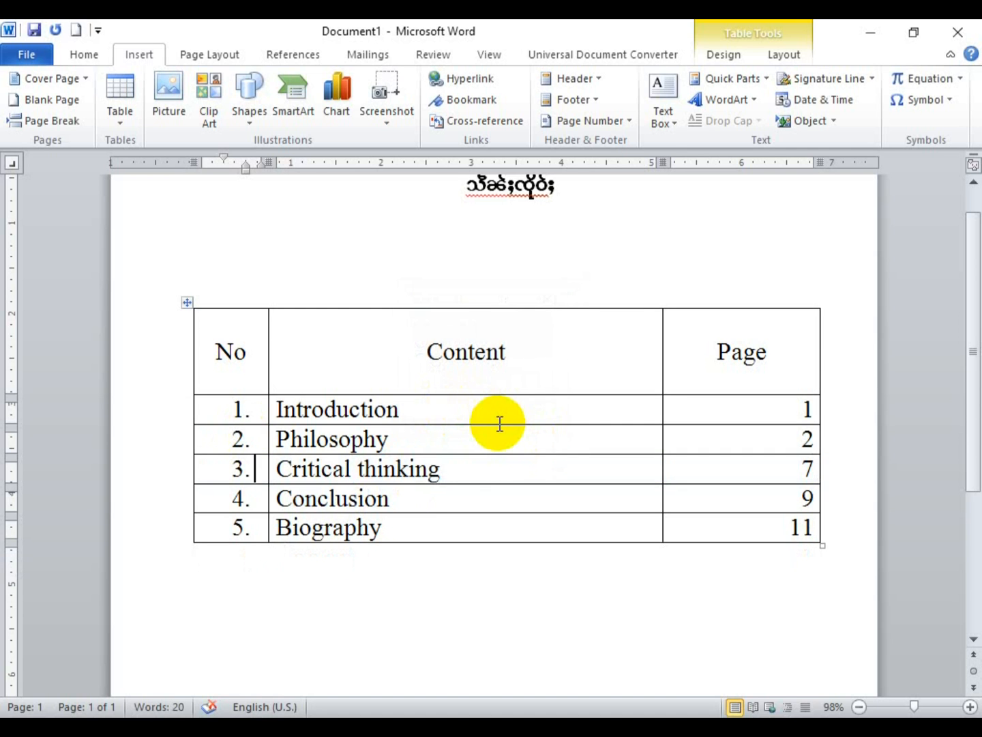
{"action": "key", "text": "ctrl+z"}
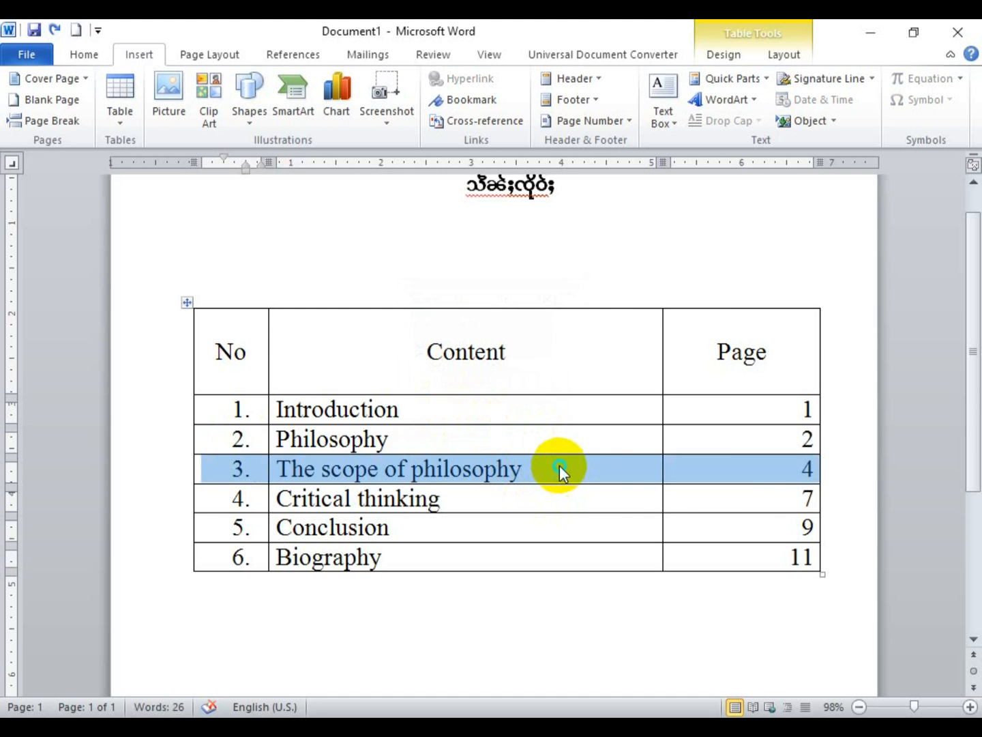
Step: Centre the text of row 3 in the contents table from the row's context menu
{"action": "right_click", "coordinate": [560, 465]}
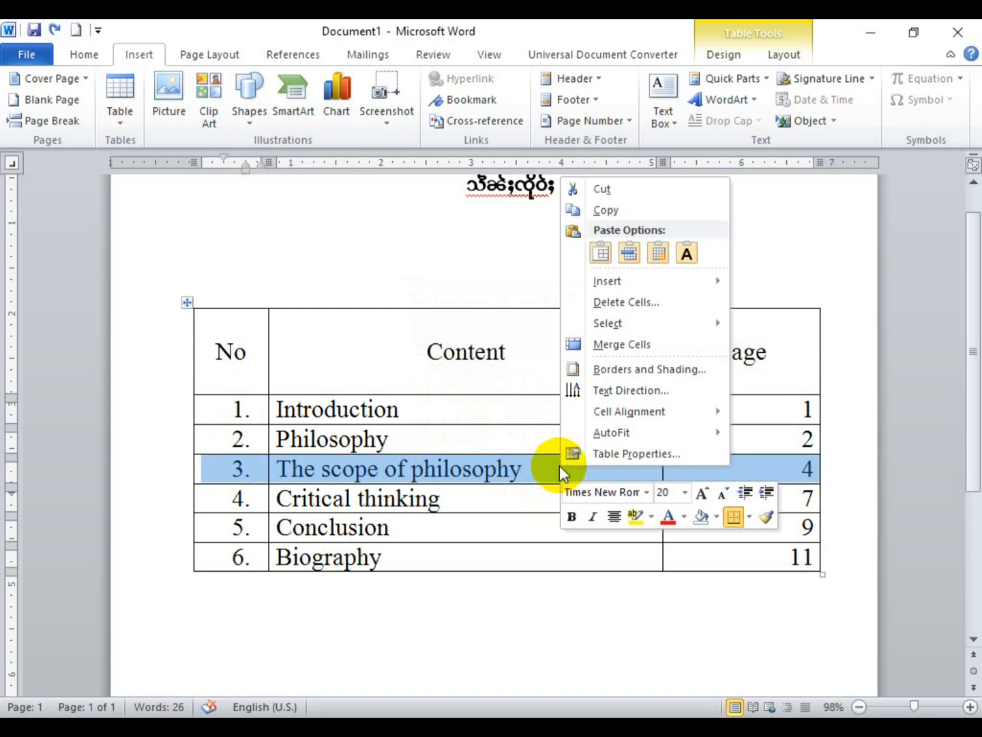
{"action": "mouse_move", "coordinate": [662, 414]}
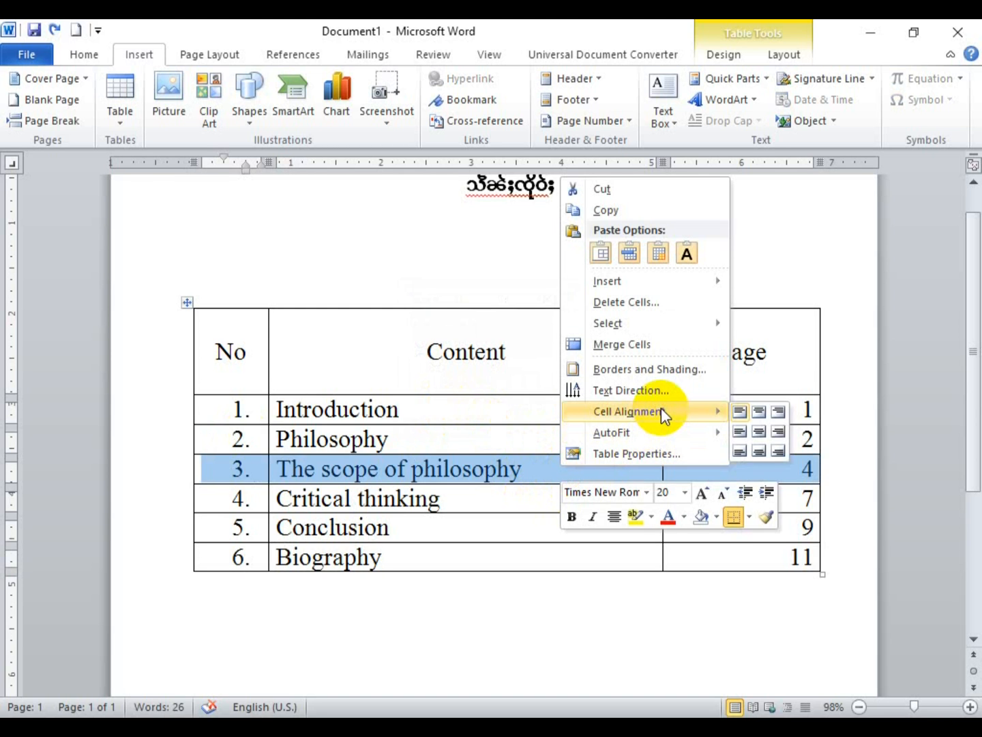
{"action": "left_click", "coordinate": [722, 55]}
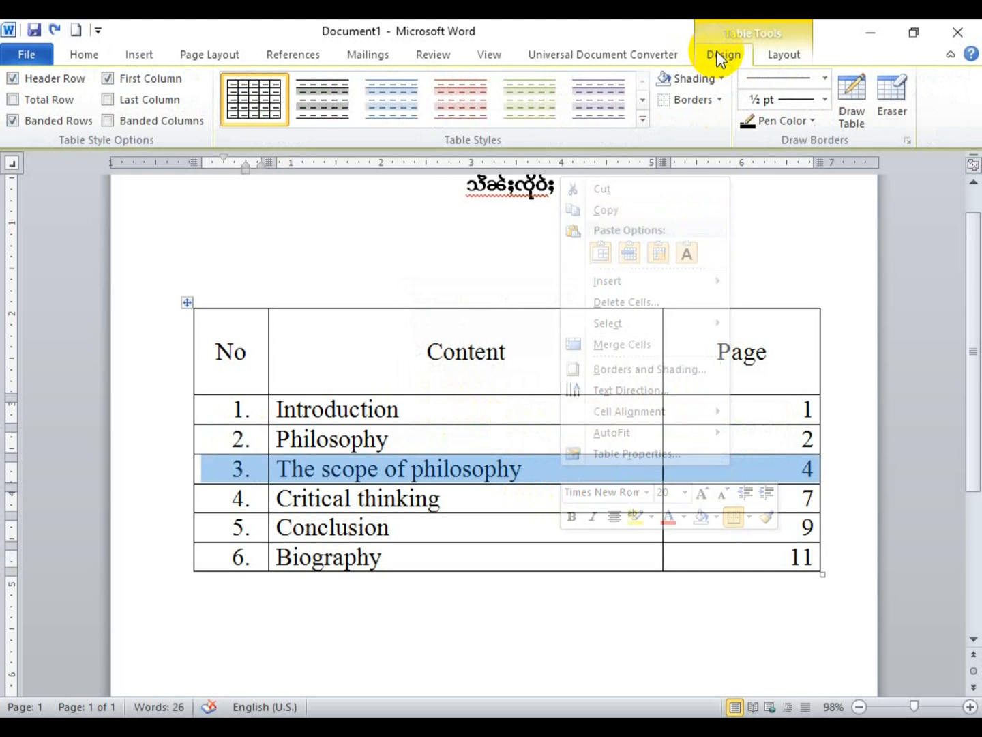
{"action": "left_click", "coordinate": [783, 54]}
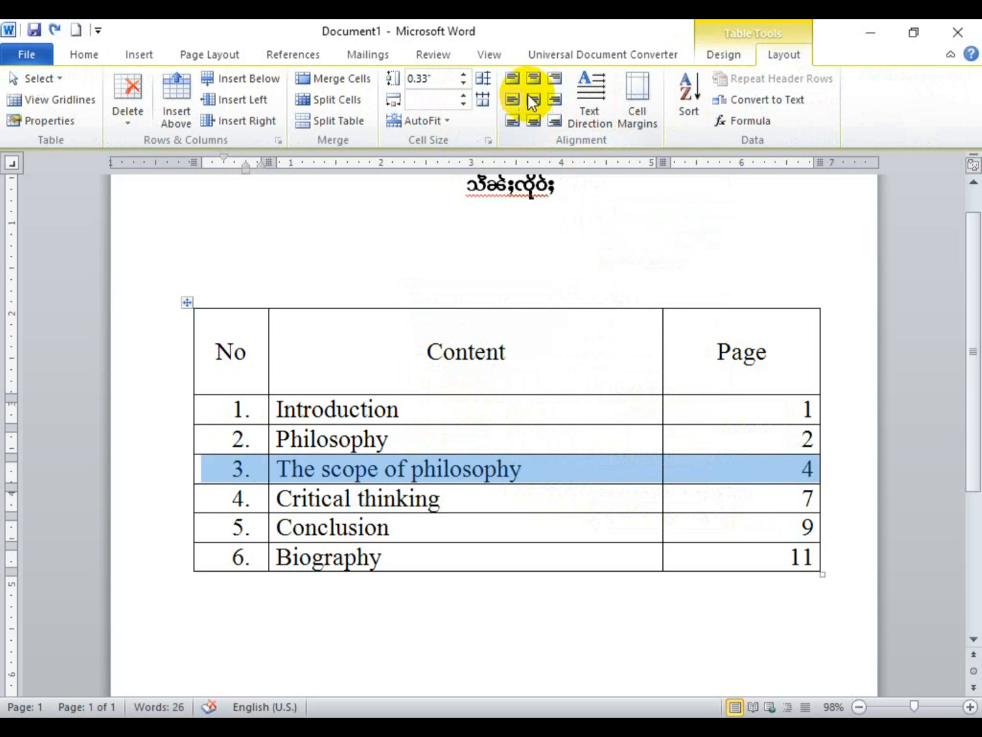
{"action": "right_click", "coordinate": [562, 477]}
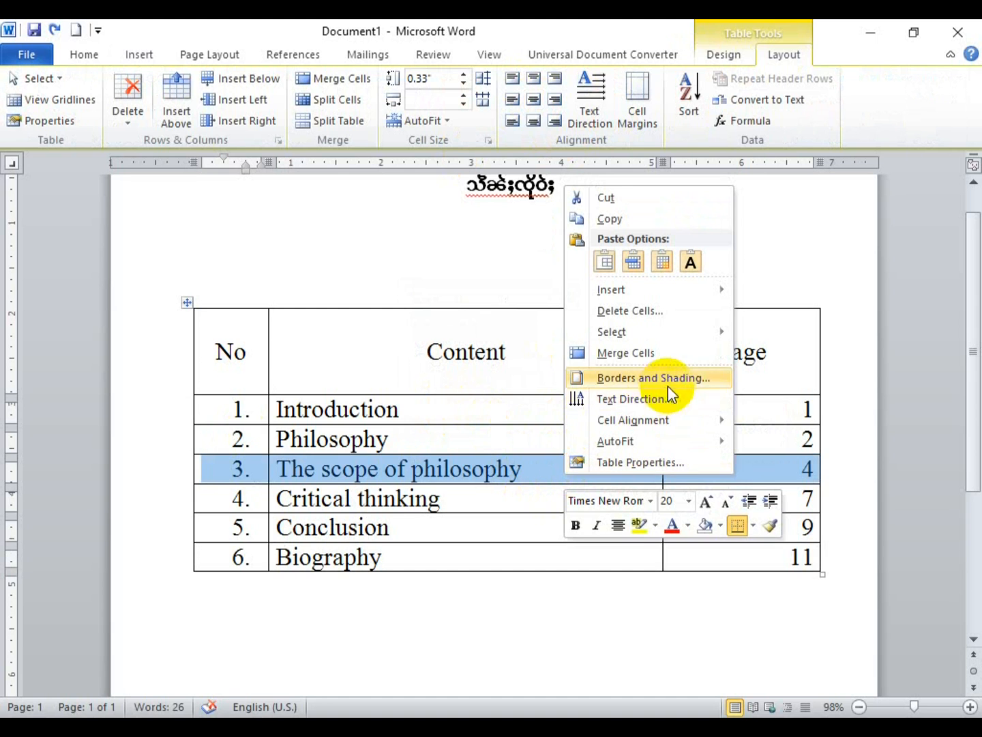
{"action": "mouse_move", "coordinate": [673, 417]}
{"action": "left_click", "coordinate": [763, 439]}
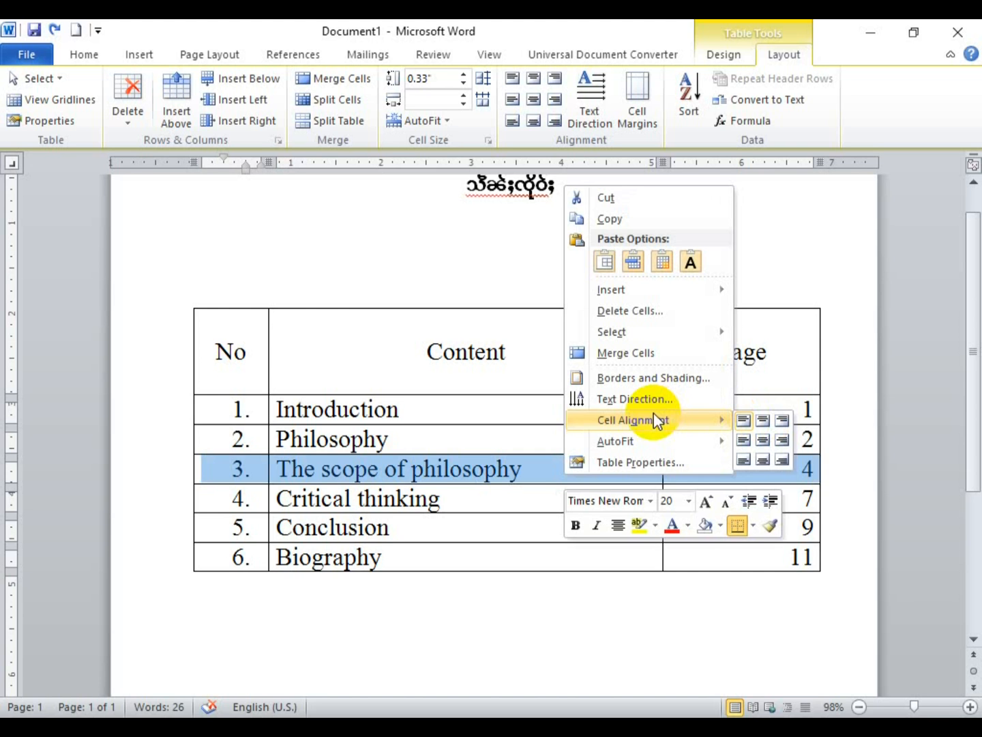
{"action": "left_click", "coordinate": [326, 343]}
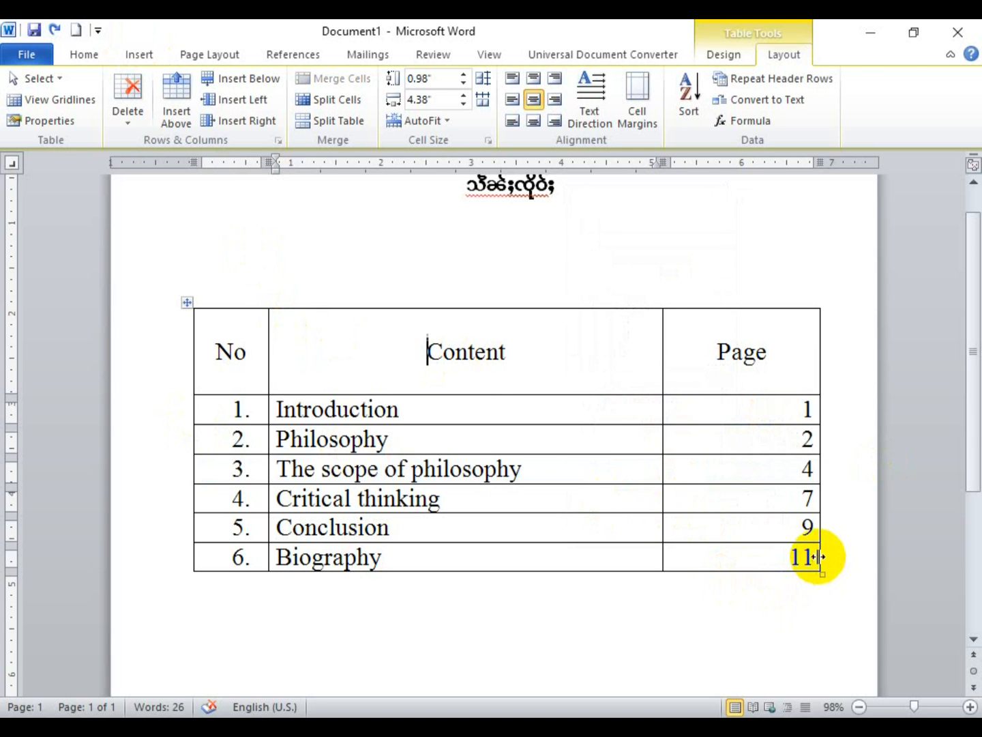
Step: Delete all document content and insert a 7-column, 4-row table via Insert Table
{"action": "key", "text": "ctrl+a"}
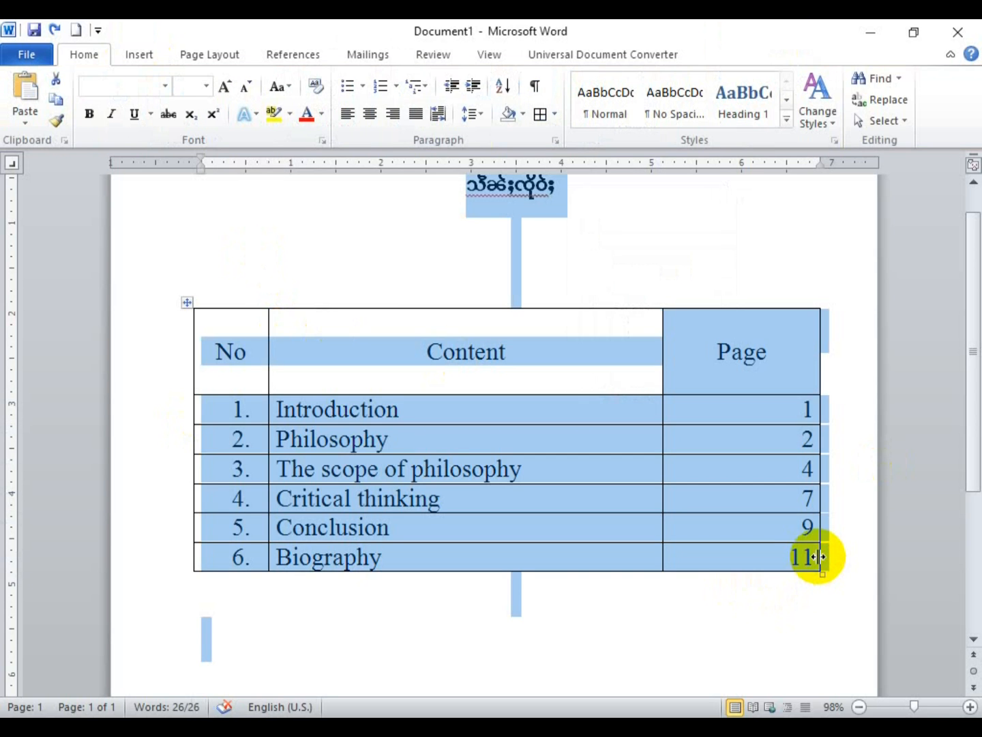
{"action": "key", "text": "Delete"}
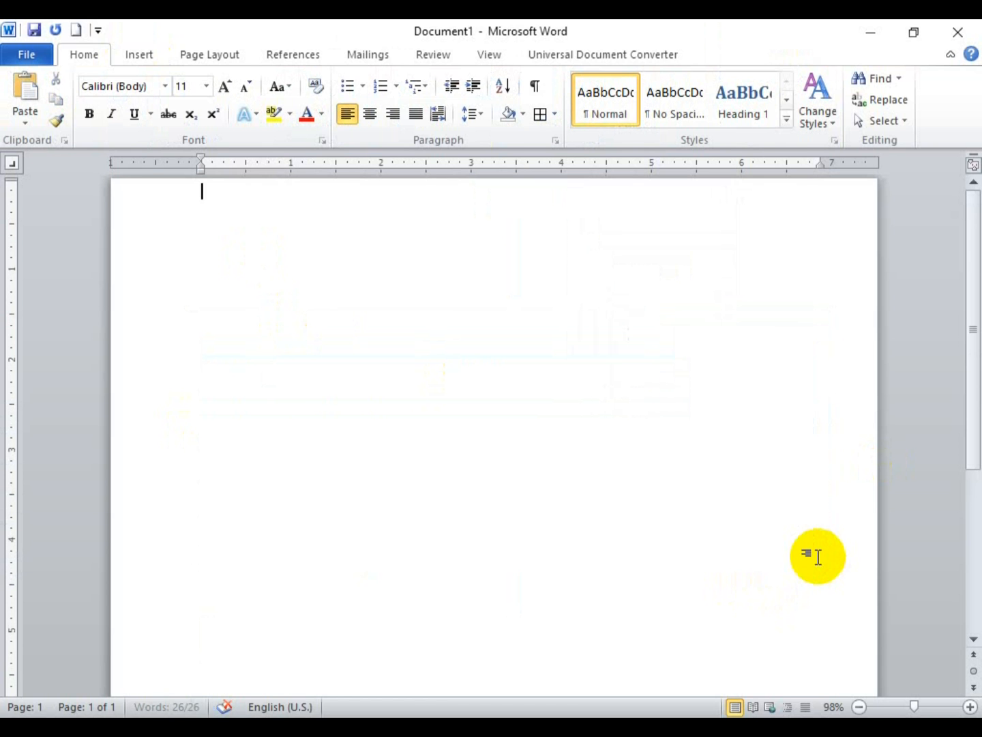
{"action": "left_click", "coordinate": [128, 55]}
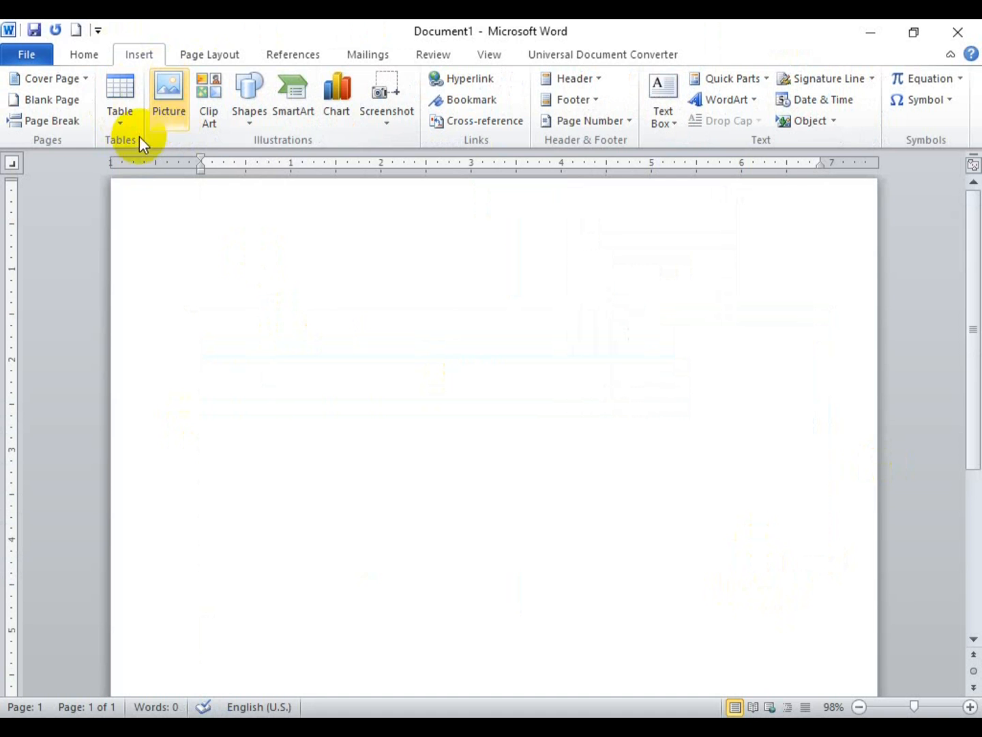
{"action": "left_click", "coordinate": [124, 127]}
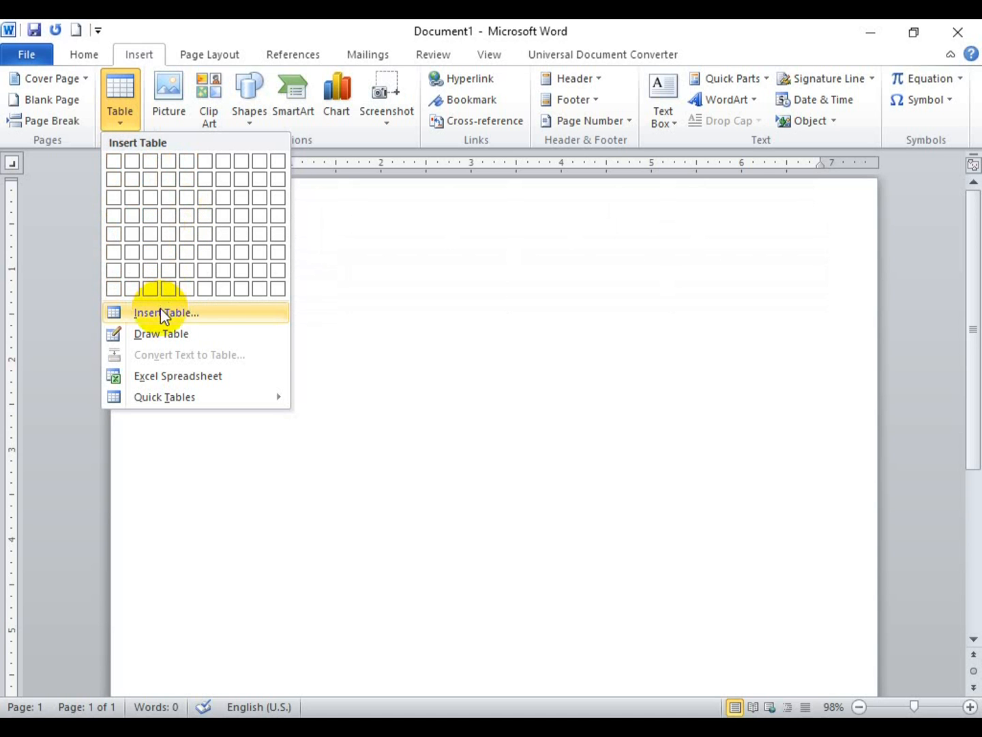
{"action": "left_click", "coordinate": [197, 316]}
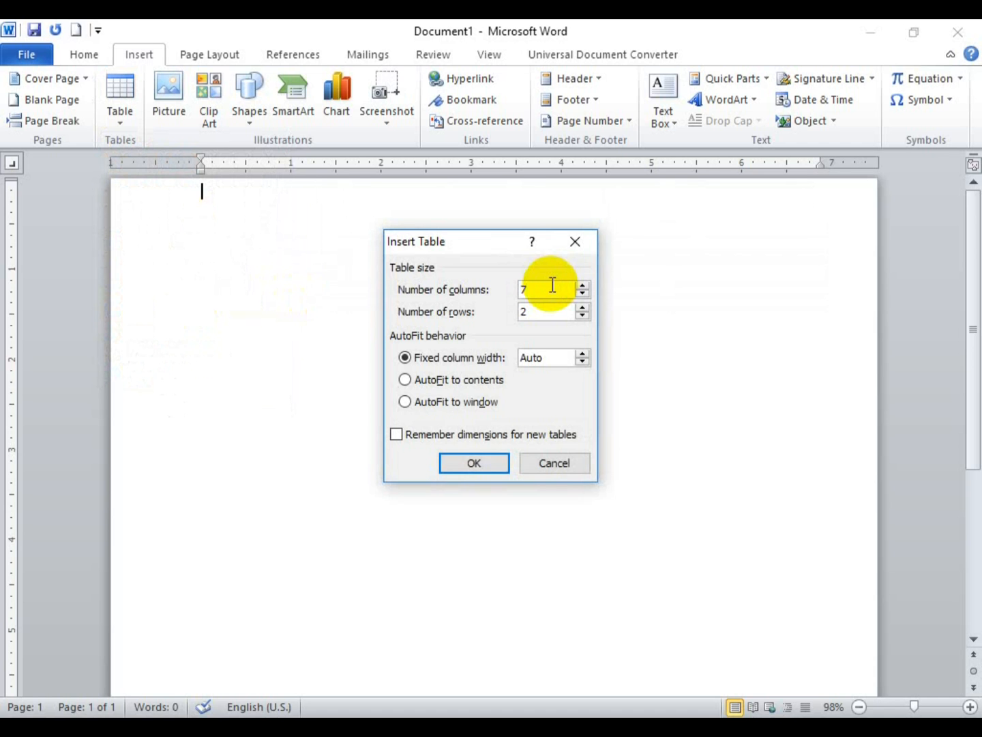
{"action": "left_click", "coordinate": [486, 313]}
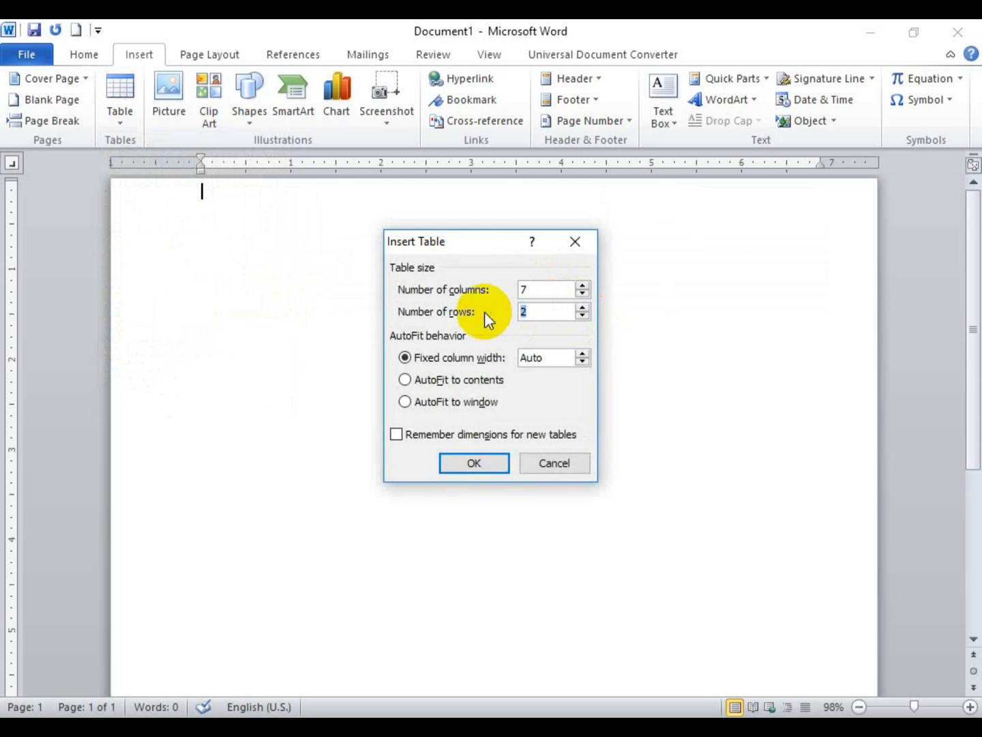
{"action": "type", "text": "4"}
{"action": "left_click", "coordinate": [474, 460]}
{"action": "left_click_drag", "start_coordinate": [218, 192], "coordinate": [791, 191]}
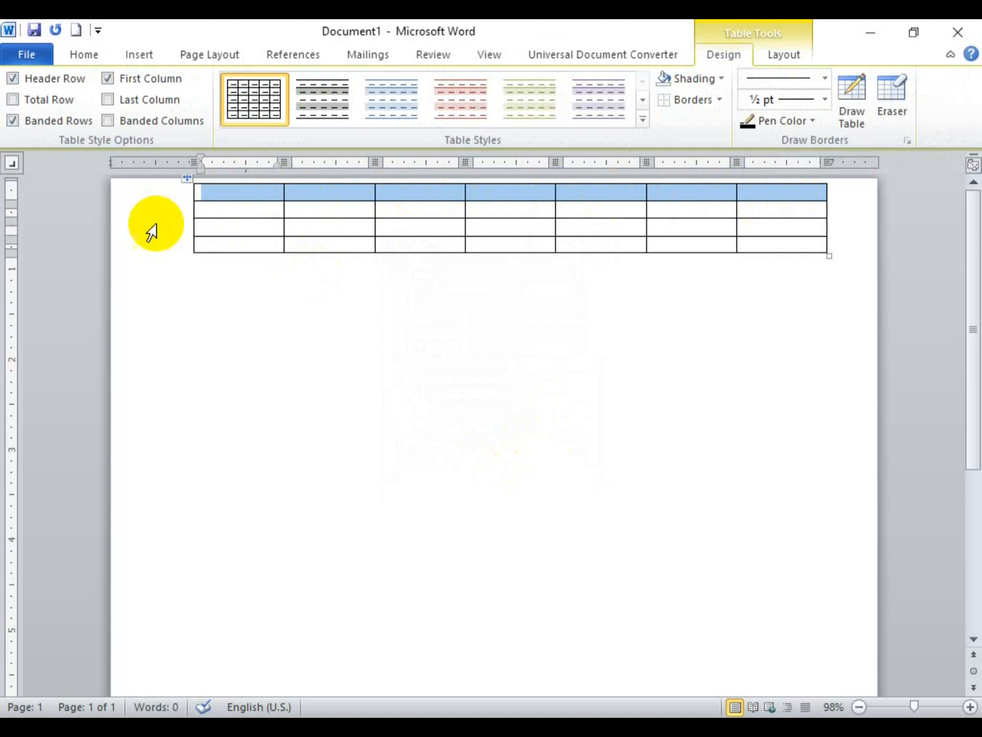
Step: Move the new table a little lower on the page
{"action": "left_click_drag", "start_coordinate": [205, 191], "coordinate": [806, 235]}
{"action": "left_click", "coordinate": [803, 244]}
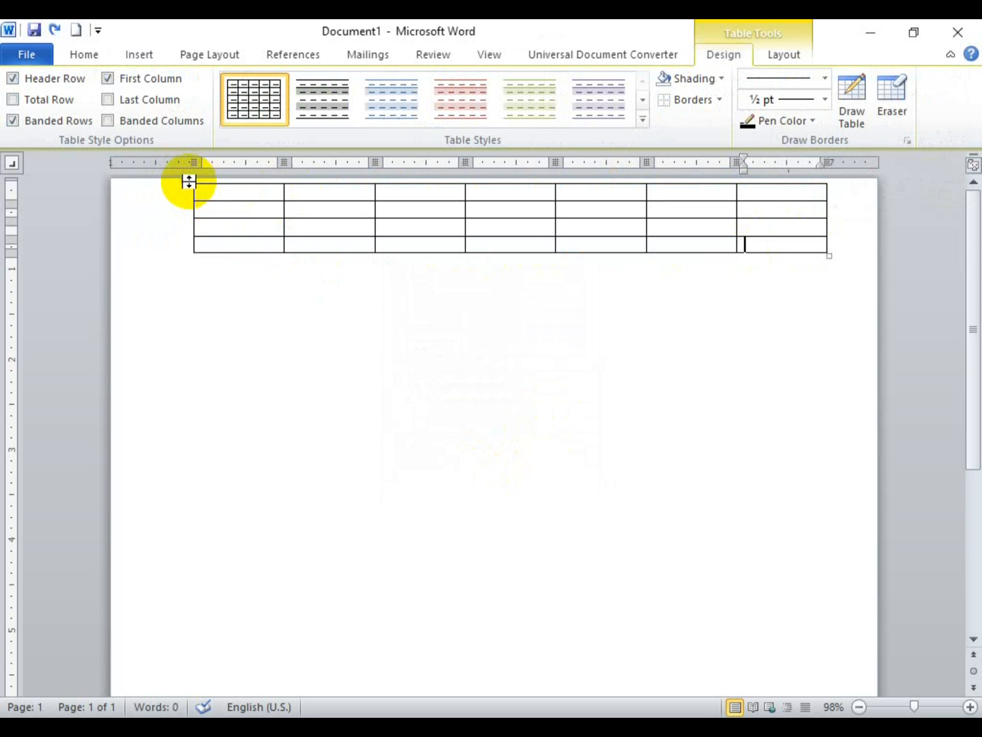
{"action": "left_click", "coordinate": [187, 180]}
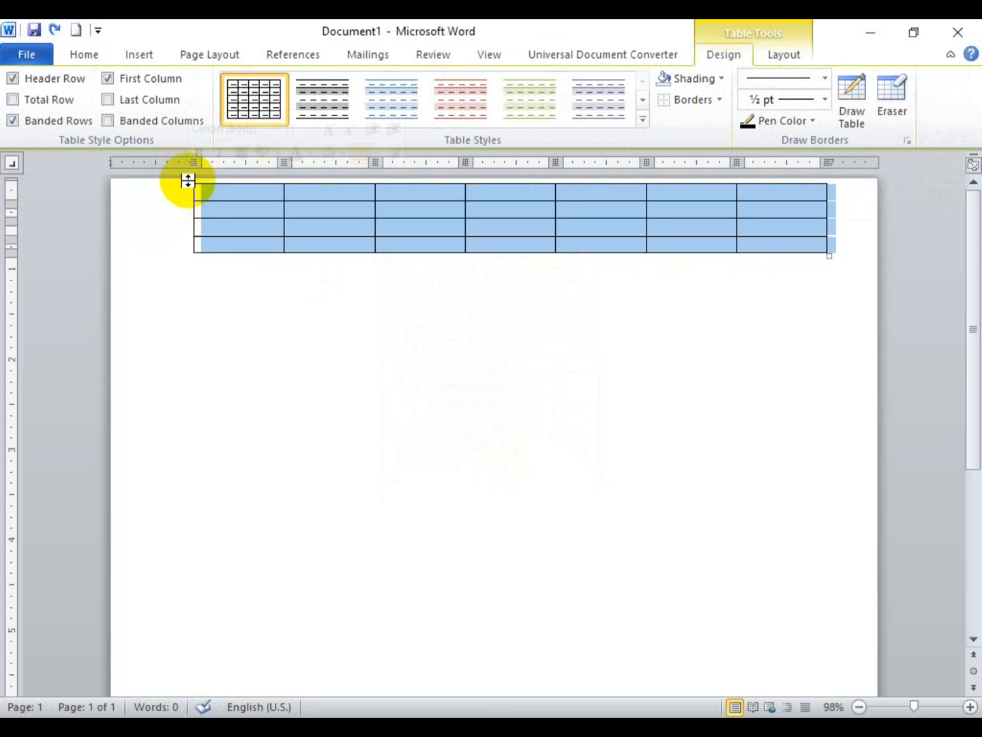
{"action": "left_click_drag", "start_coordinate": [191, 181], "coordinate": [181, 225]}
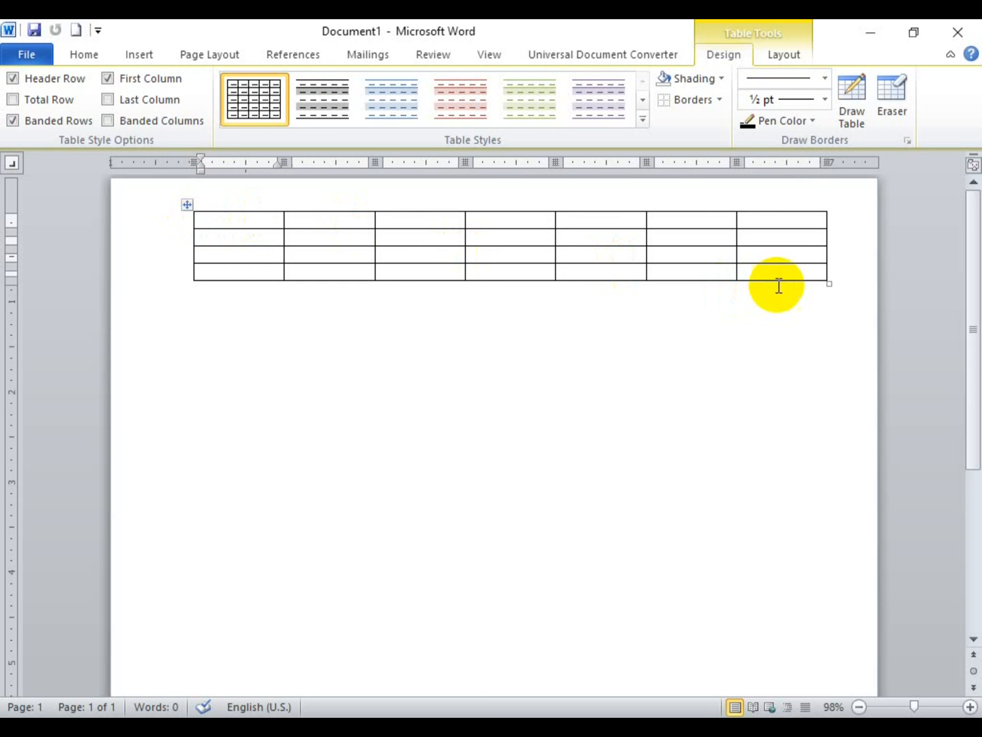
Step: Set the table's font to A Ying 01 and clear a trial entry from the first cell
{"action": "left_click_drag", "start_coordinate": [791, 273], "coordinate": [175, 212]}
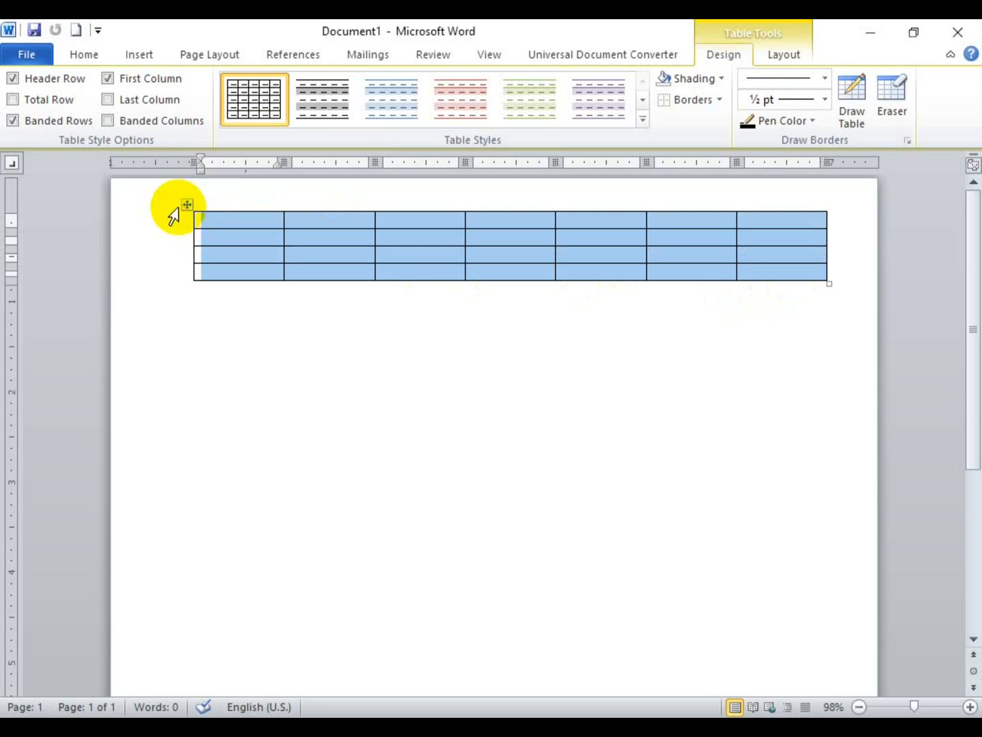
{"action": "left_click", "coordinate": [73, 53]}
{"action": "left_click", "coordinate": [150, 87]}
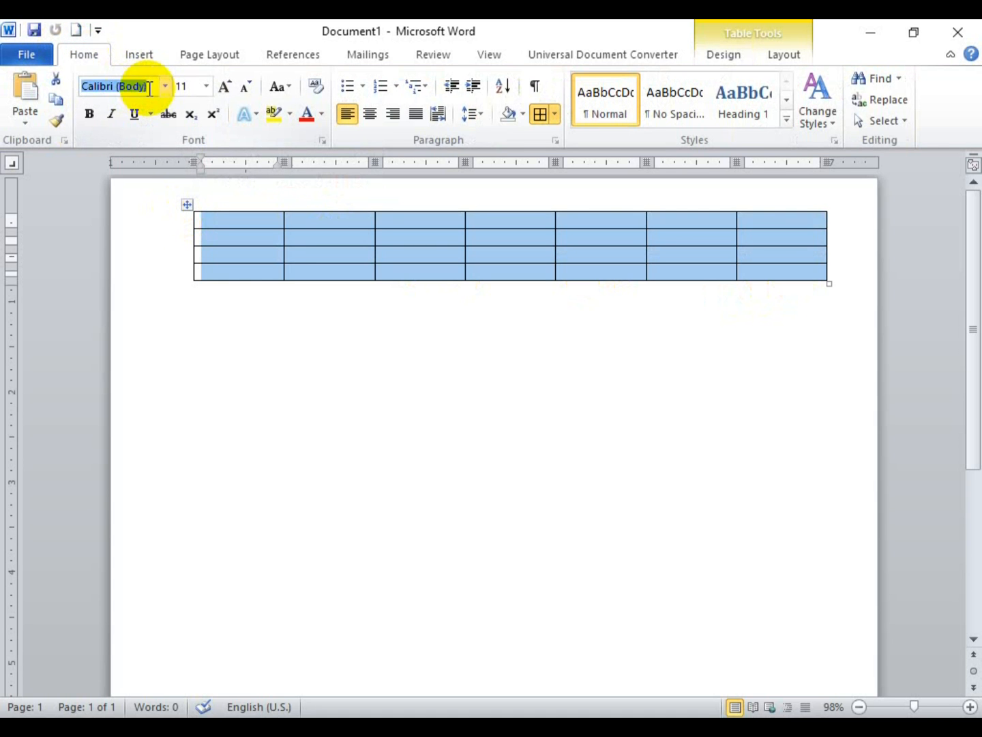
{"action": "left_click", "coordinate": [255, 225]}
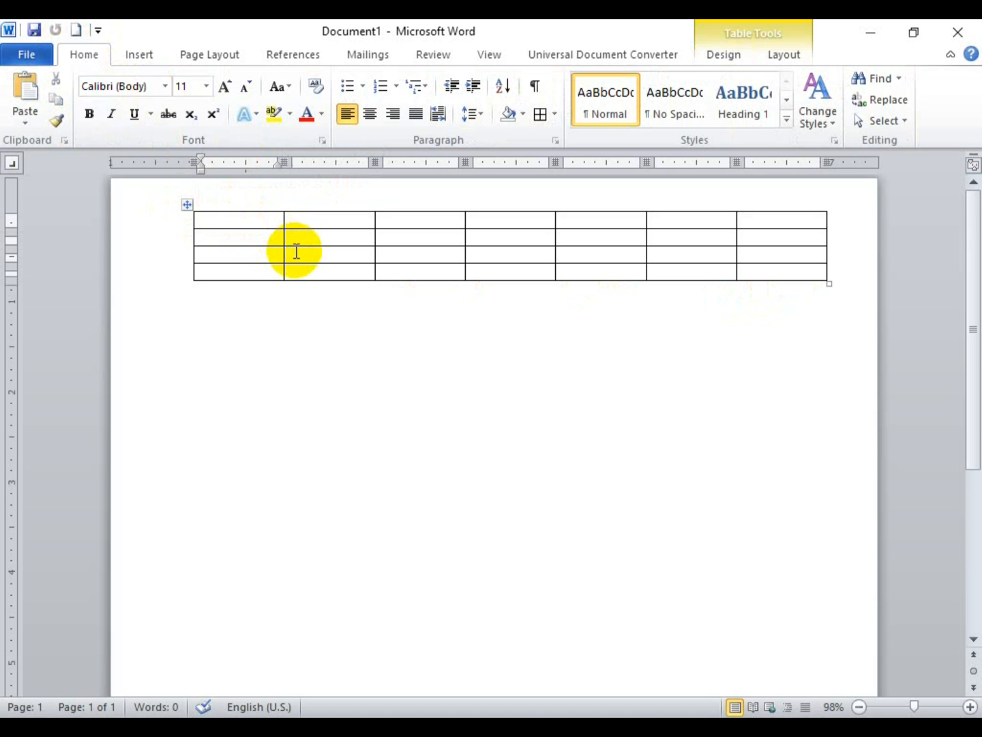
{"action": "type", "text": "euef"}
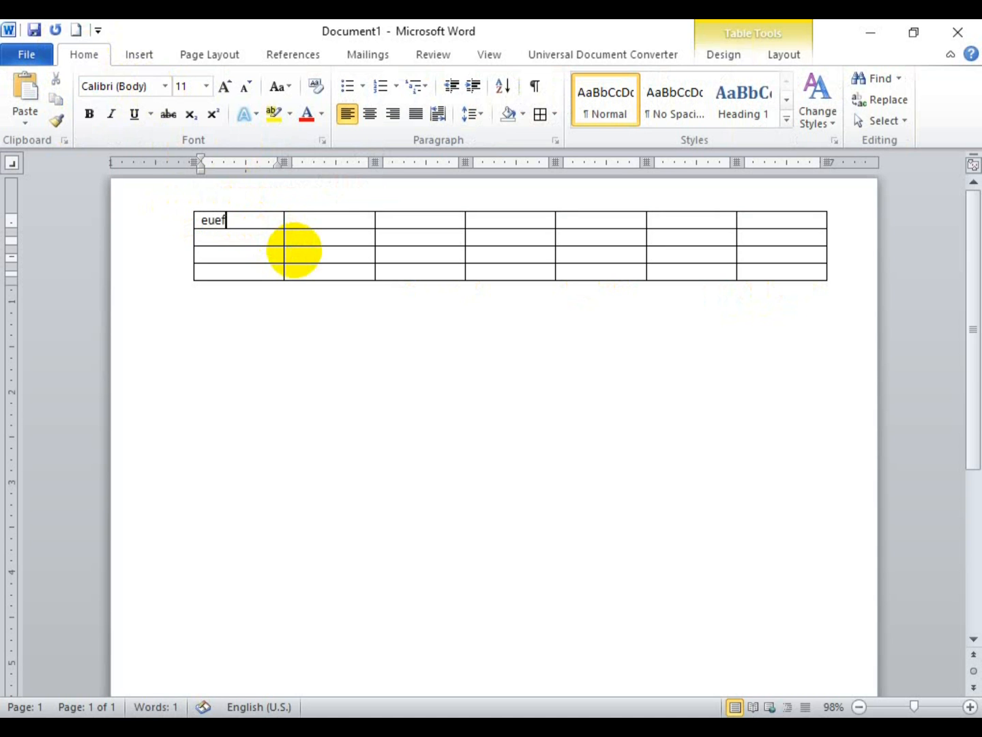
{"action": "left_click", "coordinate": [229, 212]}
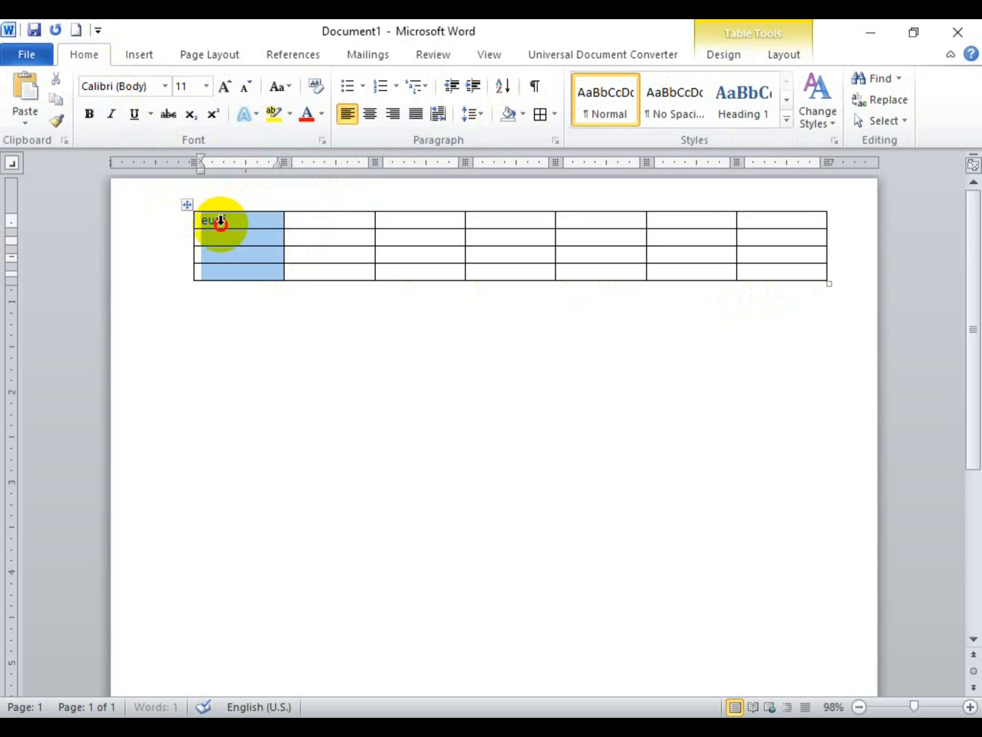
{"action": "left_click_drag", "start_coordinate": [244, 227], "coordinate": [204, 219]}
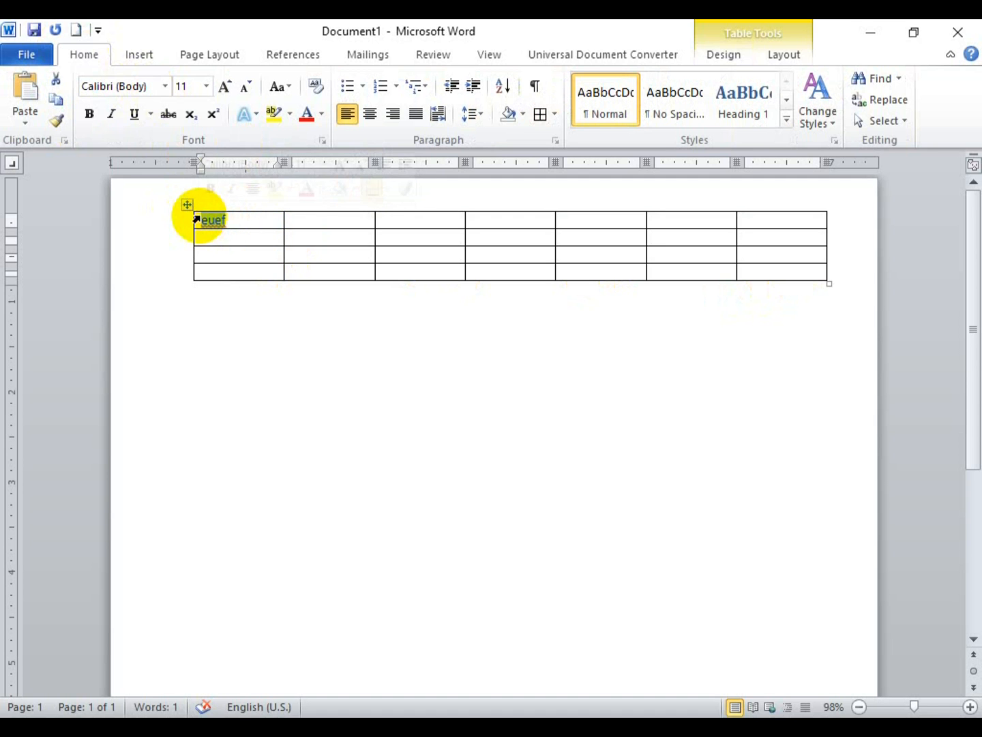
{"action": "key", "text": "Delete"}
{"action": "left_click", "coordinate": [151, 83]}
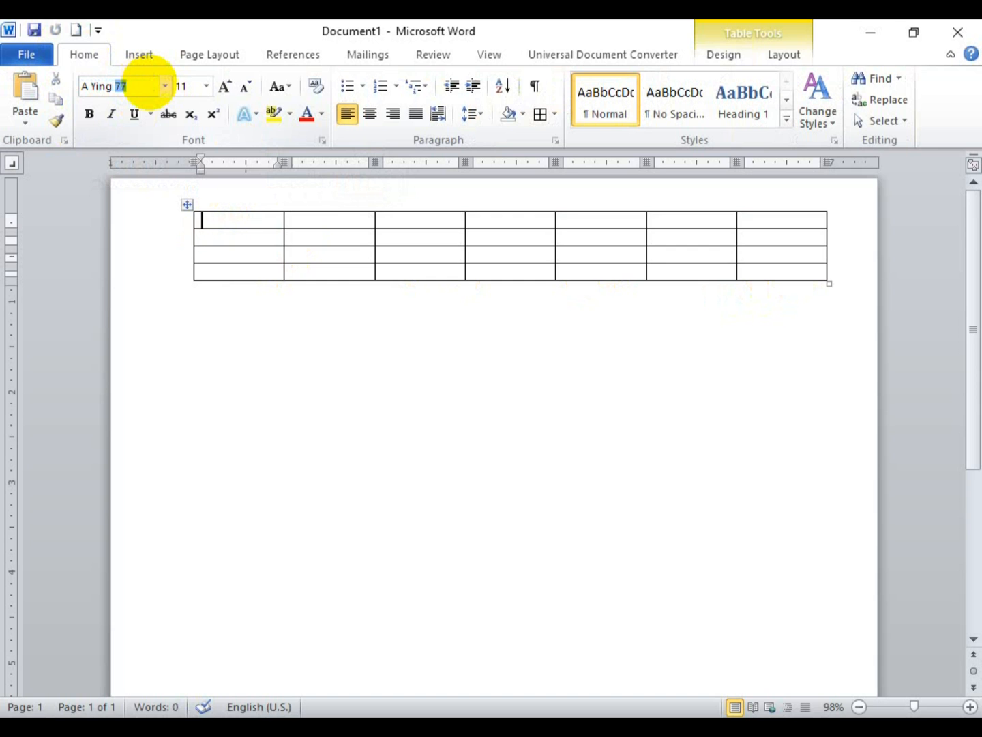
{"action": "key", "text": "Return"}
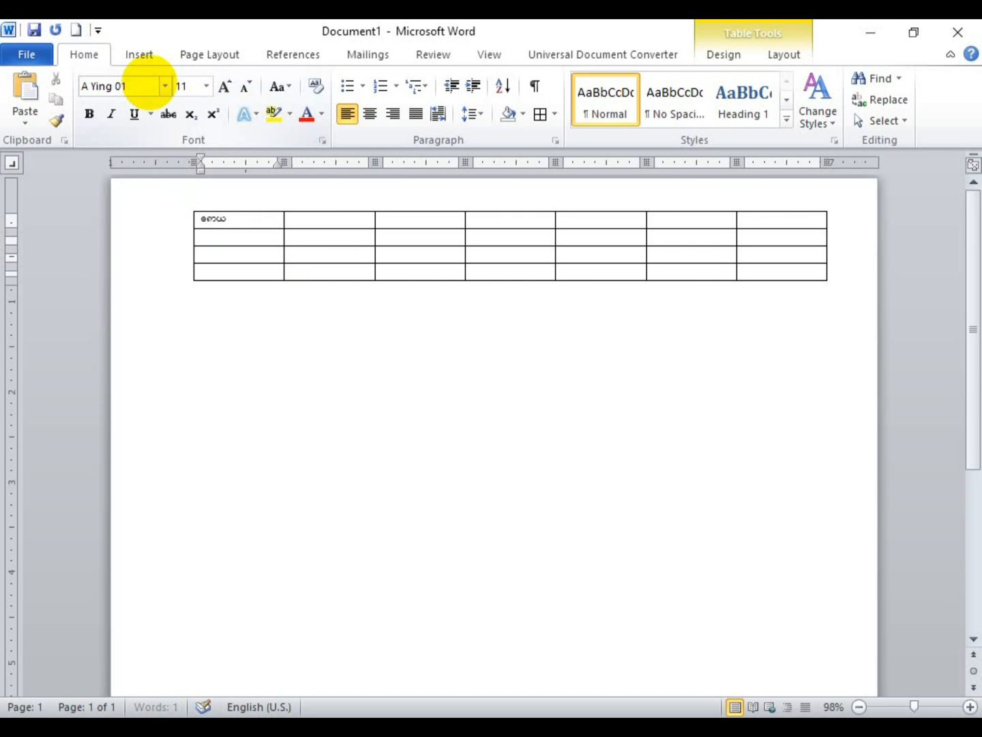
Step: Type Burmese text in the third top-row cell and apply A Ying 01 to columns 2–7
{"action": "key", "text": "Tab"}
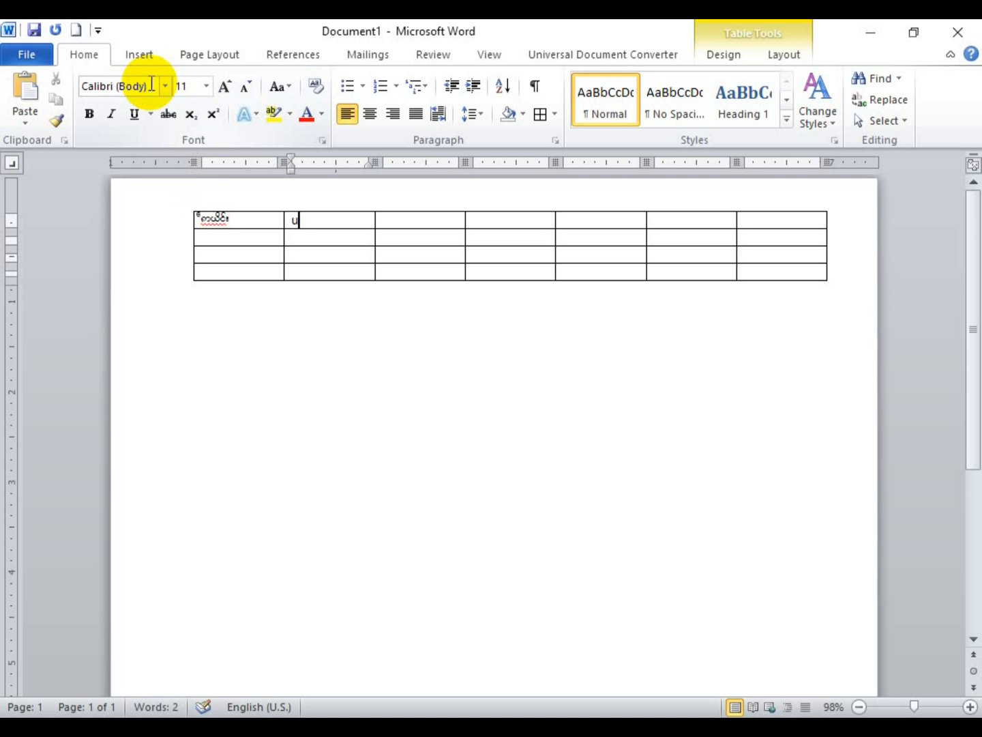
{"action": "key", "text": "Tab"}
{"action": "key", "text": "Tab"}
{"action": "type", "text": "e"}
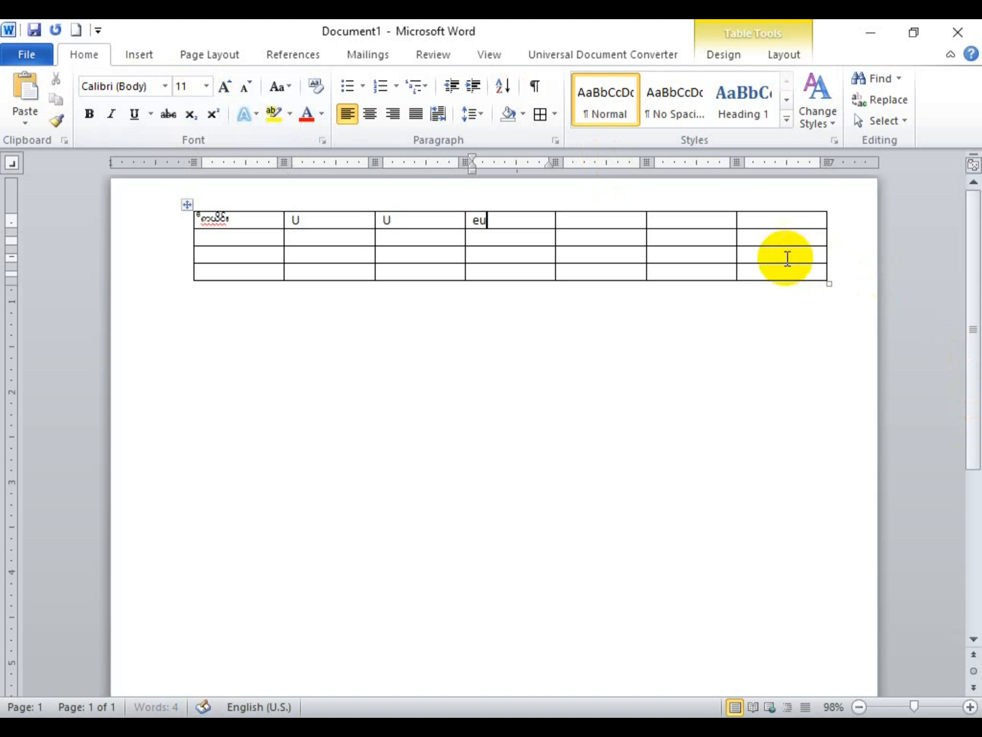
{"action": "left_click_drag", "start_coordinate": [795, 266], "coordinate": [226, 208]}
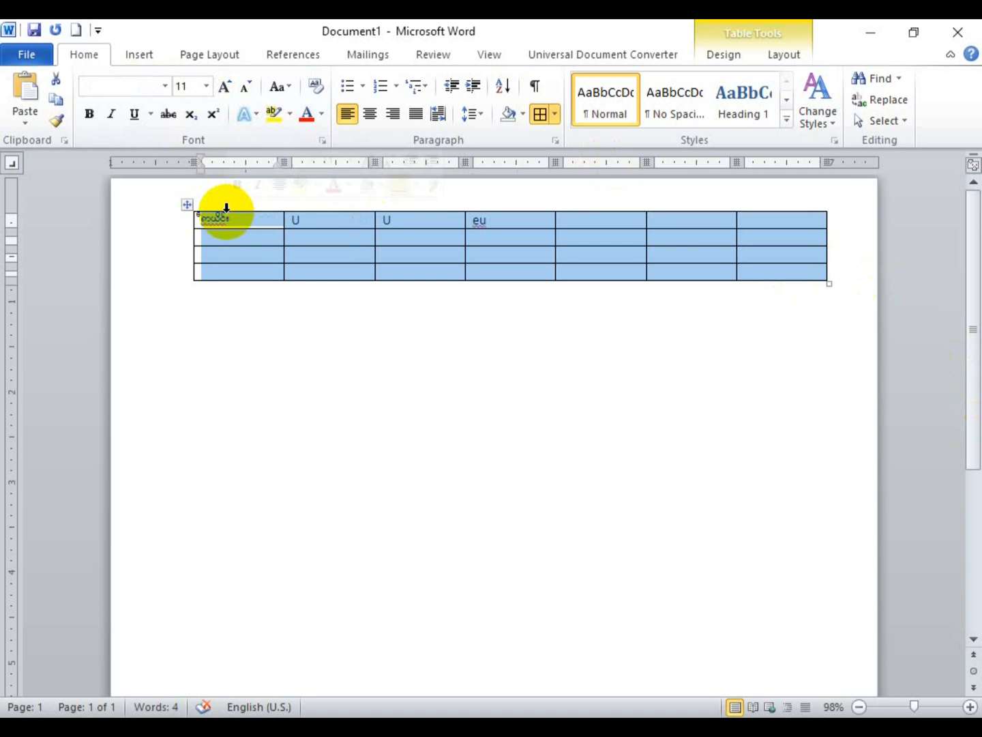
{"action": "left_click", "coordinate": [126, 83]}
{"action": "type", "text": "A"}
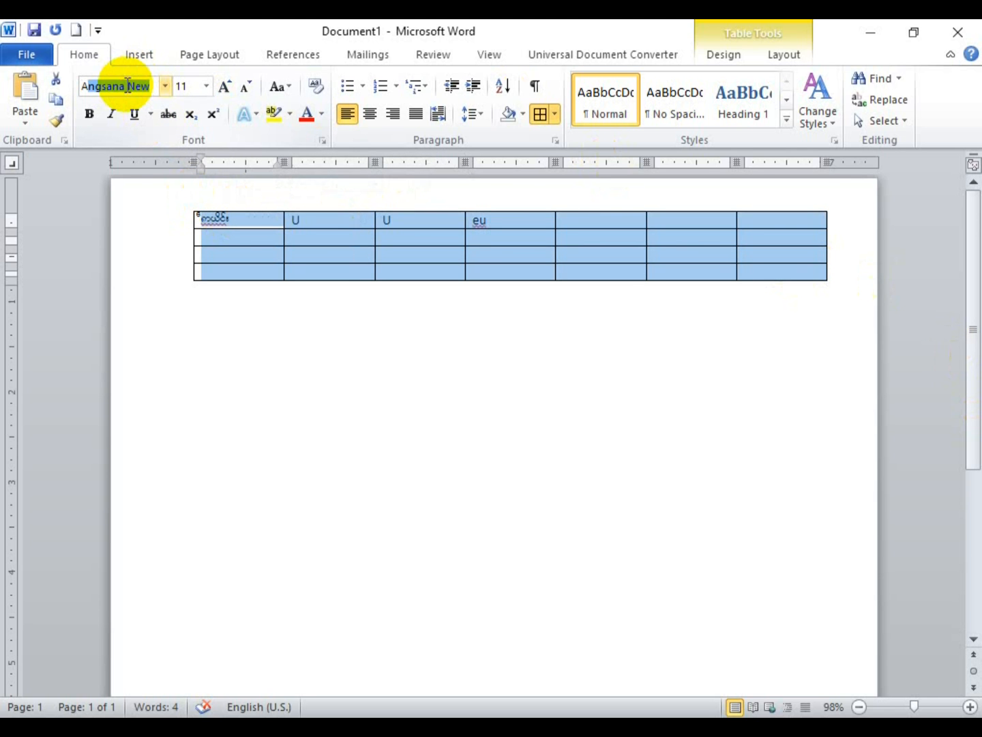
{"action": "type", "text": " Ying 01"}
{"action": "key", "text": "Return"}
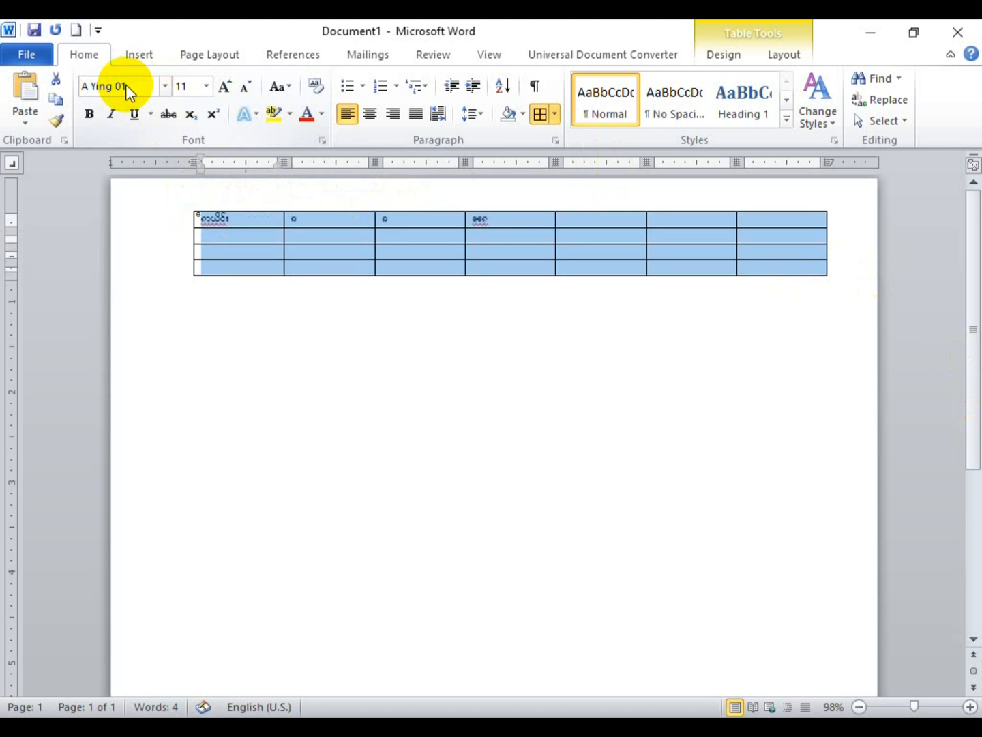
Step: Type a Burmese character into row 3 of column 3
{"action": "left_click", "coordinate": [441, 249]}
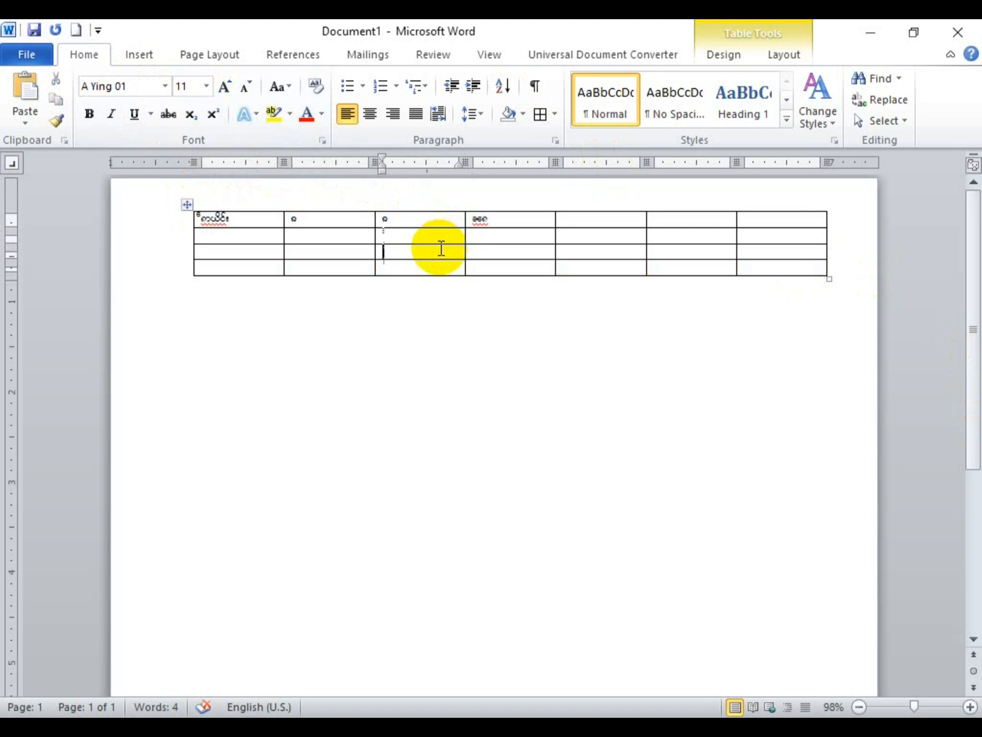
{"action": "type", "text": "ဝ"}
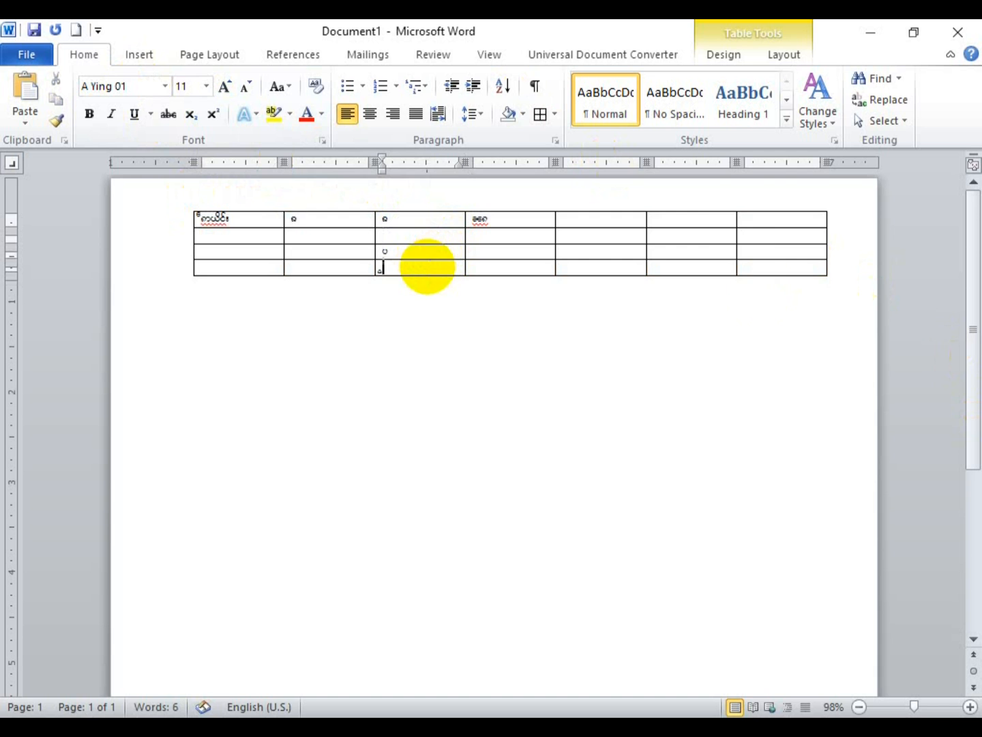
{"action": "left_click", "coordinate": [778, 264]}
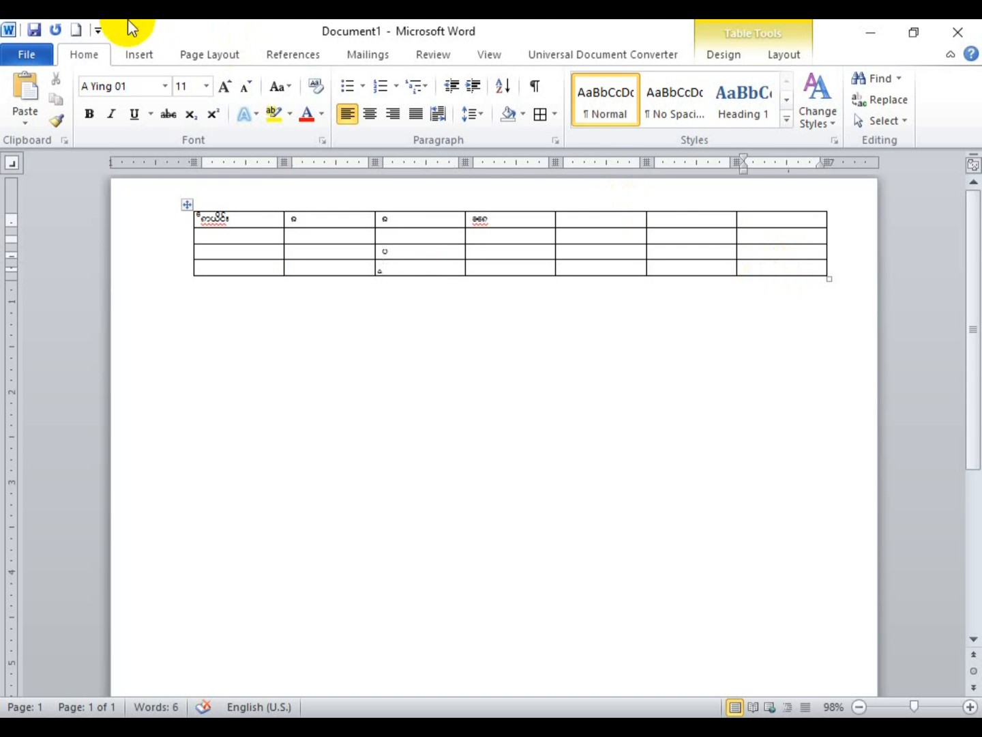
{"action": "left_click", "coordinate": [138, 54]}
Step: Draw three new vertical column lines through the table with the Draw Table pen
{"action": "left_click", "coordinate": [120, 121]}
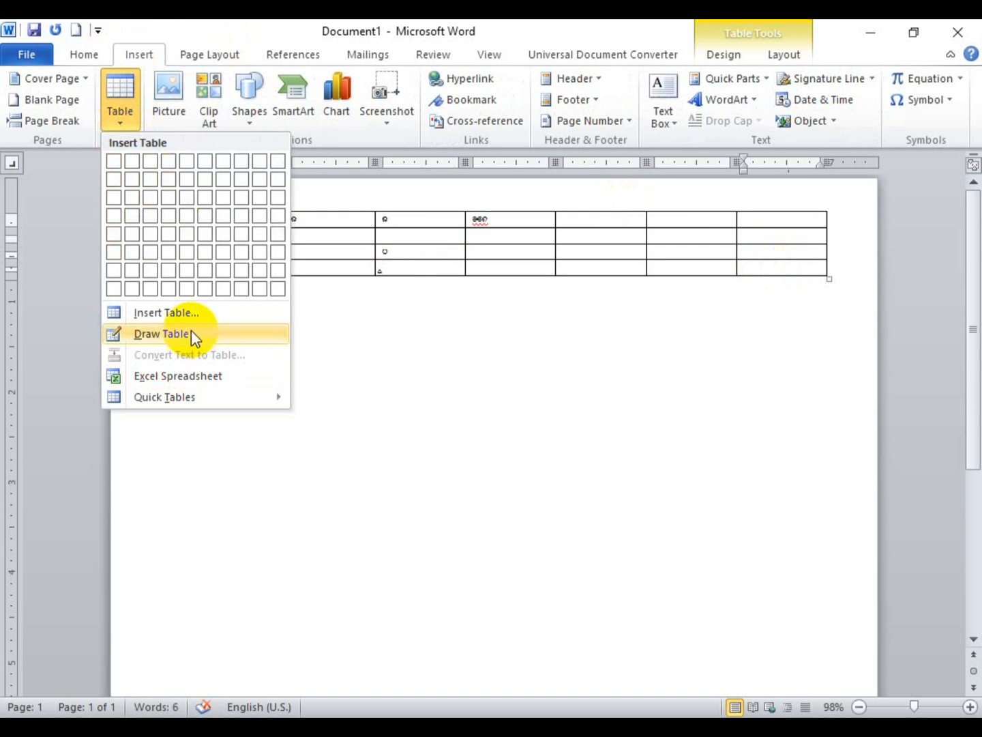
{"action": "left_click", "coordinate": [586, 236]}
{"action": "left_click", "coordinate": [737, 53]}
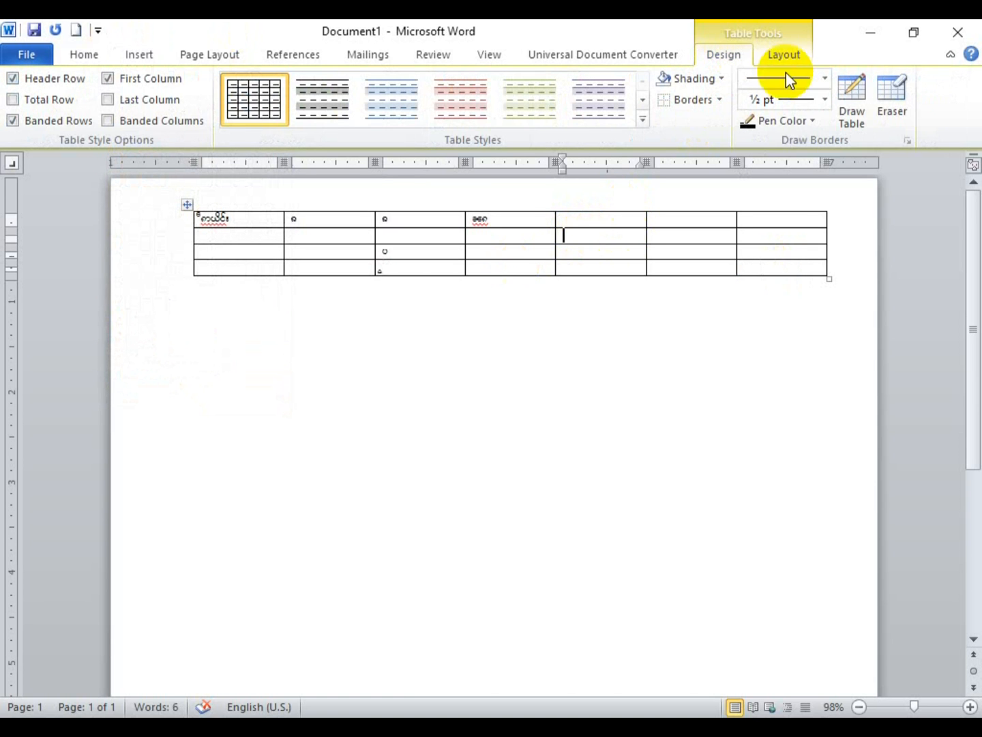
{"action": "left_click", "coordinate": [853, 96]}
{"action": "left_click_drag", "start_coordinate": [691, 218], "coordinate": [690, 273]}
{"action": "left_click_drag", "start_coordinate": [598, 213], "coordinate": [597, 274]}
{"action": "left_click_drag", "start_coordinate": [520, 213], "coordinate": [519, 274]}
Step: At about 348% zoom, erase two column borders and the border between rows 2 and 3
{"action": "left_click", "coordinate": [891, 95]}
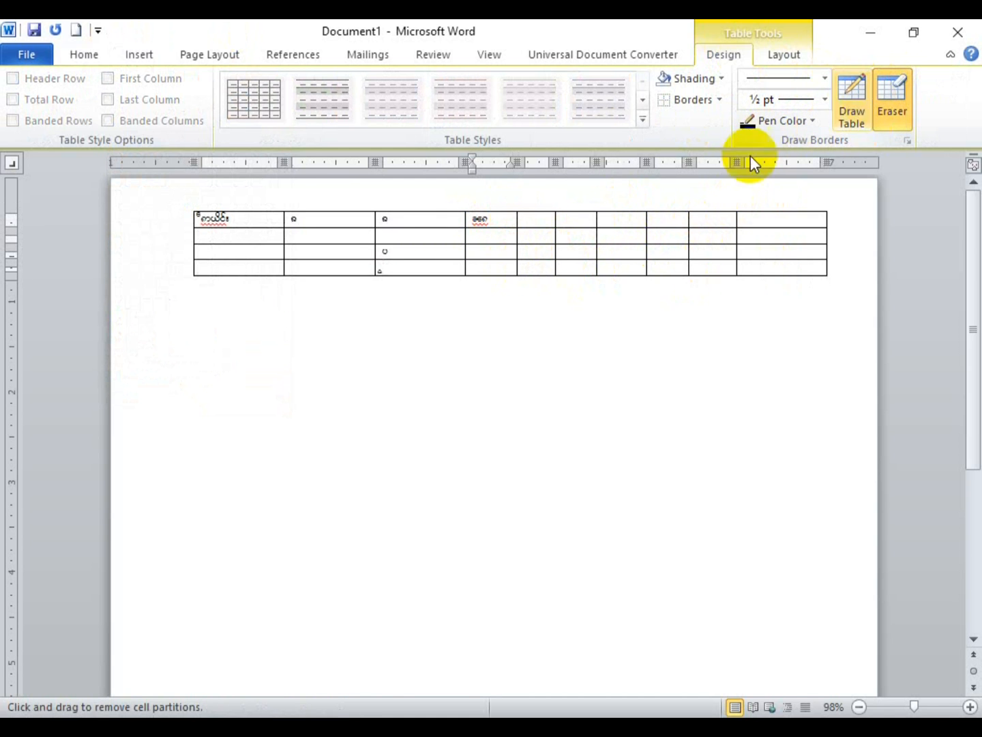
{"action": "mouse_move", "coordinate": [691, 211]}
{"action": "left_mouse_down"}
{"action": "mouse_move", "coordinate": [682, 281]}
{"action": "mouse_move", "coordinate": [696, 208]}
{"action": "mouse_move", "coordinate": [683, 224]}
{"action": "mouse_move", "coordinate": [743, 219]}
{"action": "mouse_move", "coordinate": [693, 215]}
{"action": "mouse_move", "coordinate": [686, 257]}
{"action": "mouse_move", "coordinate": [696, 259]}
{"action": "left_mouse_up"}
{"action": "left_click_drag", "start_coordinate": [917, 706], "coordinate": [948, 711]}
{"action": "left_click_drag", "start_coordinate": [527, 300], "coordinate": [522, 513]}
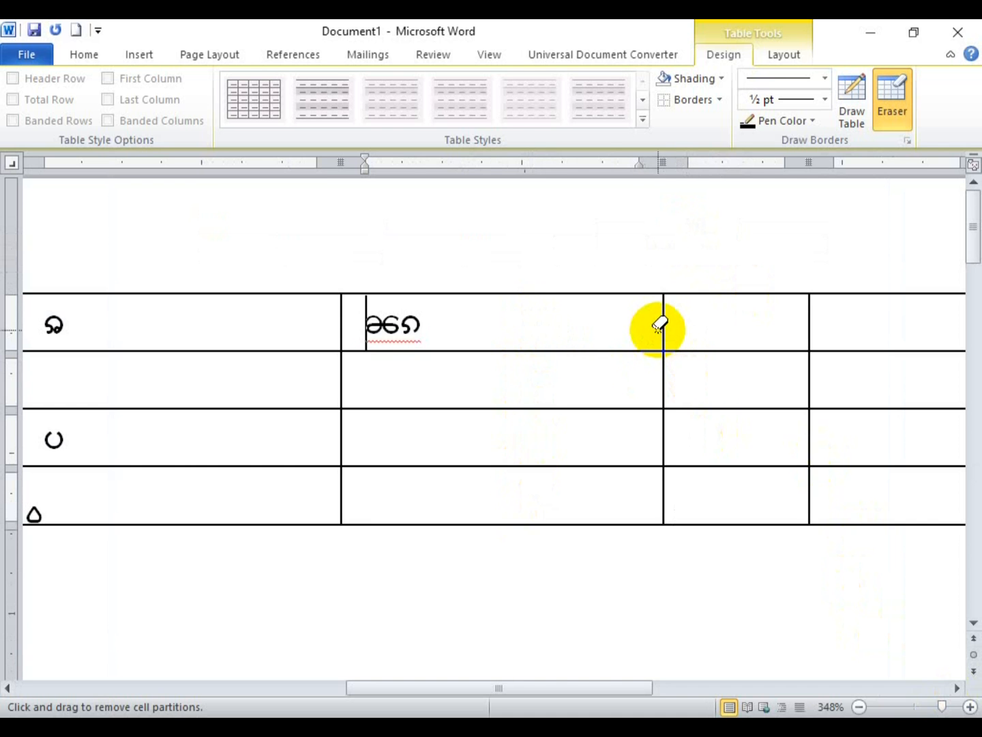
{"action": "left_click_drag", "start_coordinate": [660, 331], "coordinate": [658, 505]}
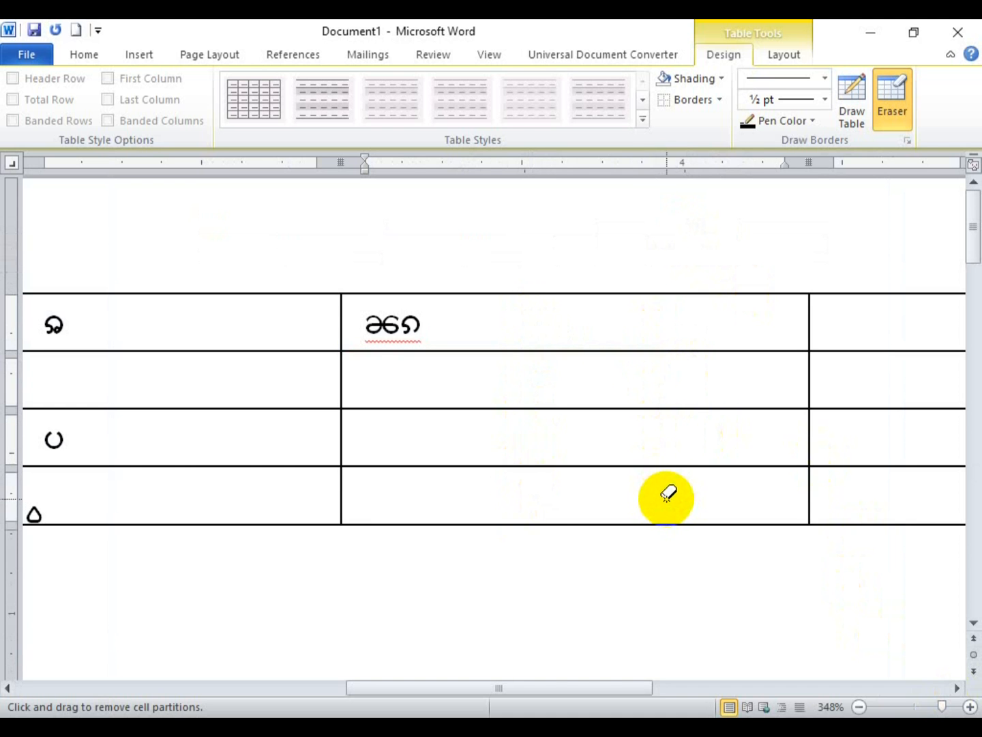
{"action": "left_click", "coordinate": [492, 409]}
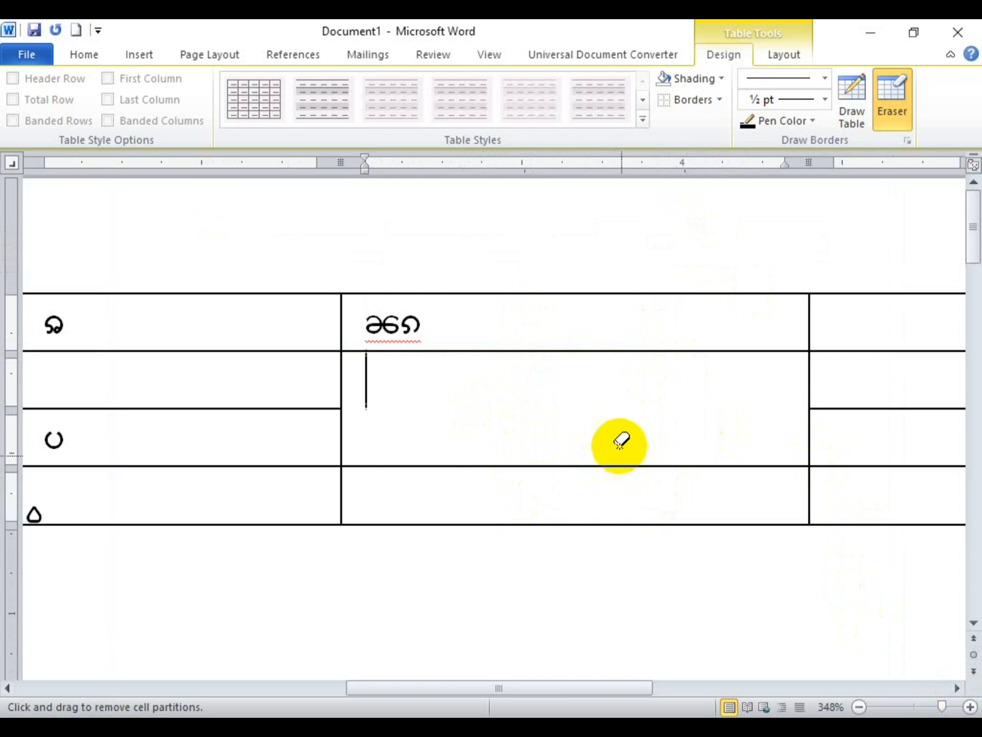
Step: Zoom out to see the whole table and undo the border erasures
{"action": "left_click", "coordinate": [859, 707]}
{"action": "left_click", "coordinate": [859, 706]}
{"action": "left_click", "coordinate": [858, 707]}
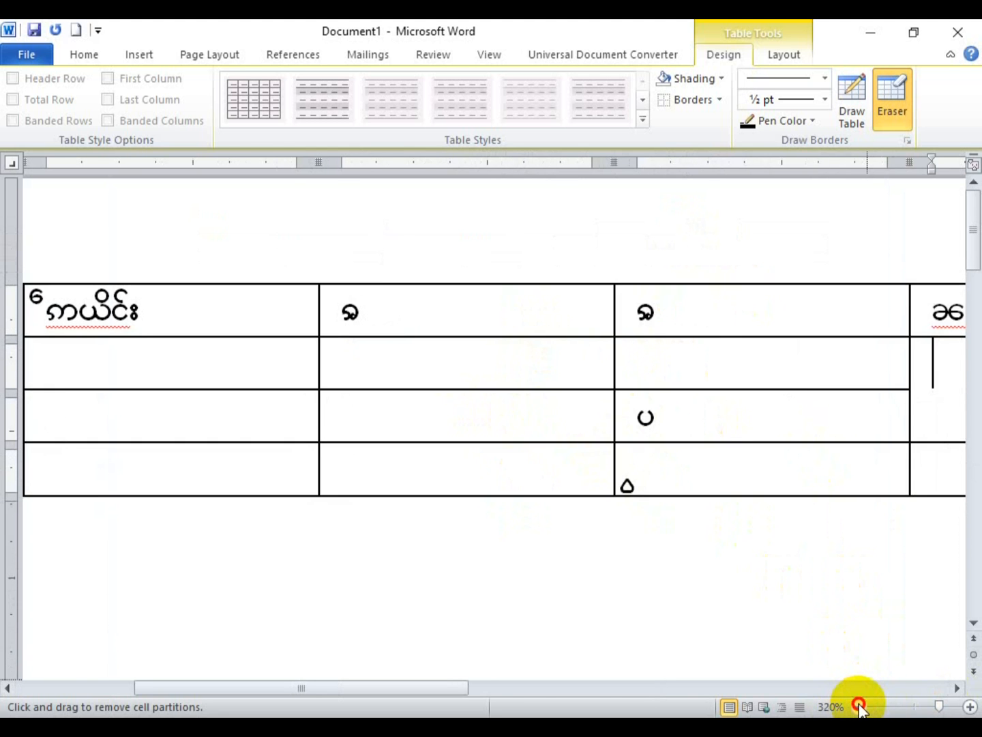
{"action": "left_click", "coordinate": [859, 707]}
{"action": "left_click", "coordinate": [859, 708]}
{"action": "left_click", "coordinate": [859, 707]}
{"action": "left_click", "coordinate": [859, 707]}
{"action": "left_click", "coordinate": [859, 706]}
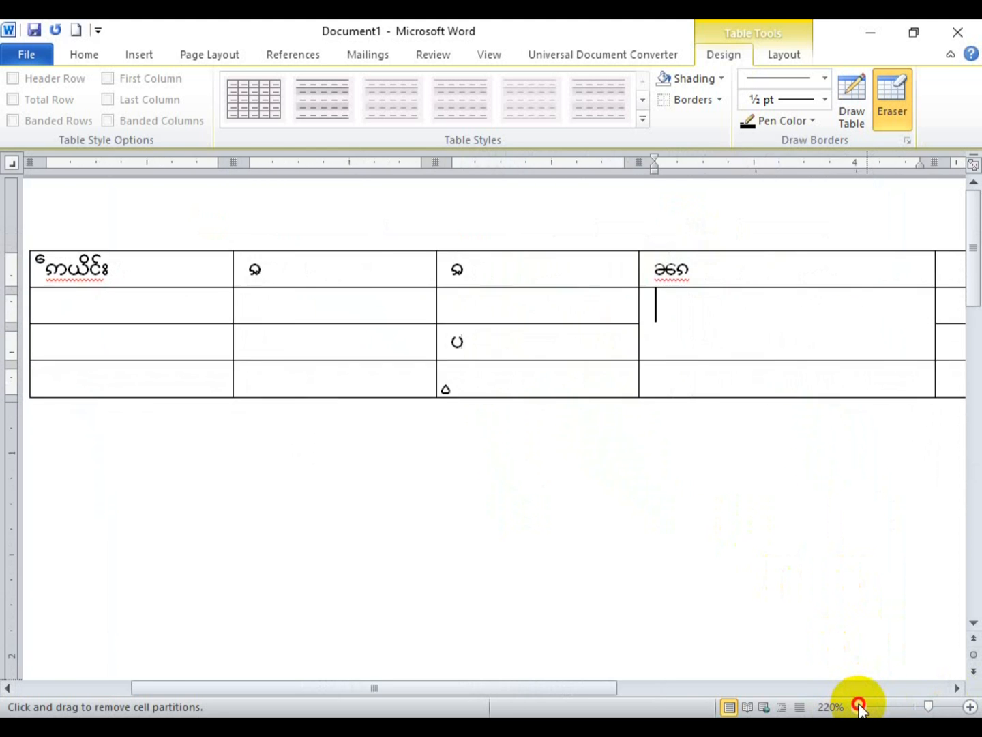
{"action": "left_click", "coordinate": [859, 707]}
{"action": "left_click", "coordinate": [859, 707]}
{"action": "left_click", "coordinate": [859, 707]}
{"action": "left_click", "coordinate": [859, 708]}
{"action": "left_click", "coordinate": [859, 707]}
{"action": "left_click", "coordinate": [859, 707]}
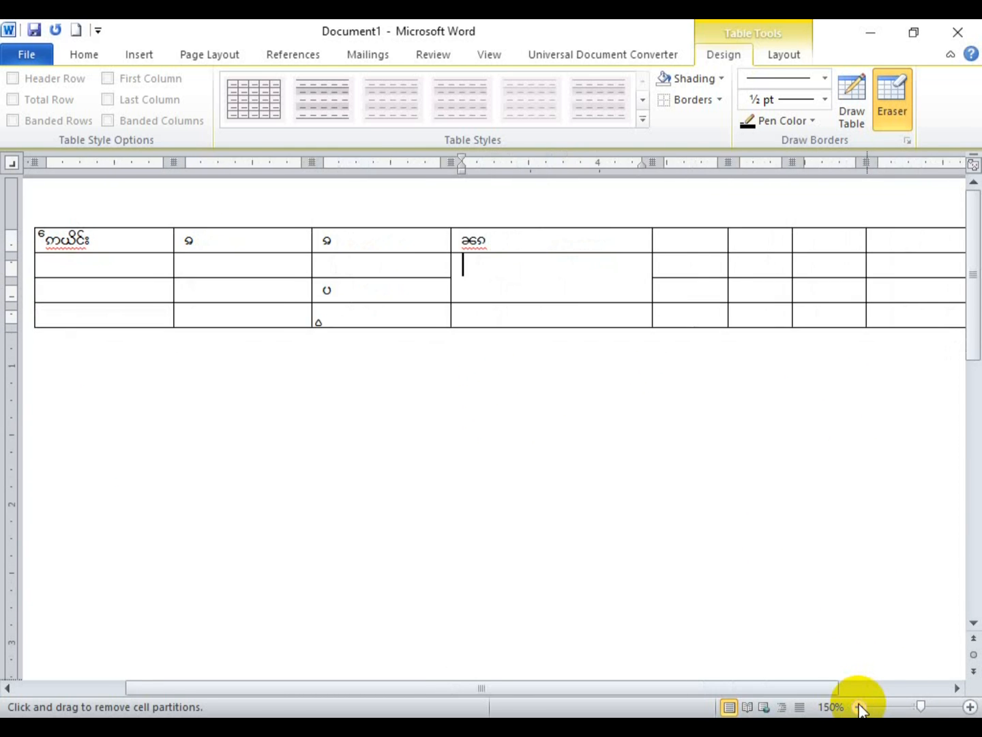
{"action": "left_click", "coordinate": [859, 707]}
{"action": "key", "text": "ctrl+z"}
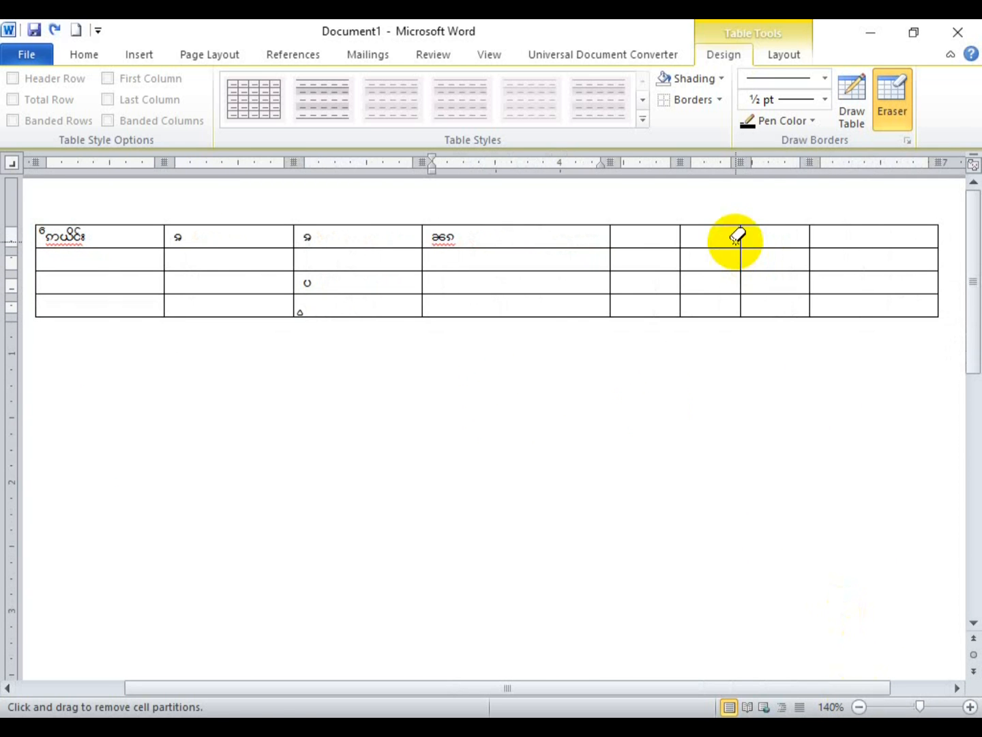
{"action": "key", "text": "Escape"}
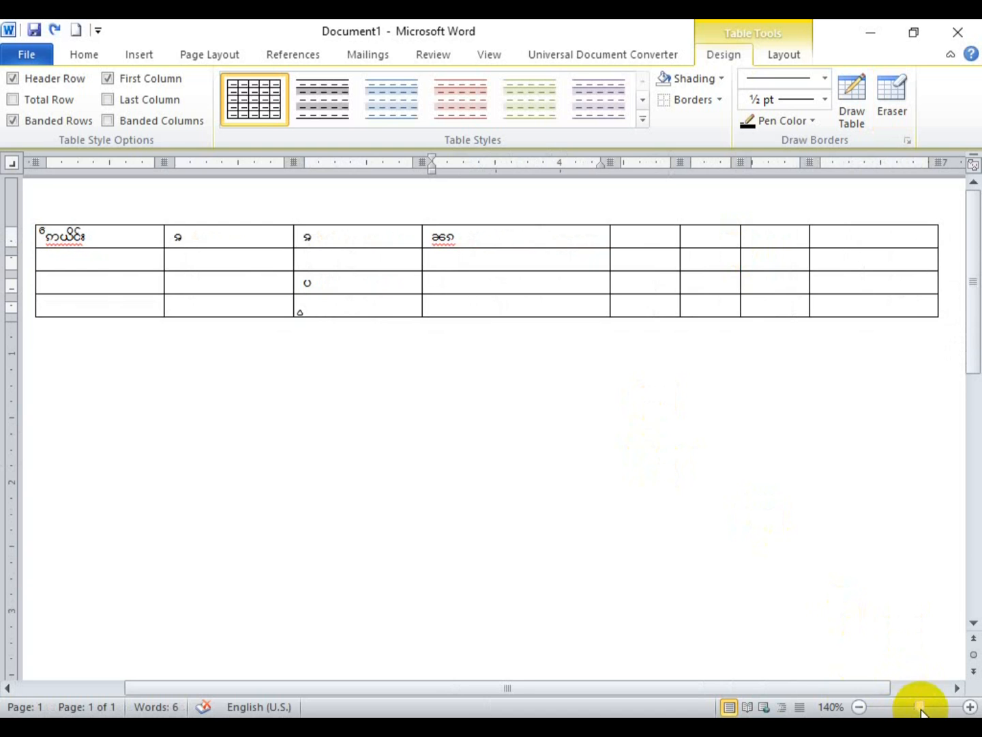
{"action": "left_click", "coordinate": [859, 707]}
Step: Clear the Burmese text from every cell of the table
{"action": "left_click", "coordinate": [859, 708]}
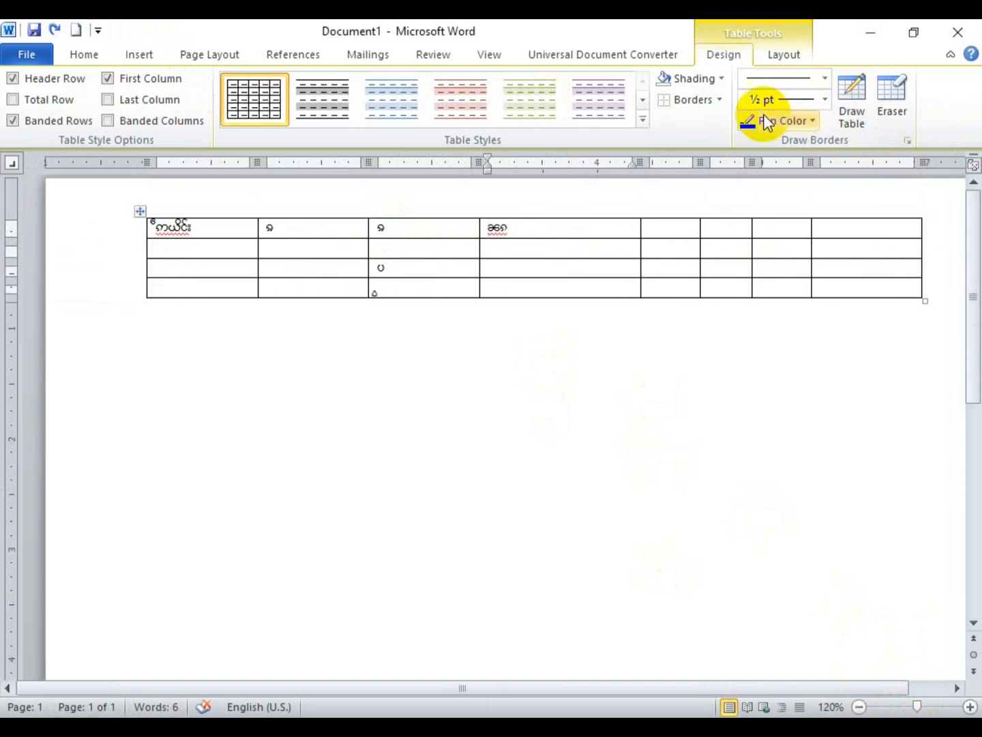
{"action": "left_click", "coordinate": [144, 52]}
{"action": "left_click", "coordinate": [691, 468]}
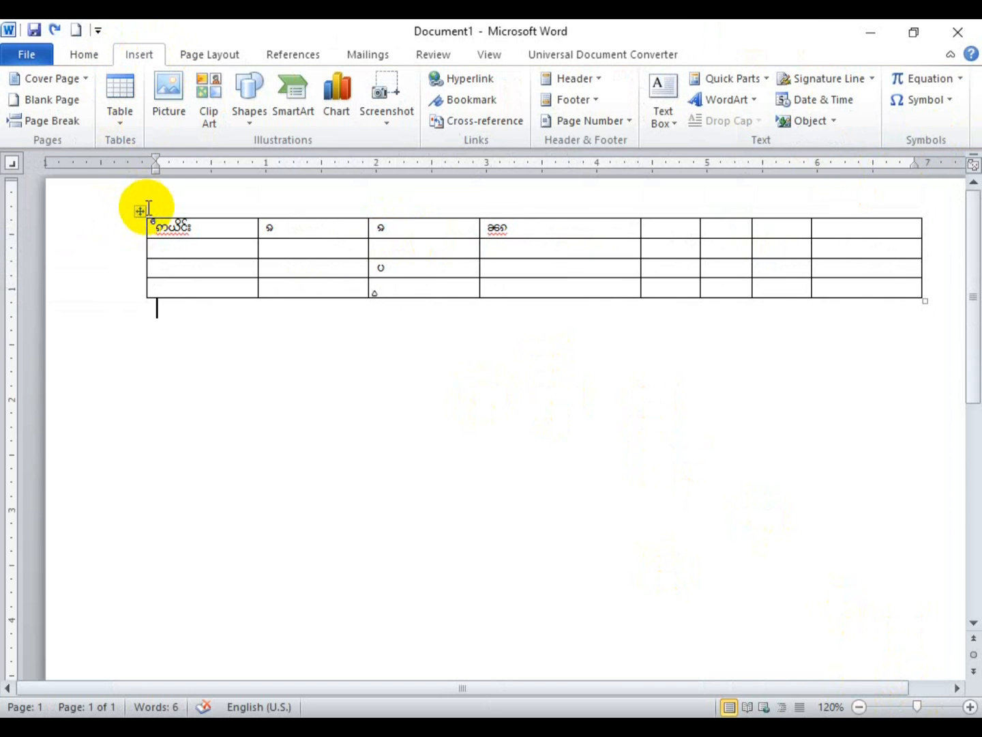
{"action": "left_click", "coordinate": [139, 211]}
{"action": "key", "text": "Delete"}
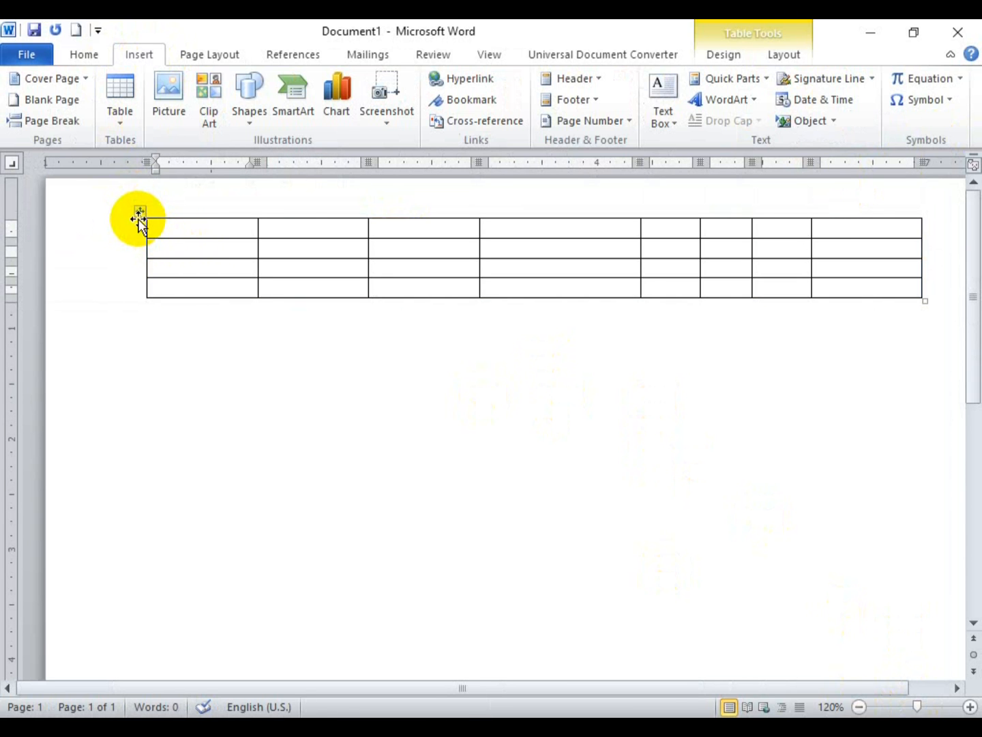
Step: Delete the empty table along with the paragraph below it
{"action": "left_click", "coordinate": [137, 216]}
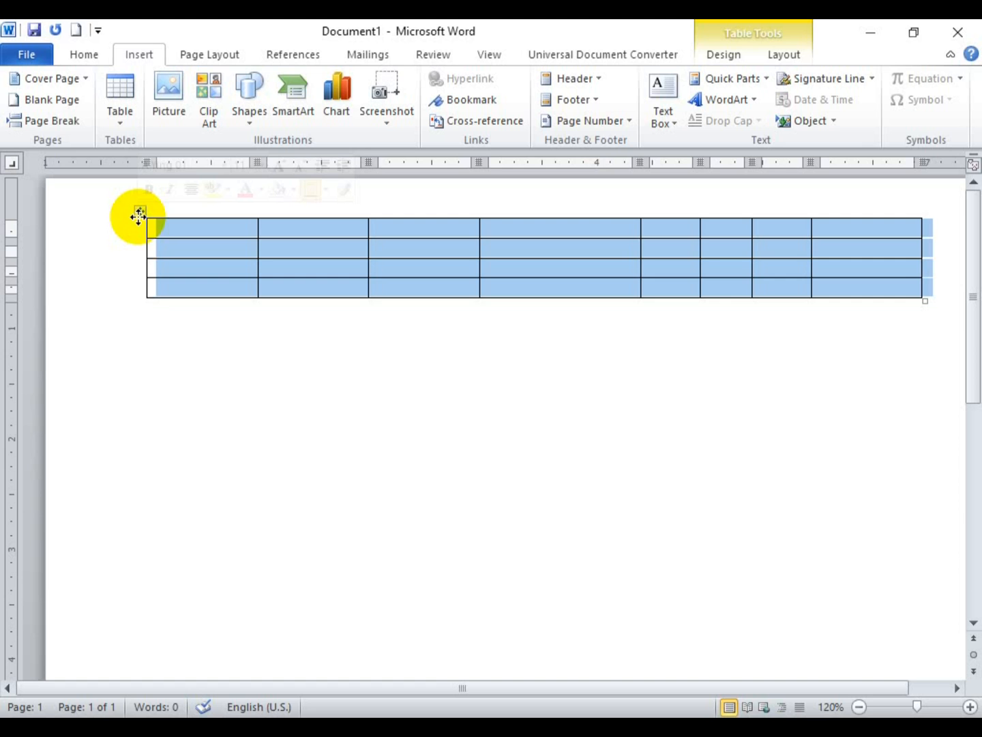
{"action": "key", "text": "ctrl+a"}
{"action": "key", "text": "Delete"}
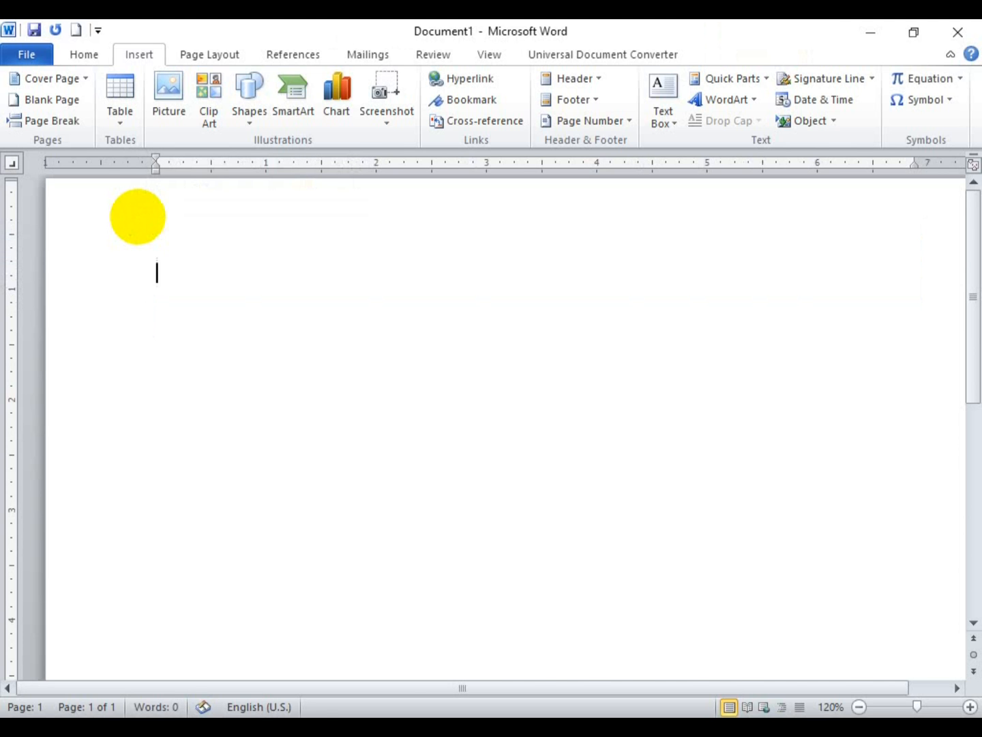
Step: Insert the unity-006 picture of paper figures holding hands in a circle
{"action": "left_click", "coordinate": [181, 109]}
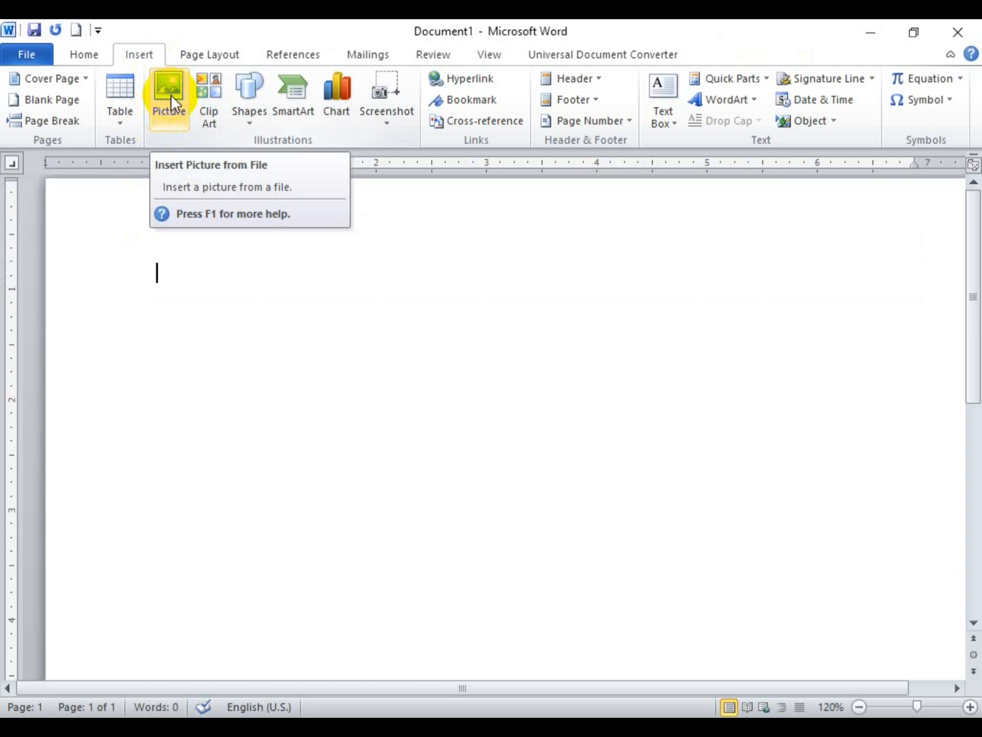
{"action": "left_click", "coordinate": [170, 102]}
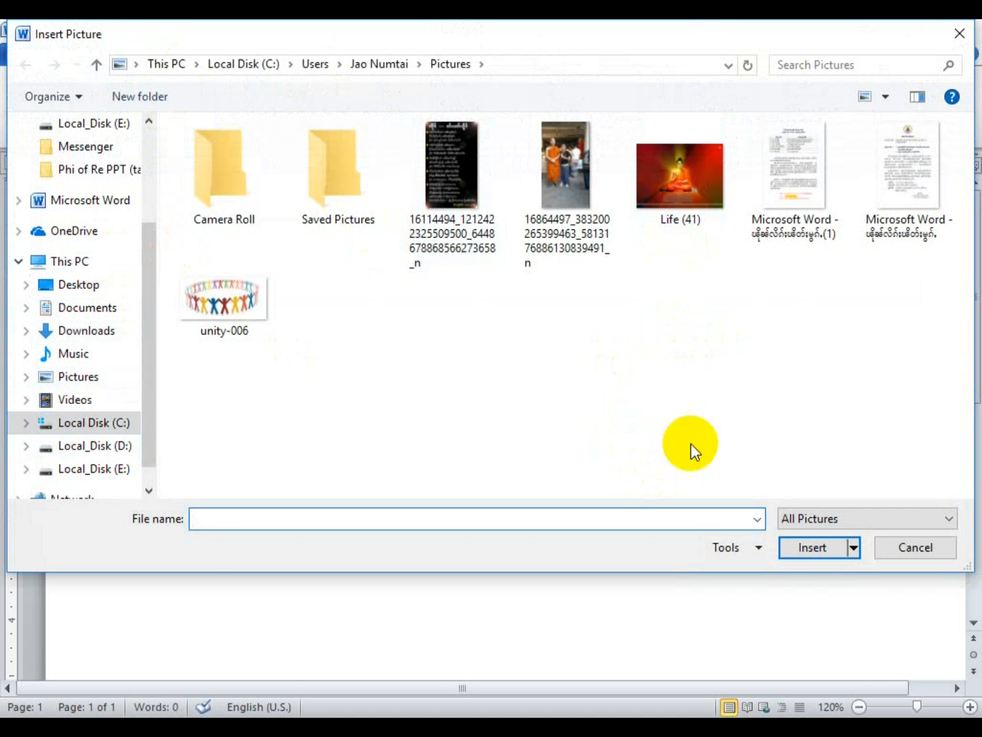
{"action": "double_click", "coordinate": [242, 314]}
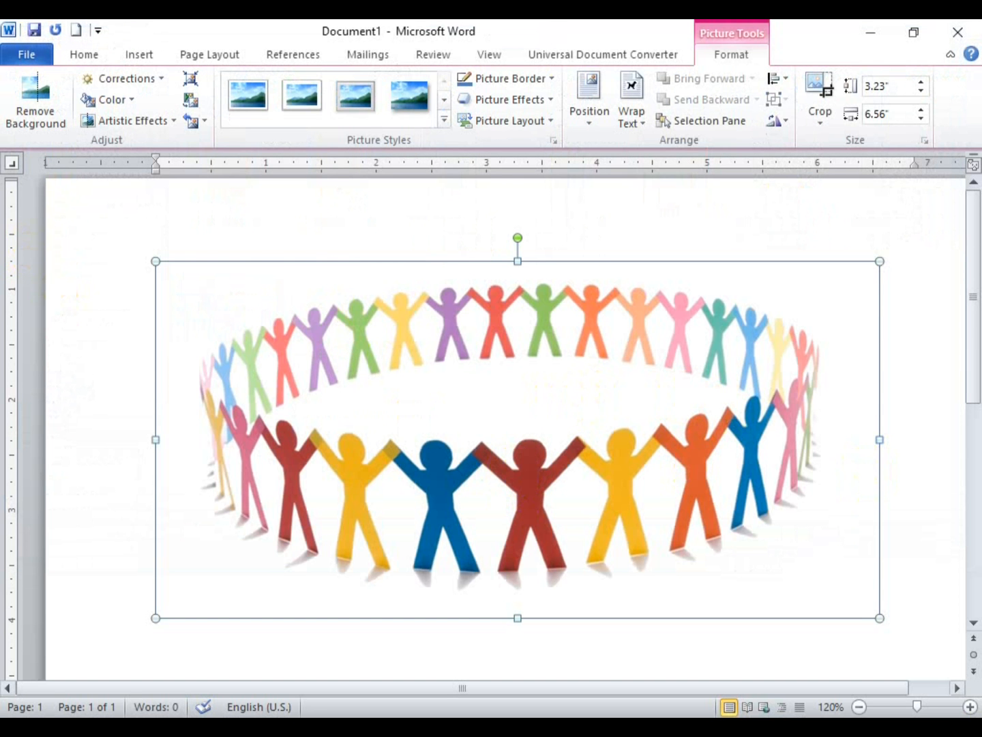
{"action": "left_click", "coordinate": [861, 708]}
Step: Scale the people-circle picture down proportionally from its corner to 2.6" by 5.28"
{"action": "left_click", "coordinate": [861, 709]}
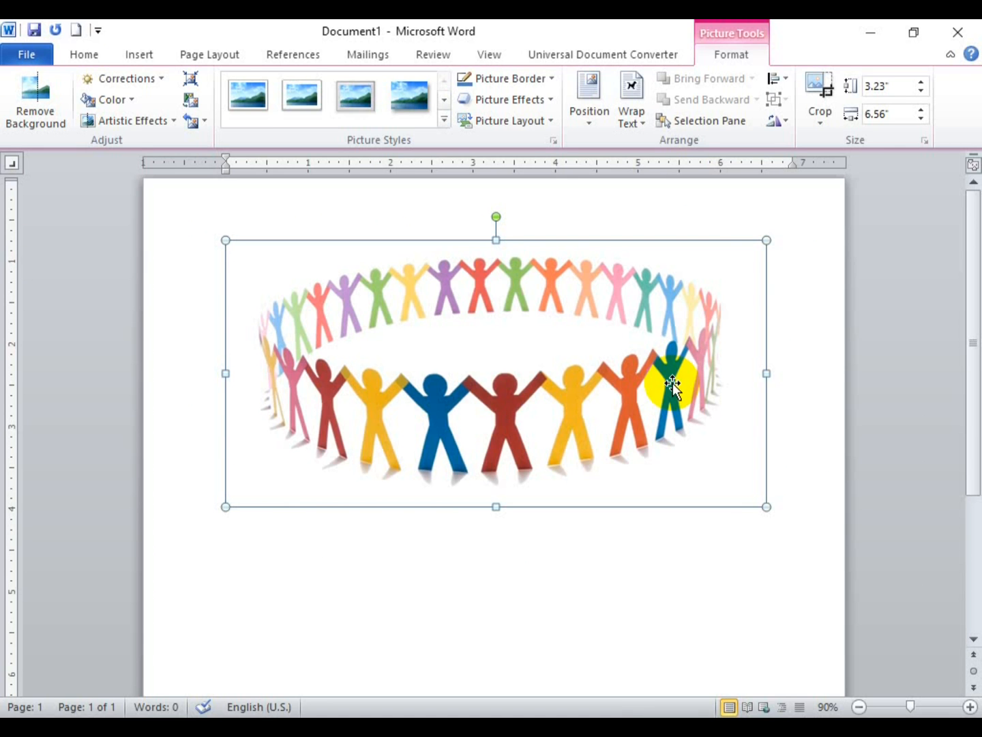
{"action": "left_click_drag", "start_coordinate": [564, 341], "coordinate": [496, 336]}
{"action": "left_click_drag", "start_coordinate": [765, 506], "coordinate": [712, 487]}
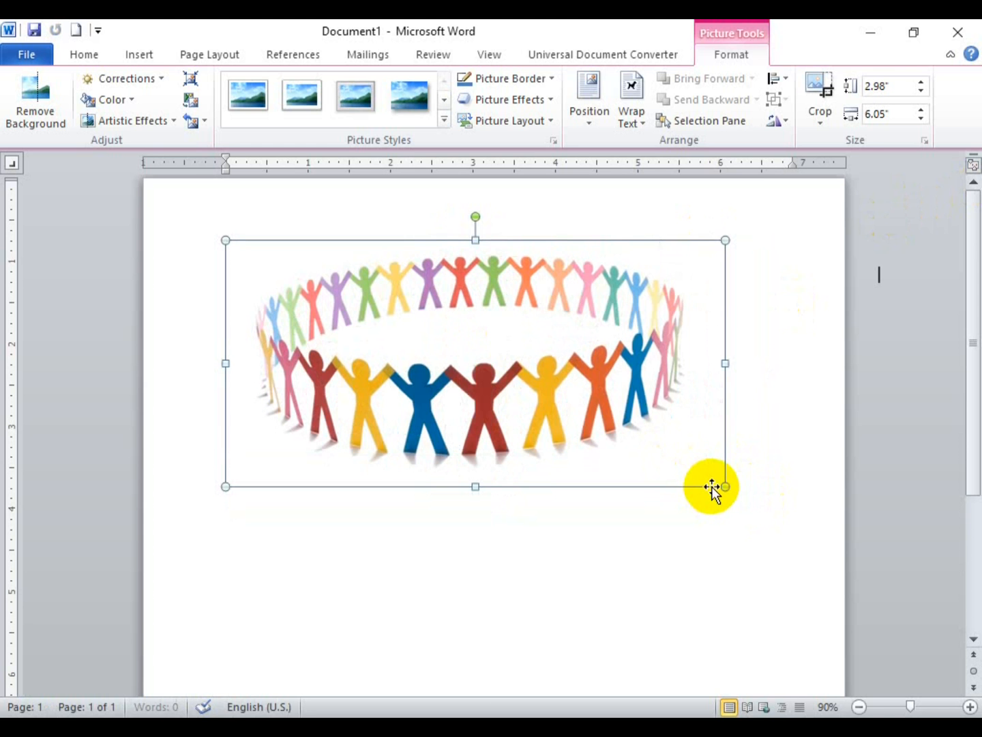
{"action": "key", "text": "ctrl+z"}
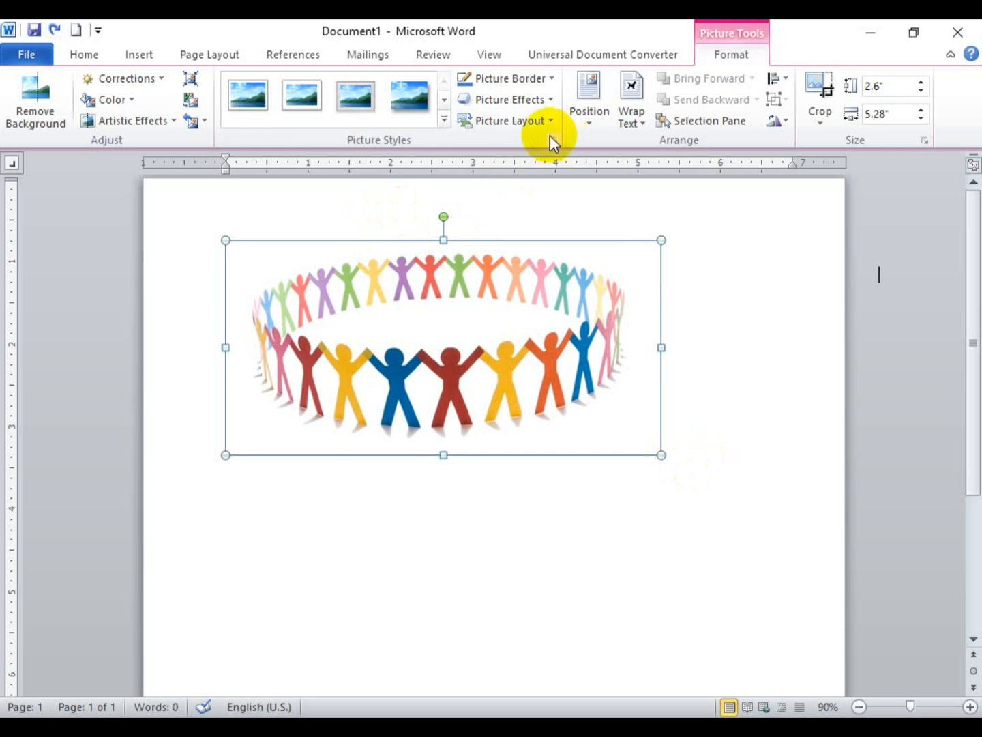
Step: Apply Tight text wrapping to the people-circle picture and drag it down and right
{"action": "left_click", "coordinate": [644, 125]}
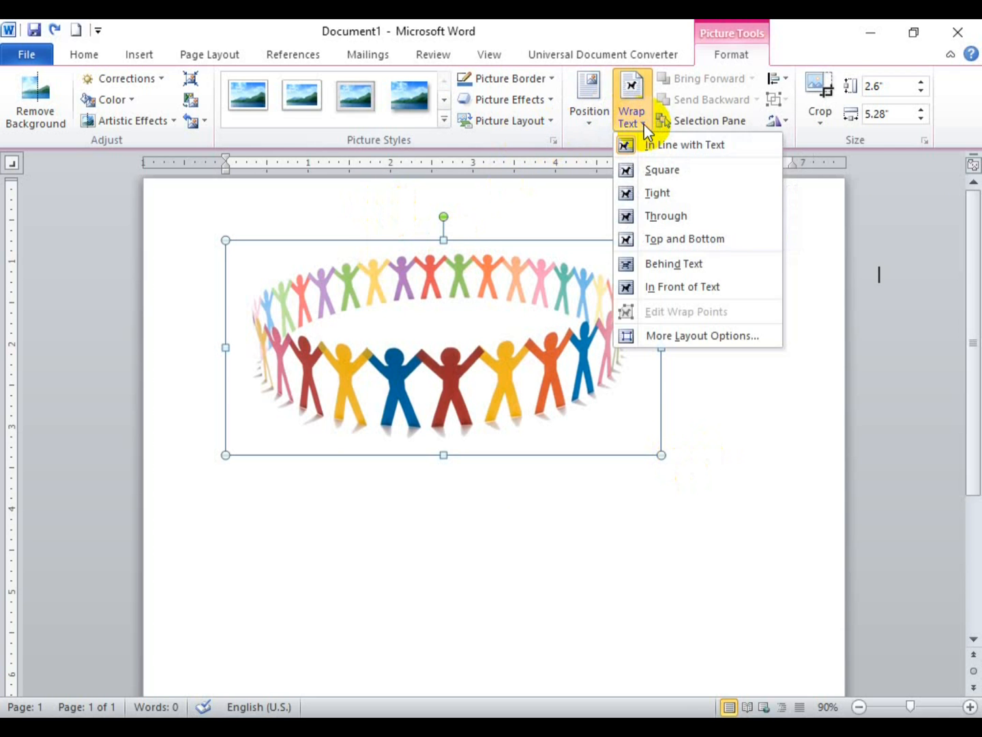
{"action": "left_click", "coordinate": [684, 202]}
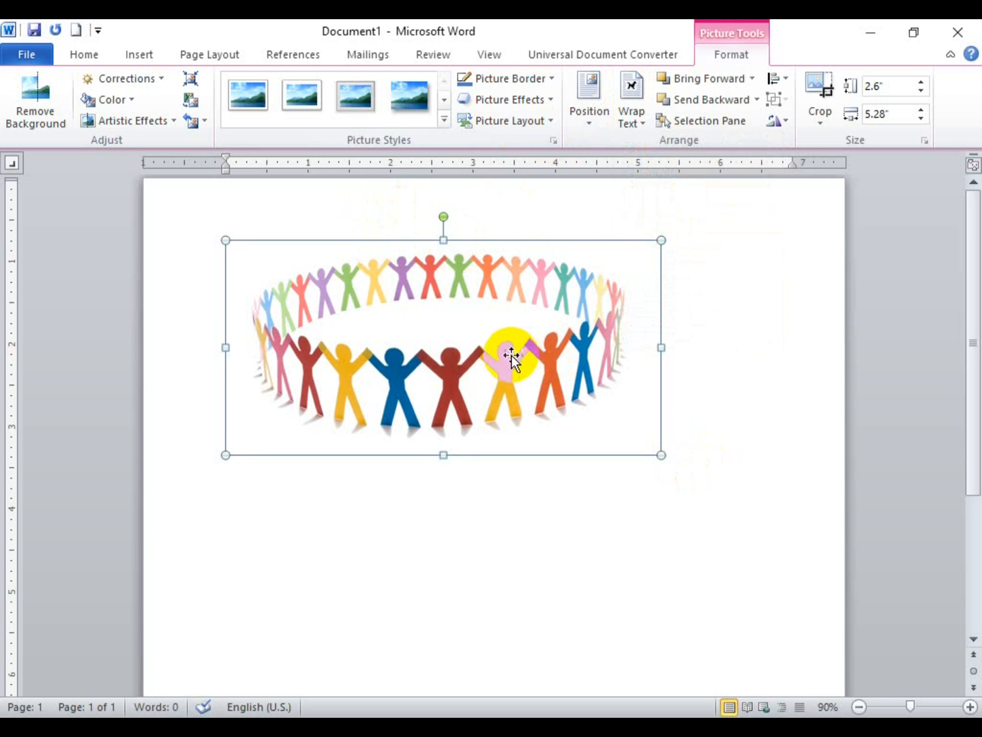
{"action": "left_click_drag", "start_coordinate": [511, 354], "coordinate": [530, 423]}
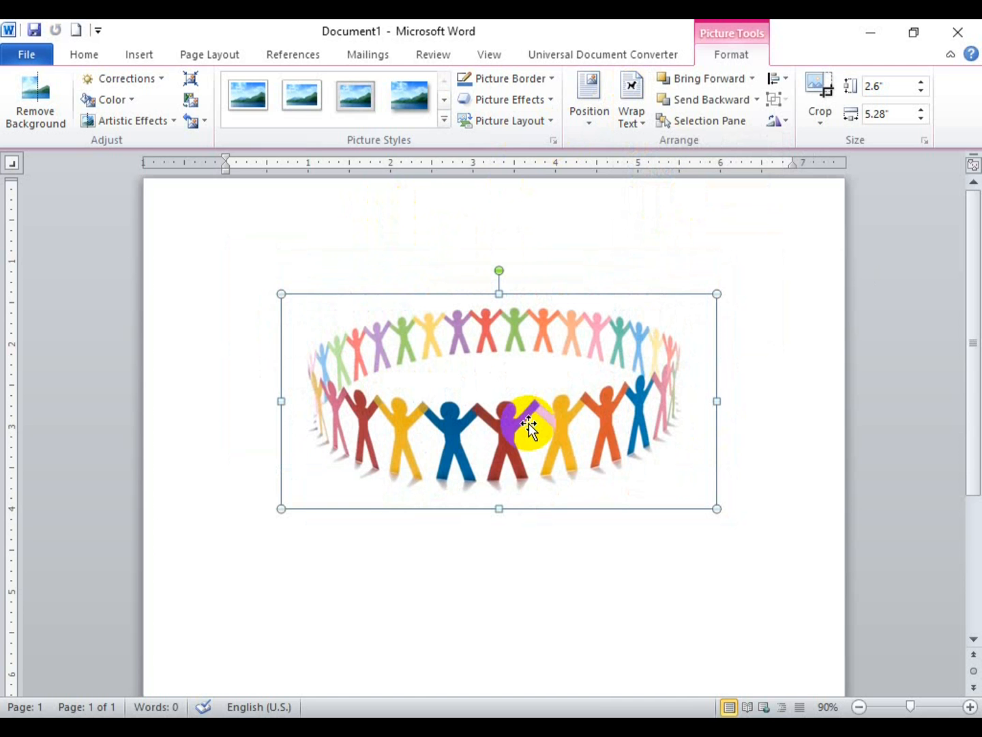
{"action": "mouse_move", "coordinate": [558, 383]}
{"action": "left_mouse_down"}
{"action": "mouse_move", "coordinate": [565, 409]}
{"action": "mouse_move", "coordinate": [567, 399]}
{"action": "left_mouse_up"}
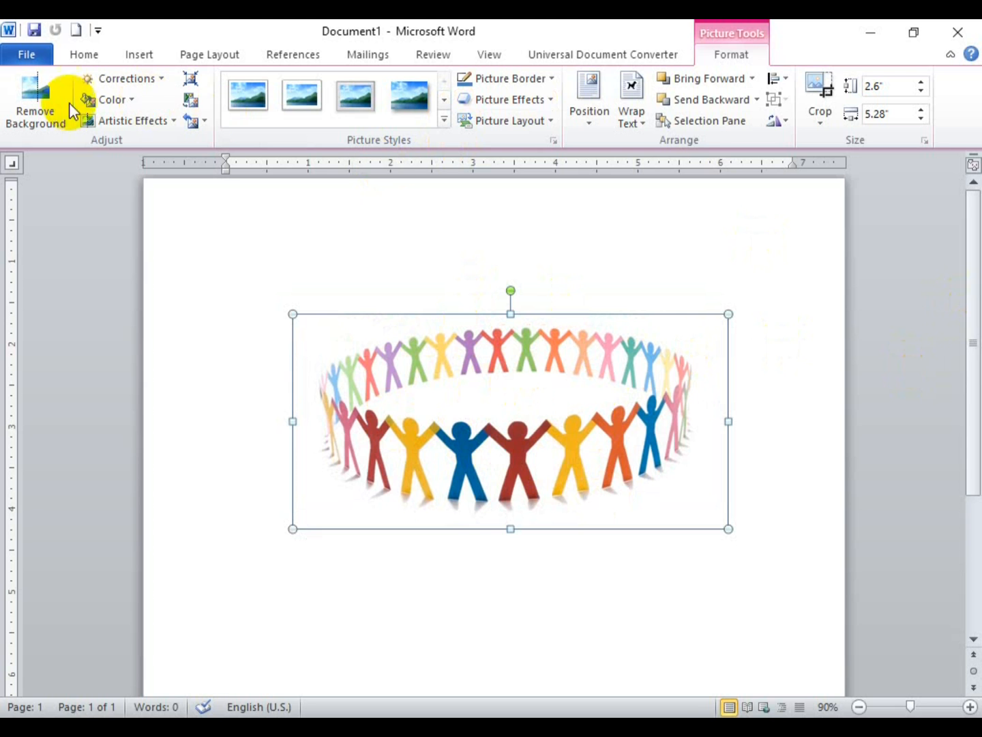
Step: Try darker brightness presets on the picture, then soften it by 50%
{"action": "left_click", "coordinate": [164, 80]}
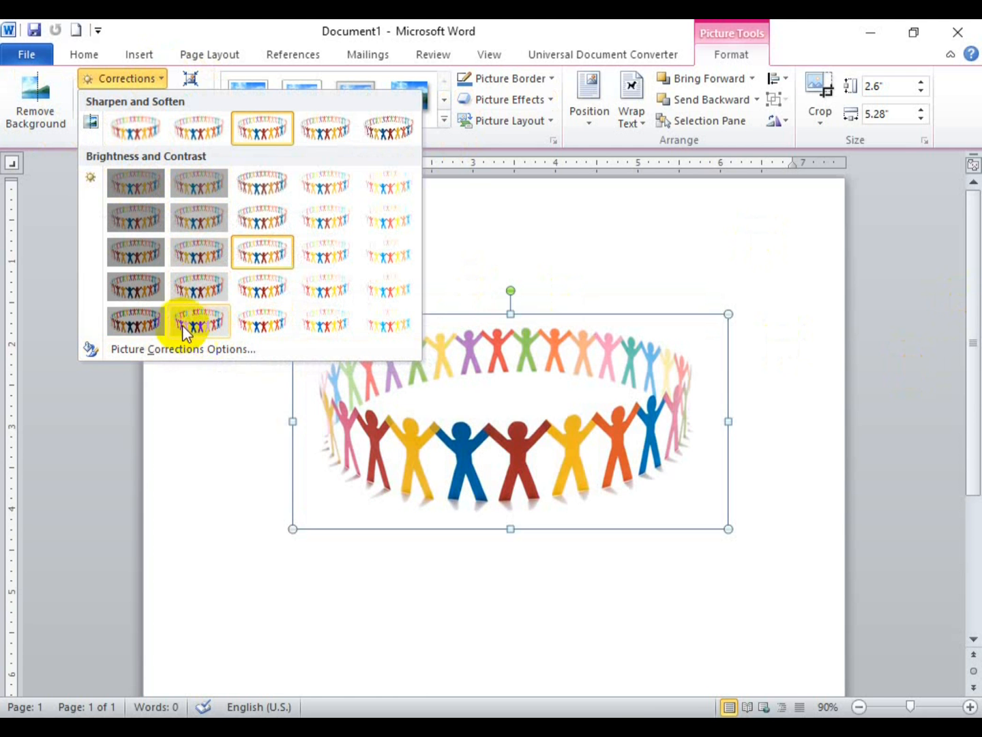
{"action": "left_click", "coordinate": [206, 253]}
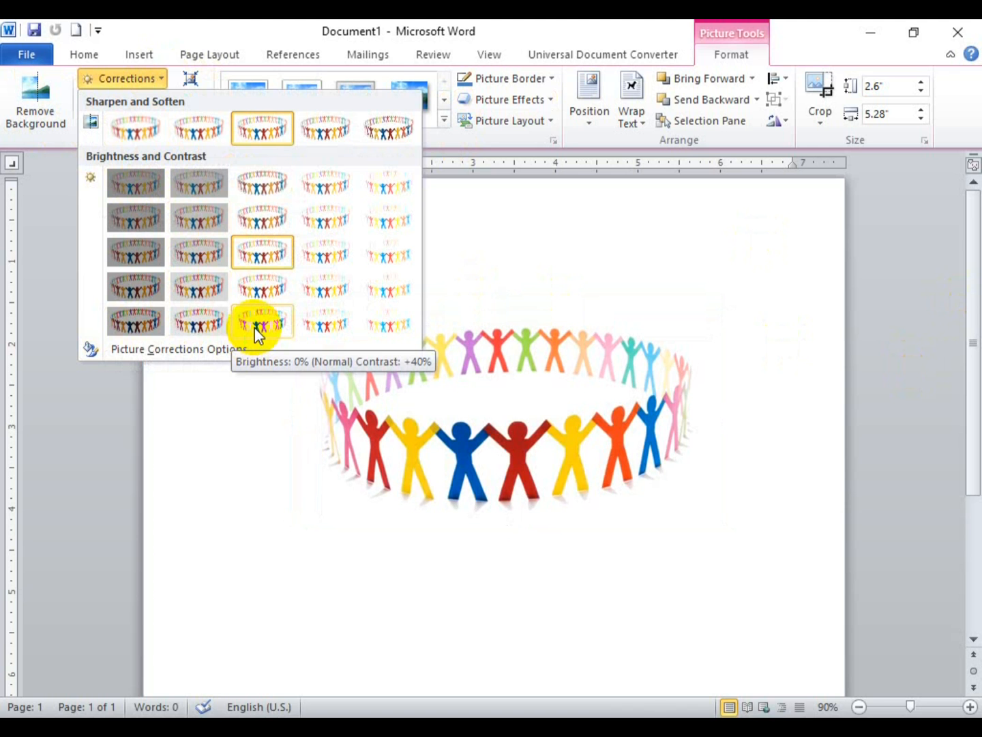
{"action": "left_click", "coordinate": [149, 323]}
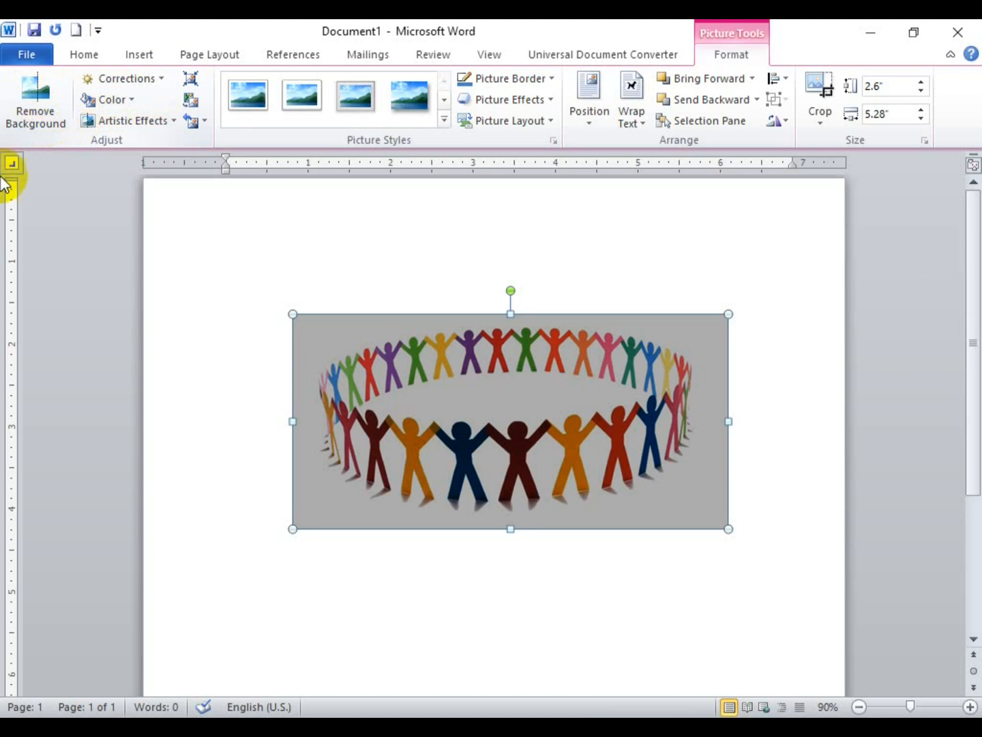
{"action": "left_click", "coordinate": [137, 78]}
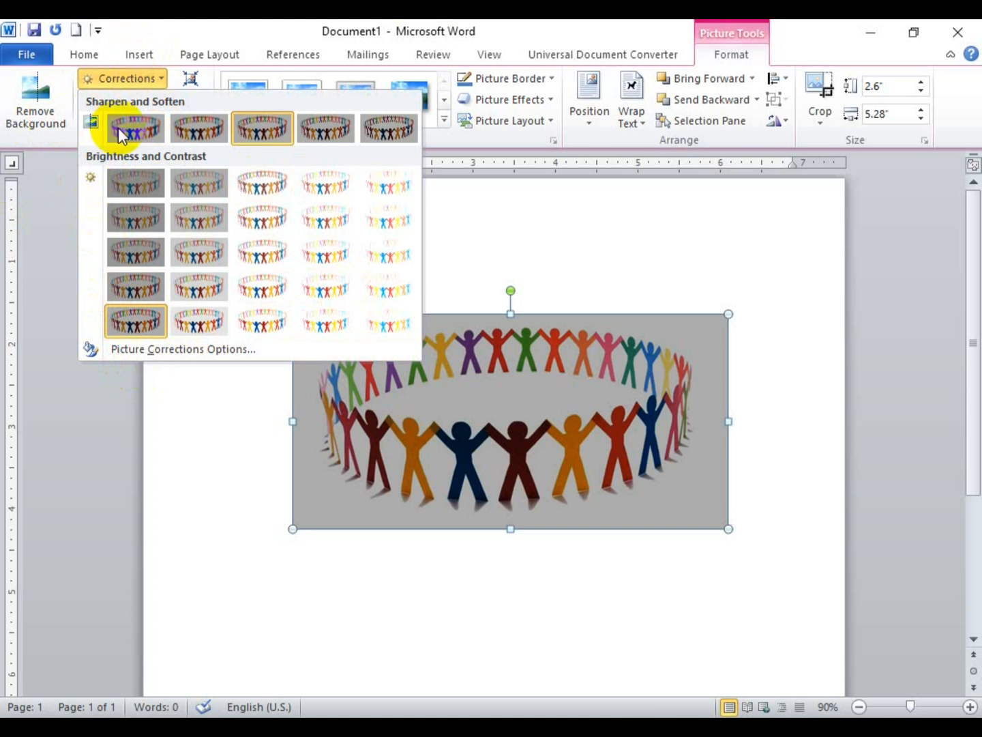
{"action": "left_click", "coordinate": [133, 127]}
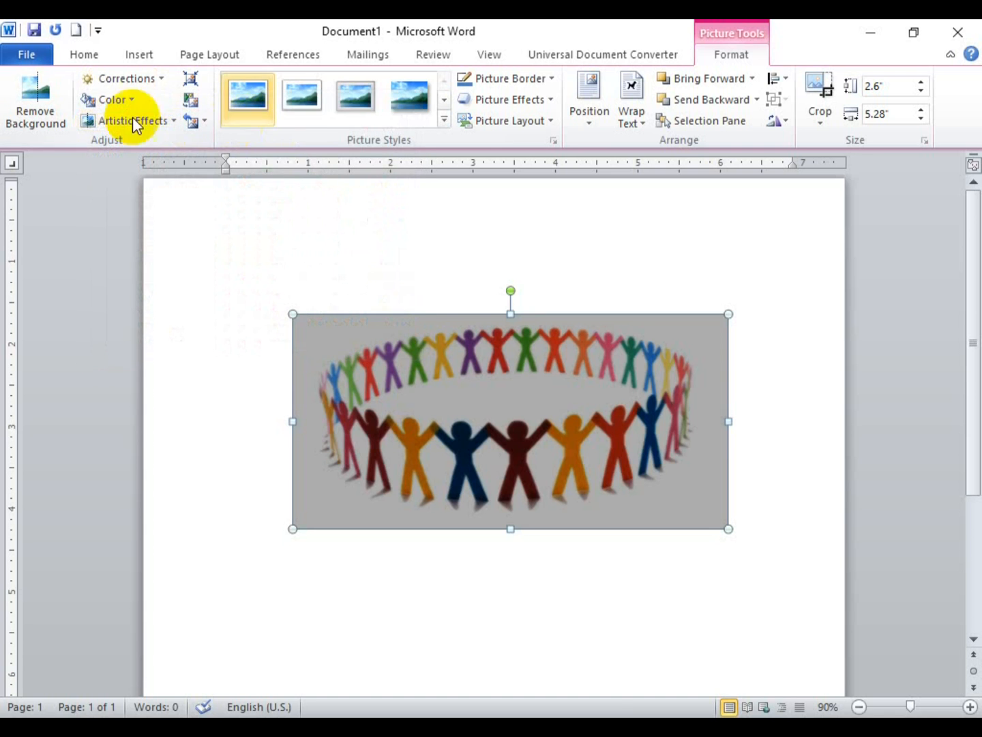
Step: Apply the Brightness +20% Contrast +40% correction preset to the picture
{"action": "left_click", "coordinate": [145, 81]}
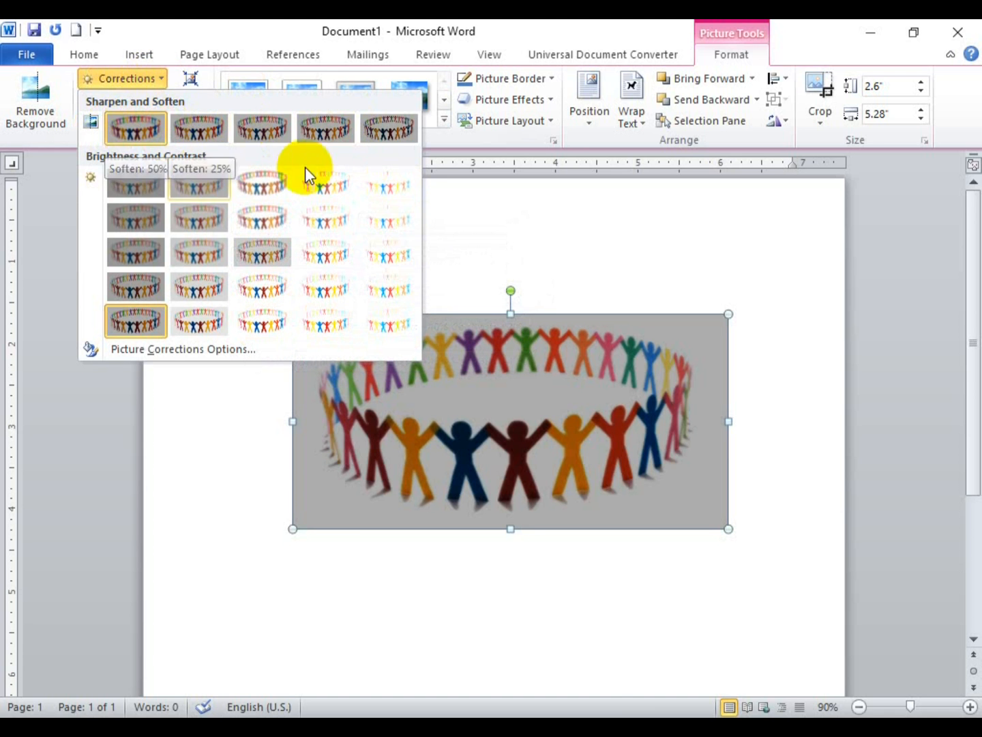
{"action": "left_click", "coordinate": [331, 322]}
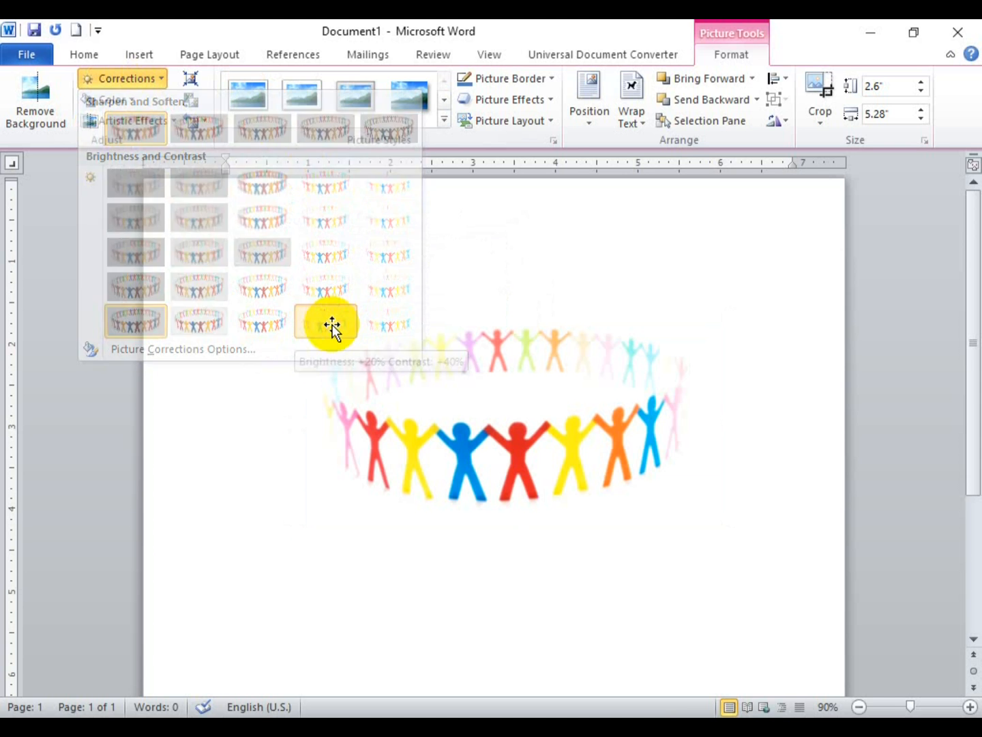
{"action": "left_click", "coordinate": [161, 78]}
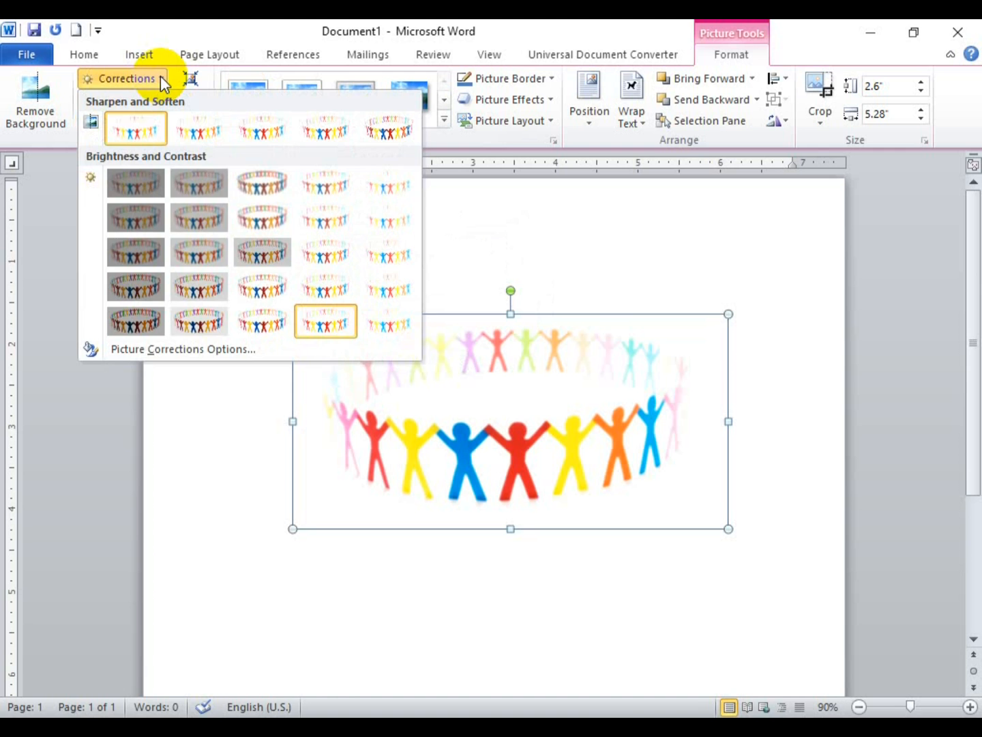
{"action": "left_click", "coordinate": [160, 76]}
{"action": "left_click", "coordinate": [116, 100]}
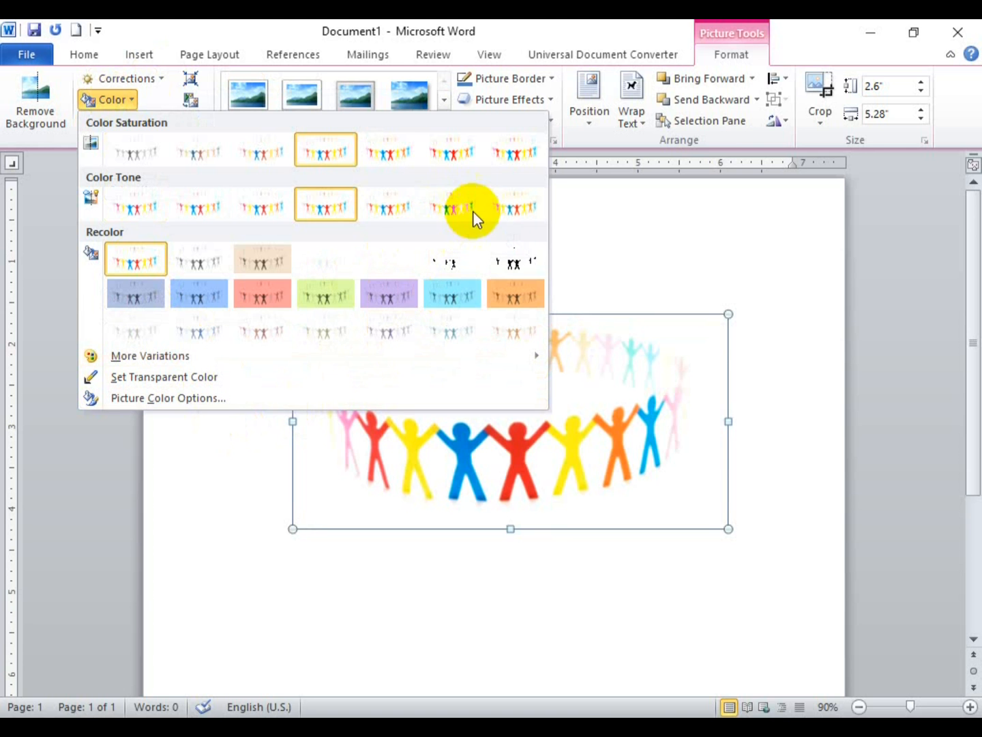
Step: Apply the Temperature 11200 K colour tone and browse Artistic Effects without choosing one
{"action": "left_click", "coordinate": [503, 202]}
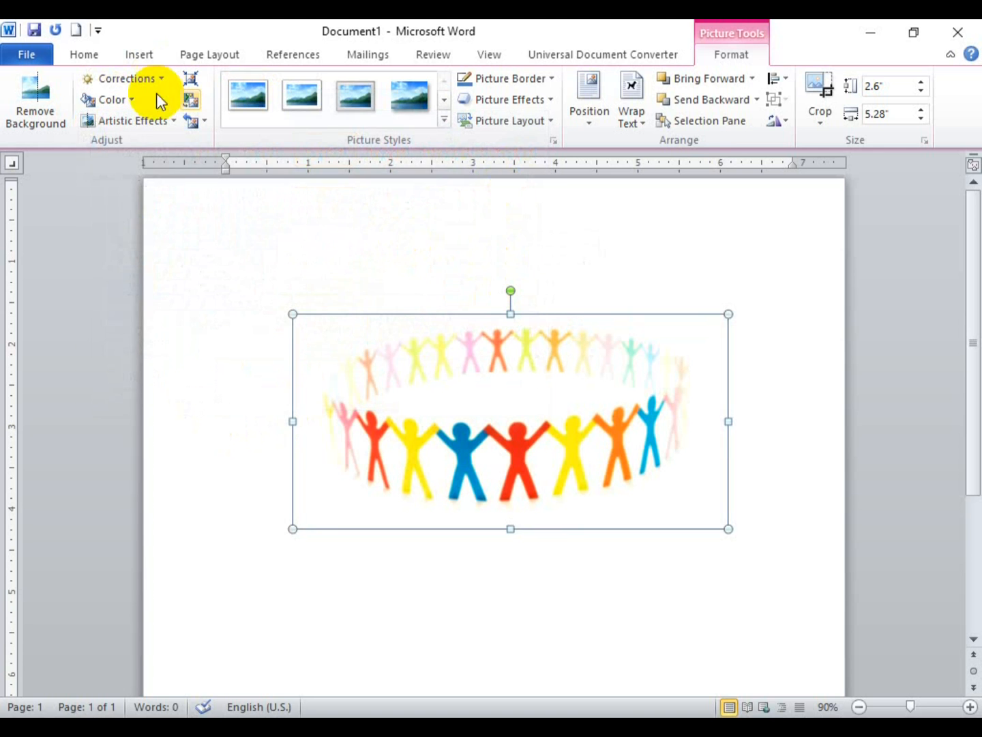
{"action": "left_click", "coordinate": [152, 121]}
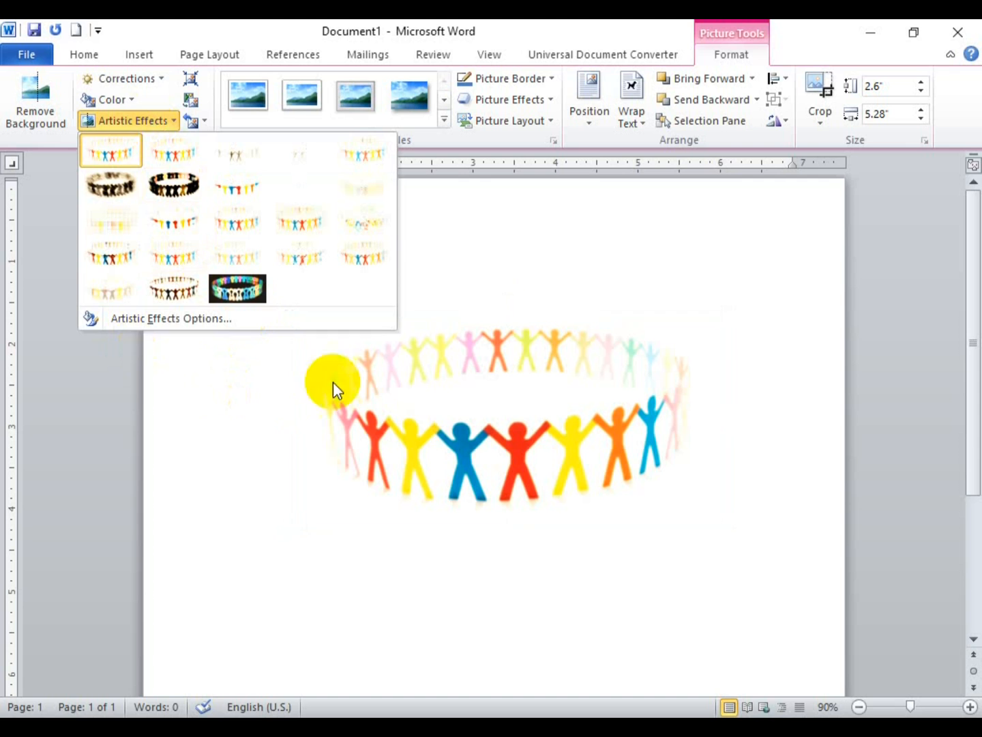
{"action": "left_click", "coordinate": [432, 451]}
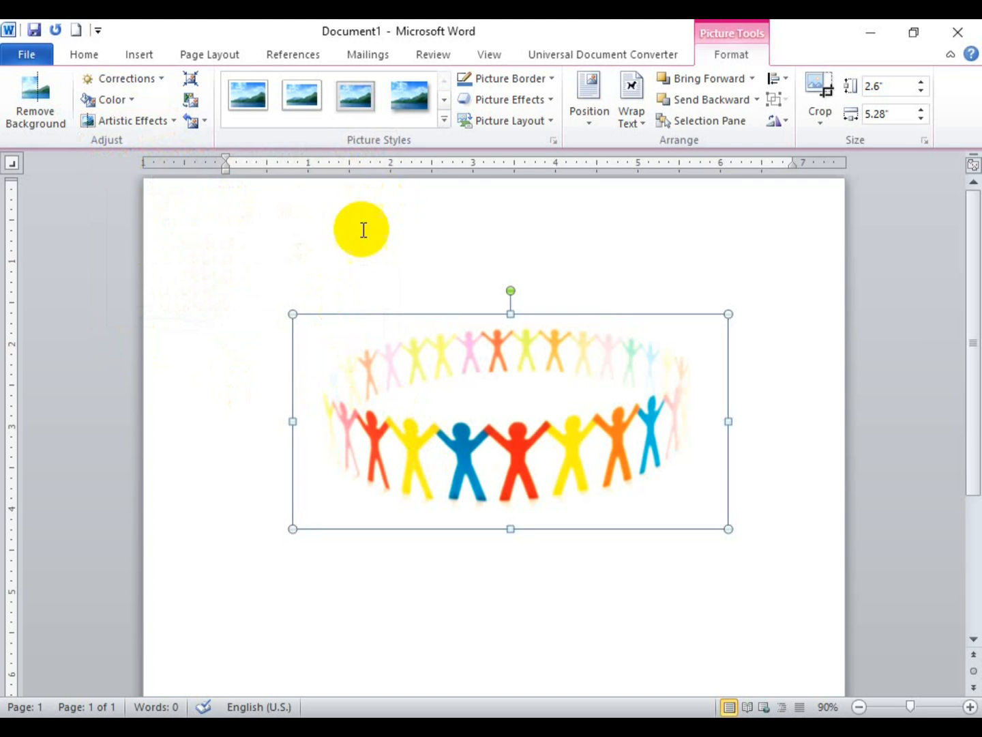
{"action": "left_click", "coordinate": [441, 120]}
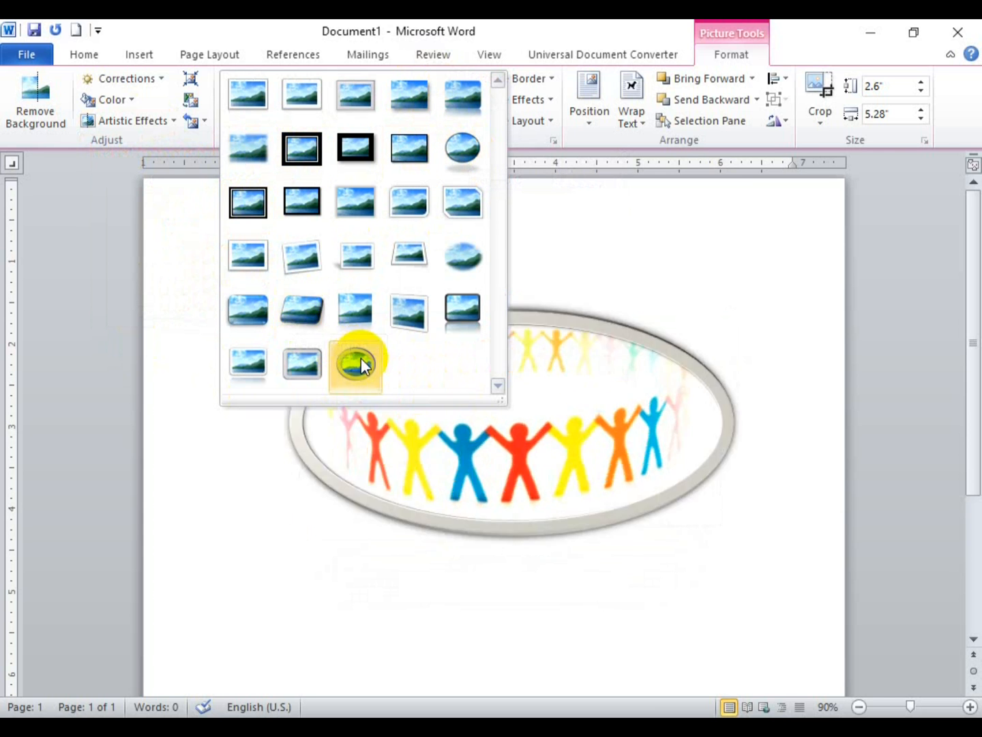
Step: Apply the Beveled Oval, Black picture style and recolour the border Yellow
{"action": "left_click", "coordinate": [468, 144]}
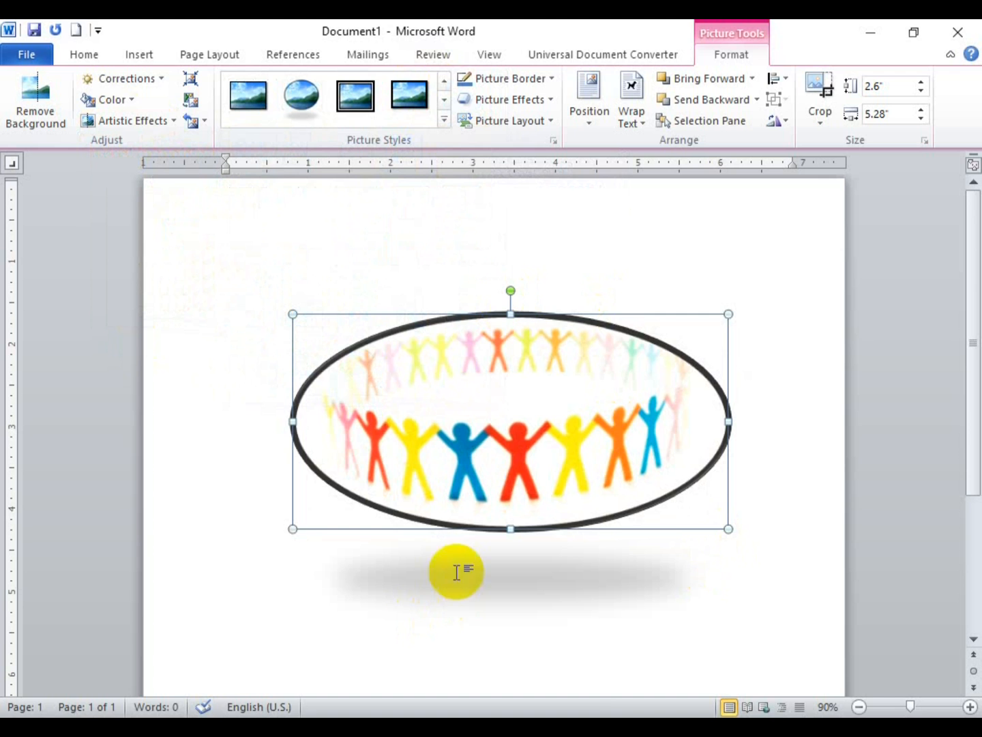
{"action": "left_click", "coordinate": [550, 79]}
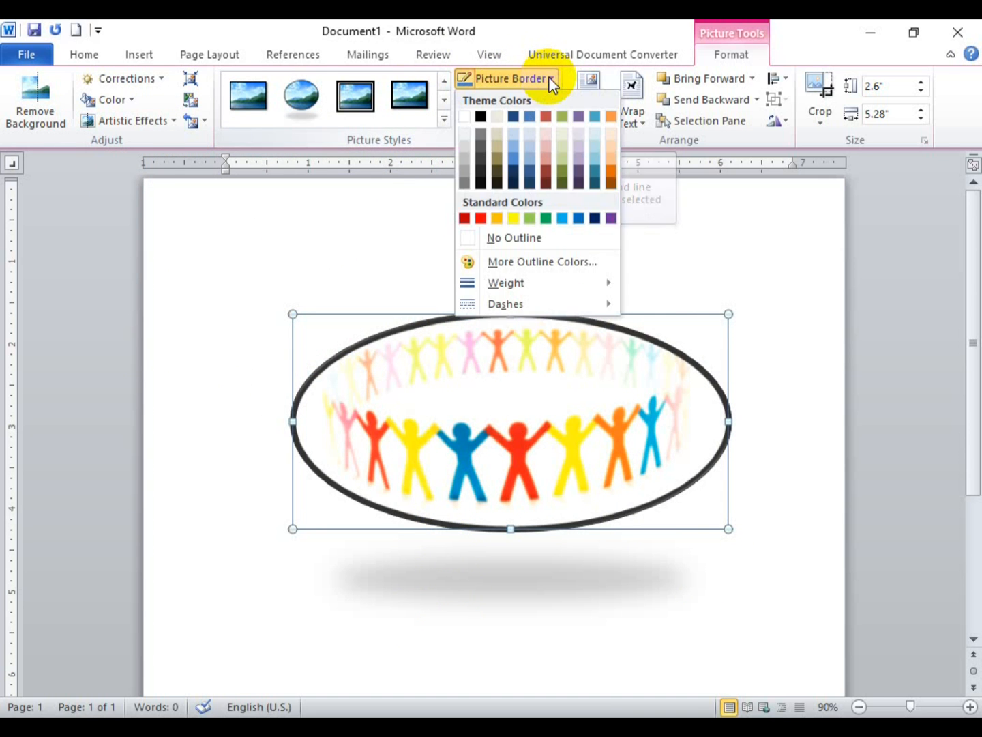
{"action": "left_click", "coordinate": [512, 217]}
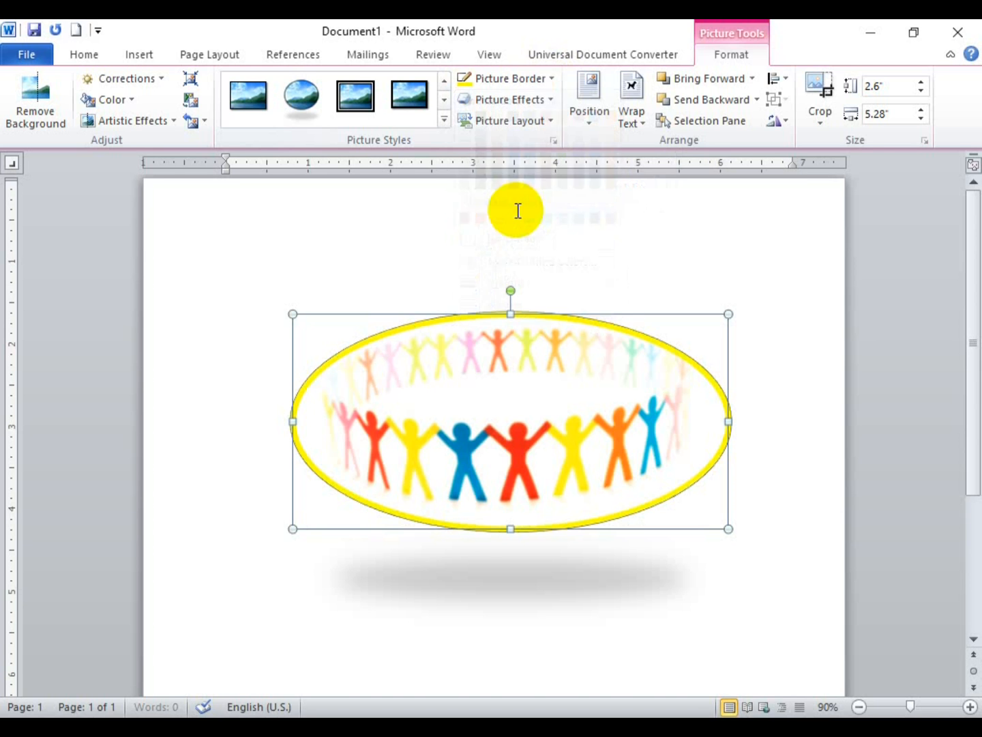
Step: Add a Red, 18 pt glow (Accent color 2) around the picture
{"action": "left_click", "coordinate": [551, 107]}
{"action": "mouse_move", "coordinate": [534, 166]}
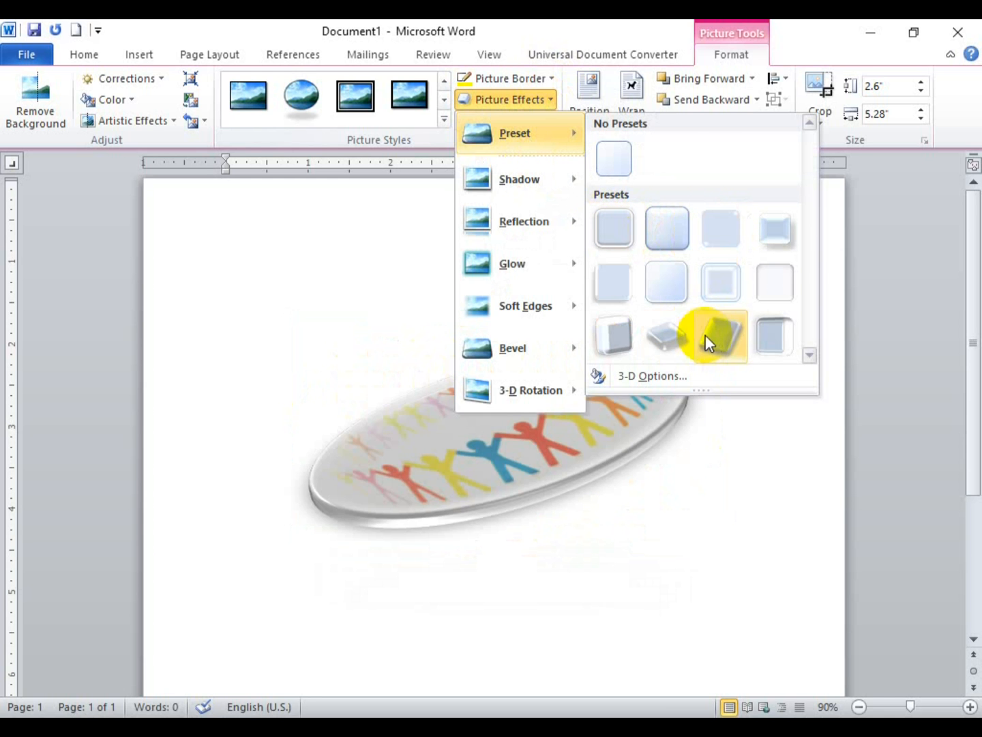
{"action": "mouse_move", "coordinate": [503, 308]}
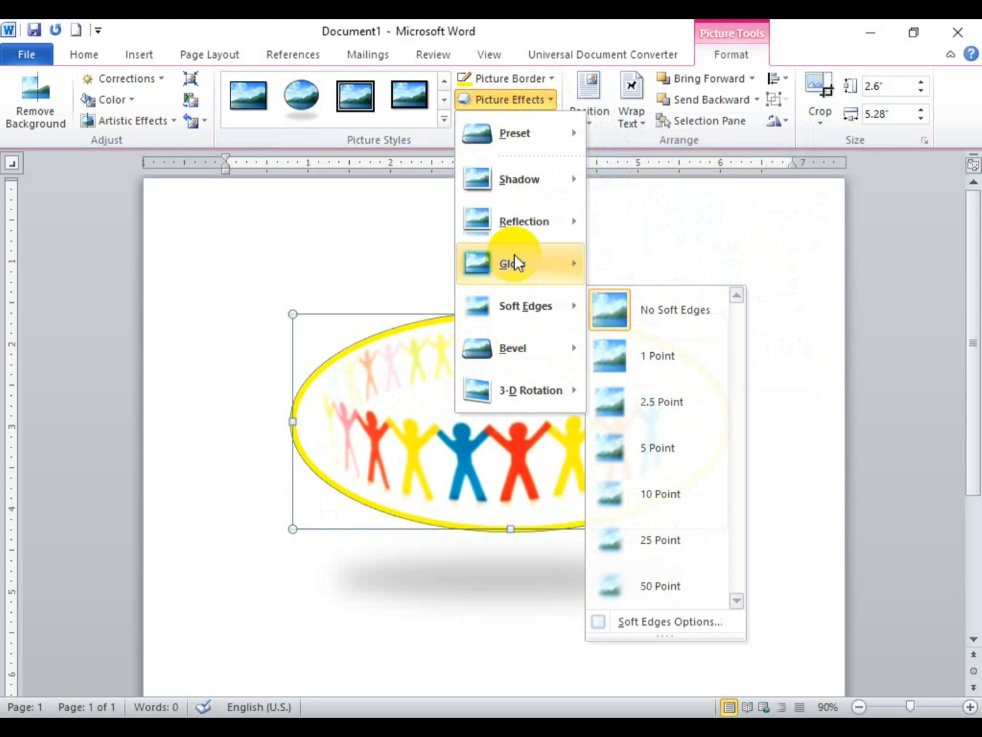
{"action": "mouse_move", "coordinate": [513, 255]}
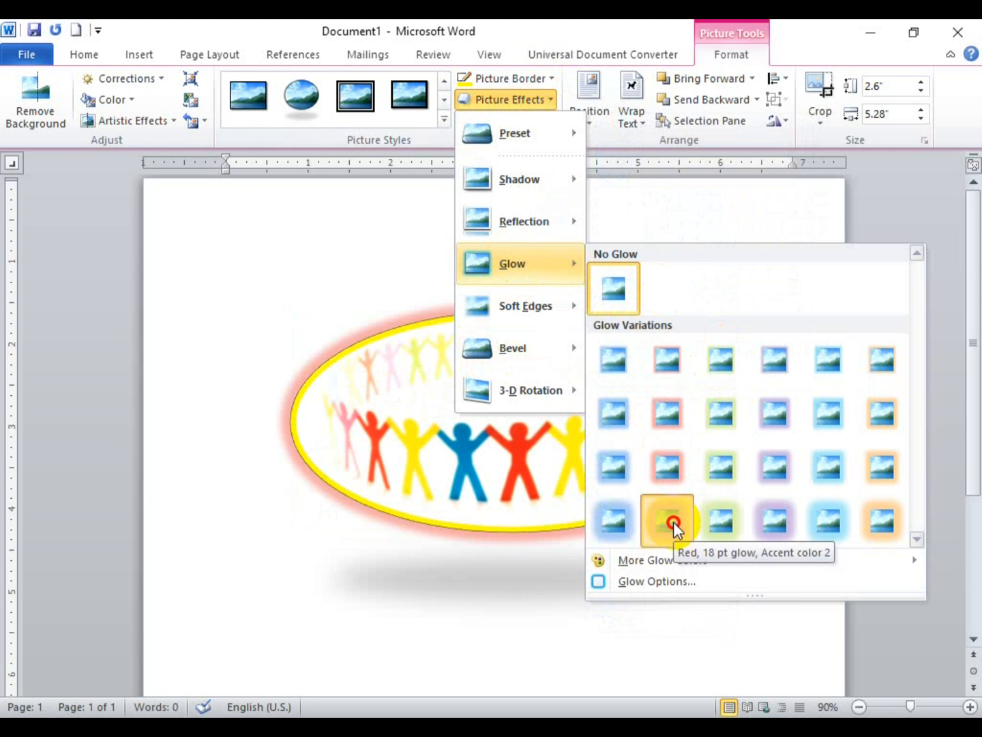
{"action": "left_click", "coordinate": [673, 522]}
Step: Browse the Picture Layout and Position galleries without applying either
{"action": "left_click", "coordinate": [547, 123]}
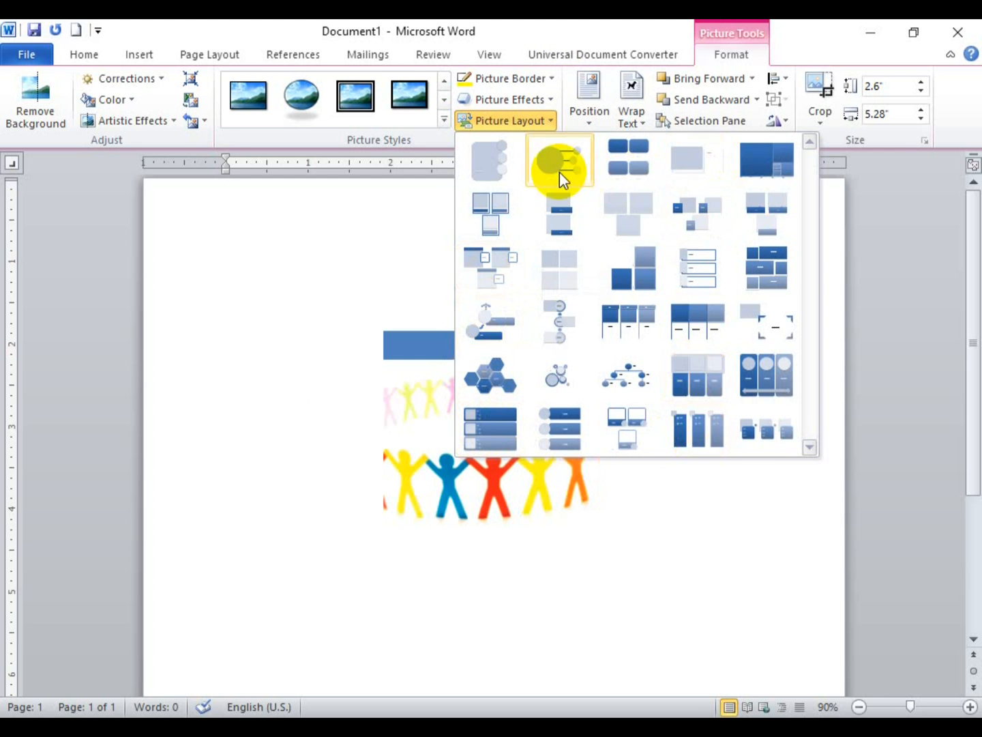
{"action": "left_click", "coordinate": [550, 120]}
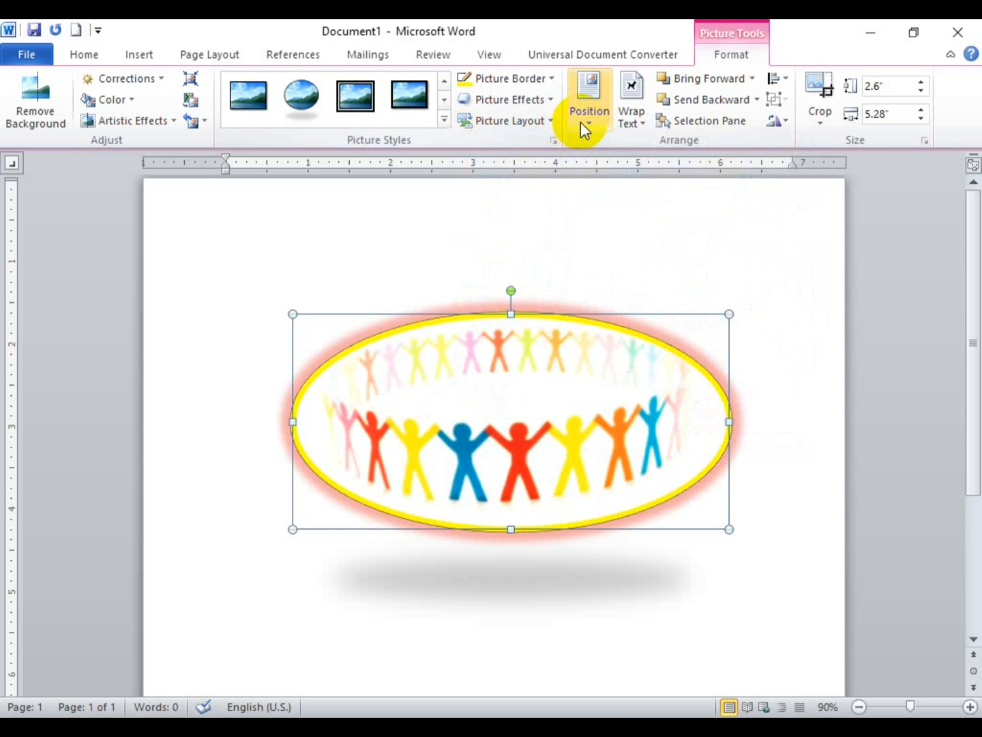
{"action": "left_click", "coordinate": [582, 120]}
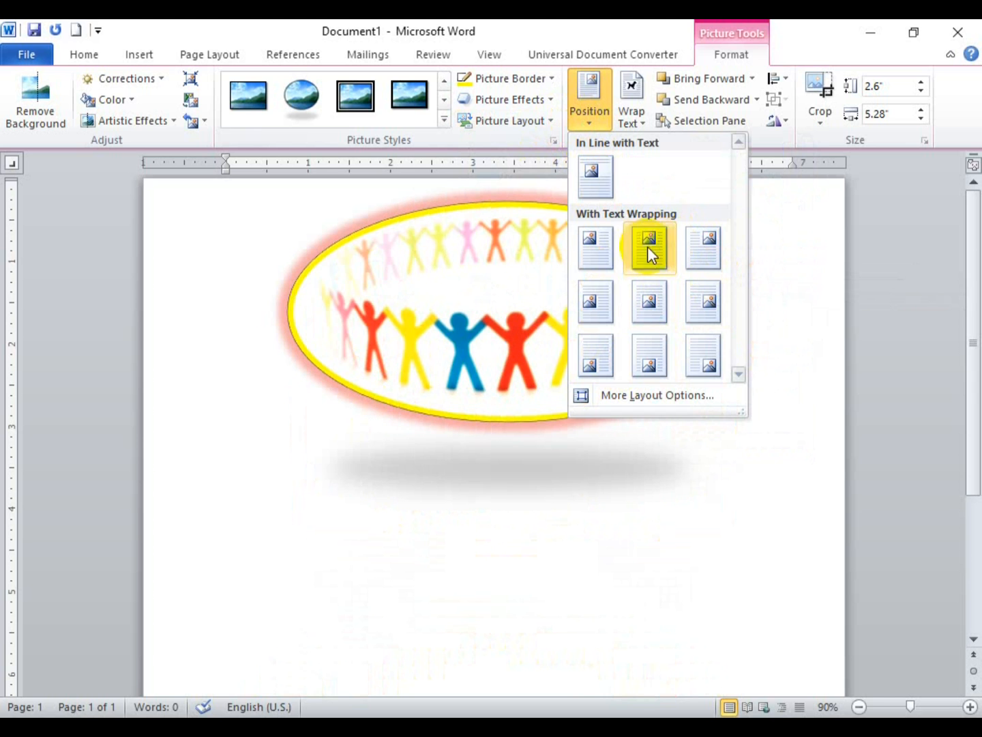
{"action": "left_click", "coordinate": [599, 116]}
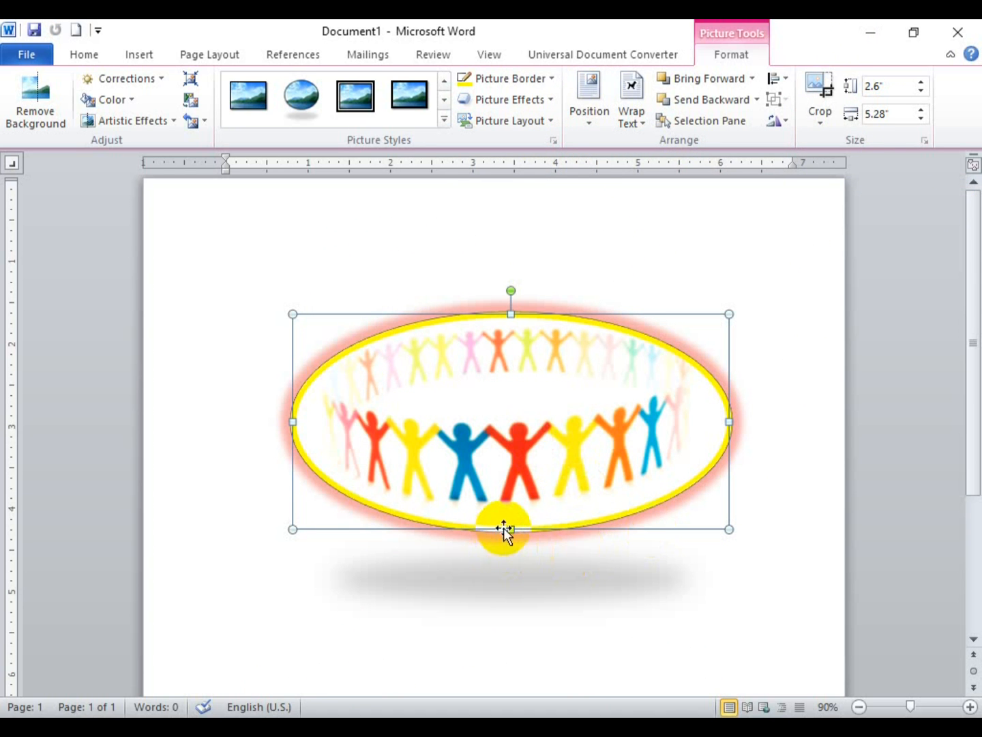
Step: Stretch the picture at bottom, top and right to 4.07" by 6.09", then delete it
{"action": "left_click_drag", "start_coordinate": [509, 527], "coordinate": [537, 595]}
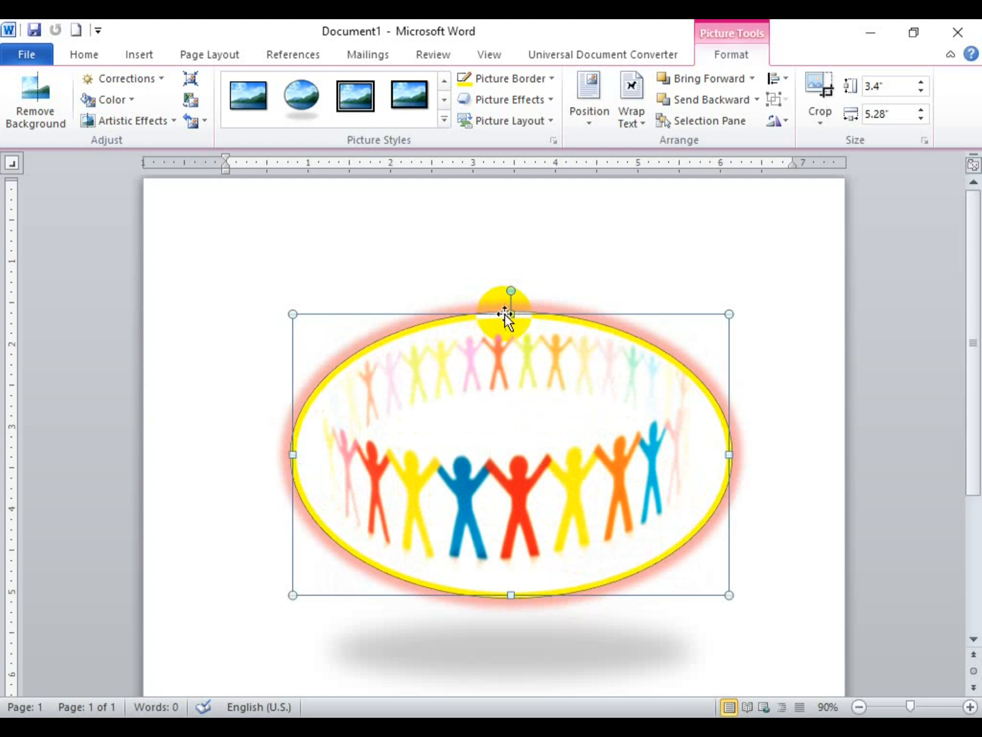
{"action": "left_click_drag", "start_coordinate": [509, 314], "coordinate": [512, 258]}
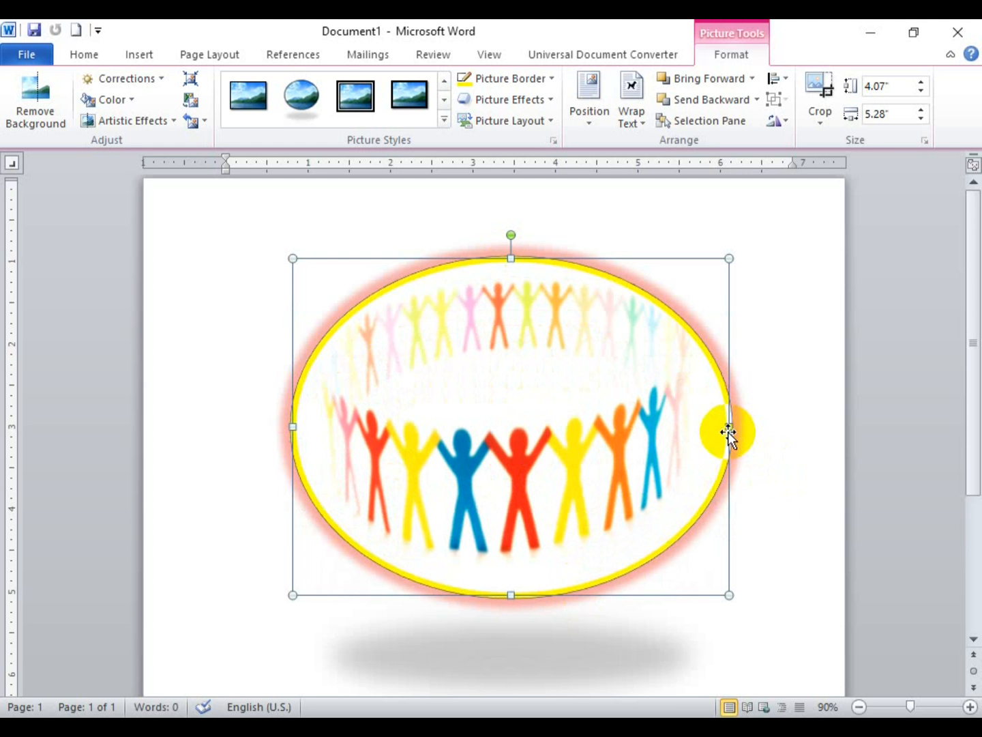
{"action": "left_click_drag", "start_coordinate": [786, 424], "coordinate": [796, 423]}
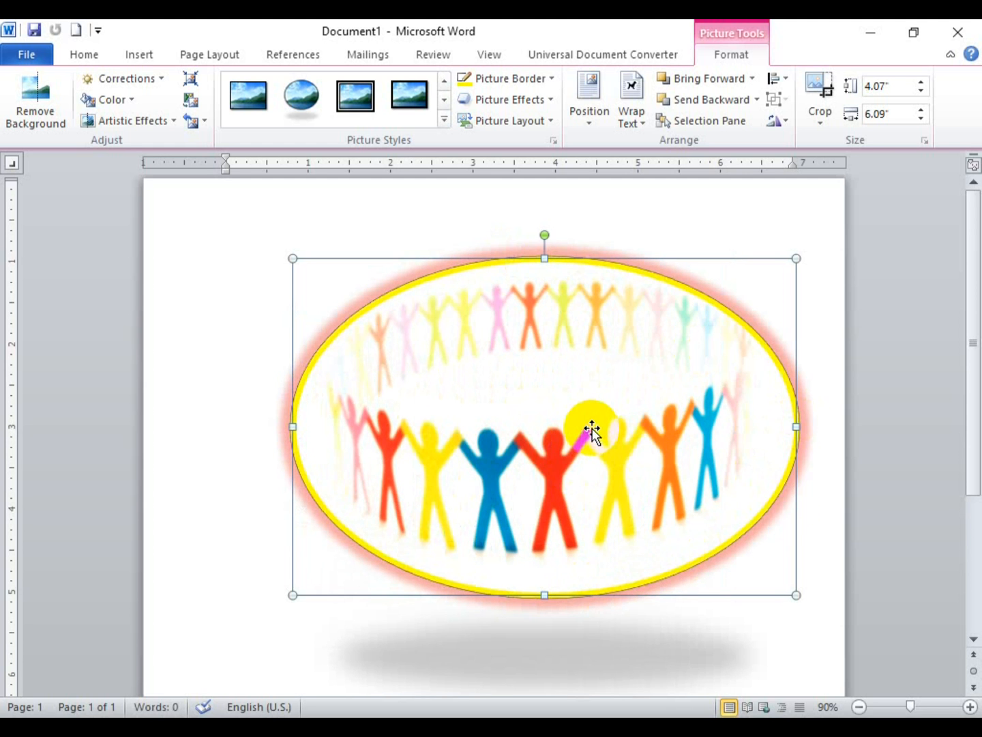
{"action": "key", "text": "Delete"}
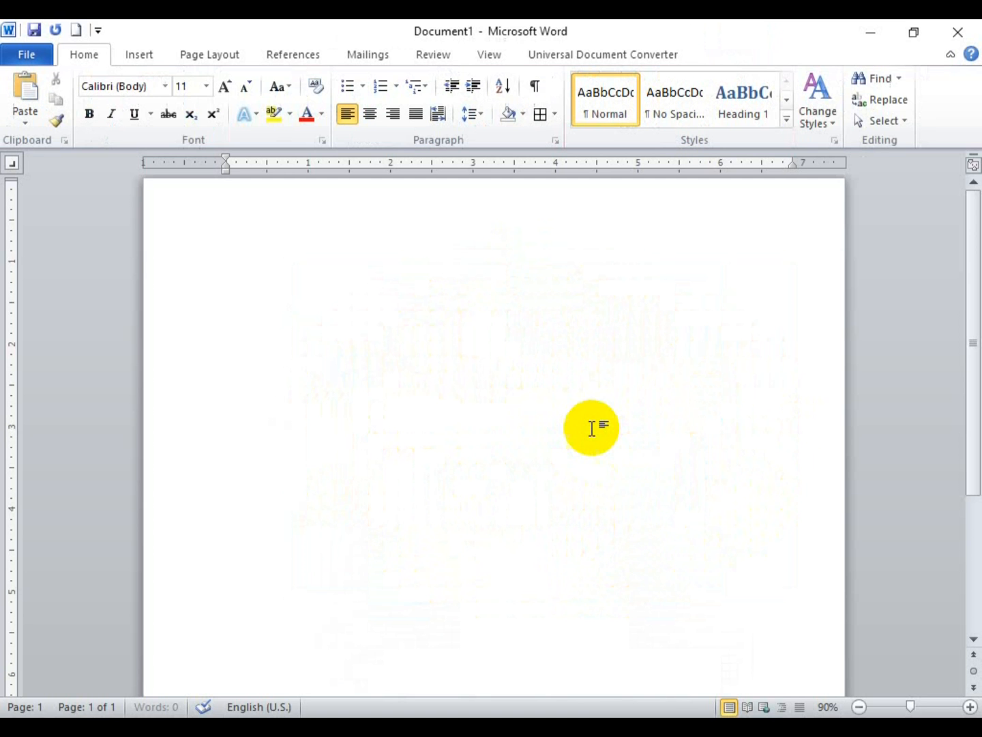
Step: Insert the Life (41) Buddha picture from file
{"action": "left_click", "coordinate": [137, 56]}
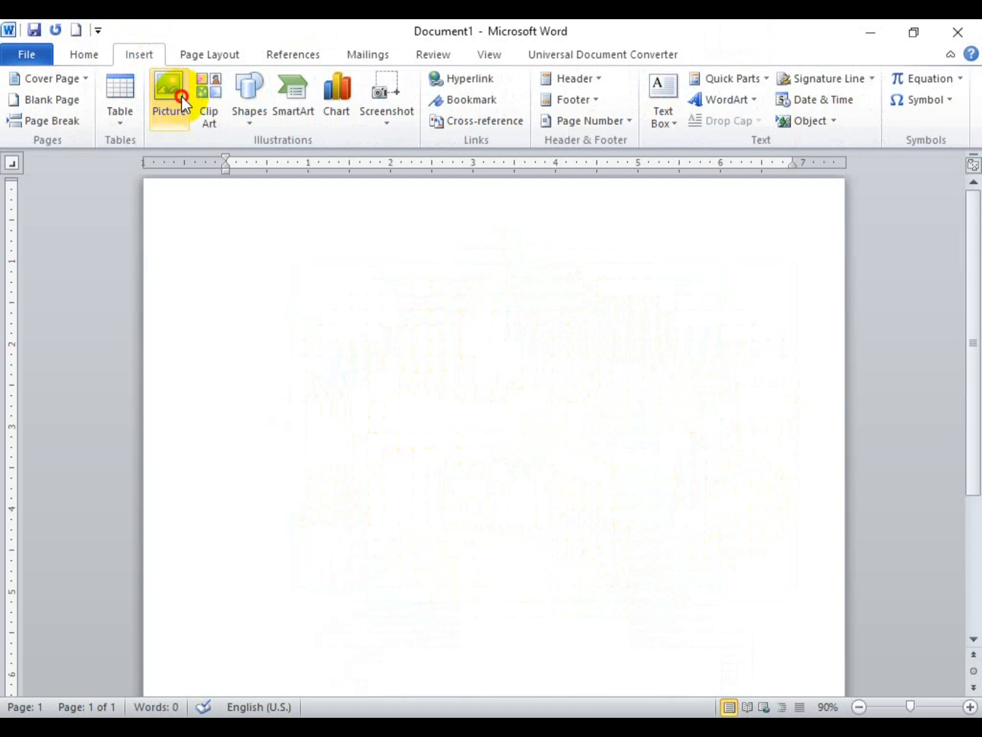
{"action": "left_click", "coordinate": [181, 95]}
{"action": "double_click", "coordinate": [665, 200]}
Step: Set the picture's text wrapping to Tight
{"action": "left_click", "coordinate": [345, 355]}
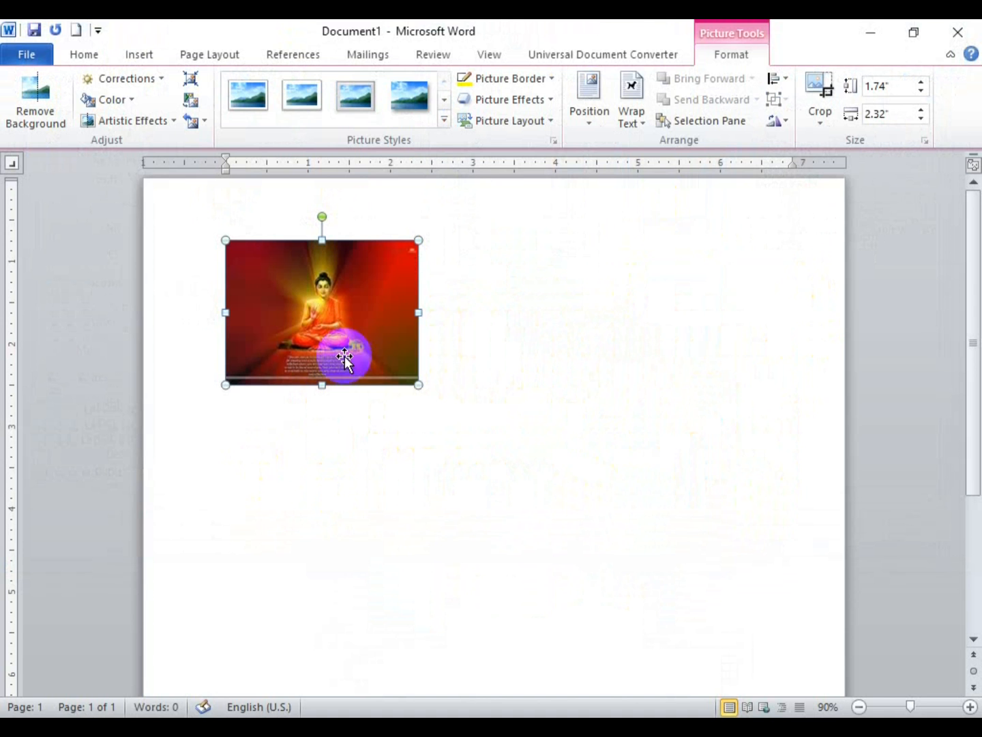
{"action": "left_click", "coordinate": [619, 99]}
{"action": "left_click", "coordinate": [656, 194]}
Step: Move the picture near the page centre and enlarge it proportionally to 2.93" by 3.91"
{"action": "left_click_drag", "start_coordinate": [406, 307], "coordinate": [556, 413]}
{"action": "left_click_drag", "start_coordinate": [488, 456], "coordinate": [574, 576]}
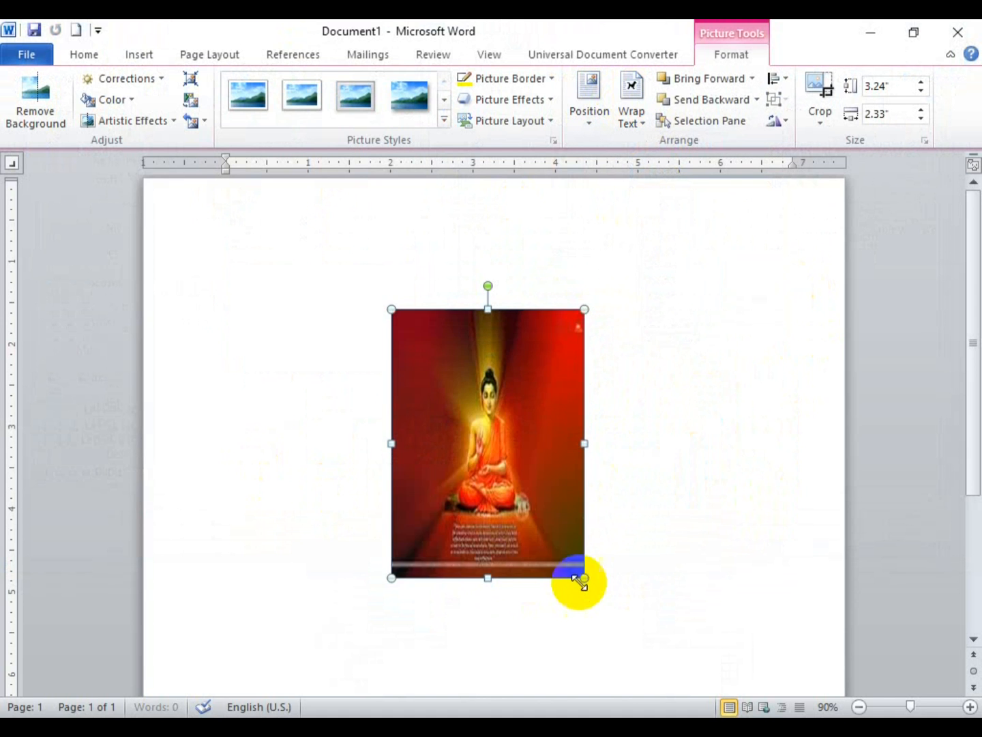
{"action": "left_click_drag", "start_coordinate": [576, 449], "coordinate": [716, 446]}
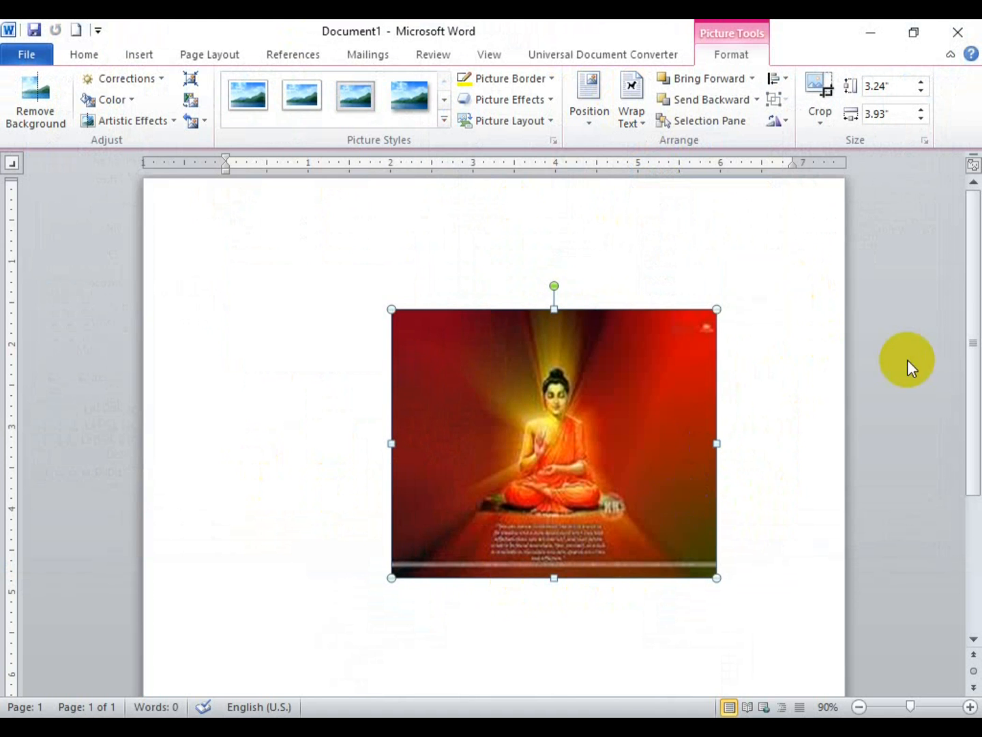
{"action": "key", "text": "ctrl+z"}
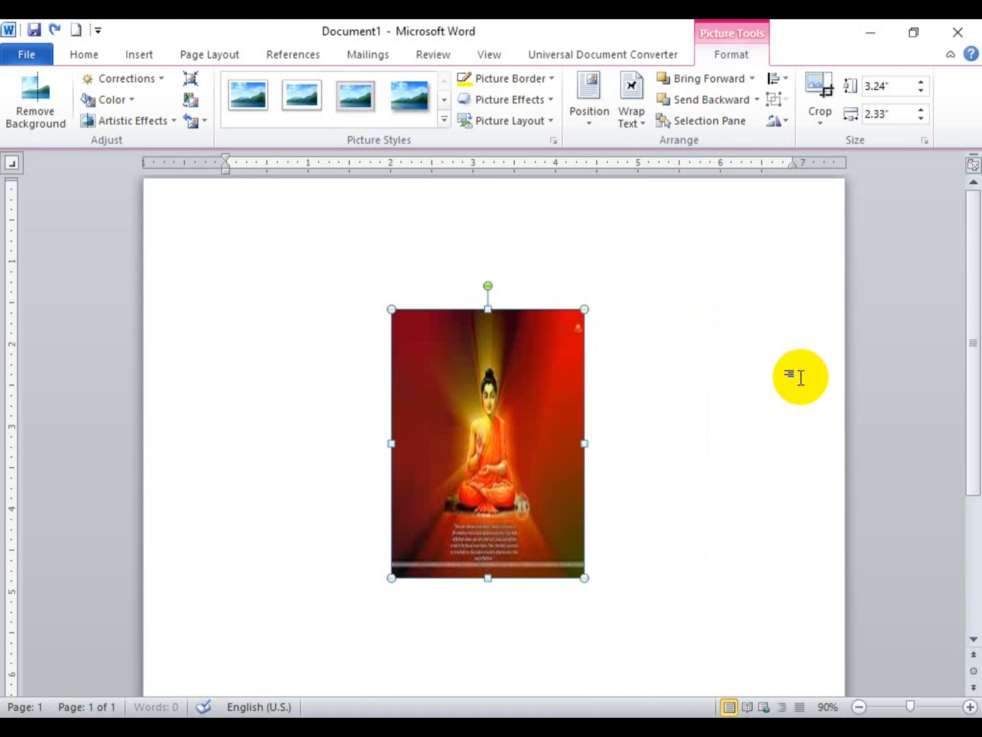
{"action": "key", "text": "ctrl+z"}
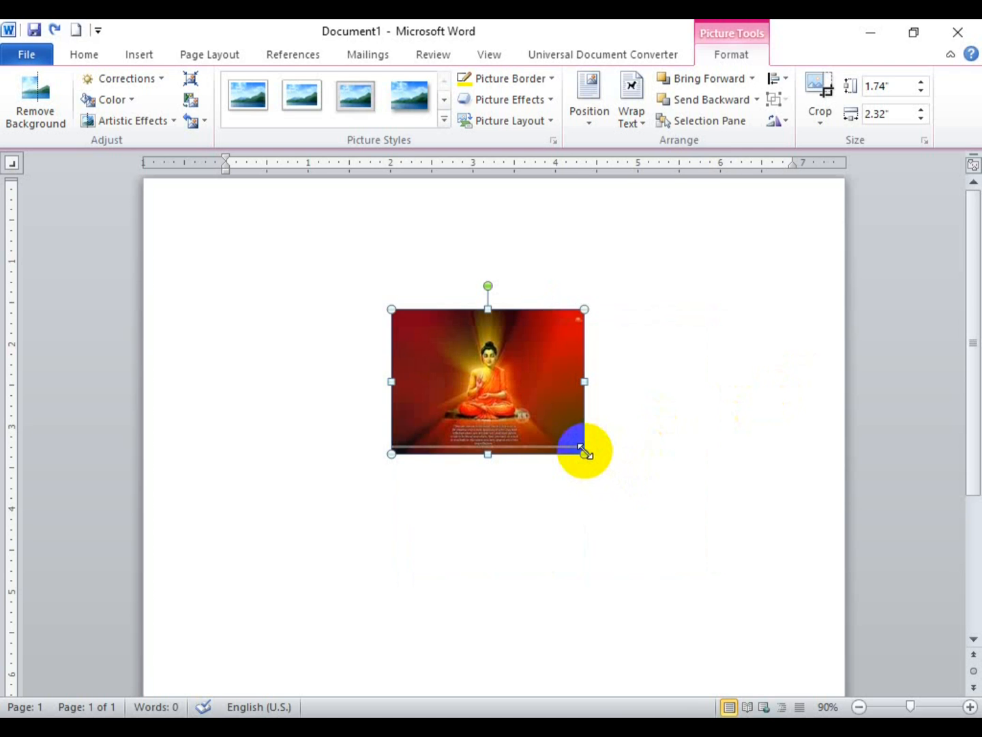
{"action": "left_click_drag", "start_coordinate": [584, 451], "coordinate": [657, 507]}
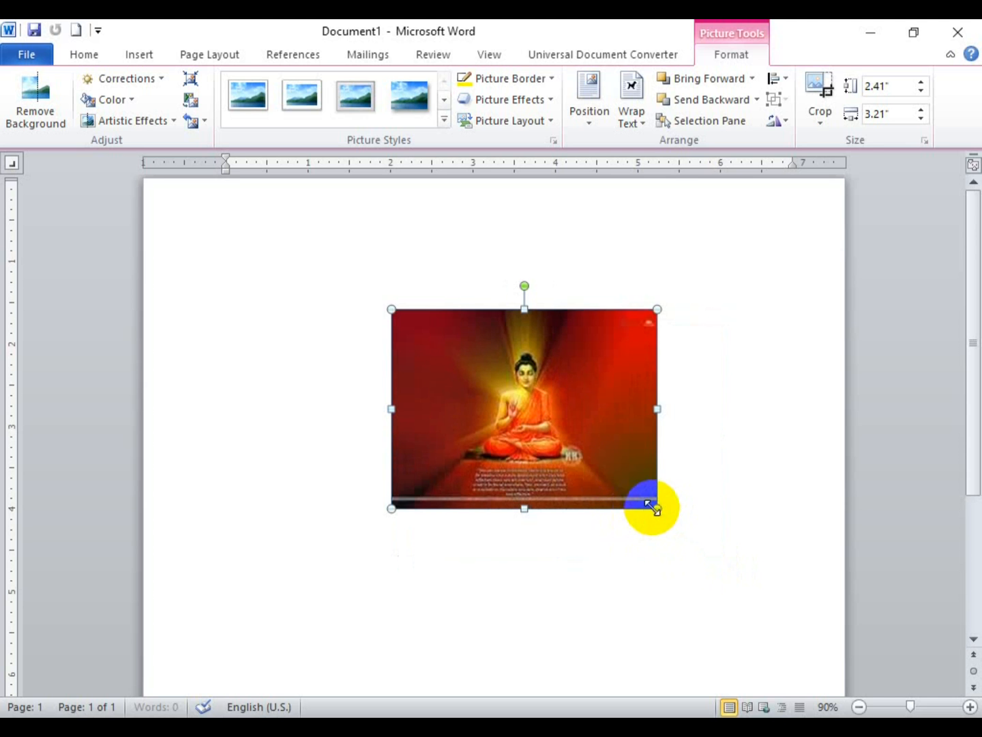
{"action": "left_click_drag", "start_coordinate": [658, 508], "coordinate": [715, 552]}
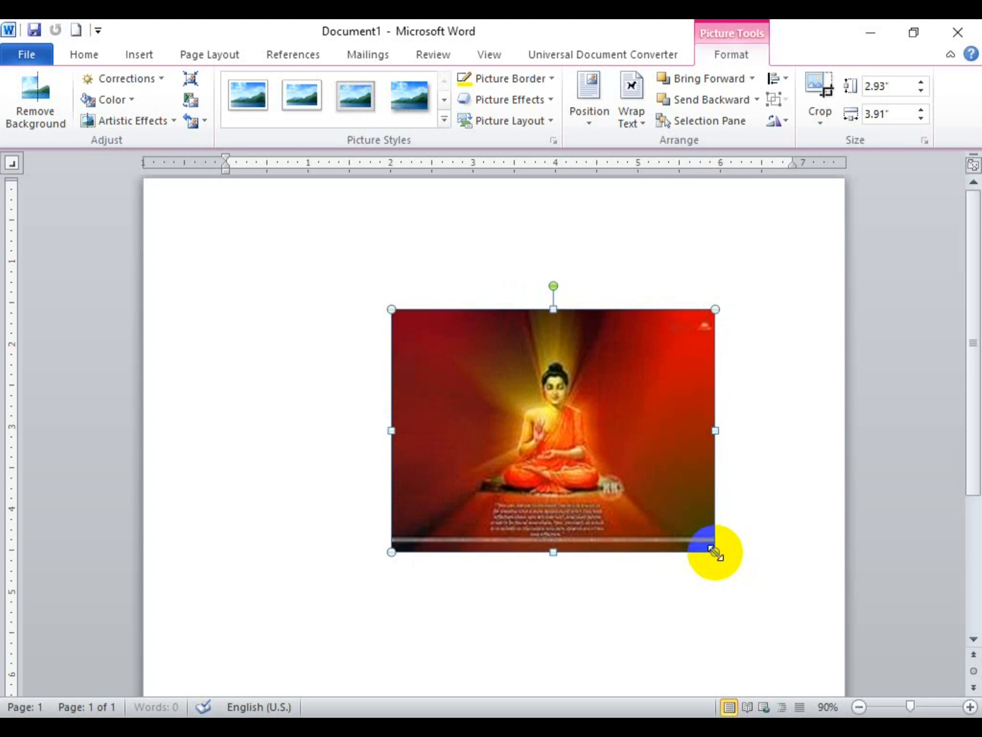
{"action": "left_click_drag", "start_coordinate": [612, 437], "coordinate": [611, 482]}
{"action": "left_click_drag", "start_coordinate": [574, 418], "coordinate": [550, 348]}
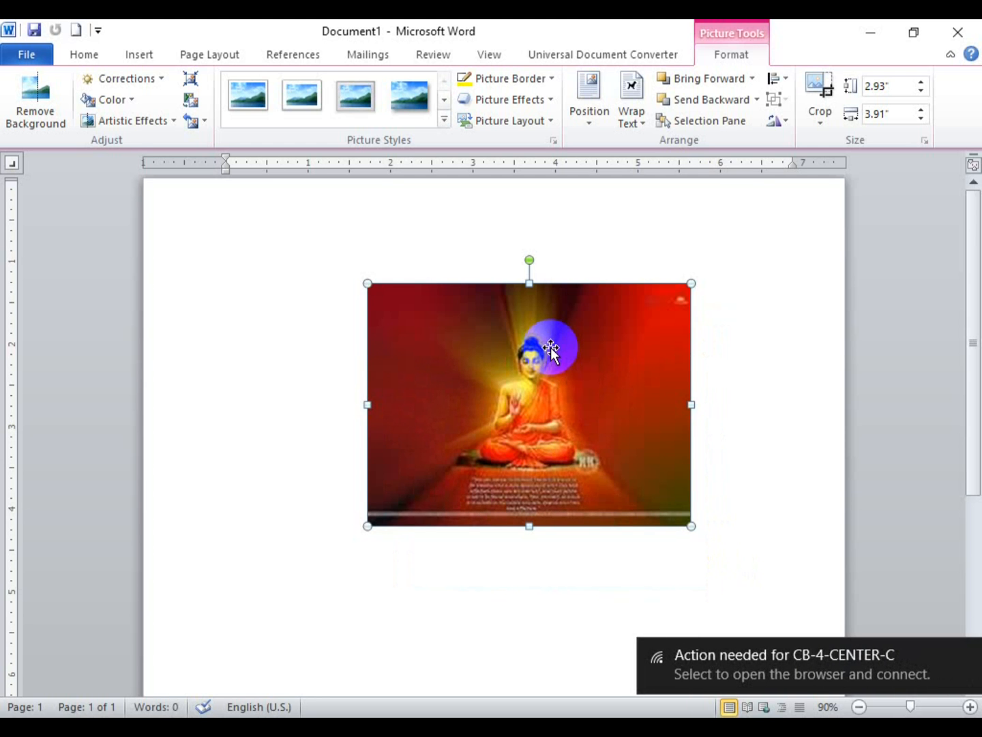